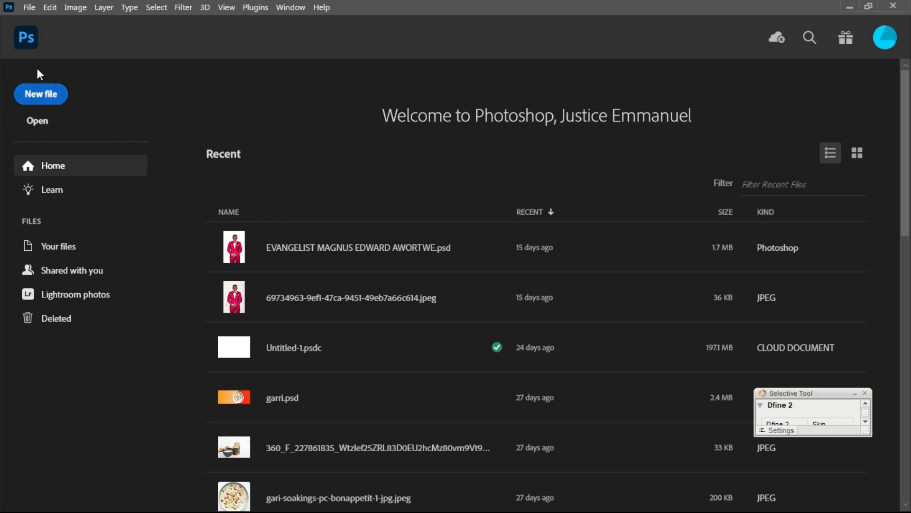
- Bring up the New Document settings, finally reopening them with Ctrl+N
{"action": "left_click", "coordinate": [42, 101]}
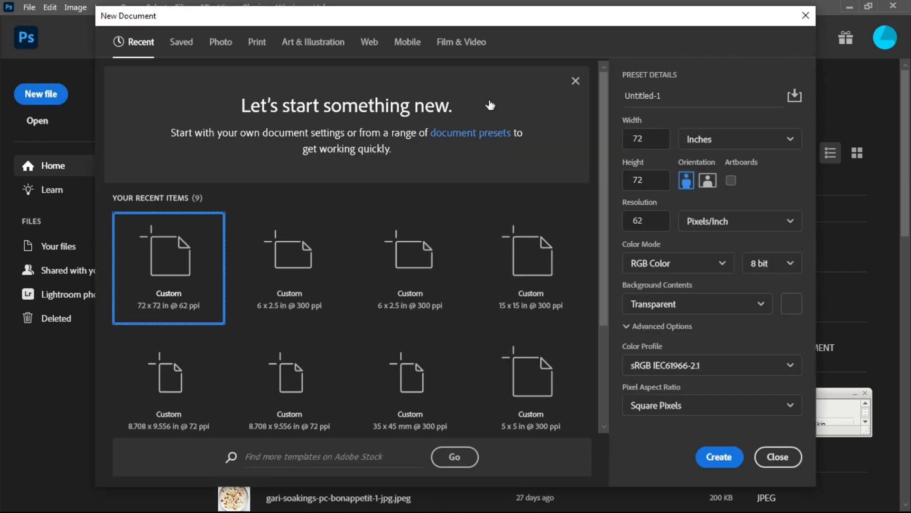
{"action": "left_click_drag", "start_coordinate": [446, 21], "coordinate": [457, 32]}
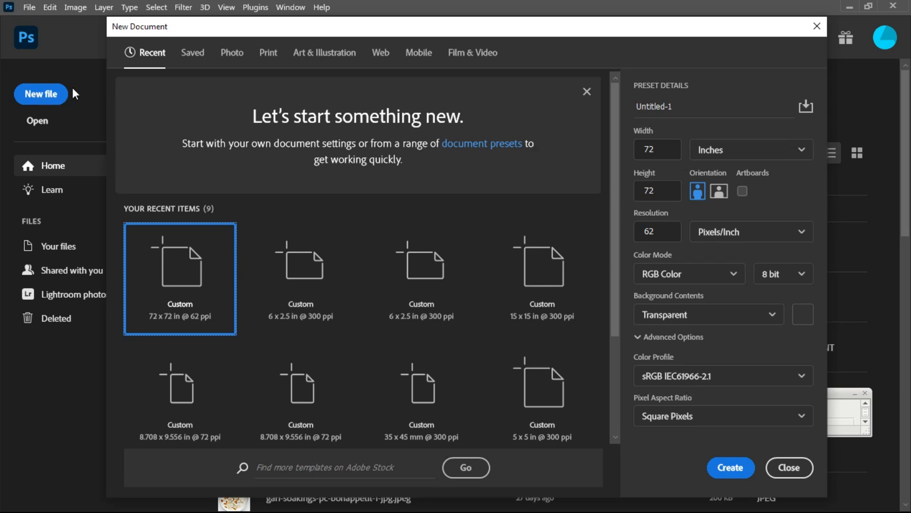
{"action": "left_click", "coordinate": [817, 26]}
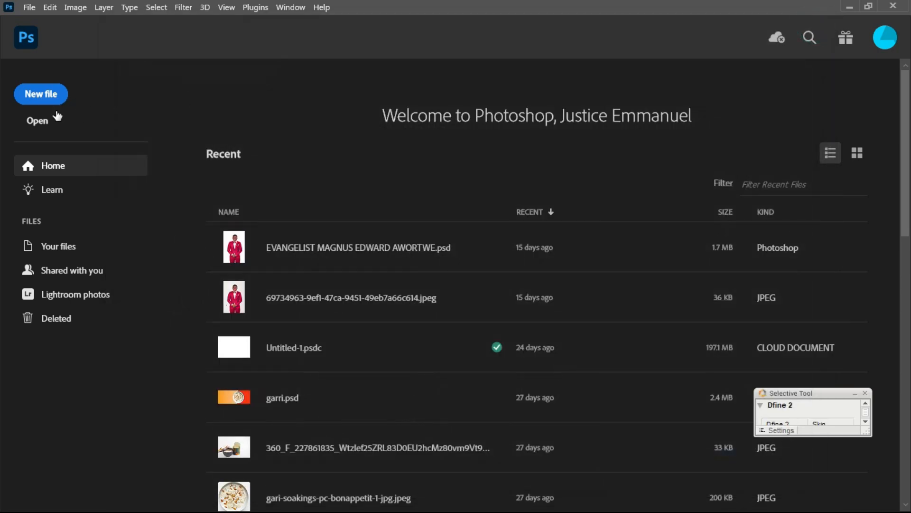
{"action": "left_click", "coordinate": [38, 99]}
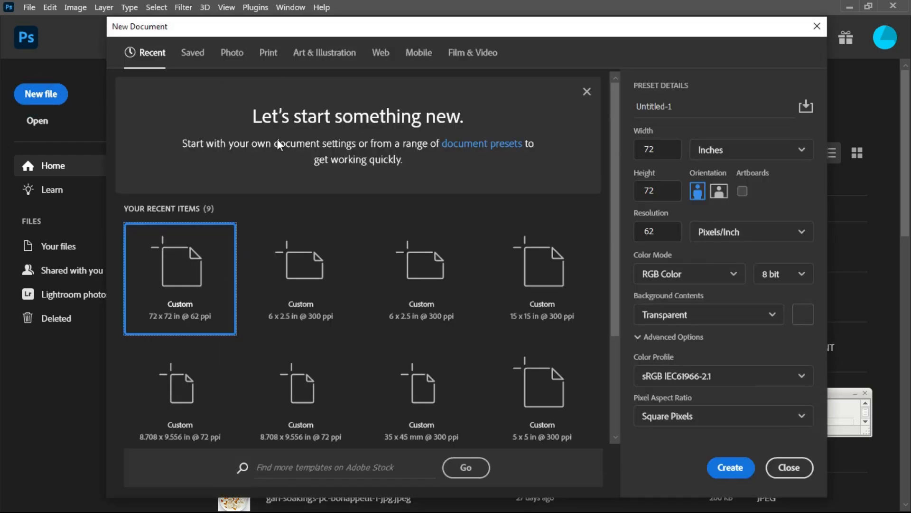
{"action": "left_click", "coordinate": [817, 26]}
{"action": "left_click", "coordinate": [27, 6]}
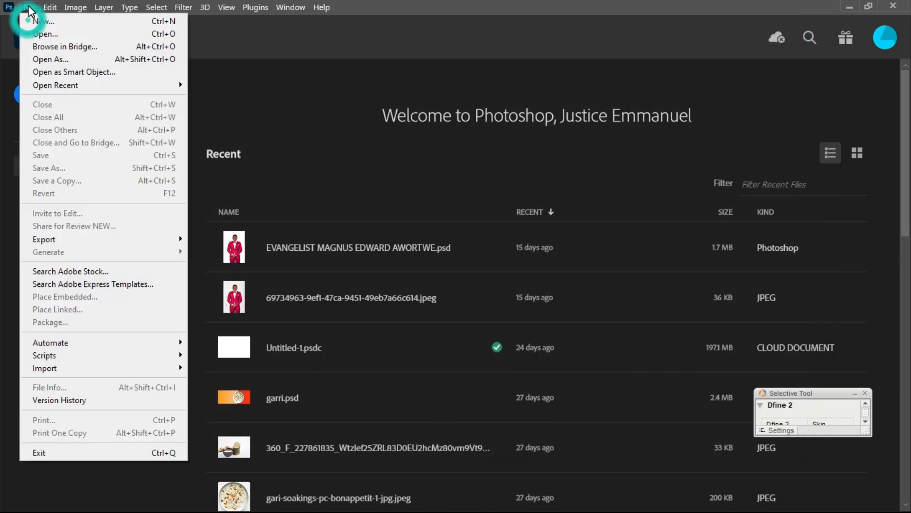
{"action": "left_click", "coordinate": [44, 21]}
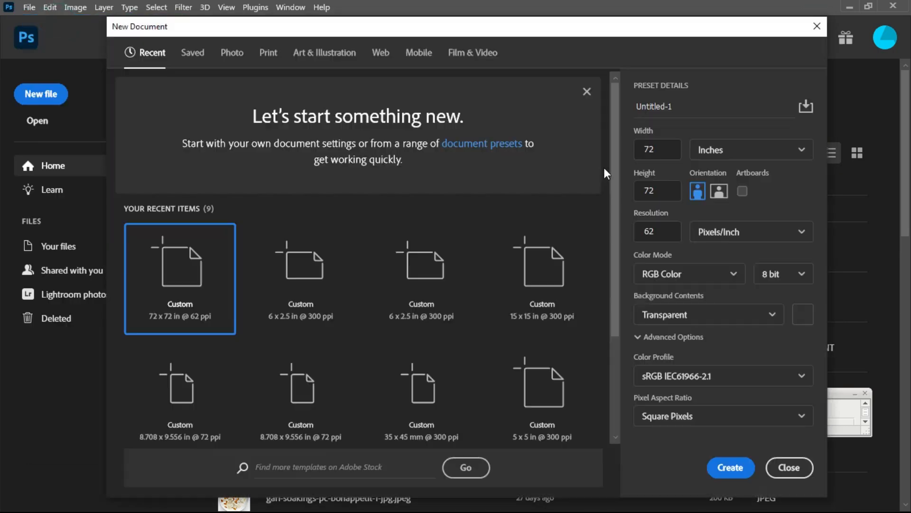
{"action": "left_click", "coordinate": [815, 28]}
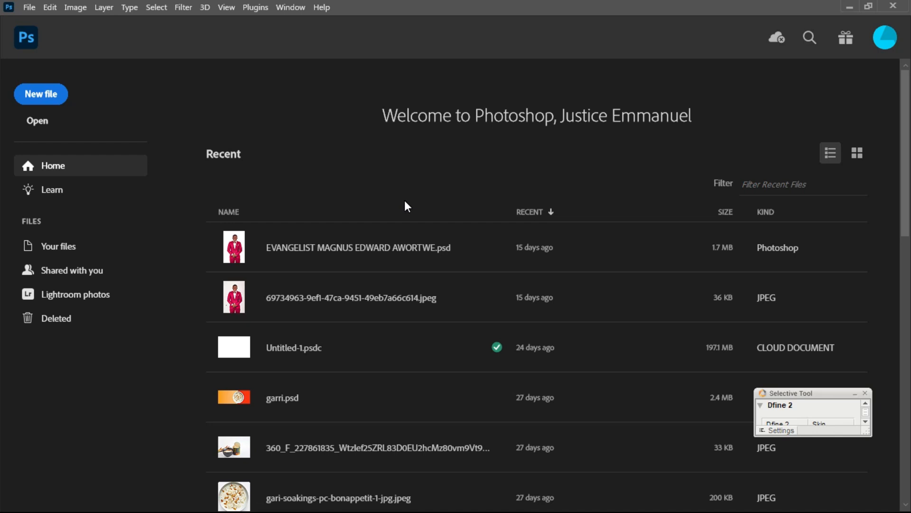
{"action": "key", "text": "ctrl+n"}
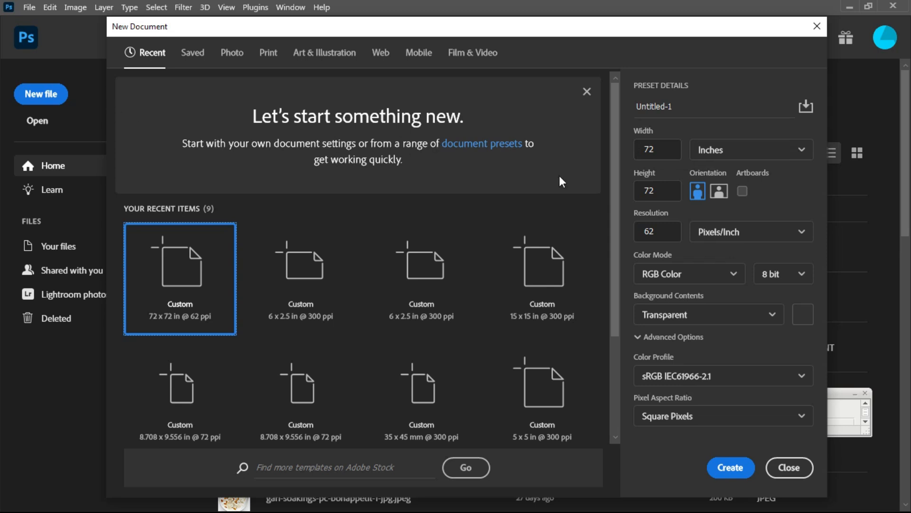
- Create a 6 × 4 inch, 300 ppi document with a White background
{"action": "left_click", "coordinate": [661, 147]}
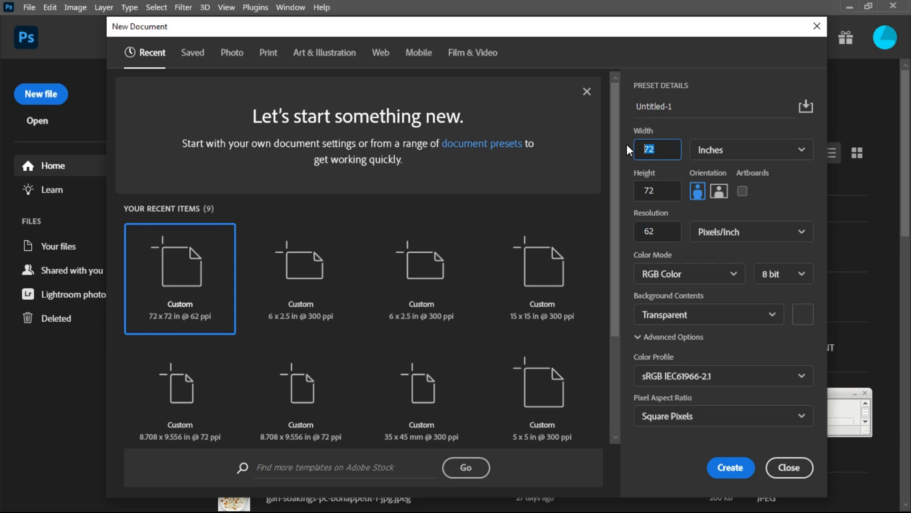
{"action": "type", "text": "6"}
{"action": "key", "text": "Tab"}
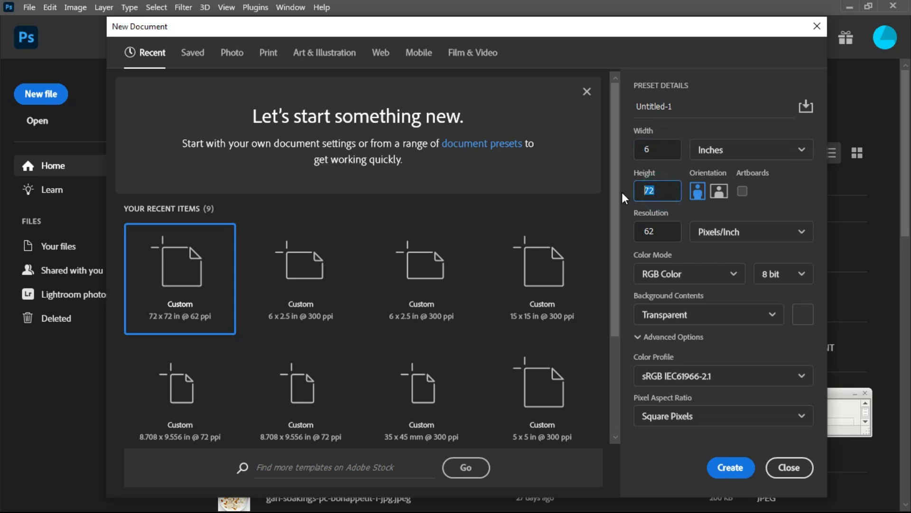
{"action": "type", "text": "4"}
{"action": "left_click", "coordinate": [658, 233]}
{"action": "type", "text": "300"}
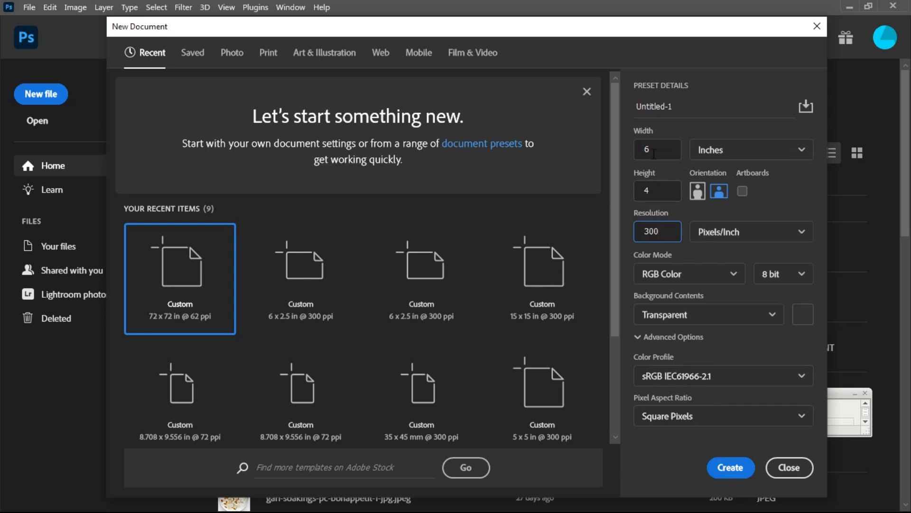
{"action": "left_click", "coordinate": [674, 316]}
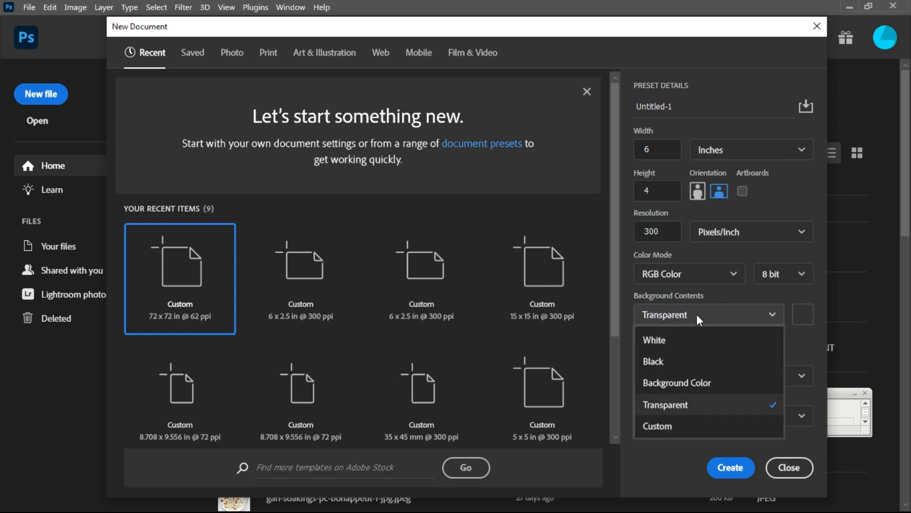
{"action": "left_click", "coordinate": [666, 341]}
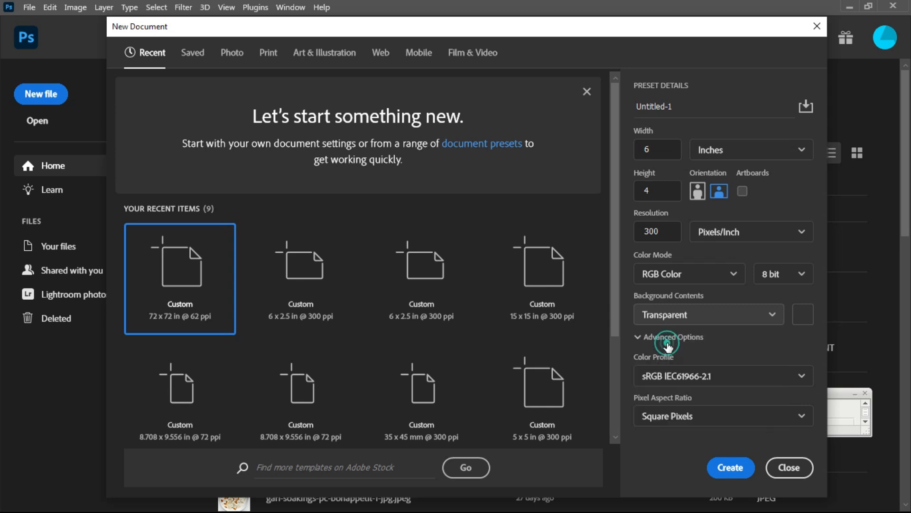
{"action": "left_click", "coordinate": [730, 468]}
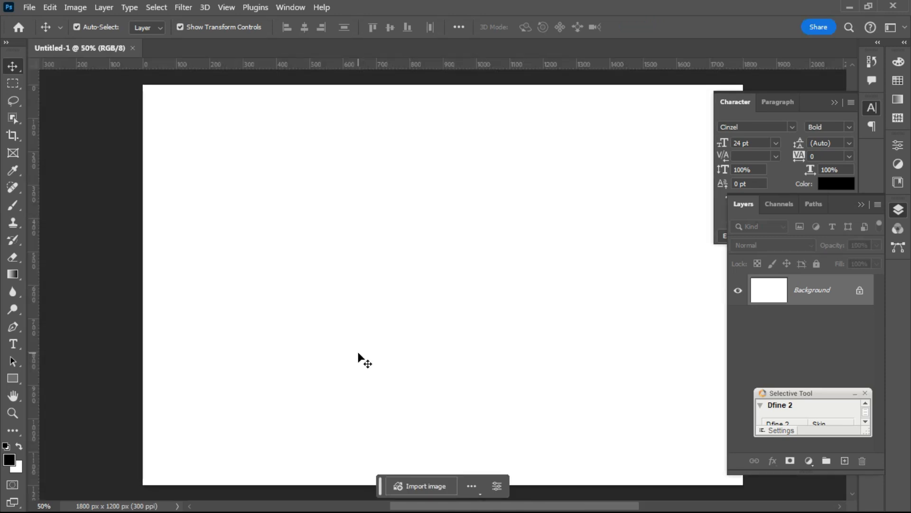
- Zoom the blank Untitled-1 canvas to fit and bring up the File menu
{"action": "scroll", "coordinate": [285, 350], "scroll_direction": "down", "scroll_amount": 5}
{"action": "scroll", "coordinate": [375, 254], "scroll_direction": "down", "scroll_amount": 2}
{"action": "scroll", "coordinate": [351, 318], "scroll_direction": "up", "scroll_amount": 4}
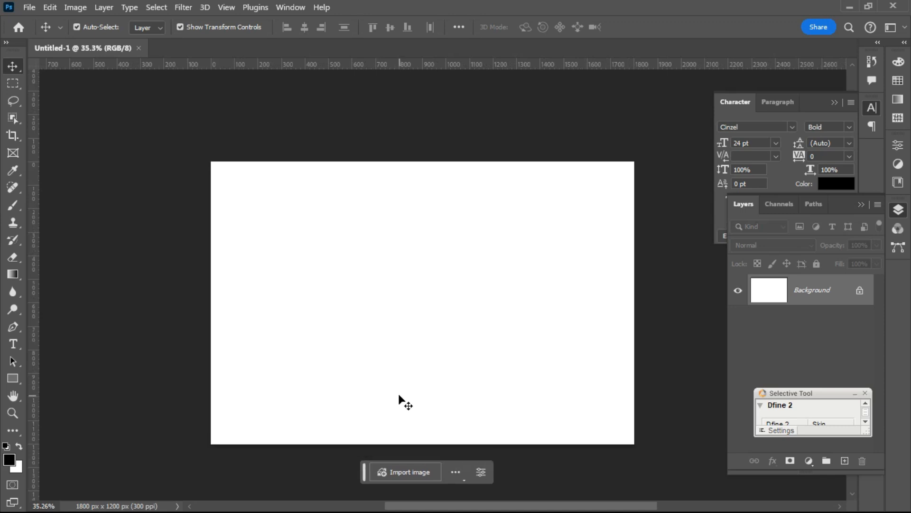
{"action": "scroll", "coordinate": [401, 397], "scroll_direction": "up", "scroll_amount": 1}
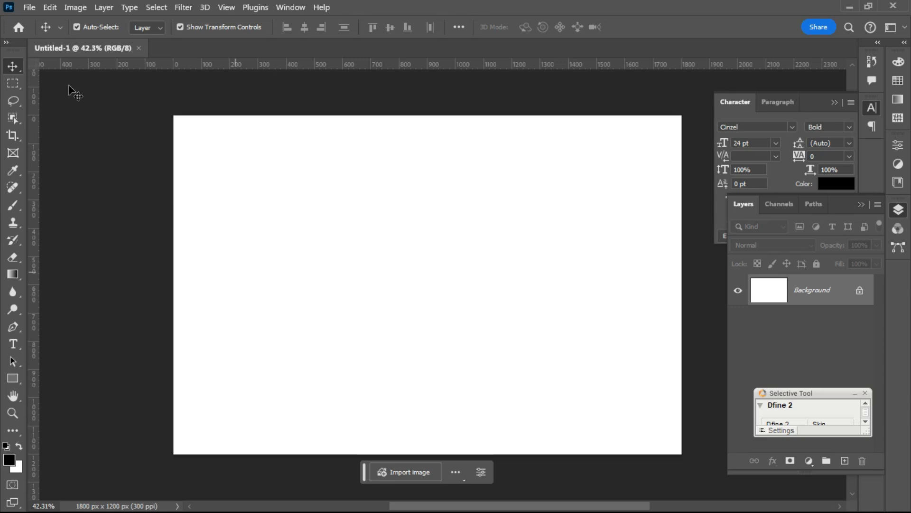
{"action": "left_click", "coordinate": [27, 7]}
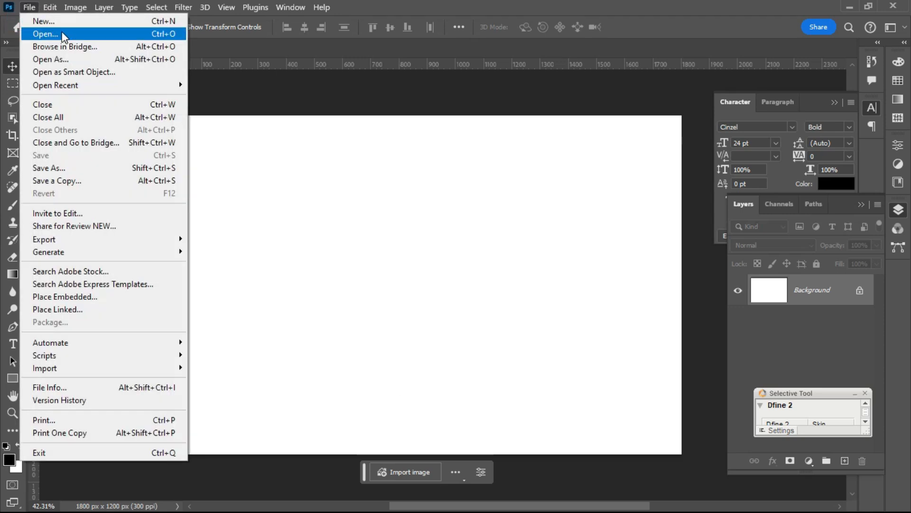
- Save the canvas as 'Invitation Card' in the Desktop RESOURCES folder
{"action": "left_click", "coordinate": [81, 170]}
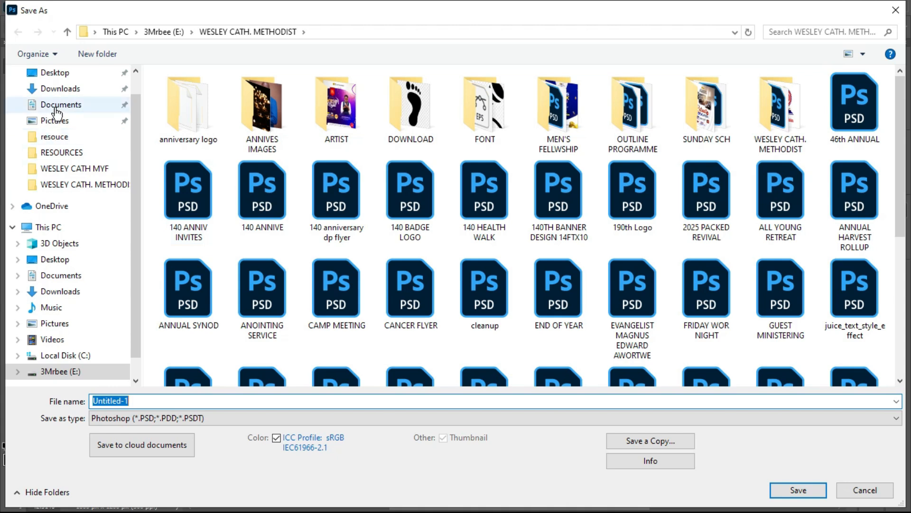
{"action": "left_click", "coordinate": [54, 76]}
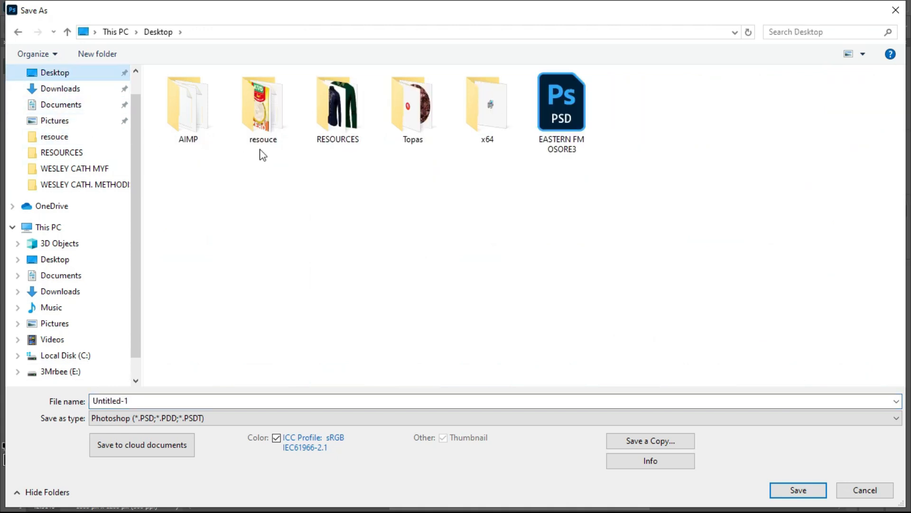
{"action": "left_click", "coordinate": [332, 110]}
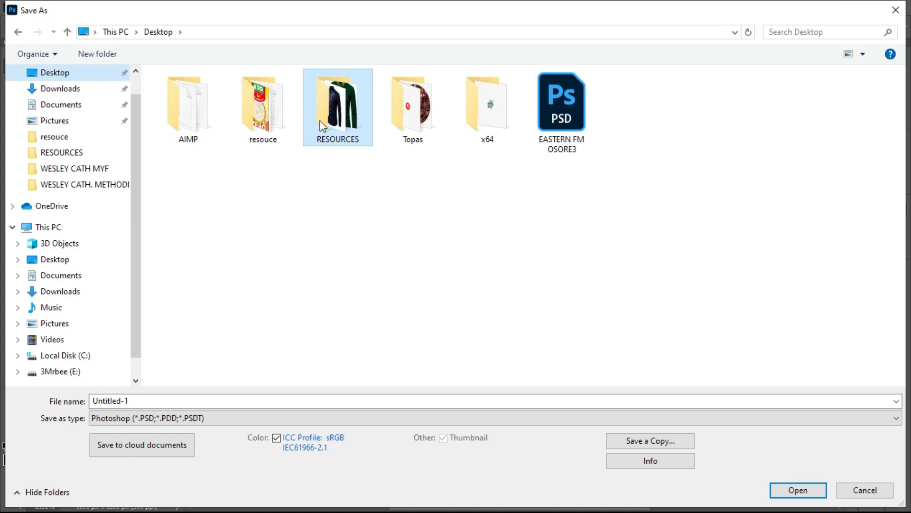
{"action": "double_click", "coordinate": [322, 124]}
{"action": "left_click", "coordinate": [175, 399]}
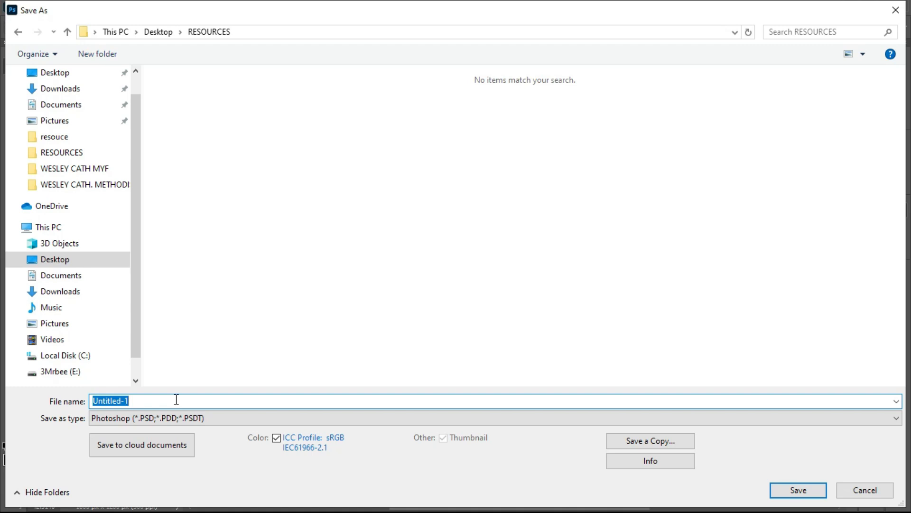
{"action": "type", "text": "Invitation Card"}
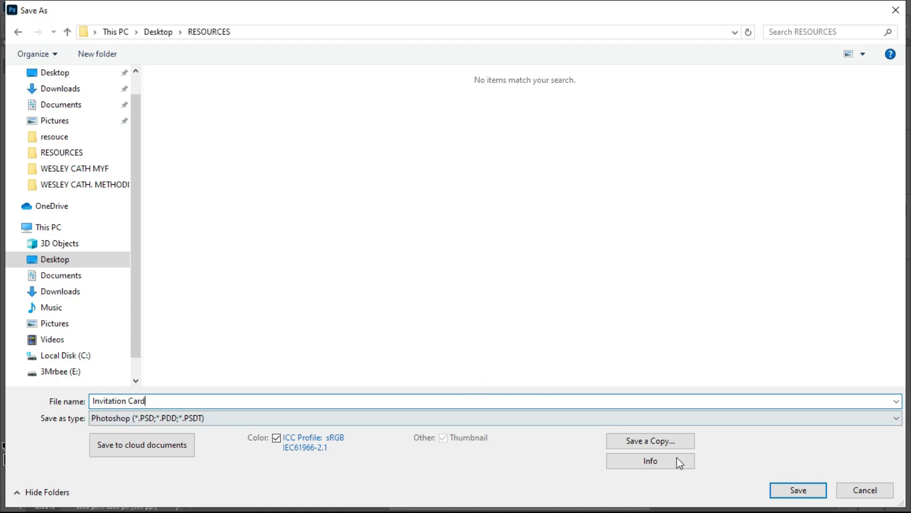
{"action": "left_click", "coordinate": [792, 487]}
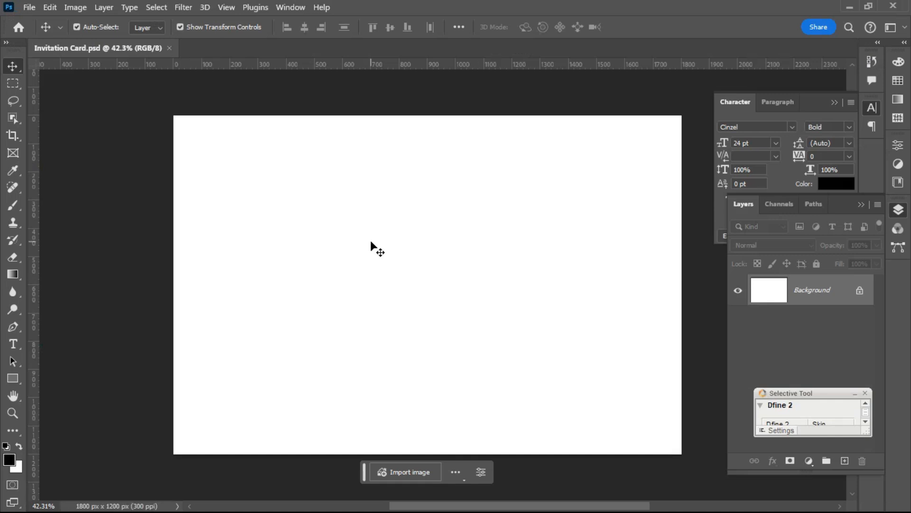
- Bring up the Open dialog and show the files as extra large thumbnails
{"action": "scroll", "coordinate": [398, 262], "scroll_direction": "down", "scroll_amount": 3}
{"action": "scroll", "coordinate": [398, 262], "scroll_direction": "up", "scroll_amount": 3}
{"action": "scroll", "coordinate": [398, 266], "scroll_direction": "down", "scroll_amount": 1}
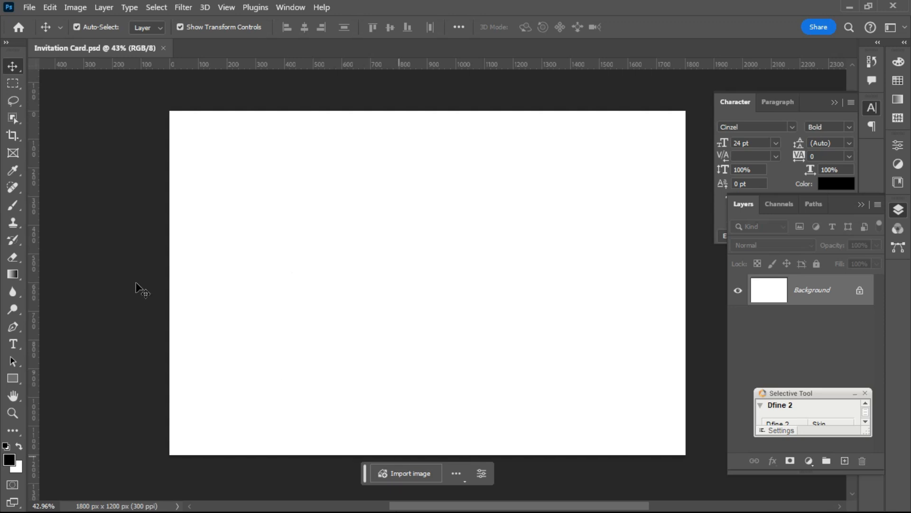
{"action": "key", "text": "ctrl+o"}
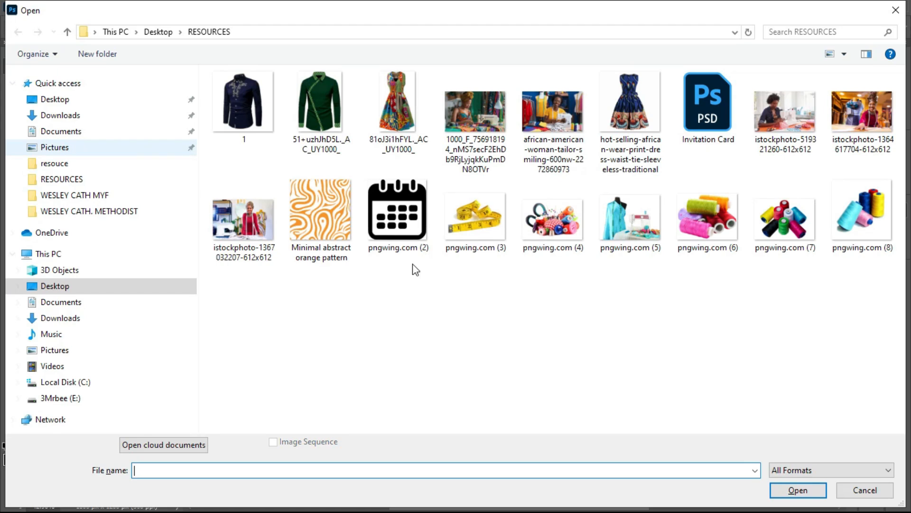
{"action": "right_click", "coordinate": [517, 286]}
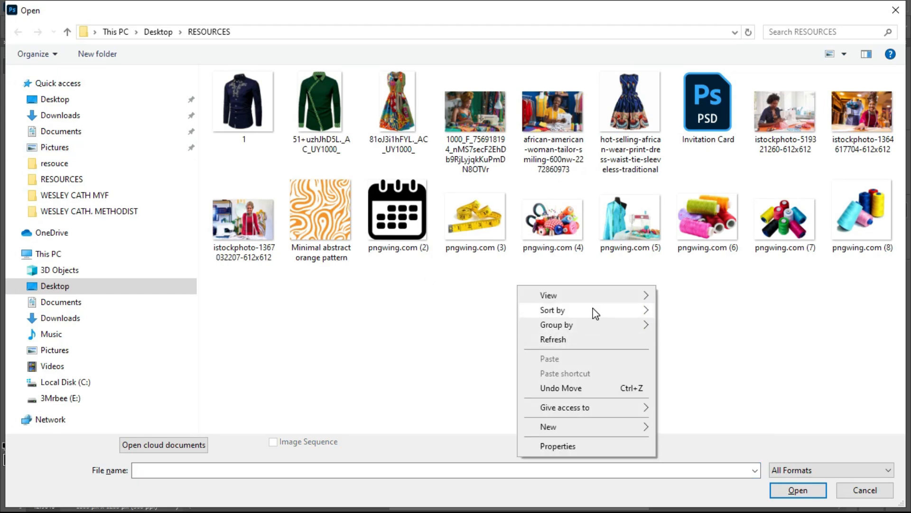
{"action": "mouse_move", "coordinate": [605, 294]}
{"action": "left_click", "coordinate": [679, 299]}
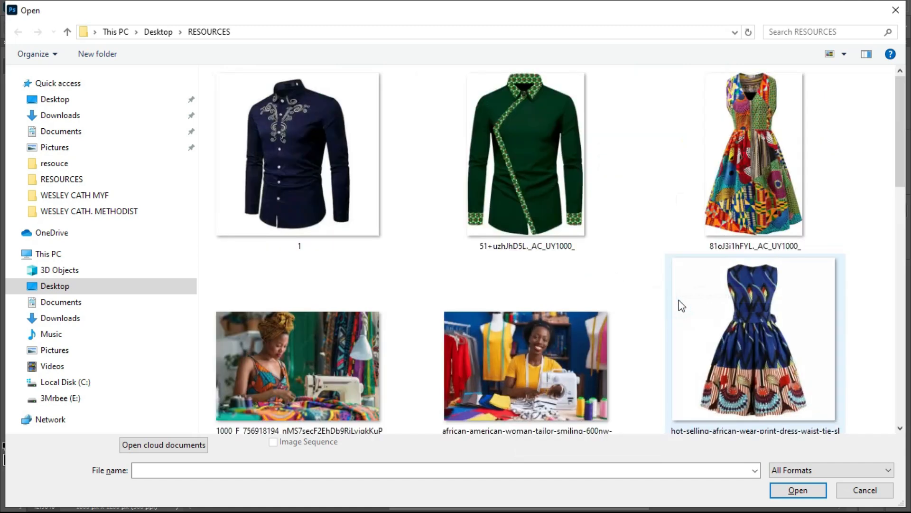
- Select the Minimal abstract orange pattern image in the RESOURCES folder
{"action": "scroll", "coordinate": [428, 274], "scroll_direction": "up", "scroll_amount": 1}
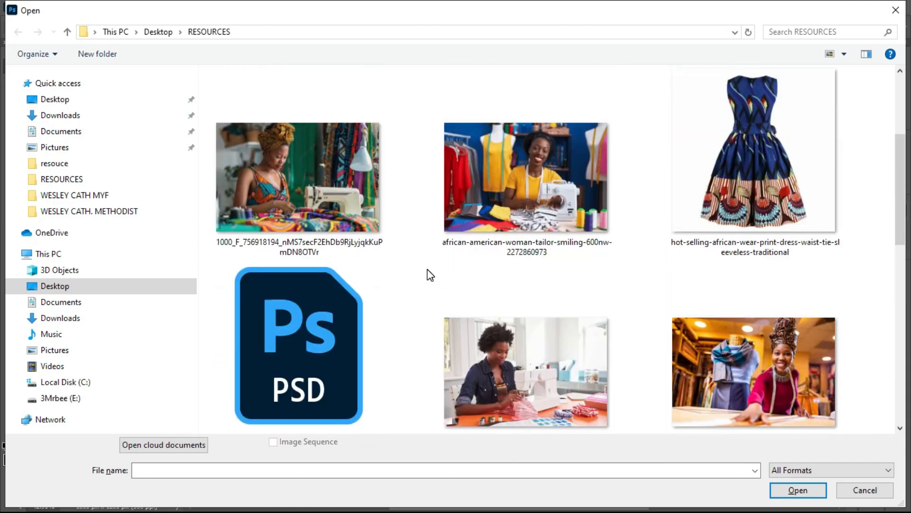
{"action": "scroll", "coordinate": [432, 274], "scroll_direction": "up", "scroll_amount": 1}
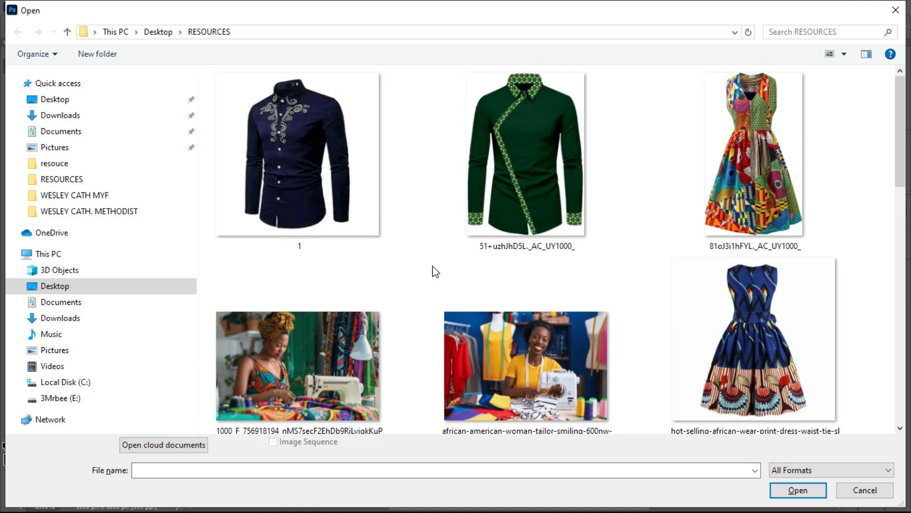
{"action": "scroll", "coordinate": [434, 270], "scroll_direction": "down", "scroll_amount": 2}
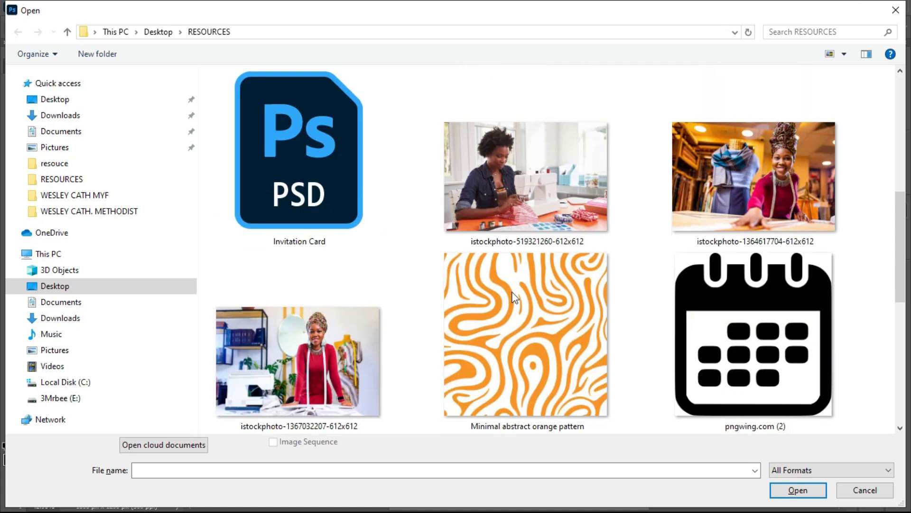
{"action": "left_click", "coordinate": [519, 301]}
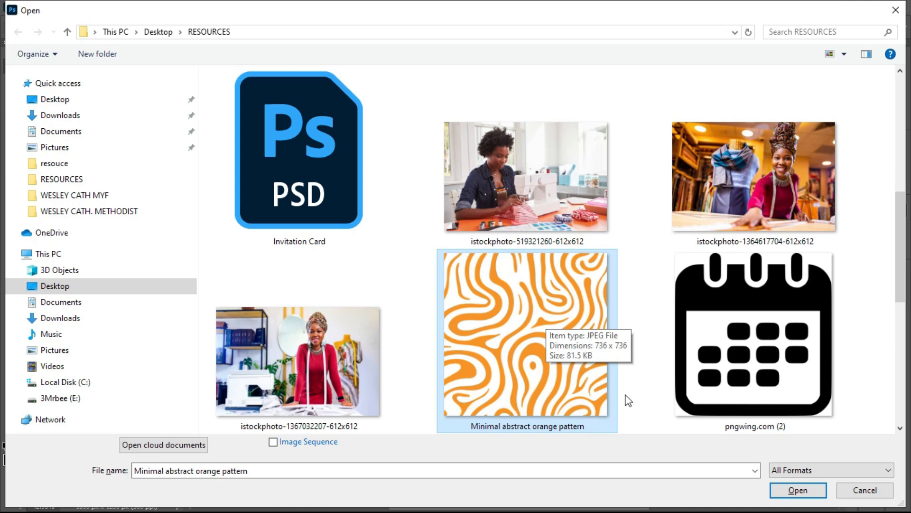
{"action": "left_click", "coordinate": [788, 475]}
- Open the orange pattern image and try carrying it onto the invitation card
{"action": "left_click", "coordinate": [789, 491]}
{"action": "left_click", "coordinate": [789, 491]}
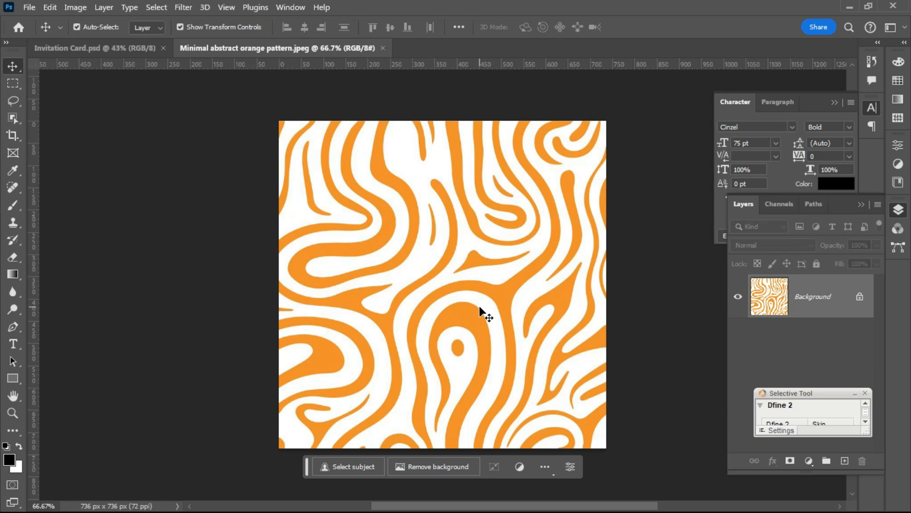
{"action": "left_click_drag", "start_coordinate": [443, 172], "coordinate": [403, 292]}
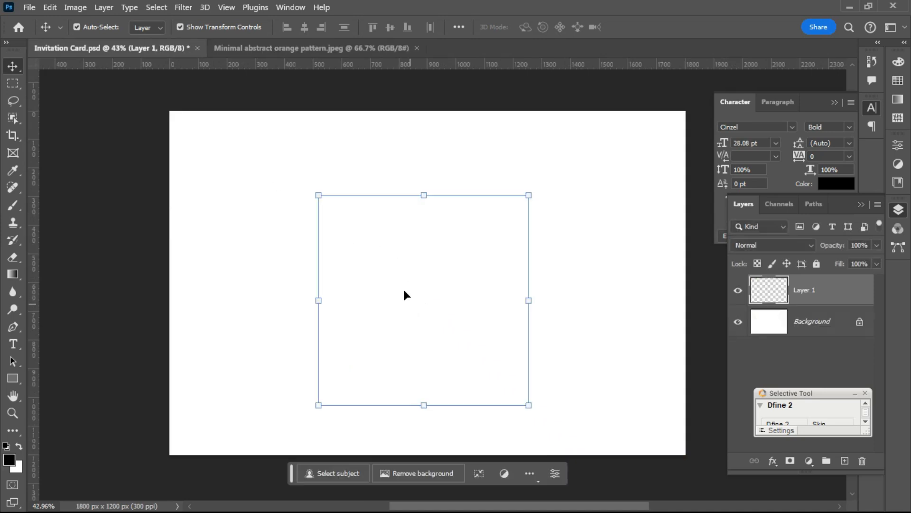
{"action": "left_click", "coordinate": [306, 53]}
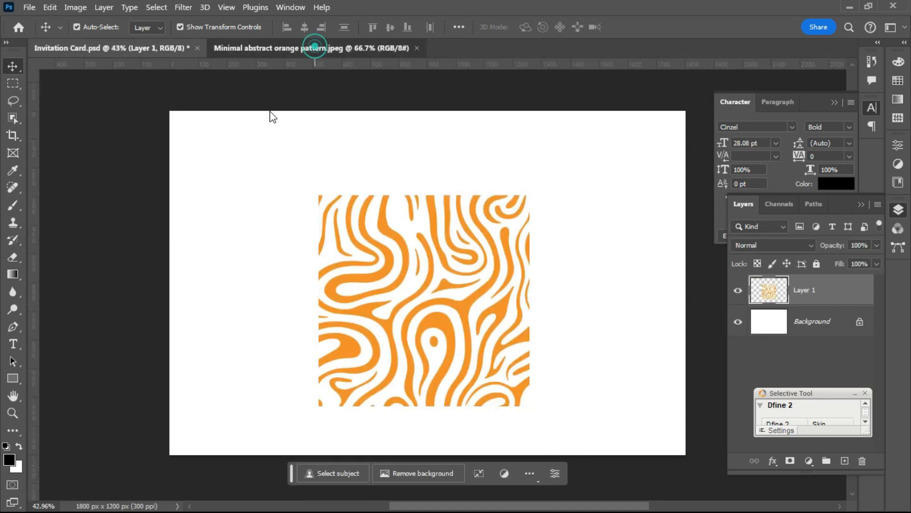
{"action": "left_click", "coordinate": [158, 44]}
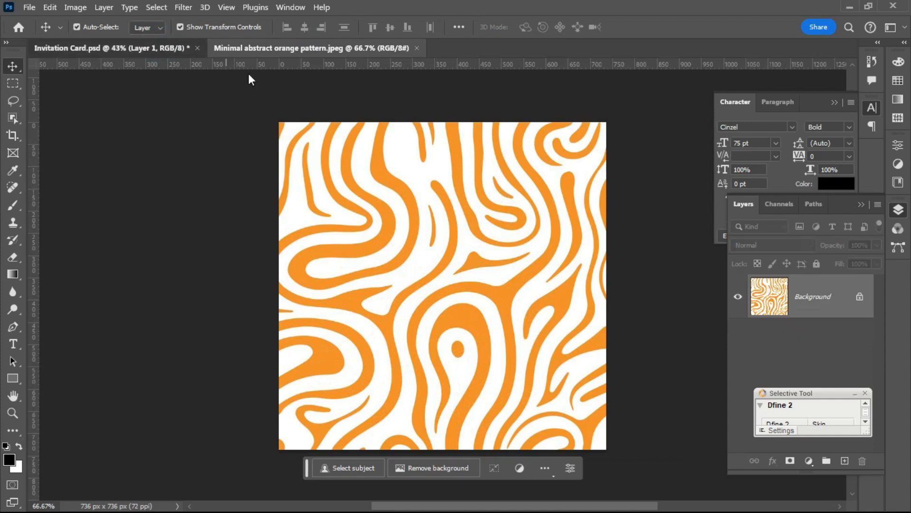
- Drop the pattern onto the invitation card, commit it, then delete that trial layer
{"action": "key", "text": "ctrl+Tab"}
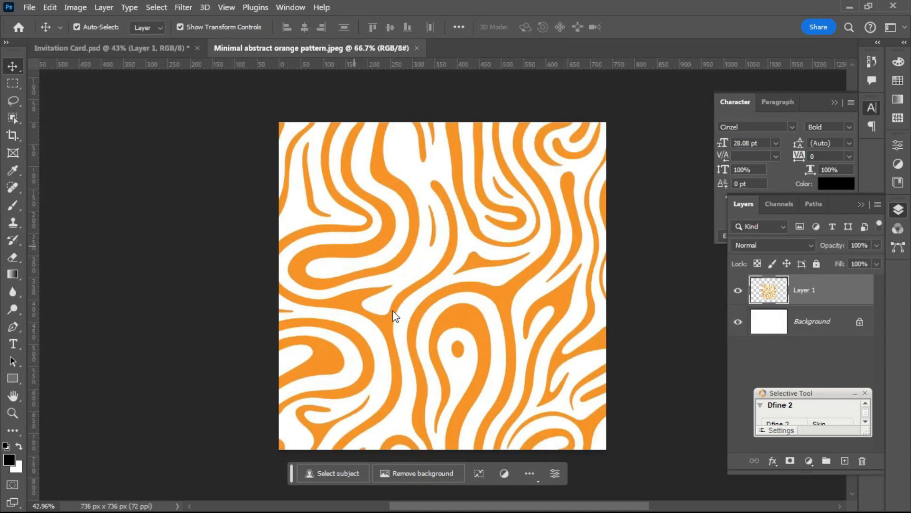
{"action": "left_click_drag", "start_coordinate": [353, 208], "coordinate": [355, 254]}
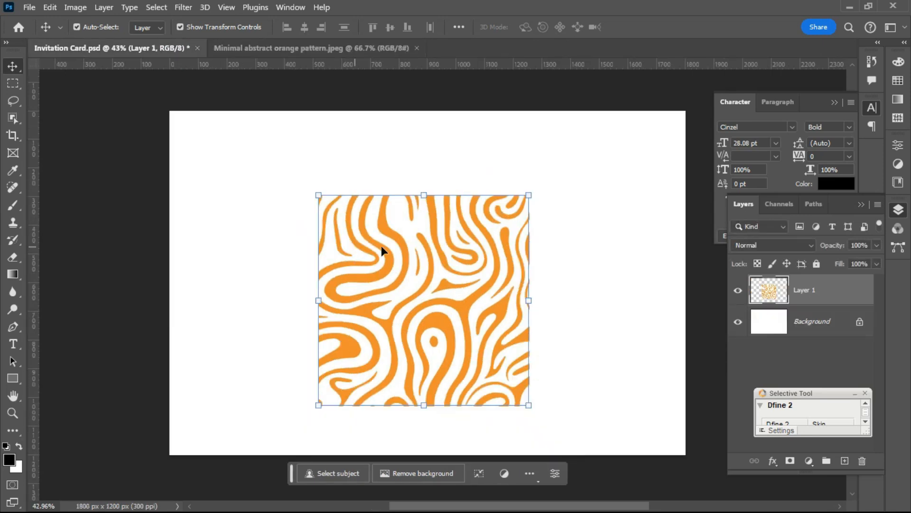
{"action": "left_click", "coordinate": [624, 241]}
{"action": "left_click_drag", "start_coordinate": [425, 268], "coordinate": [426, 268]}
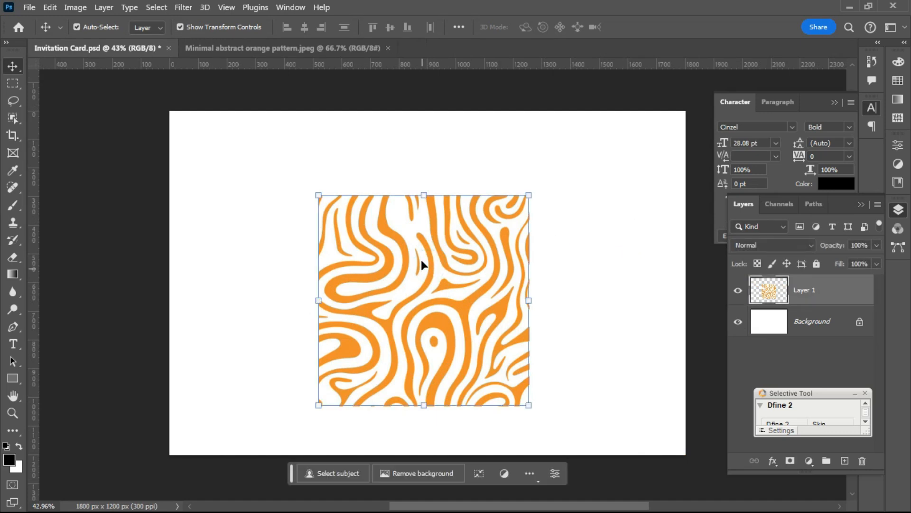
{"action": "key", "text": "Delete"}
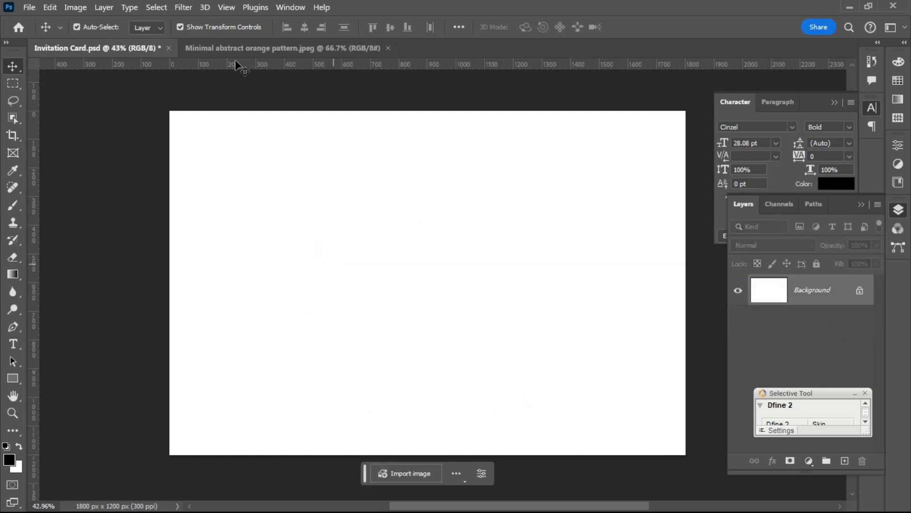
- Drag two copies of the orange pattern onto the card, upper left and overlapping right
{"action": "left_click", "coordinate": [249, 51]}
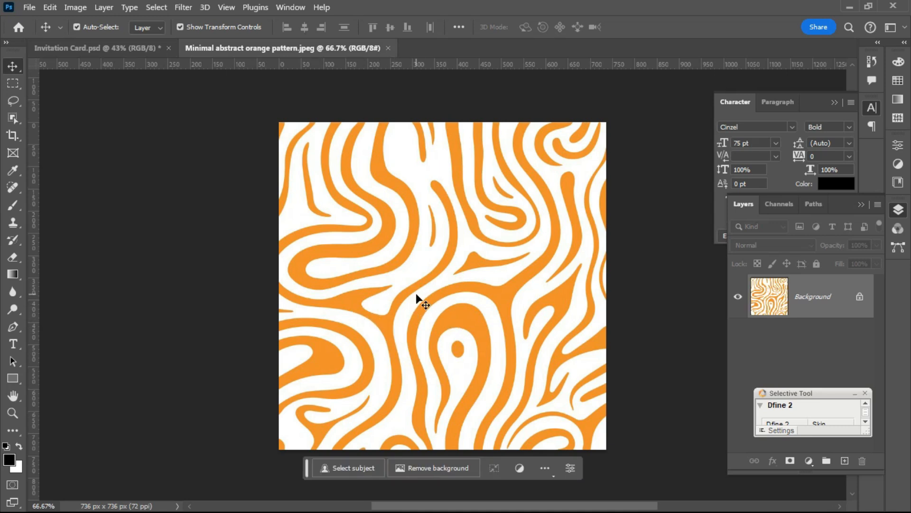
{"action": "left_click_drag", "start_coordinate": [416, 292], "coordinate": [140, 48]}
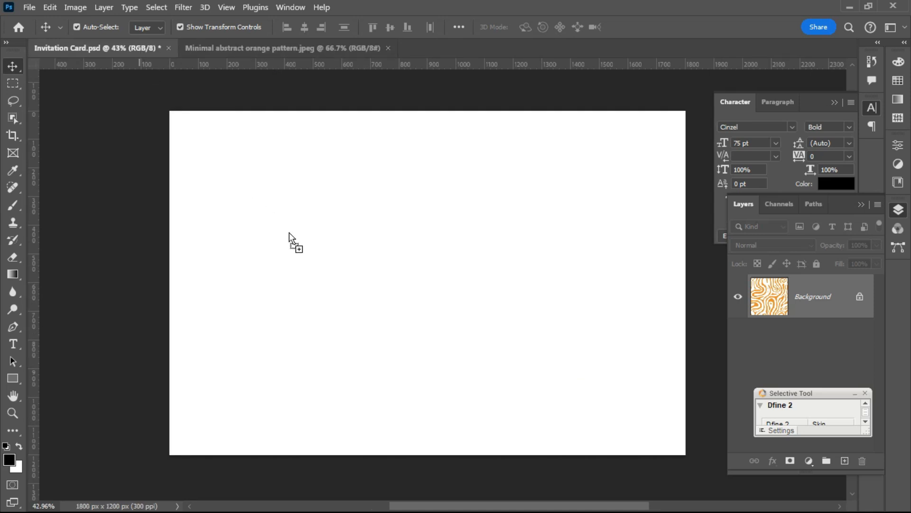
{"action": "left_click_drag", "start_coordinate": [272, 43], "coordinate": [271, 46]}
{"action": "left_click_drag", "start_coordinate": [442, 255], "coordinate": [342, 237]}
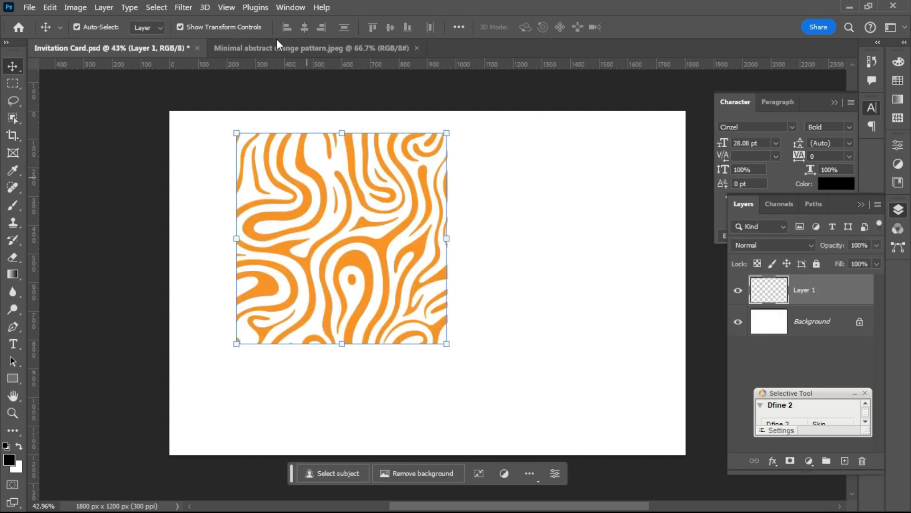
{"action": "left_click", "coordinate": [288, 47]}
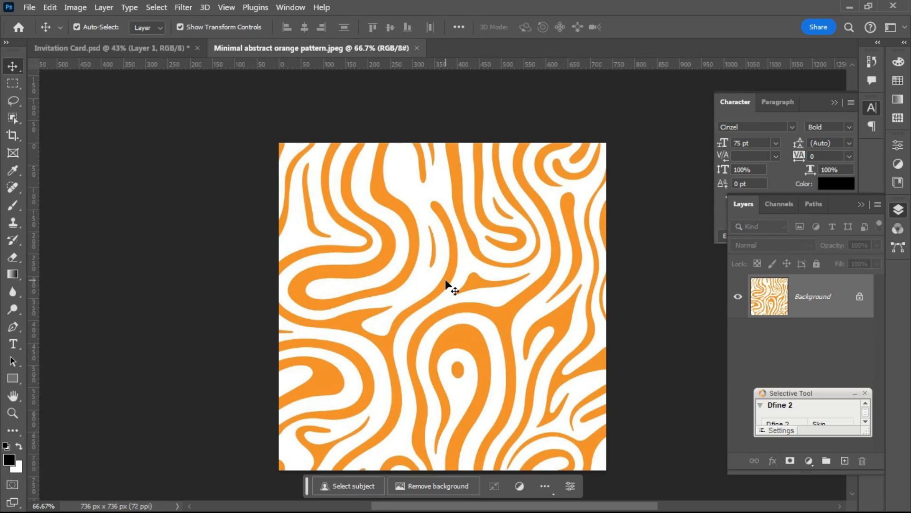
{"action": "left_click_drag", "start_coordinate": [452, 287], "coordinate": [122, 49]}
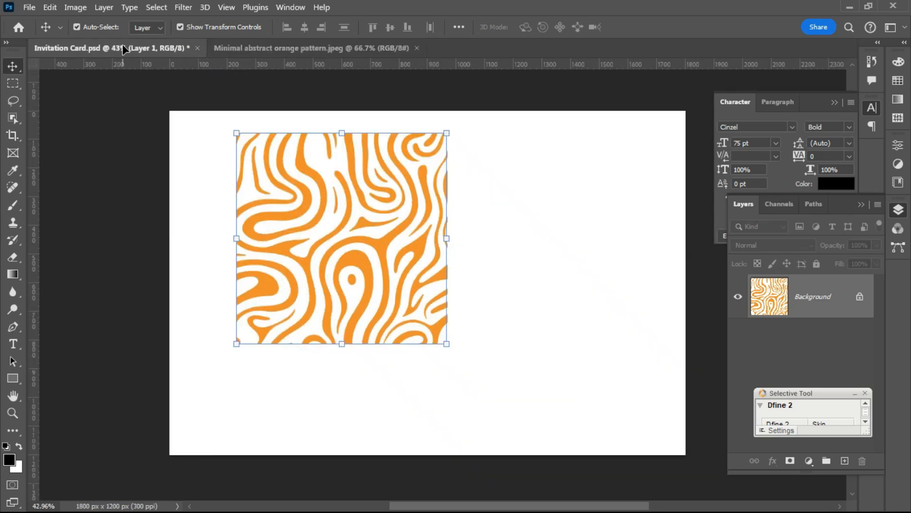
{"action": "left_click_drag", "start_coordinate": [123, 49], "coordinate": [534, 261]}
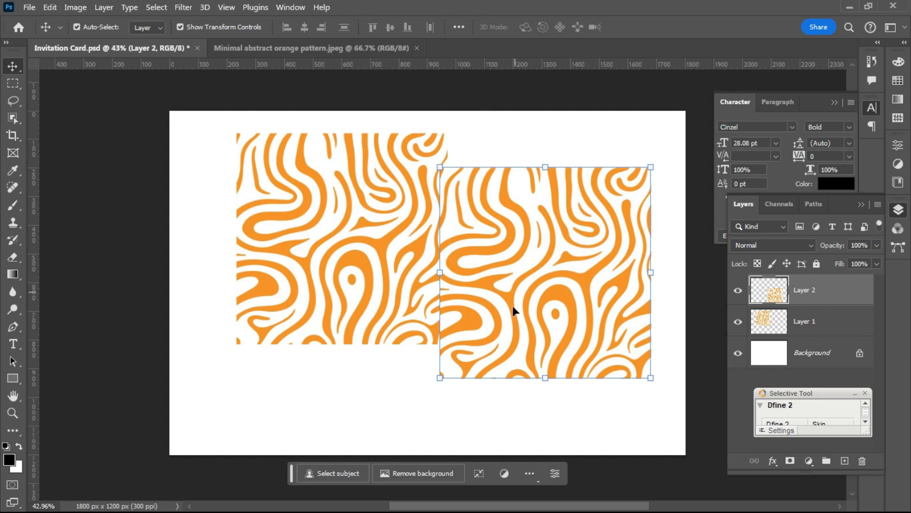
- Delete Layer 2, centre Layer 1 and enlarge it to about double size
{"action": "key", "text": "Delete"}
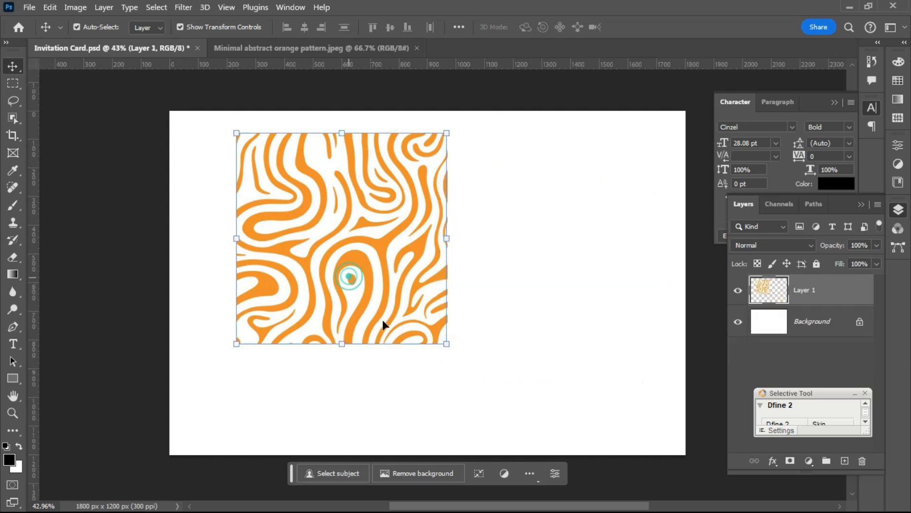
{"action": "left_click_drag", "start_coordinate": [417, 336], "coordinate": [434, 327]}
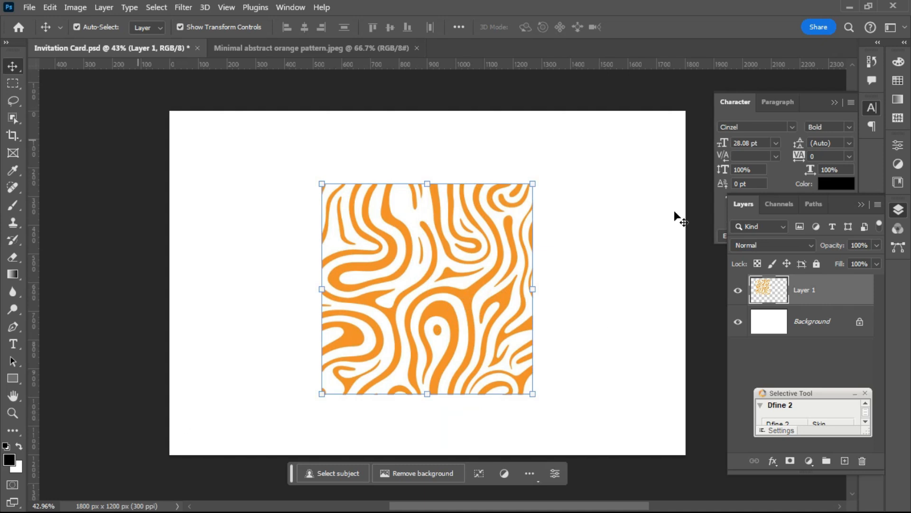
{"action": "left_click", "coordinate": [428, 189]}
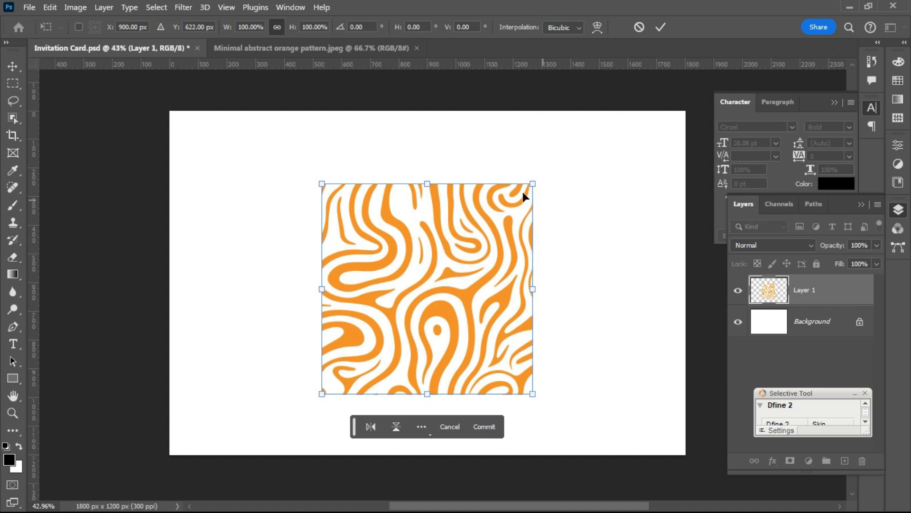
{"action": "left_click_drag", "start_coordinate": [533, 184], "coordinate": [836, 122]}
- Stretch the pattern past both card edges to fill the canvas and commit the transform
{"action": "left_click_drag", "start_coordinate": [421, 248], "coordinate": [291, 322]}
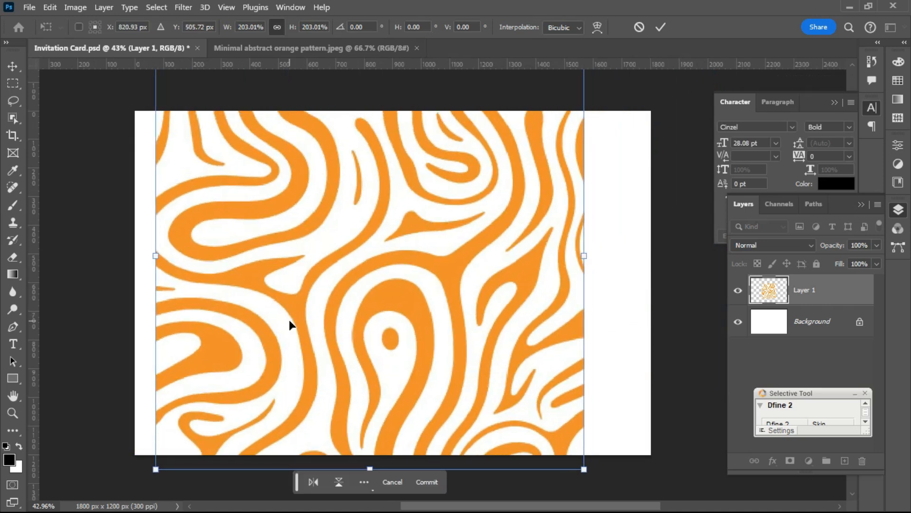
{"action": "left_click_drag", "start_coordinate": [584, 256], "coordinate": [668, 255]}
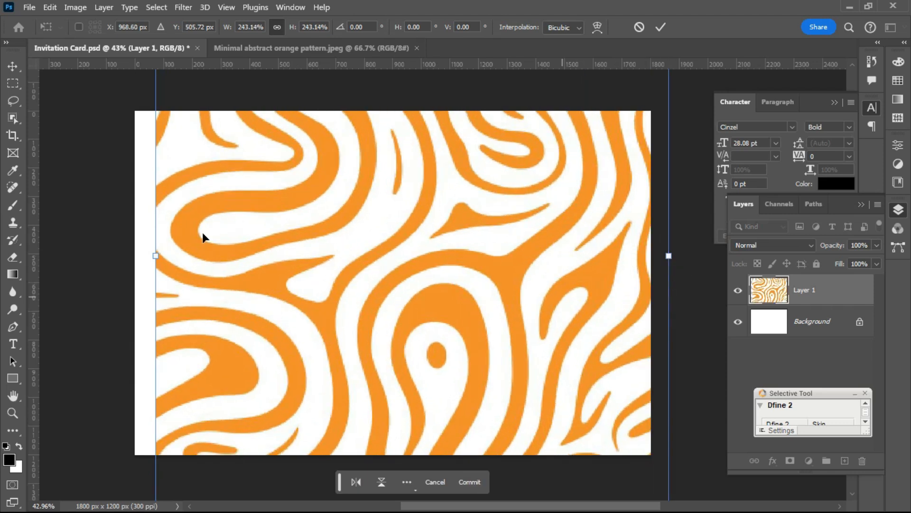
{"action": "left_click_drag", "start_coordinate": [156, 256], "coordinate": [111, 267]}
{"action": "left_click", "coordinate": [661, 27]}
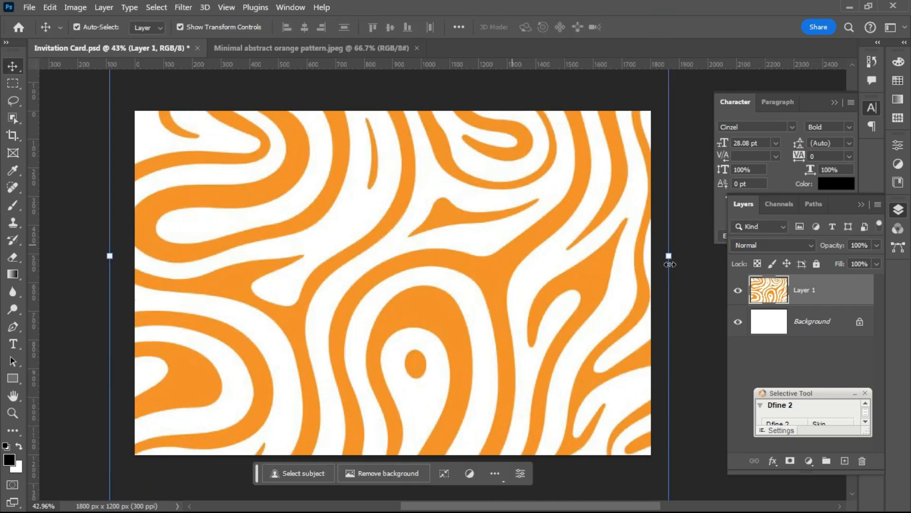
{"action": "left_click", "coordinate": [697, 271]}
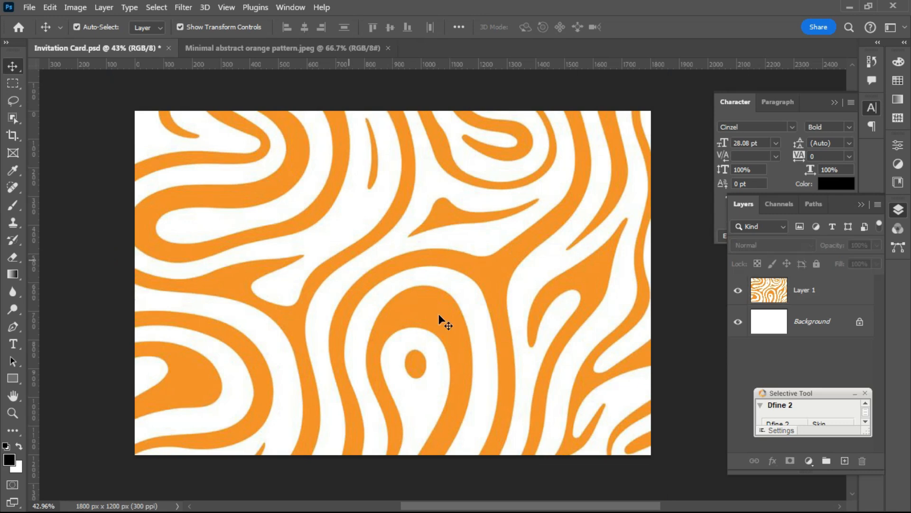
{"action": "scroll", "coordinate": [437, 314], "scroll_direction": "down", "scroll_amount": 2}
{"action": "scroll", "coordinate": [377, 338], "scroll_direction": "up", "scroll_amount": 2}
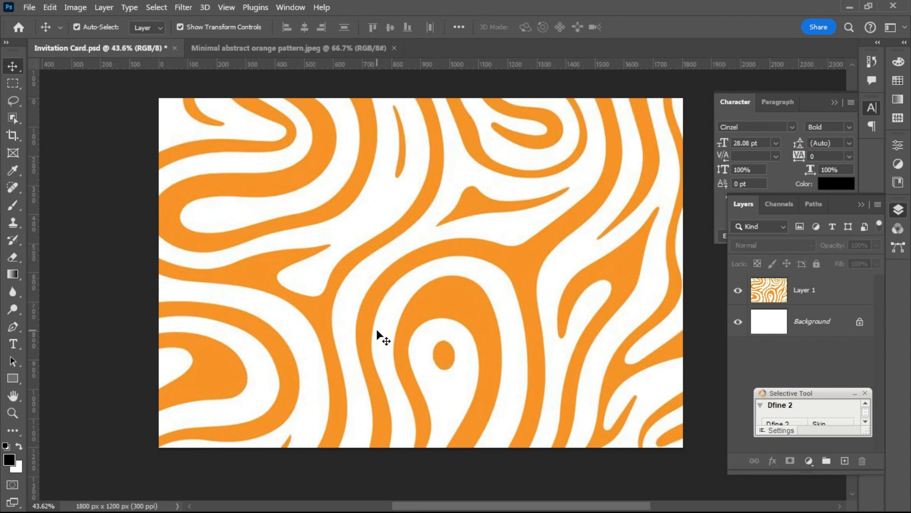
{"action": "scroll", "coordinate": [404, 233], "scroll_direction": "down", "scroll_amount": 1}
{"action": "scroll", "coordinate": [404, 233], "scroll_direction": "up", "scroll_amount": 1}
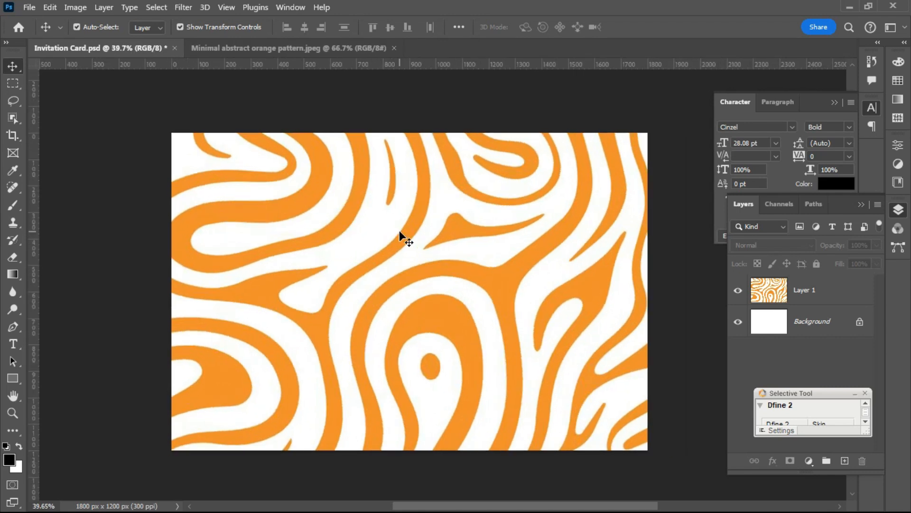
{"action": "scroll", "coordinate": [427, 289], "scroll_direction": "up", "scroll_amount": 1}
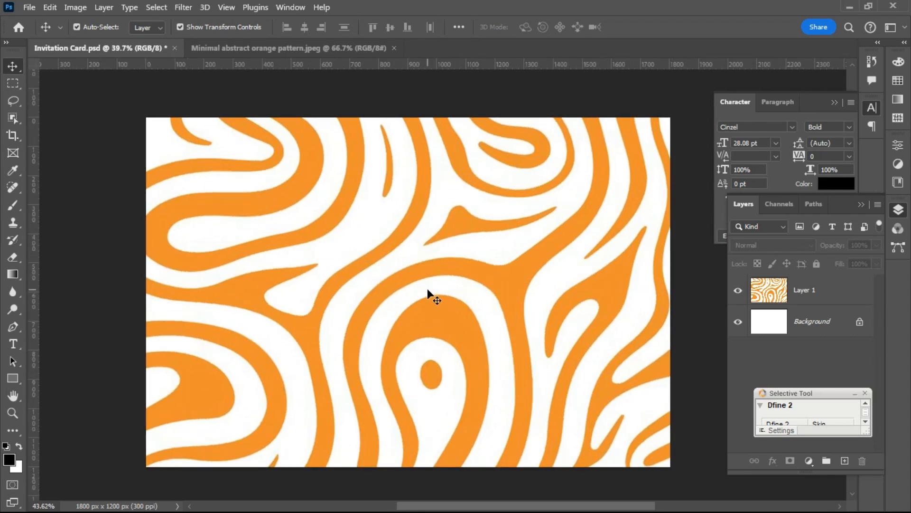
- Lower Layer 1's fill to 4% so the swirl becomes a faint texture
{"action": "left_click", "coordinate": [418, 285]}
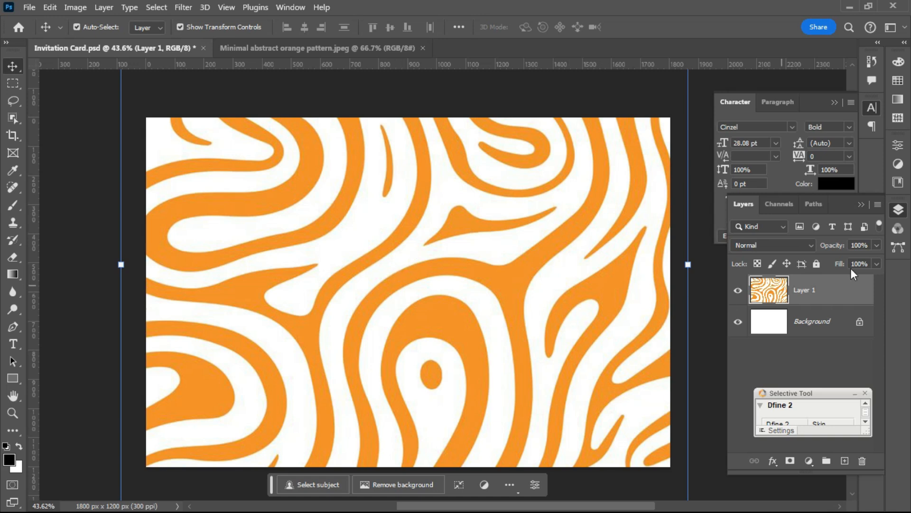
{"action": "left_click", "coordinate": [896, 213]}
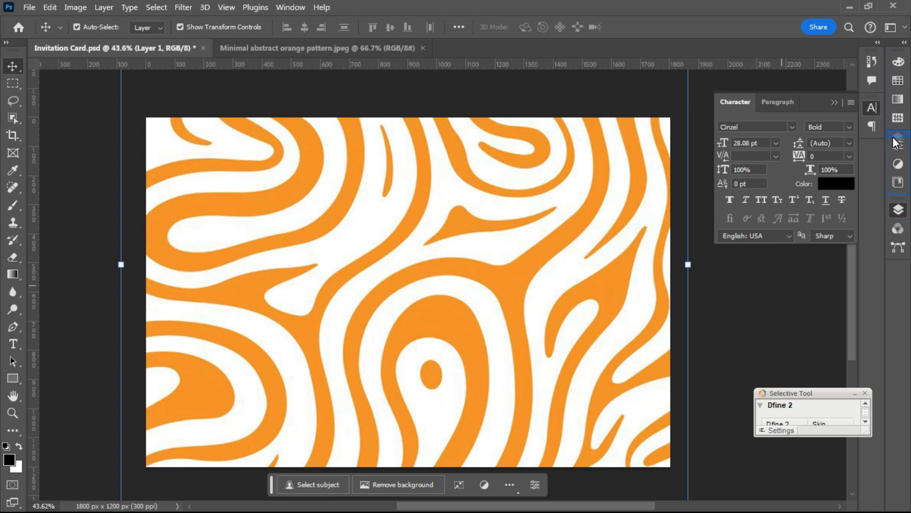
{"action": "left_click", "coordinate": [897, 146]}
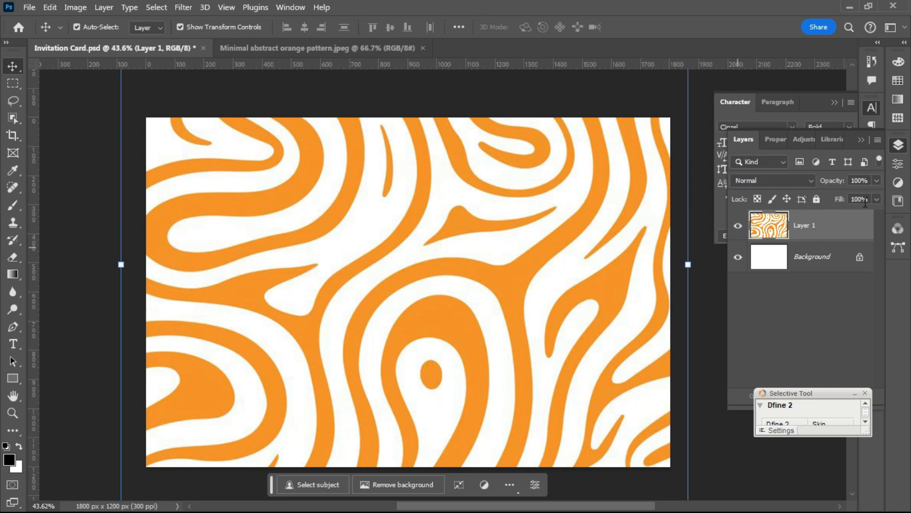
{"action": "left_click_drag", "start_coordinate": [836, 199], "coordinate": [776, 199]}
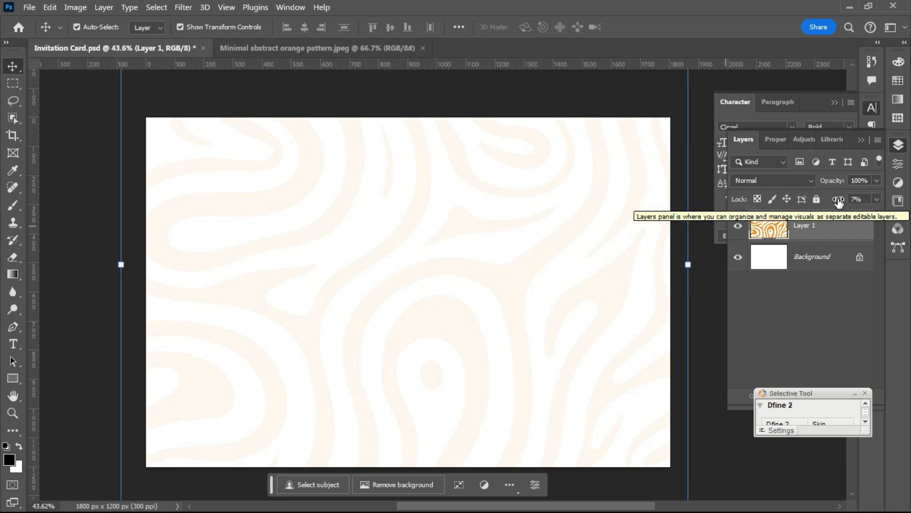
{"action": "left_click_drag", "start_coordinate": [838, 202], "coordinate": [836, 203]}
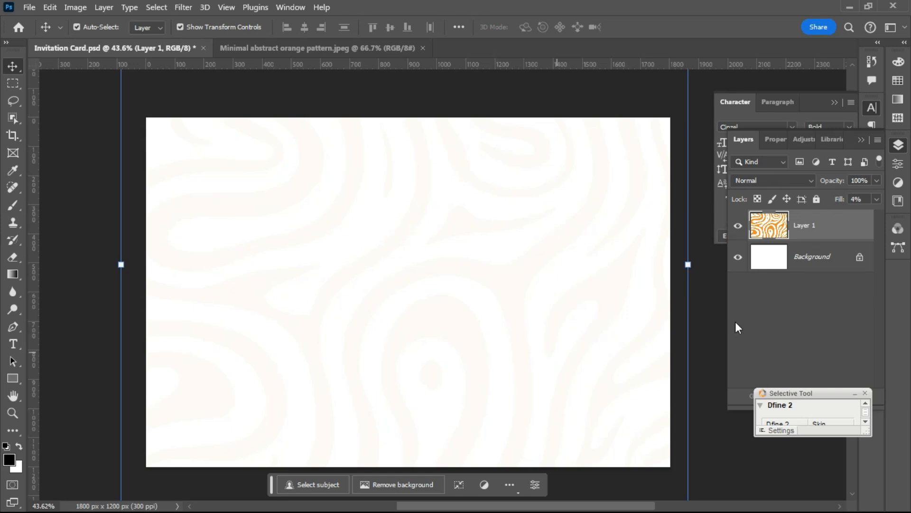
{"action": "left_click", "coordinate": [717, 319]}
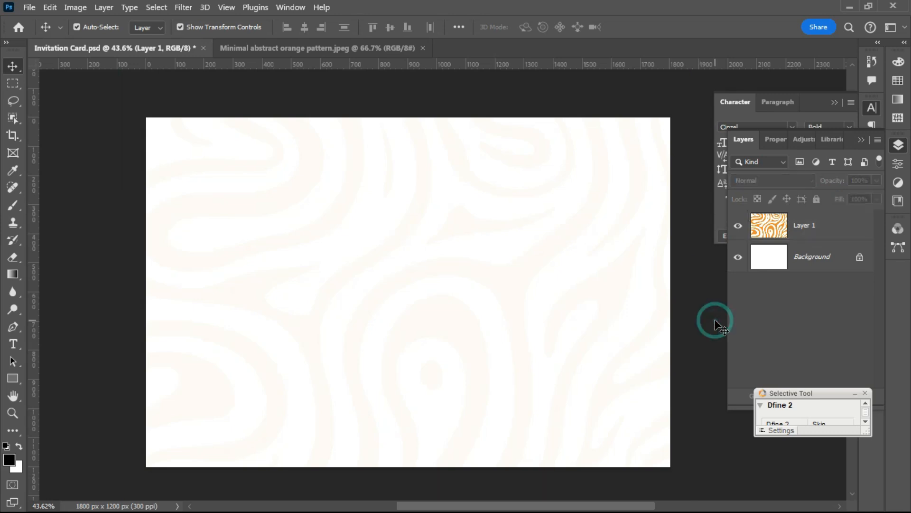
{"action": "left_click", "coordinate": [446, 322]}
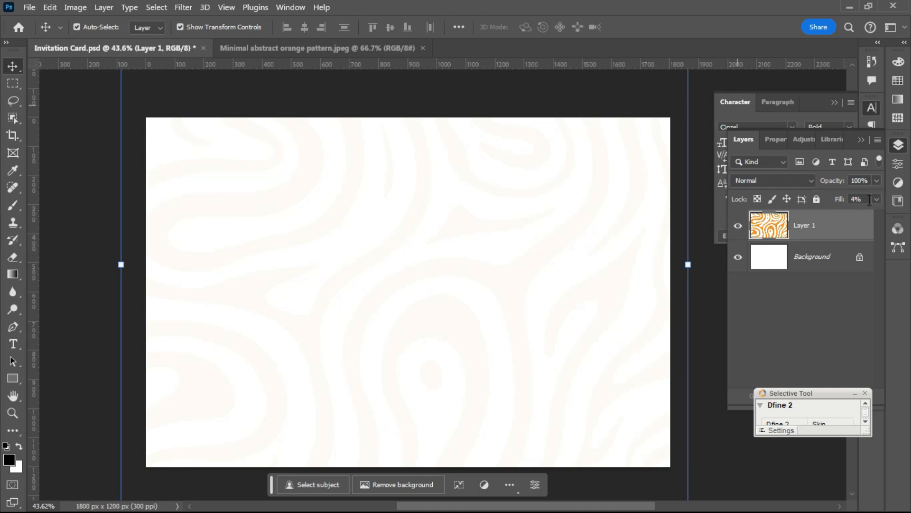
- Lock all on the swirl pattern layer, Layer 1
{"action": "left_click", "coordinate": [817, 199]}
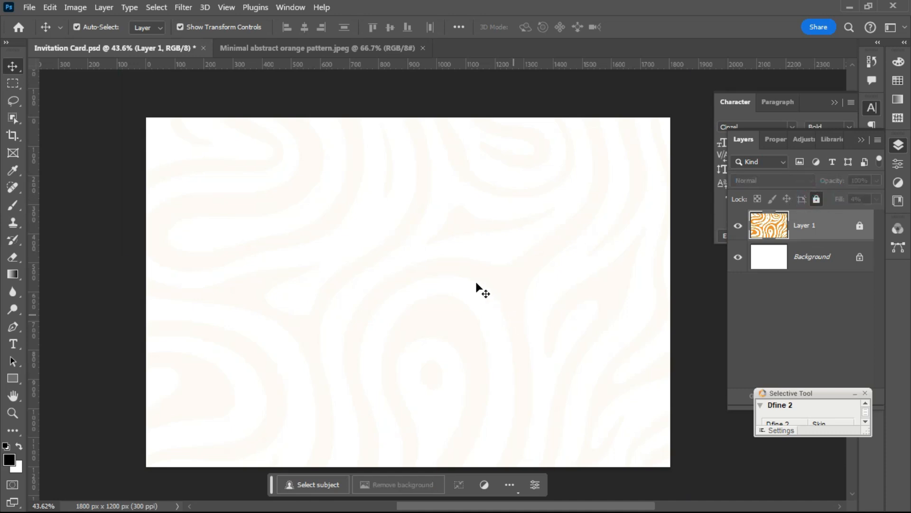
{"action": "scroll", "coordinate": [464, 230], "scroll_direction": "down", "scroll_amount": 1}
{"action": "scroll", "coordinate": [466, 244], "scroll_direction": "up", "scroll_amount": 1}
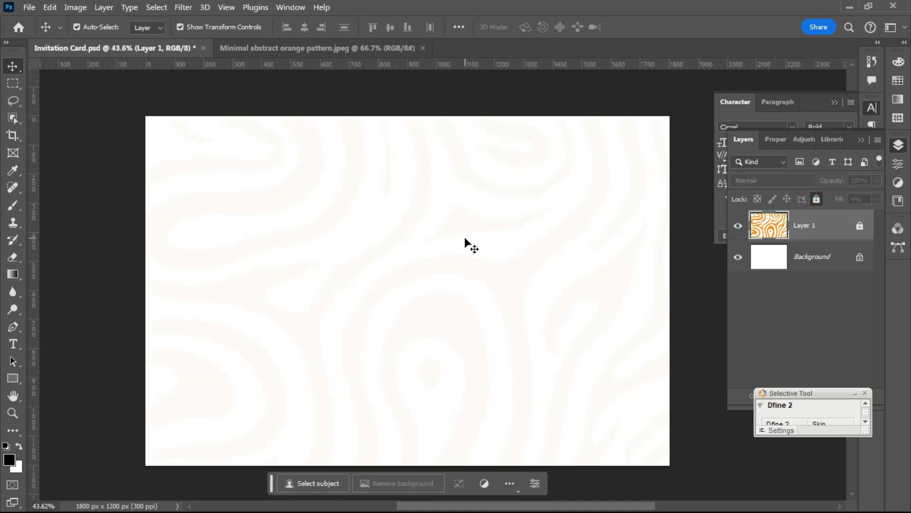
- Save Invitation Card.psd and close the orange pattern image
{"action": "left_click", "coordinate": [27, 7]}
{"action": "left_click", "coordinate": [54, 156]}
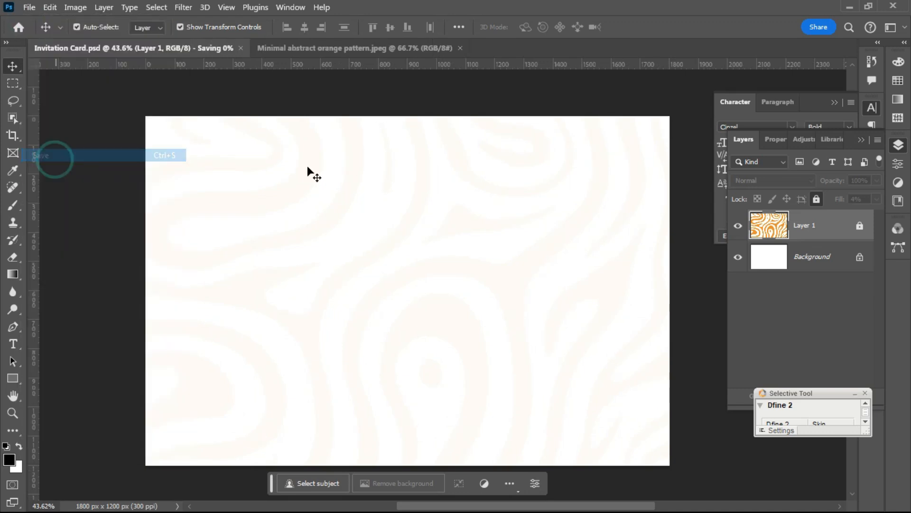
{"action": "left_click", "coordinate": [311, 45]}
{"action": "left_click", "coordinate": [417, 48]}
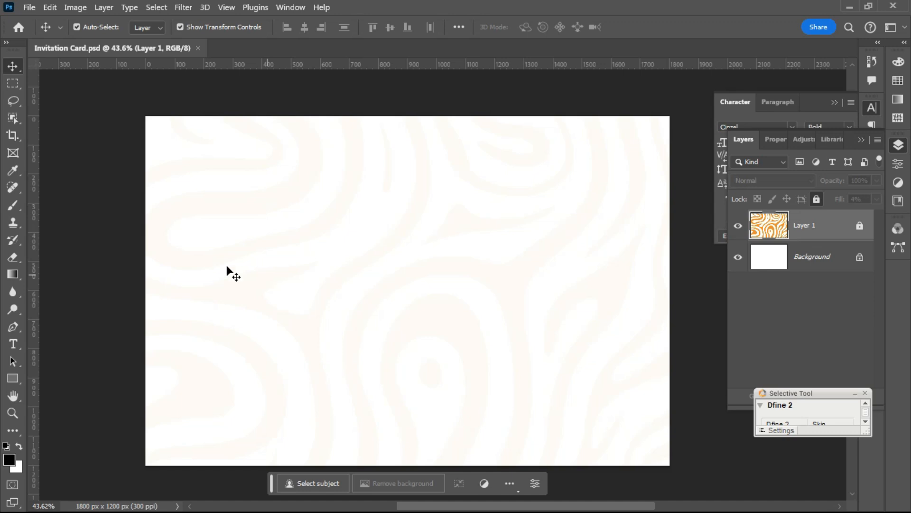
- Choose the Rectangle tool and draw a wide rectangle across the lower part of the card
{"action": "left_click", "coordinate": [10, 380]}
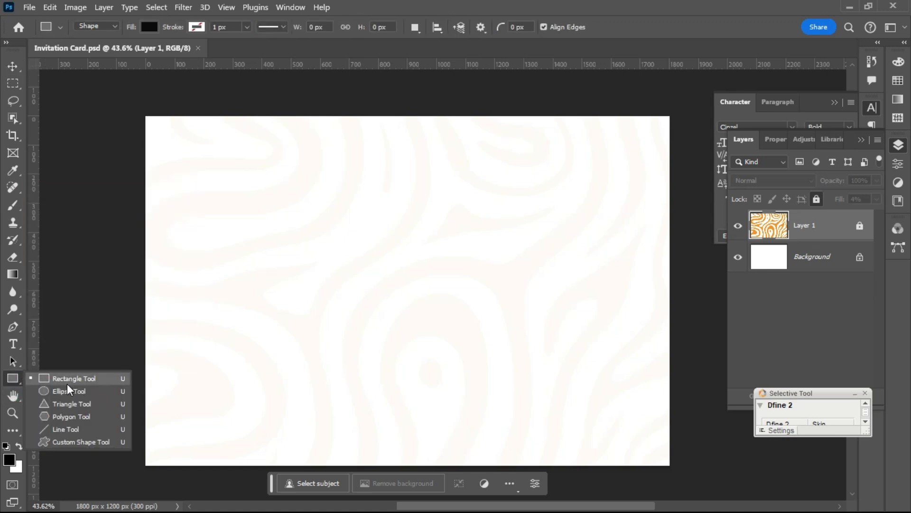
{"action": "left_click", "coordinate": [18, 380]}
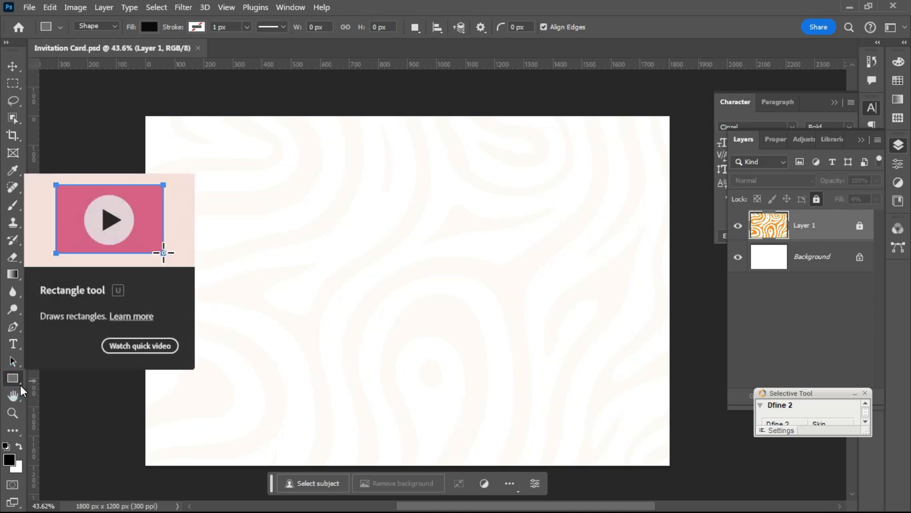
{"action": "left_click", "coordinate": [21, 386]}
{"action": "left_click", "coordinate": [21, 385]}
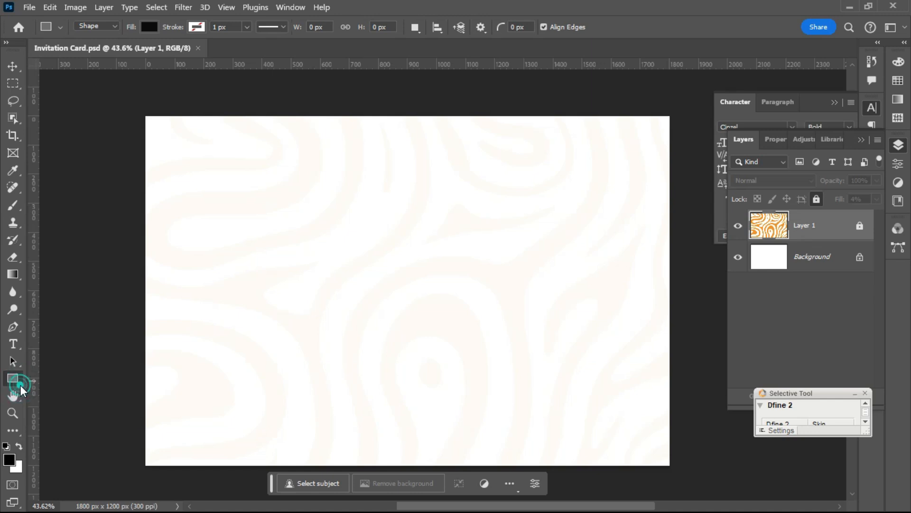
{"action": "left_click", "coordinate": [21, 385]}
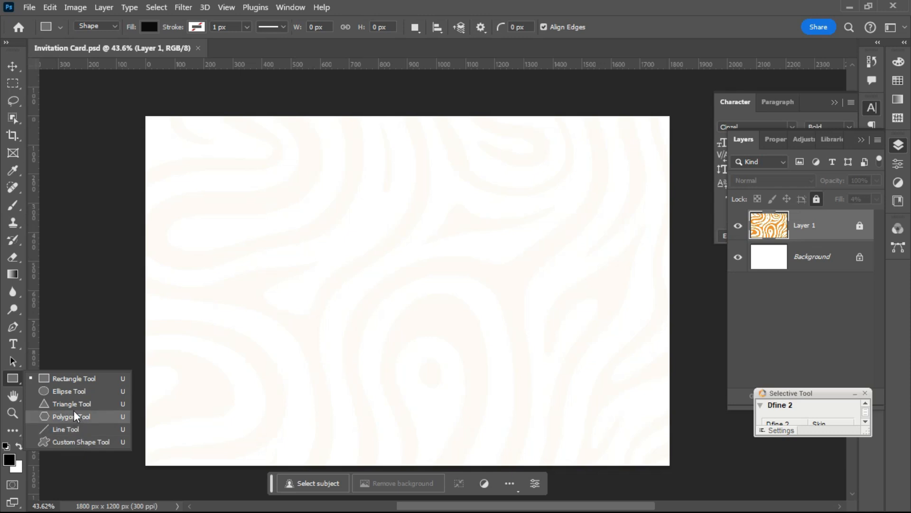
{"action": "left_click", "coordinate": [69, 379]}
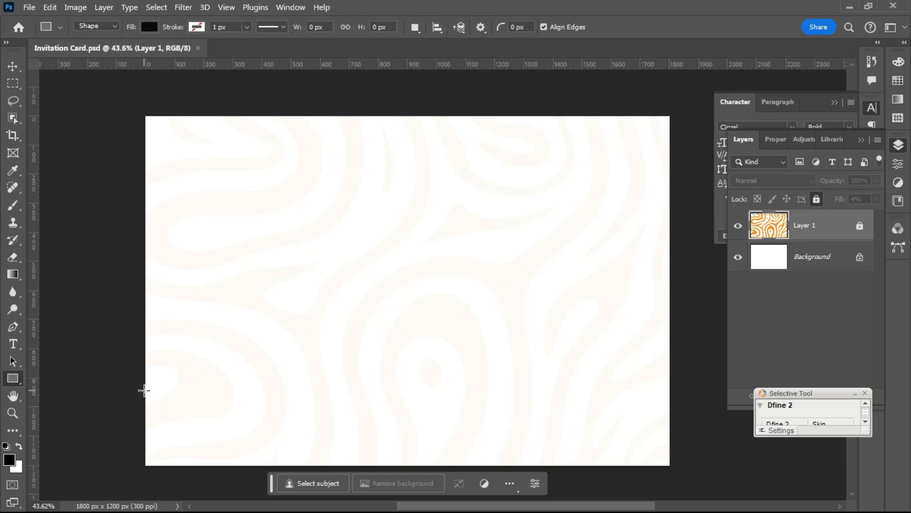
{"action": "left_click_drag", "start_coordinate": [144, 390], "coordinate": [671, 427]}
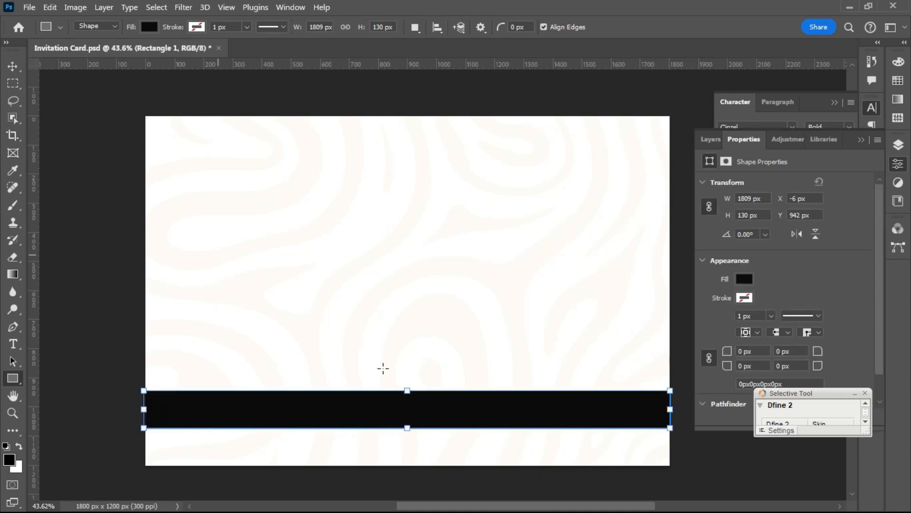
- Raise the band's top edge until it is 228 px tall, then commit the resize
{"action": "left_click_drag", "start_coordinate": [406, 388], "coordinate": [401, 366]}
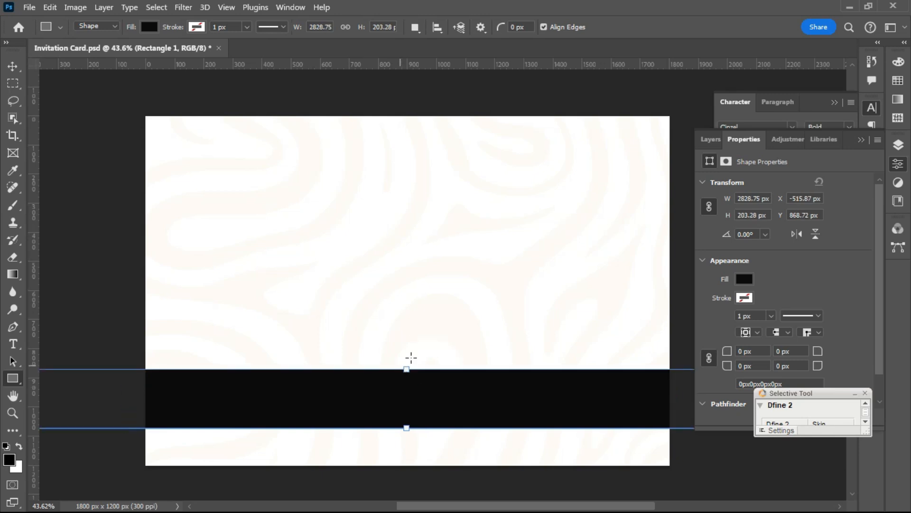
{"action": "key", "text": "ctrl+z"}
{"action": "left_click_drag", "start_coordinate": [407, 391], "coordinate": [402, 362]}
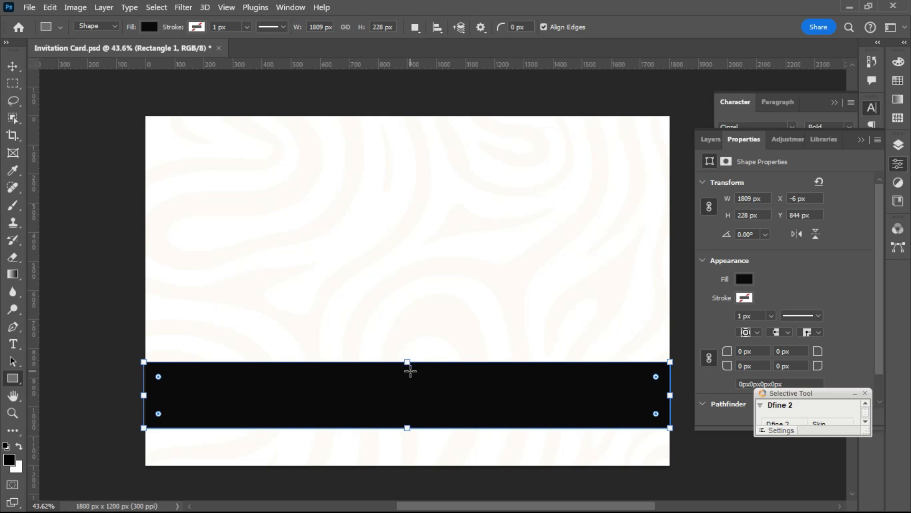
{"action": "key", "text": "Return"}
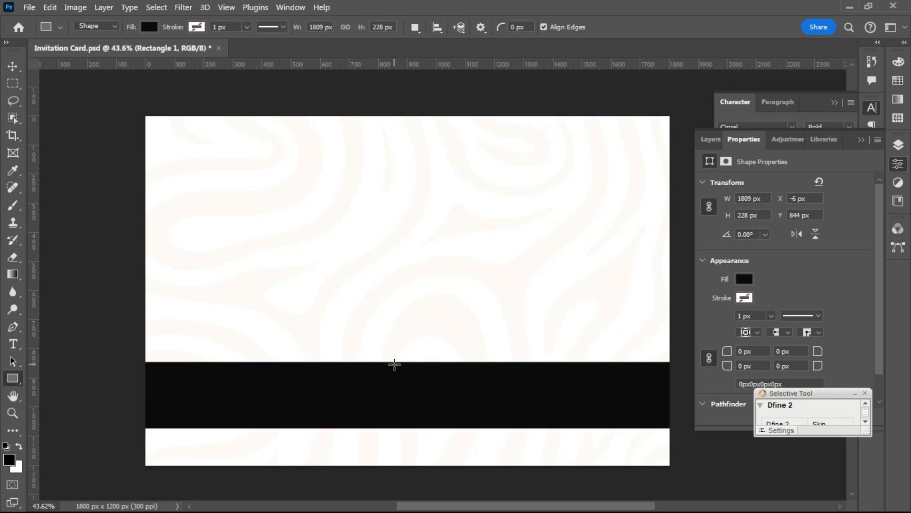
- Select the black Rectangle 1 band and change its fill to blue
{"action": "left_click", "coordinate": [13, 63]}
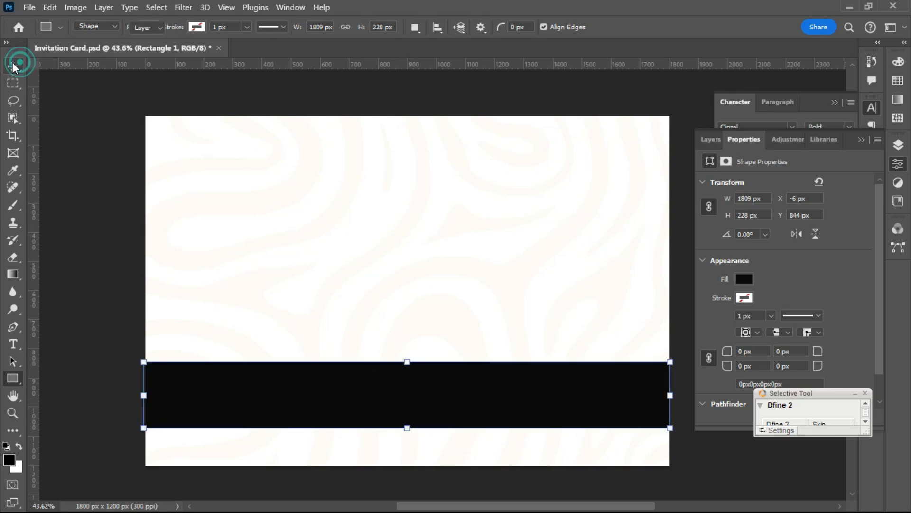
{"action": "left_click", "coordinate": [329, 328]}
{"action": "left_click", "coordinate": [275, 413]}
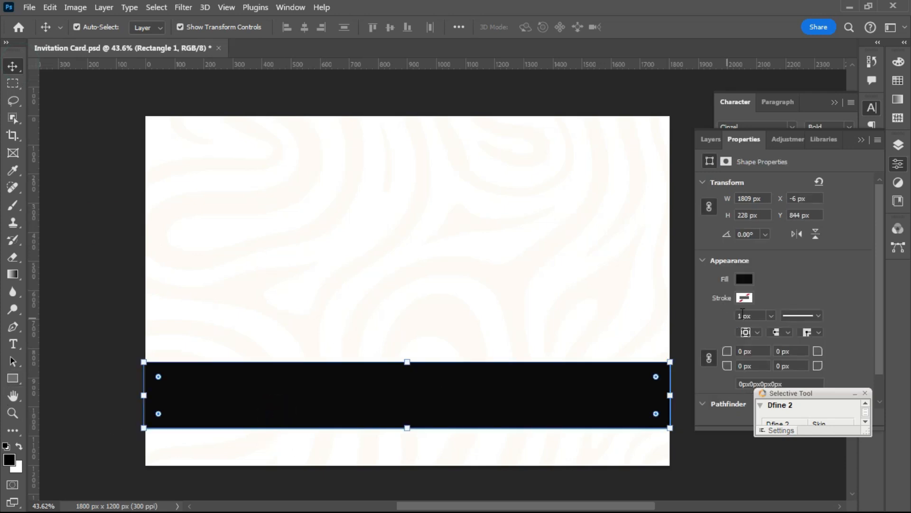
{"action": "left_click", "coordinate": [744, 280]}
{"action": "left_click", "coordinate": [736, 330]}
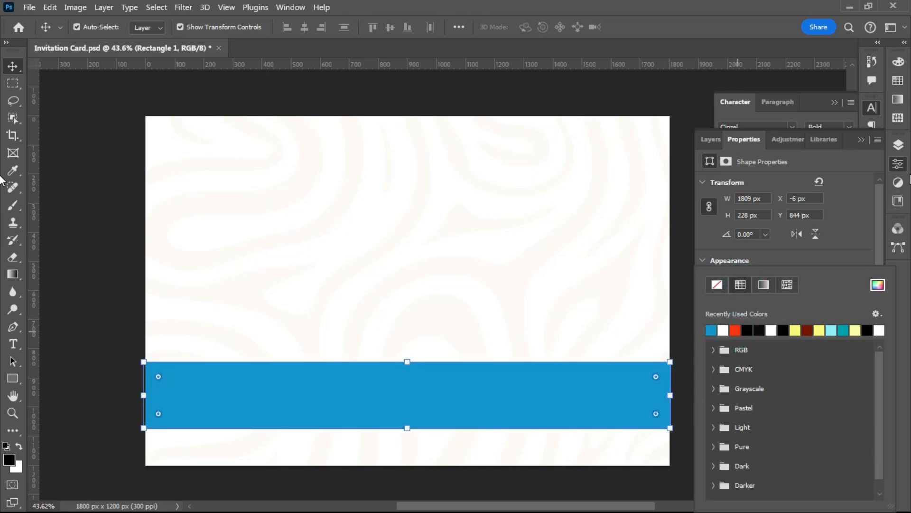
- Set the band's fill to dark navy #060352 in the Color Picker
{"action": "left_click", "coordinate": [897, 148]}
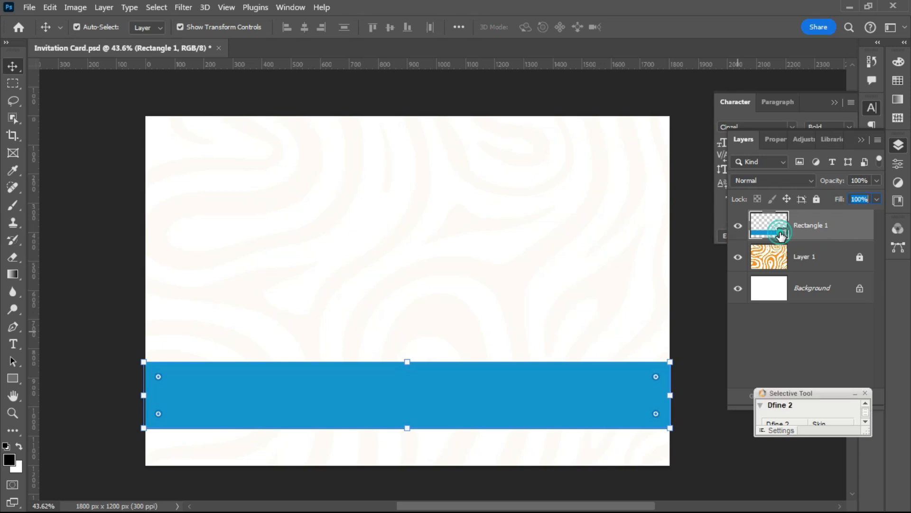
{"action": "double_click", "coordinate": [781, 234]}
{"action": "left_click_drag", "start_coordinate": [183, 215], "coordinate": [435, 84]}
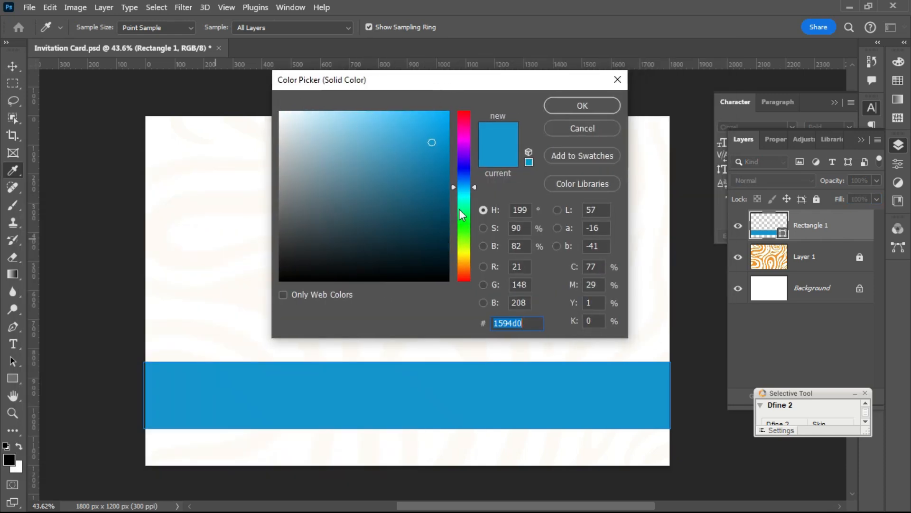
{"action": "left_click", "coordinate": [464, 166]}
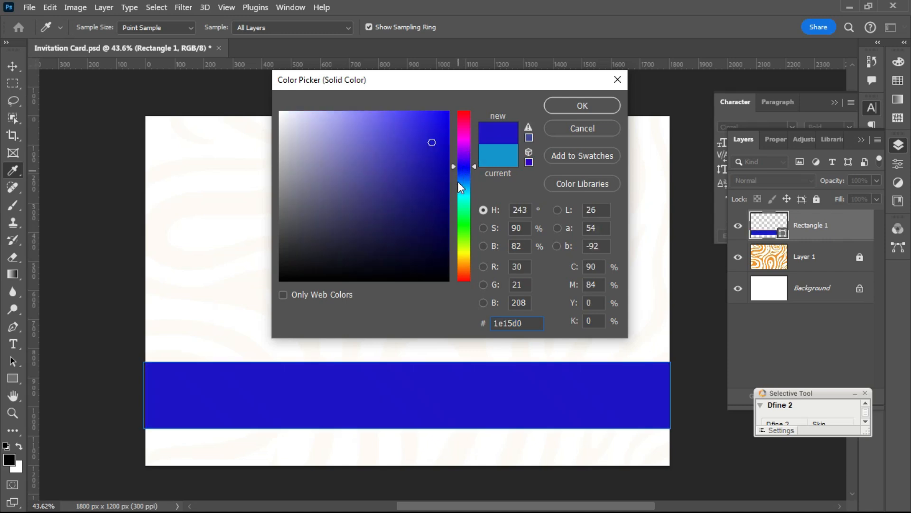
{"action": "left_click", "coordinate": [446, 211]}
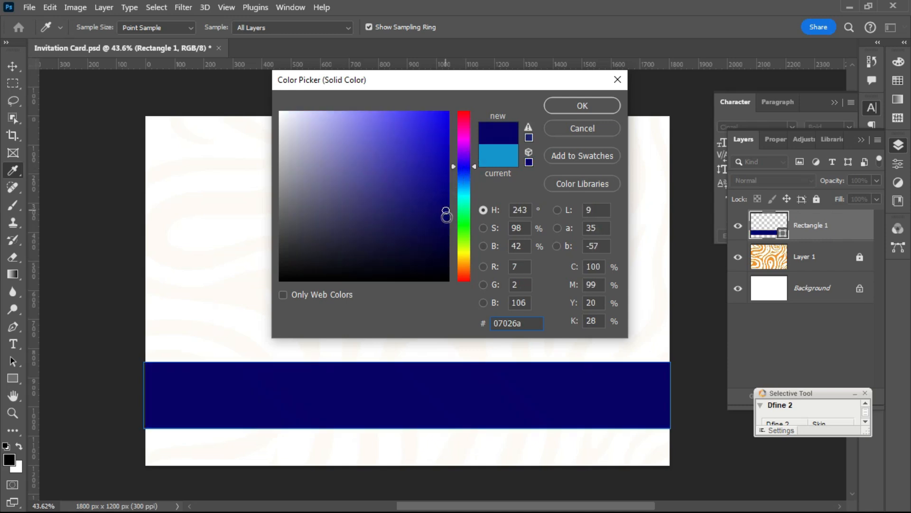
{"action": "left_click", "coordinate": [444, 227]}
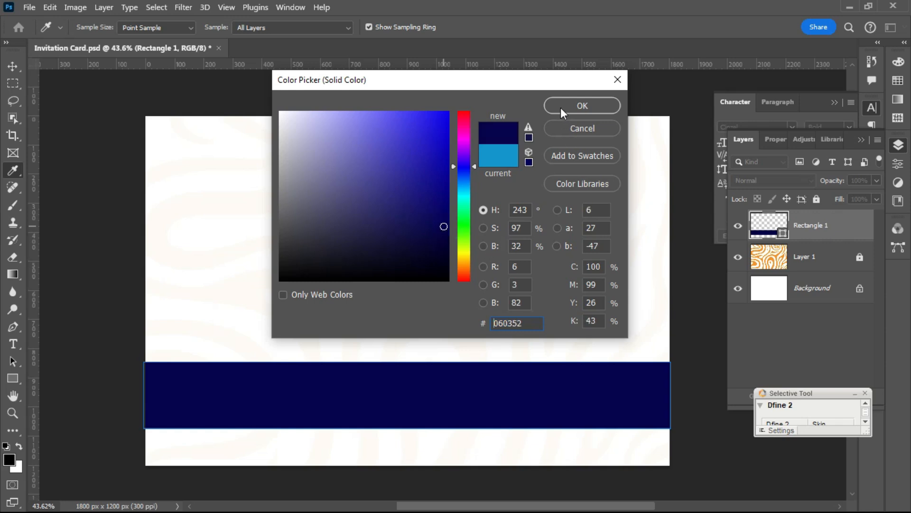
{"action": "left_click_drag", "start_coordinate": [524, 322], "coordinate": [471, 319]}
{"action": "left_click", "coordinate": [514, 326]}
{"action": "left_click_drag", "start_coordinate": [525, 325], "coordinate": [491, 321]}
{"action": "left_click", "coordinate": [565, 106]}
{"action": "key", "text": "v"}
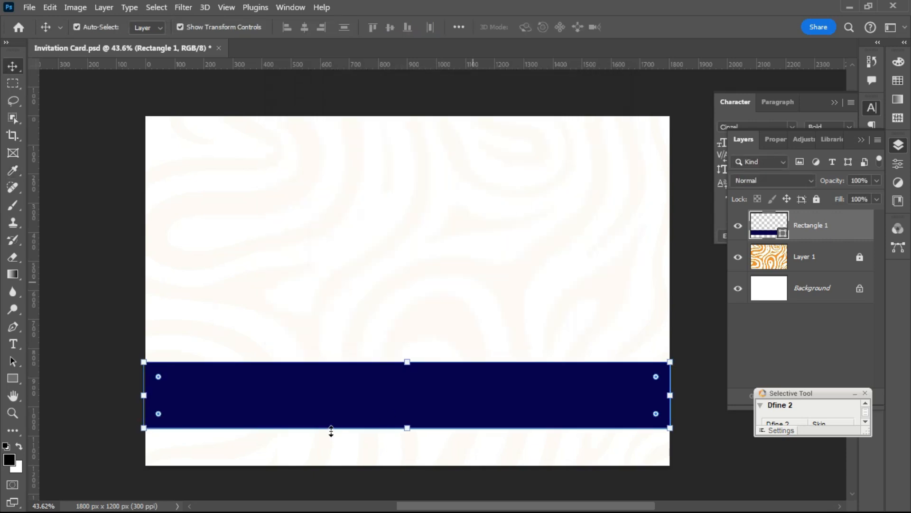
{"action": "left_click", "coordinate": [89, 260]}
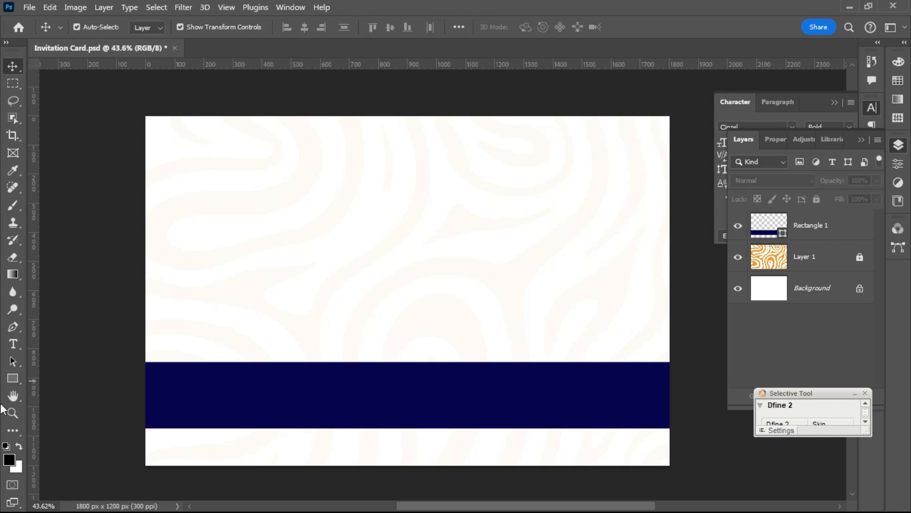
- Type 'GRADUATION CEREMONY' with the Horizontal Type tool and centre it above the navy band
{"action": "left_click", "coordinate": [12, 347]}
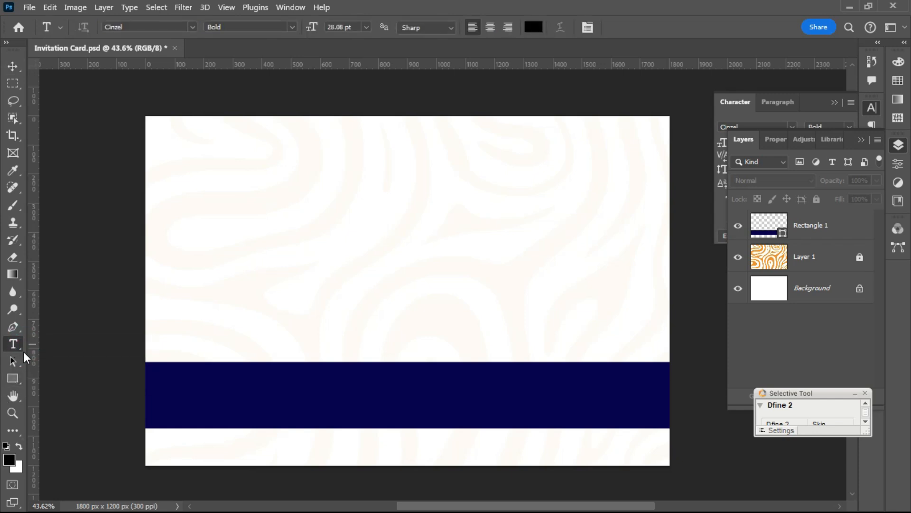
{"action": "right_click", "coordinate": [22, 352]}
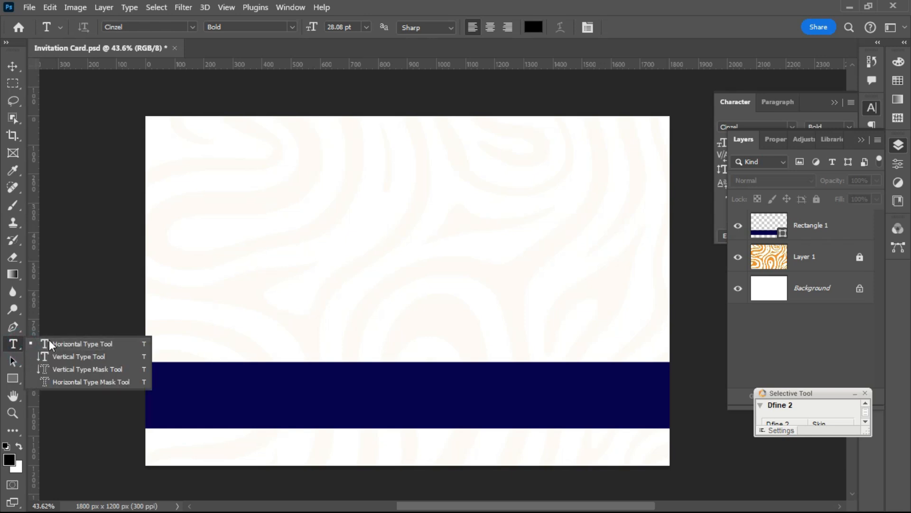
{"action": "left_click", "coordinate": [67, 344]}
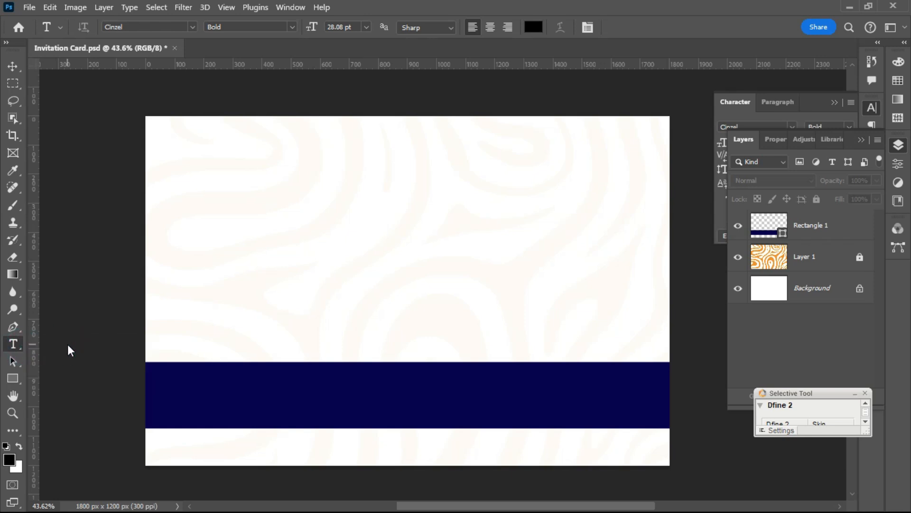
{"action": "left_click", "coordinate": [279, 317]}
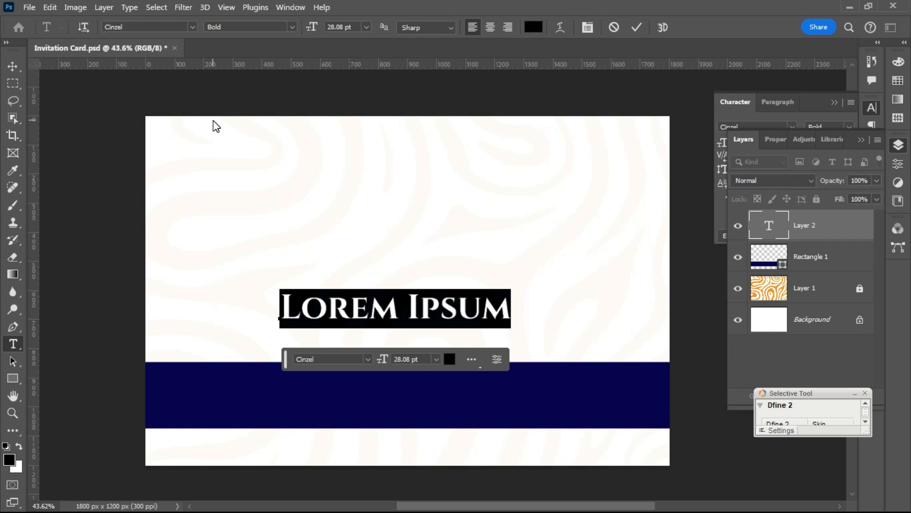
{"action": "type", "text": "GRA"}
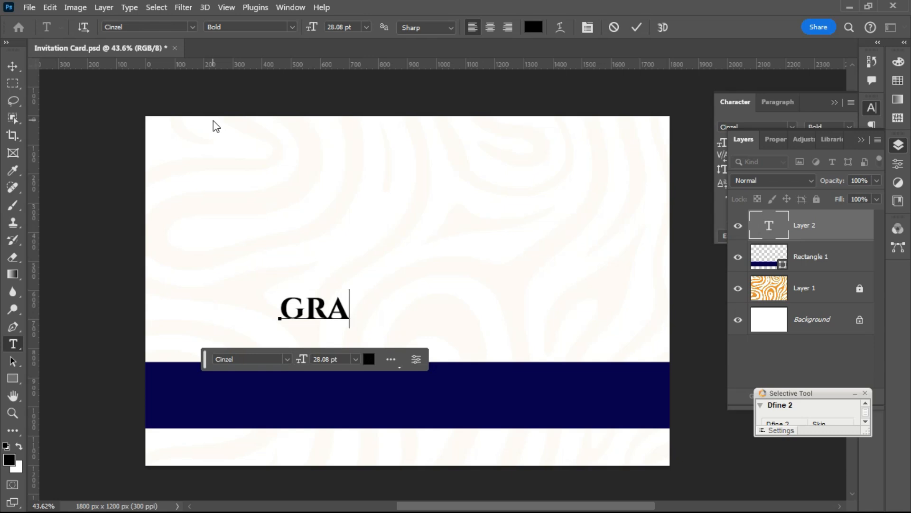
{"action": "type", "text": "D"}
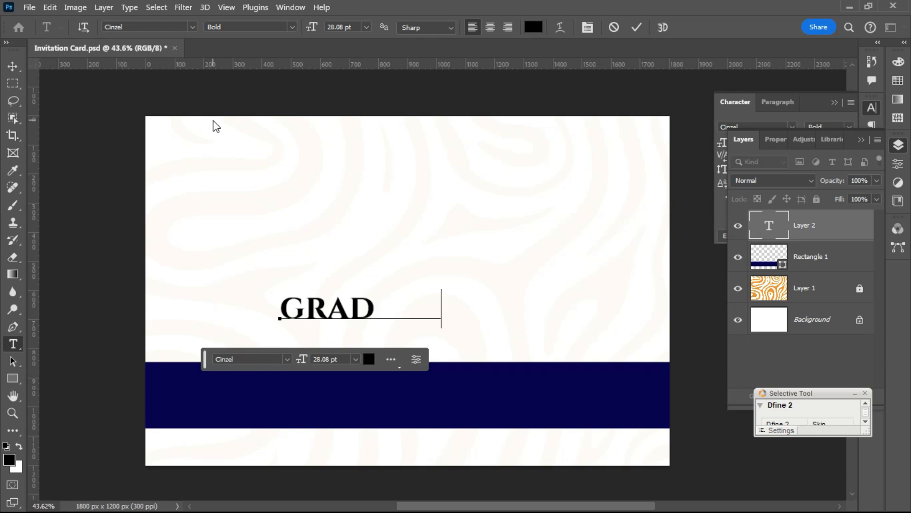
{"action": "type", "text": "UATION"}
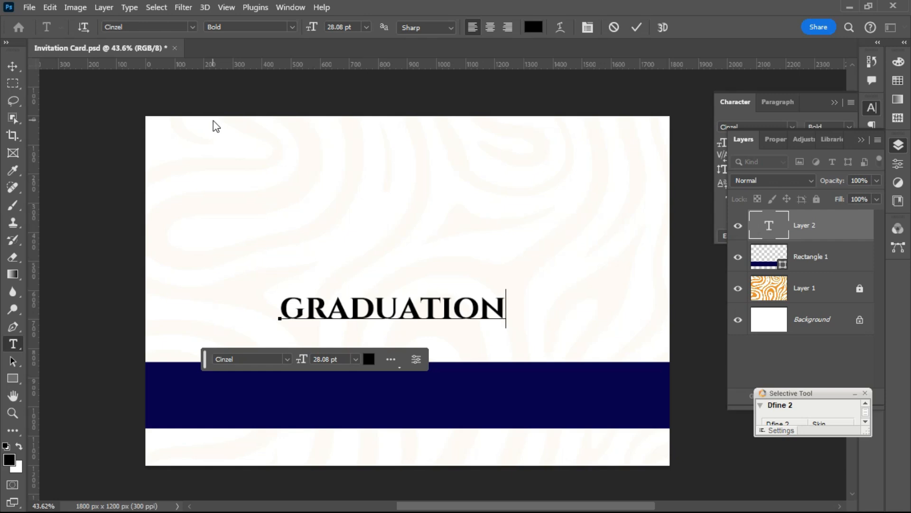
{"action": "type", "text": " CERE"}
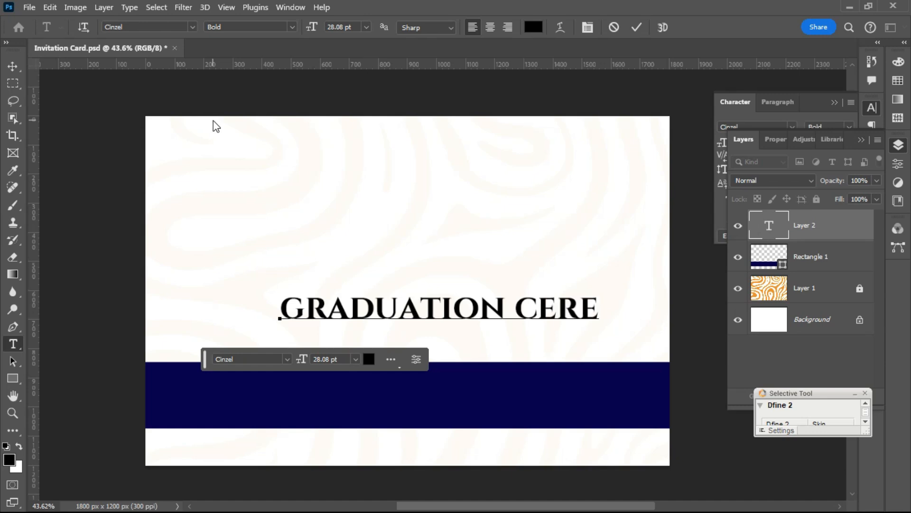
{"action": "type", "text": "MONY"}
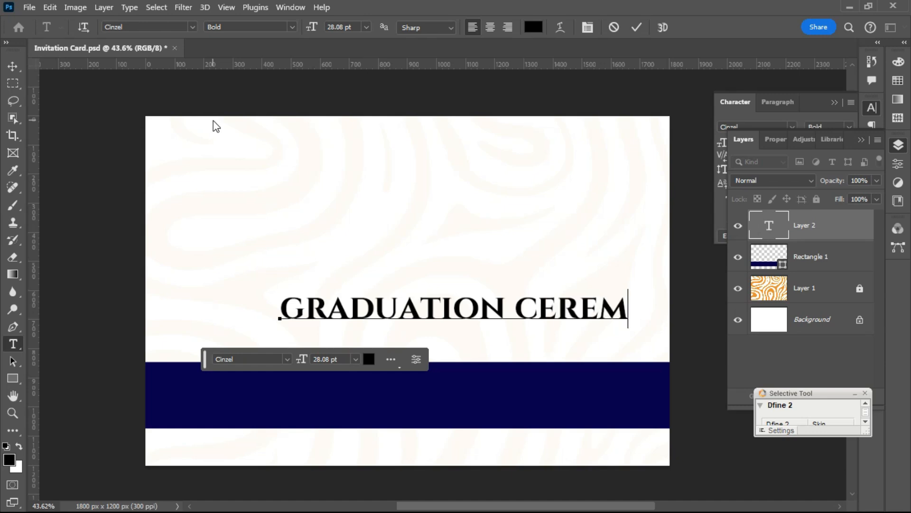
{"action": "left_click", "coordinate": [14, 67]}
{"action": "left_click_drag", "start_coordinate": [457, 301], "coordinate": [371, 340]}
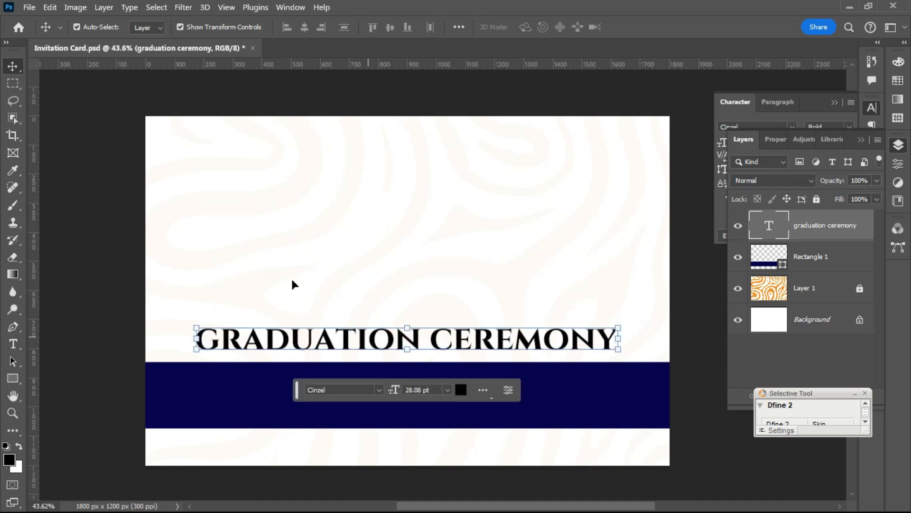
- Add a vertical guide at the canvas centre (900 px) via View > Guides > New Guide
{"action": "left_click", "coordinate": [103, 167]}
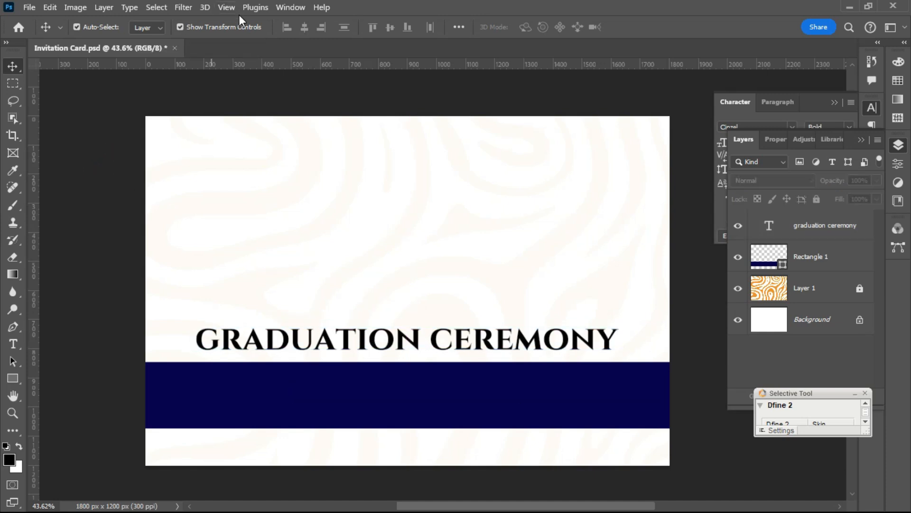
{"action": "left_click", "coordinate": [226, 8]}
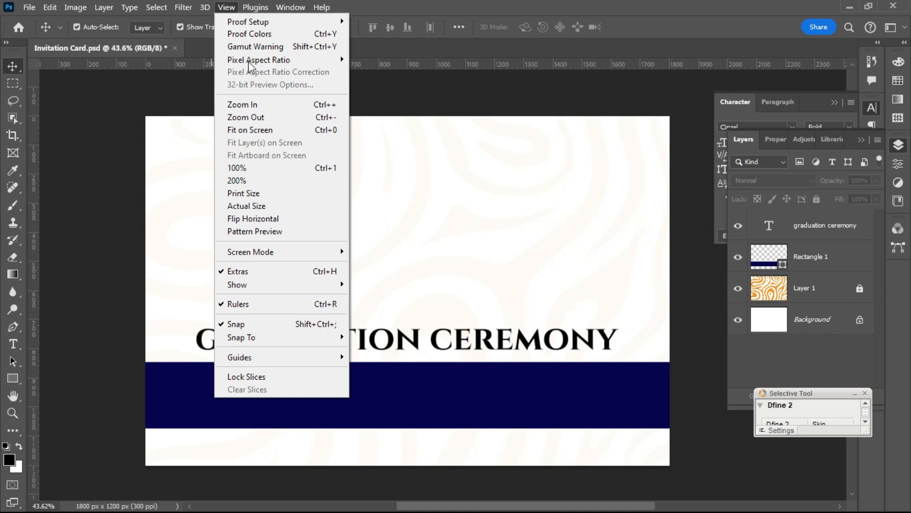
{"action": "mouse_move", "coordinate": [298, 254]}
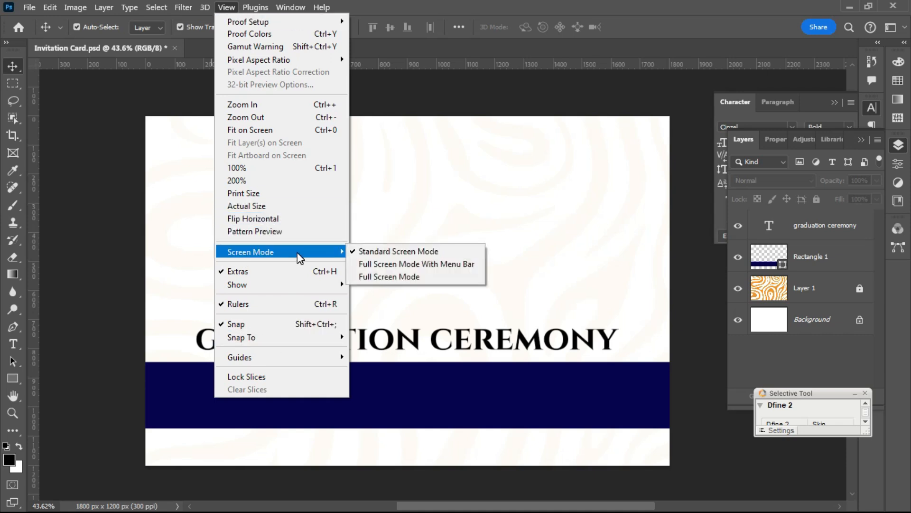
{"action": "mouse_move", "coordinate": [316, 284]}
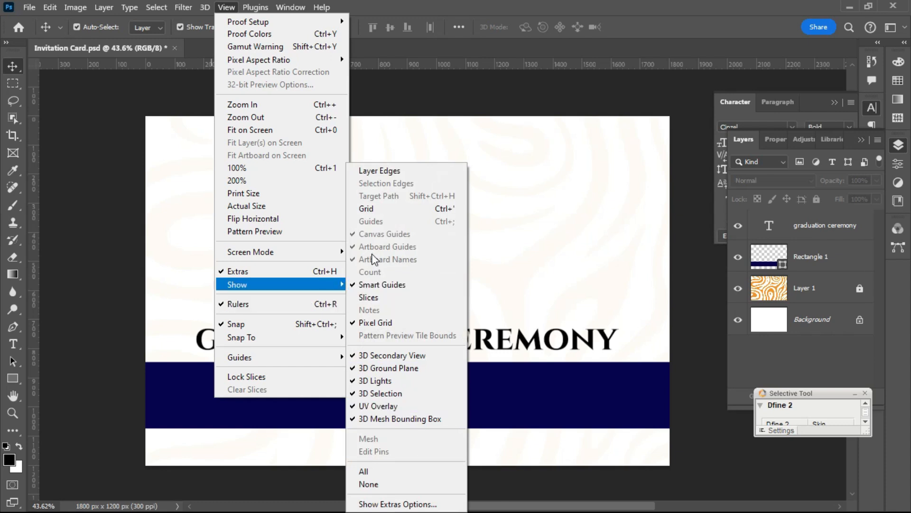
{"action": "mouse_move", "coordinate": [281, 359]}
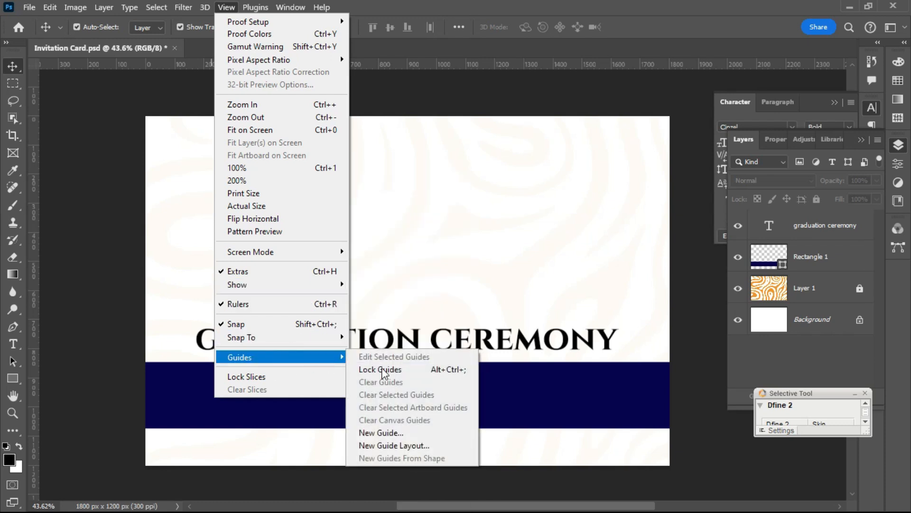
{"action": "left_click", "coordinate": [414, 429]}
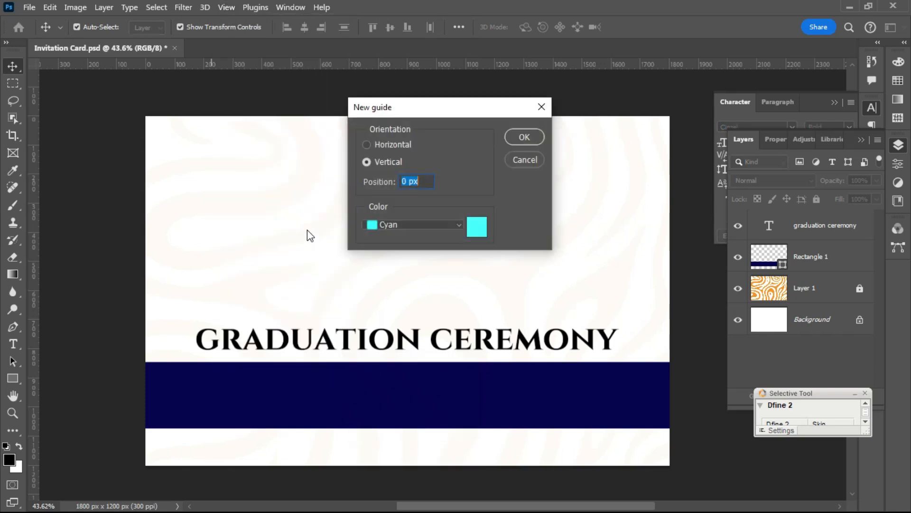
{"action": "type", "text": "50"}
{"action": "key", "text": "Return"}
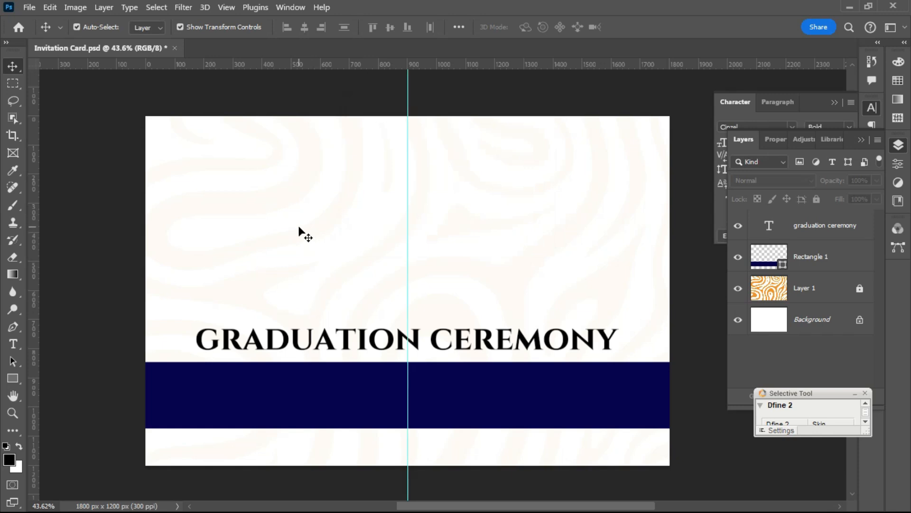
- Select the title and the navy band to check they are centred on the guide
{"action": "left_click", "coordinate": [372, 338]}
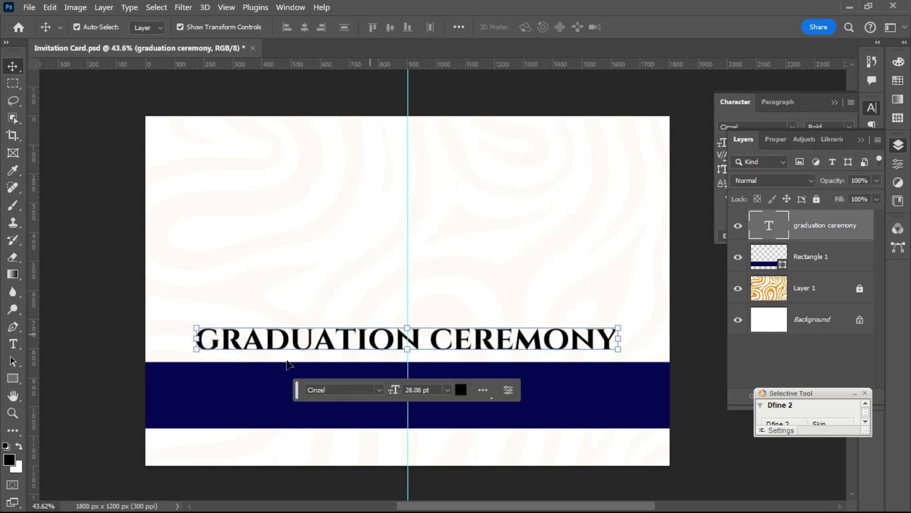
{"action": "left_click", "coordinate": [94, 304]}
{"action": "left_click", "coordinate": [374, 396]}
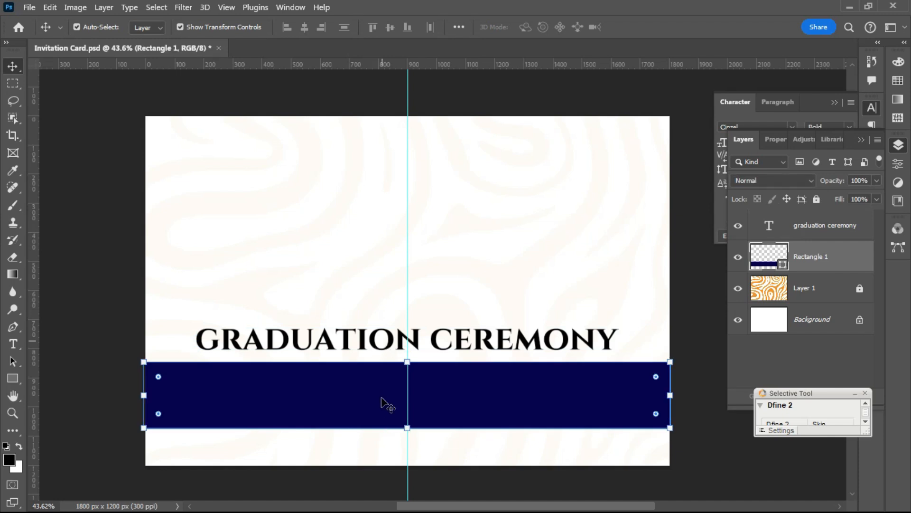
{"action": "left_click", "coordinate": [110, 335]}
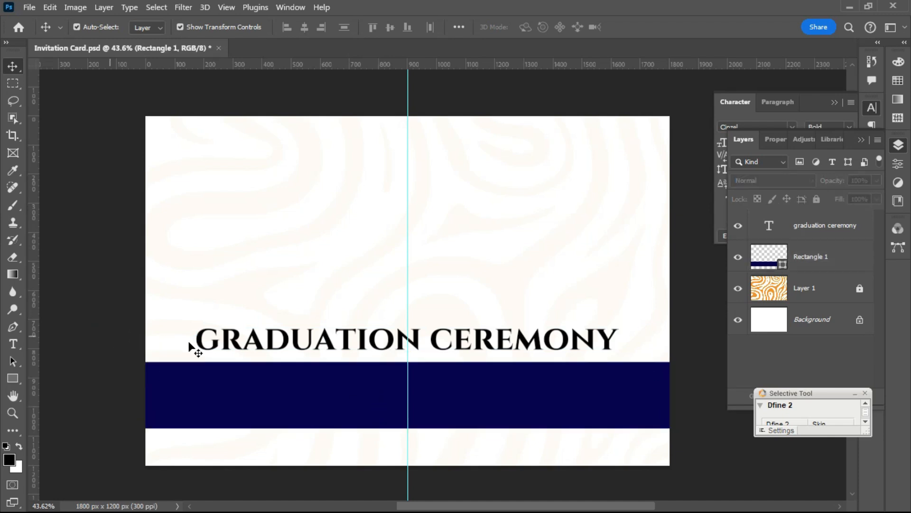
{"action": "left_click", "coordinate": [327, 343]}
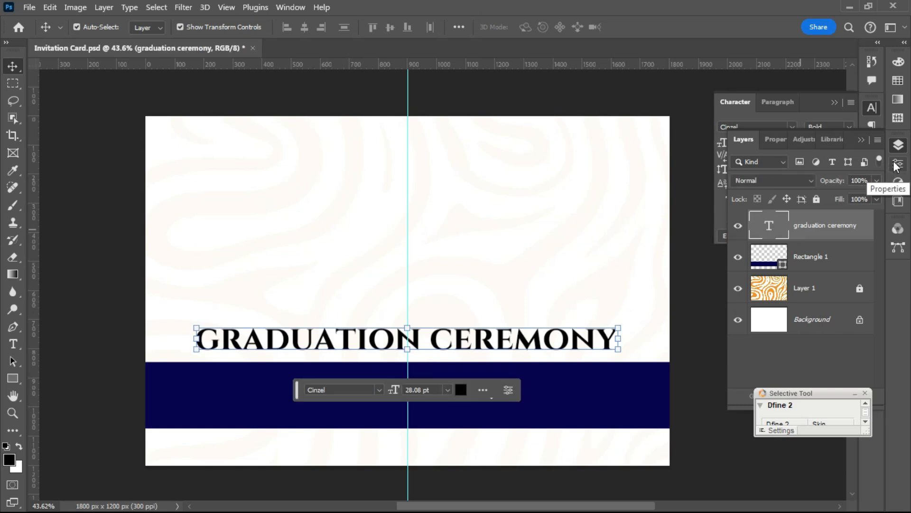
- Colour the title navy #060352 by eyedropping the band in the Character panel's Color Picker
{"action": "left_click", "coordinate": [792, 116]}
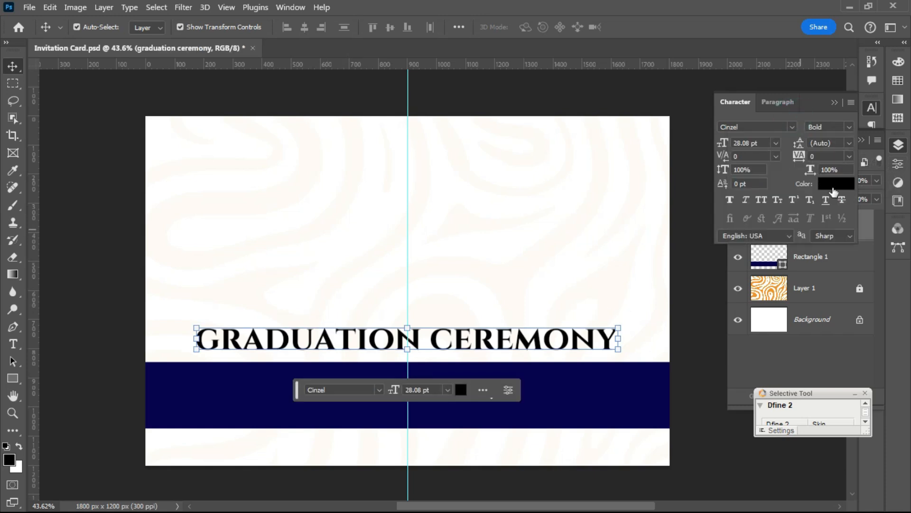
{"action": "left_click", "coordinate": [832, 183]}
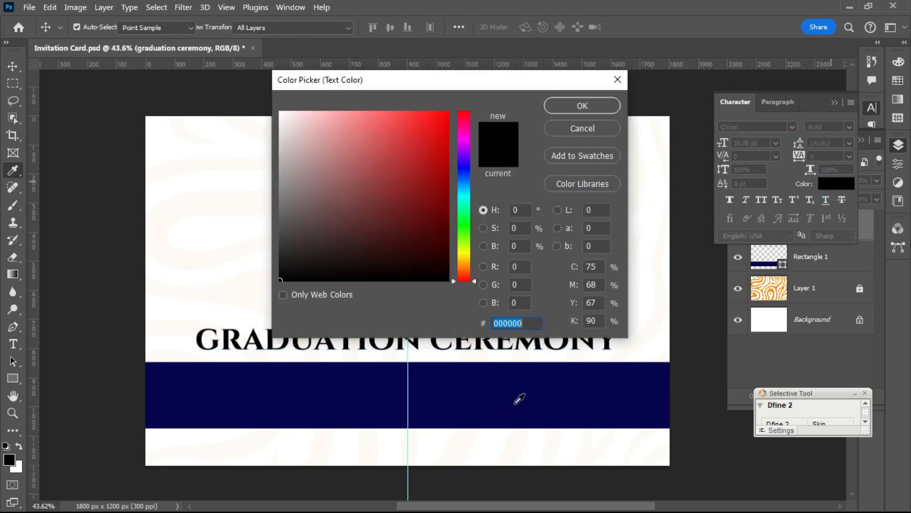
{"action": "left_click", "coordinate": [515, 402]}
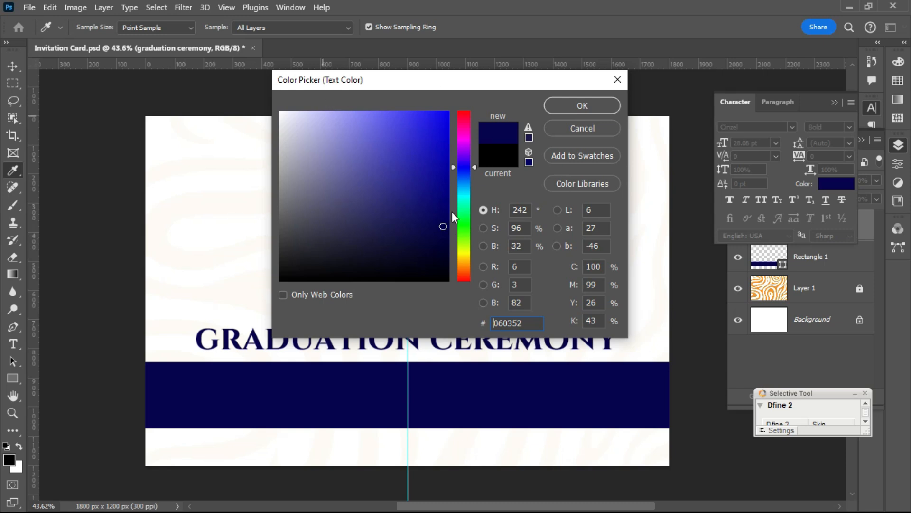
{"action": "left_click", "coordinate": [435, 400]}
{"action": "left_click", "coordinate": [582, 108]}
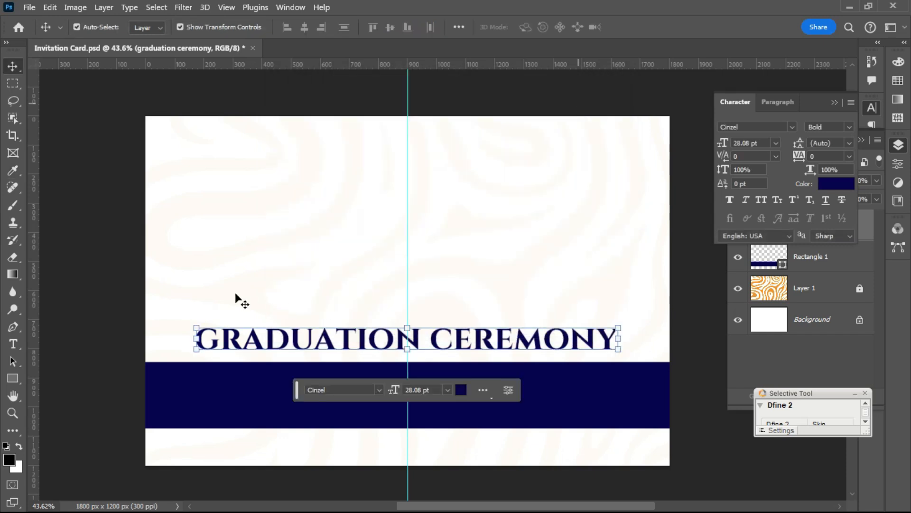
{"action": "left_click", "coordinate": [101, 274]}
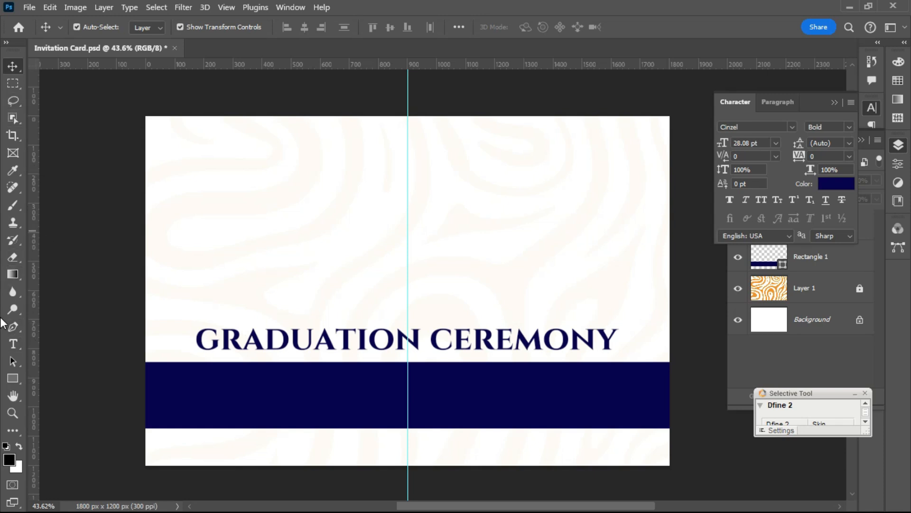
- Draw a rectangle in the upper part of the card and fill it navy
{"action": "left_click_drag", "start_coordinate": [9, 378], "coordinate": [58, 381]}
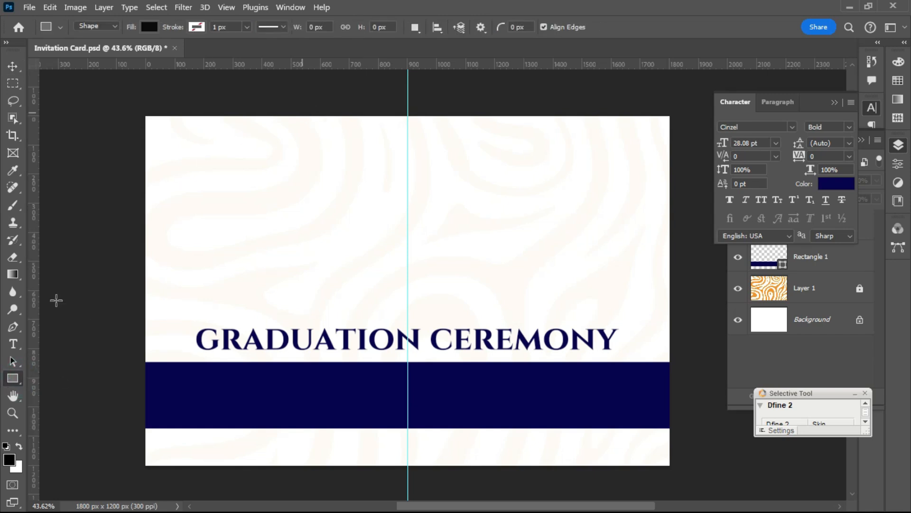
{"action": "left_click", "coordinate": [18, 377]}
{"action": "left_click_drag", "start_coordinate": [13, 379], "coordinate": [55, 376]}
{"action": "left_click_drag", "start_coordinate": [276, 155], "coordinate": [453, 187]}
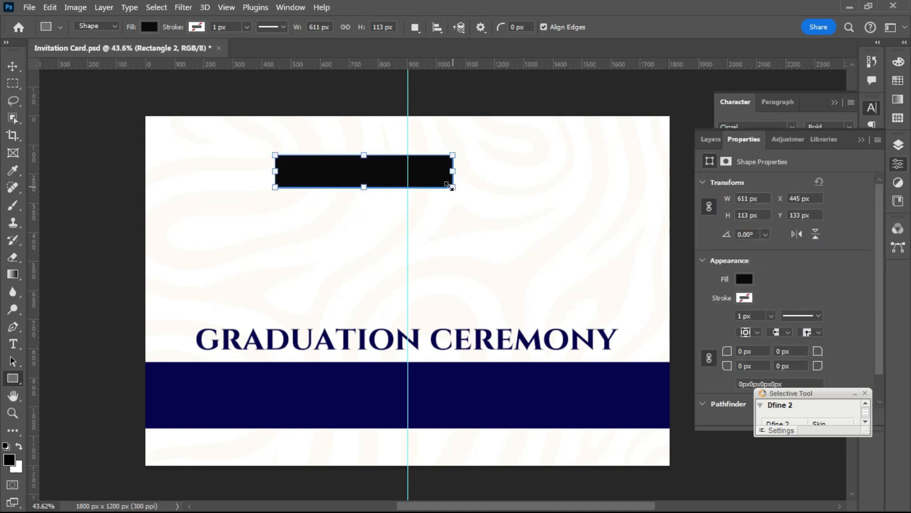
{"action": "left_click", "coordinate": [743, 278]}
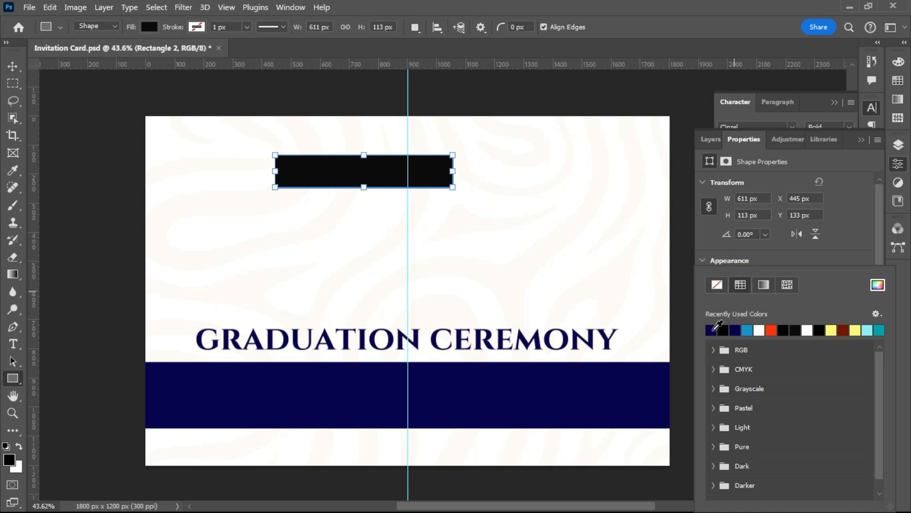
{"action": "left_click", "coordinate": [712, 330]}
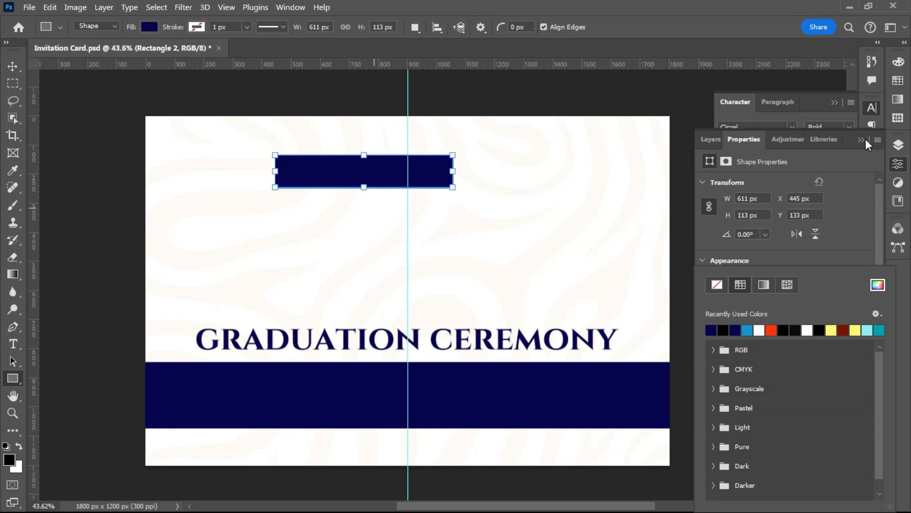
- Round all four corners of the rectangle to 27 px in Properties
{"action": "left_click", "coordinate": [897, 117]}
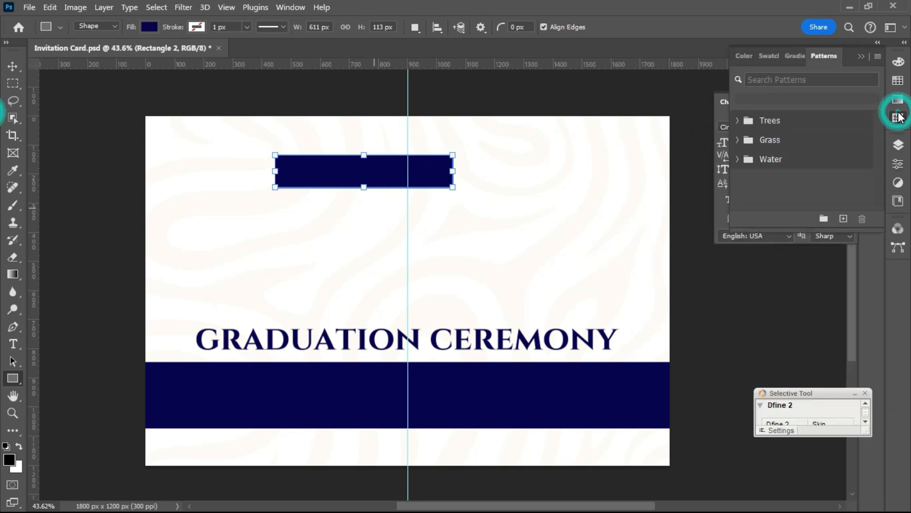
{"action": "left_click", "coordinate": [896, 165]}
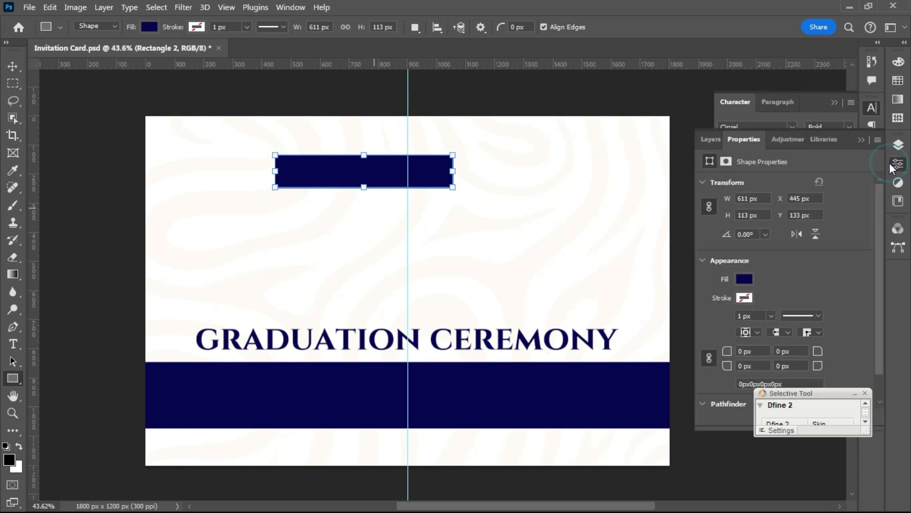
{"action": "left_click", "coordinate": [865, 393]}
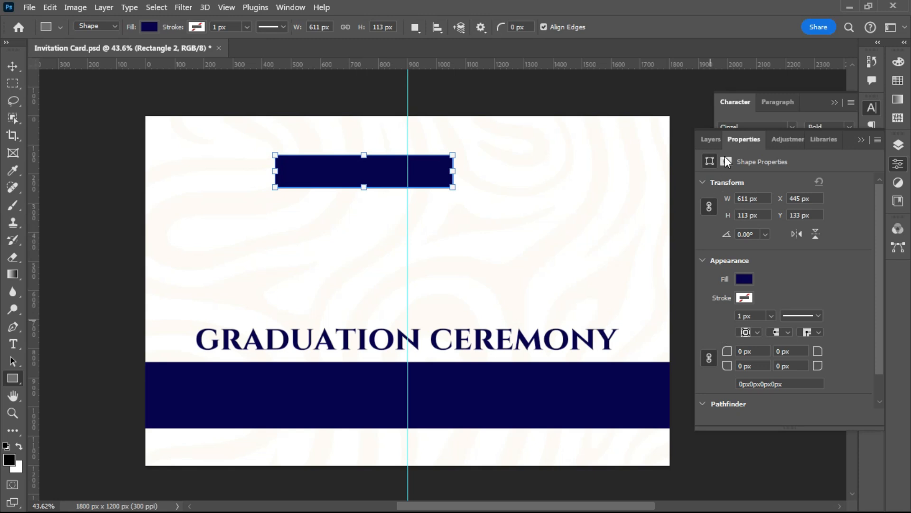
{"action": "left_click_drag", "start_coordinate": [730, 351], "coordinate": [755, 350]}
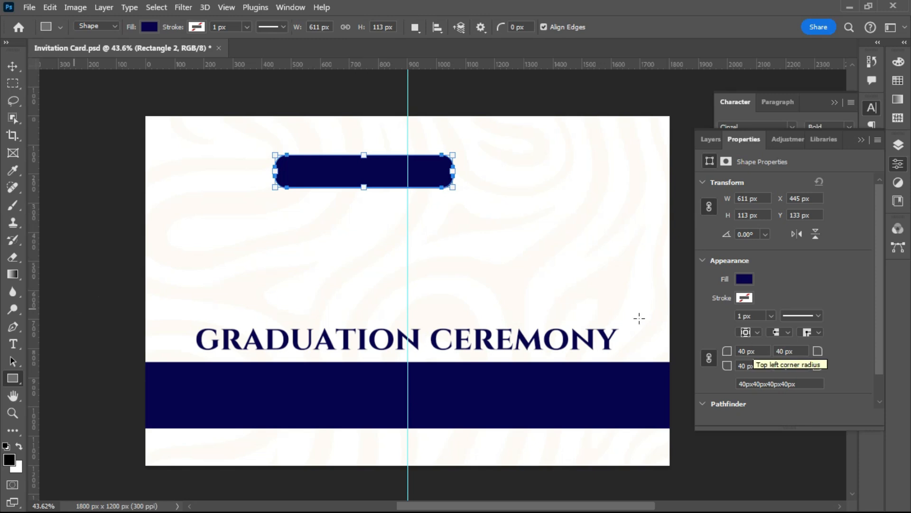
{"action": "left_click_drag", "start_coordinate": [727, 354], "coordinate": [716, 356]}
{"action": "left_click", "coordinate": [709, 357]}
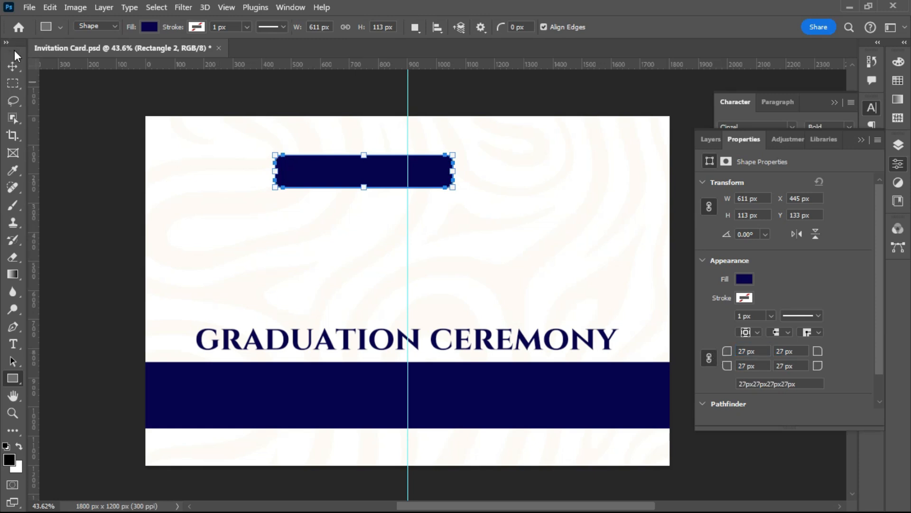
{"action": "left_click", "coordinate": [13, 66]}
{"action": "left_click", "coordinate": [82, 194]}
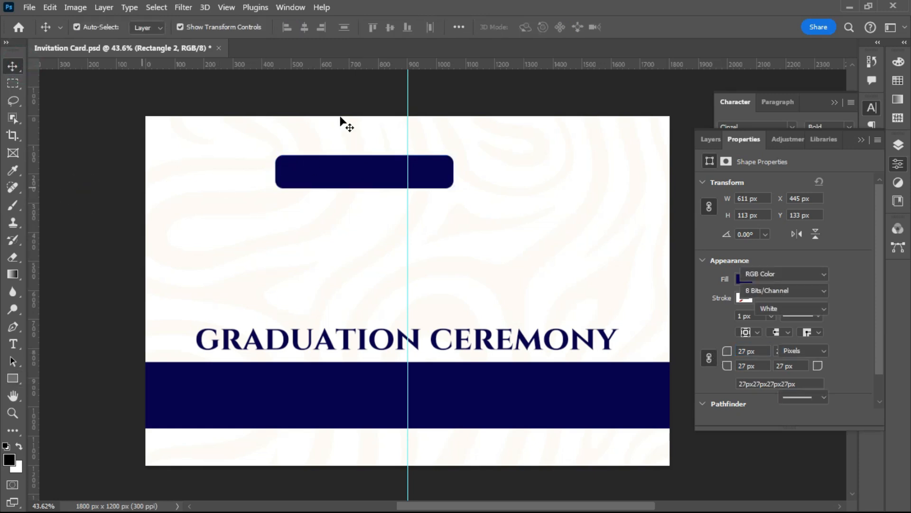
{"action": "scroll", "coordinate": [372, 134], "scroll_direction": "up", "scroll_amount": 1}
{"action": "scroll", "coordinate": [372, 134], "scroll_direction": "up", "scroll_amount": 1}
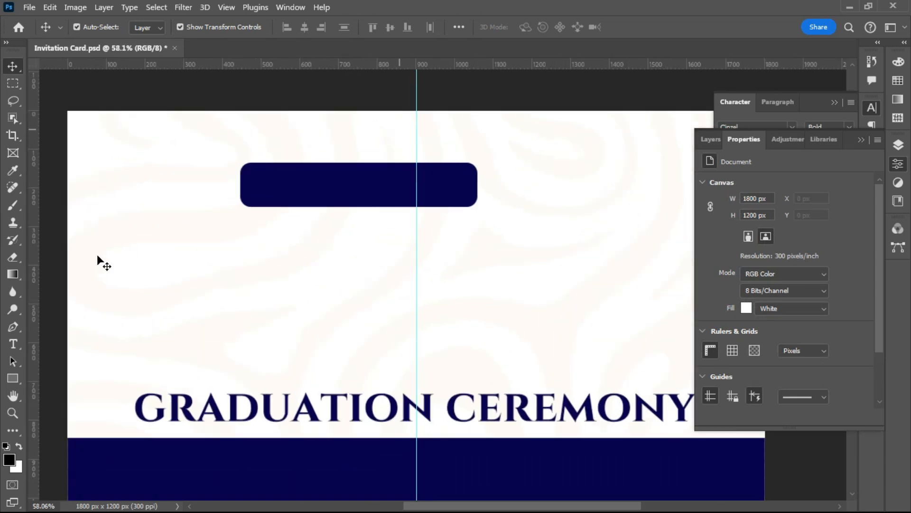
{"action": "scroll", "coordinate": [508, 193], "scroll_direction": "up", "scroll_amount": 1}
{"action": "scroll", "coordinate": [476, 202], "scroll_direction": "up", "scroll_amount": 1}
{"action": "left_click", "coordinate": [444, 214]}
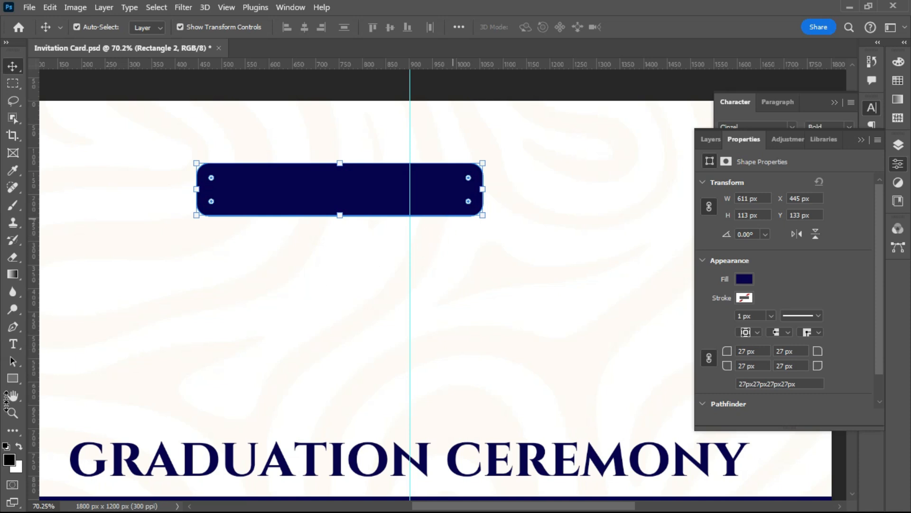
{"action": "left_click", "coordinate": [13, 378]}
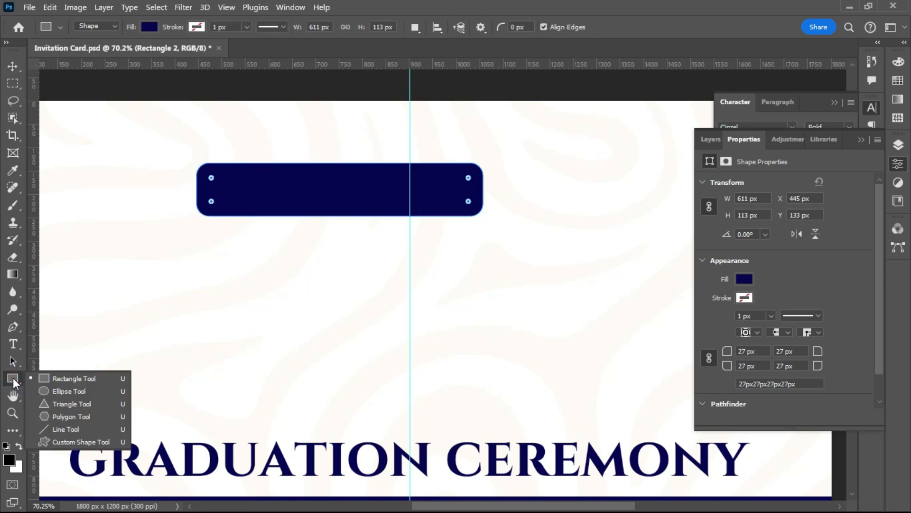
{"action": "left_click", "coordinate": [13, 331]}
{"action": "right_click", "coordinate": [12, 331]}
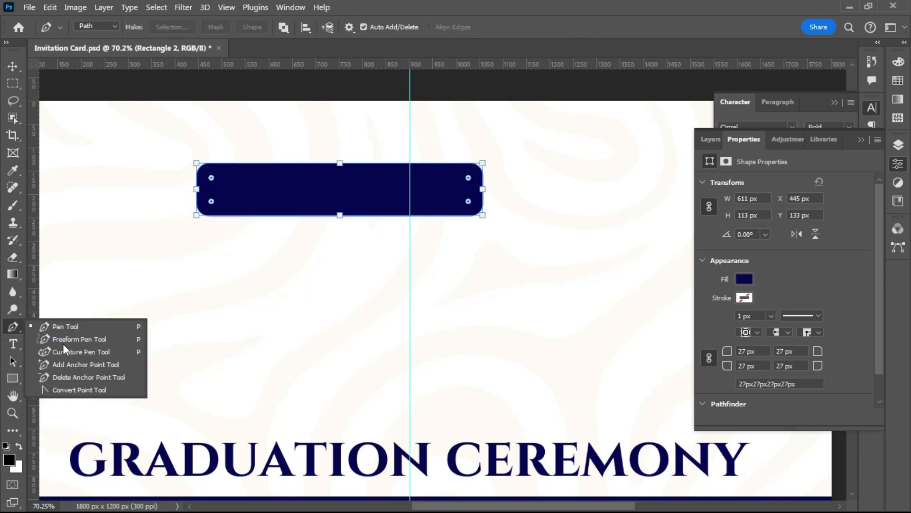
{"action": "left_click", "coordinate": [76, 391]}
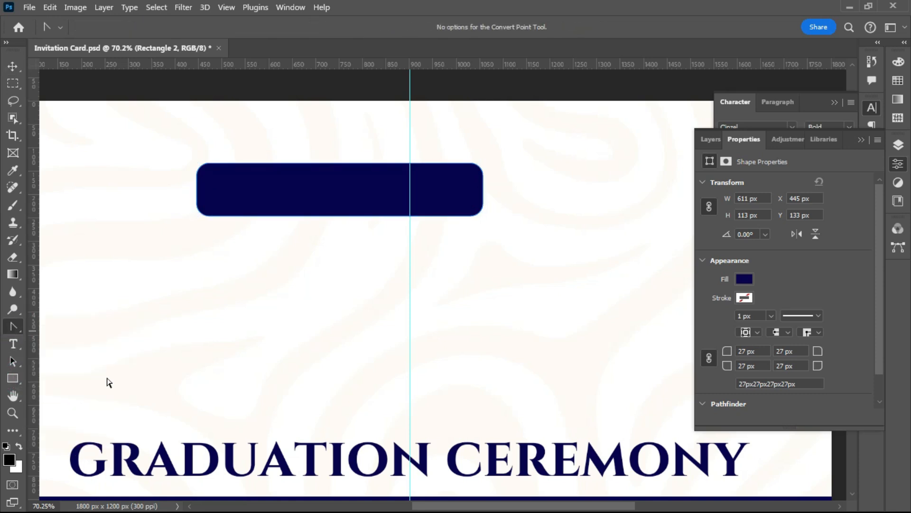
{"action": "right_click", "coordinate": [441, 219]}
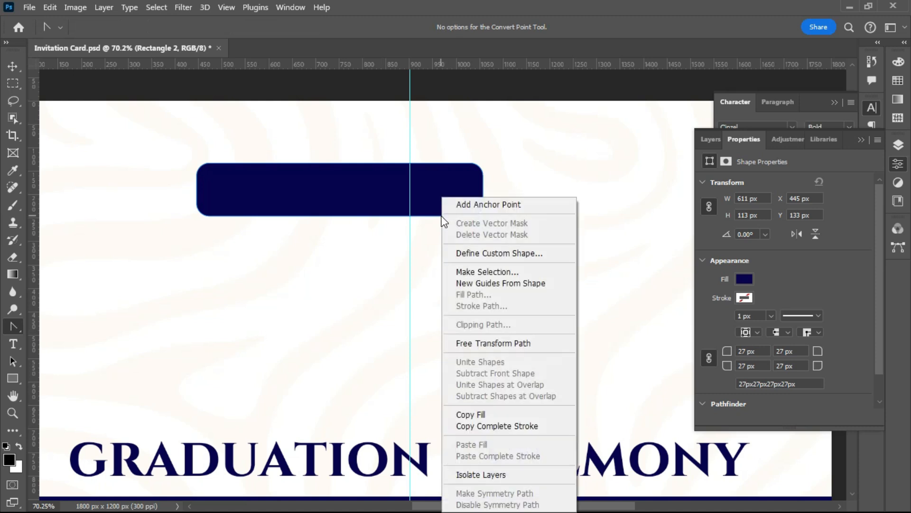
{"action": "left_click", "coordinate": [470, 205]}
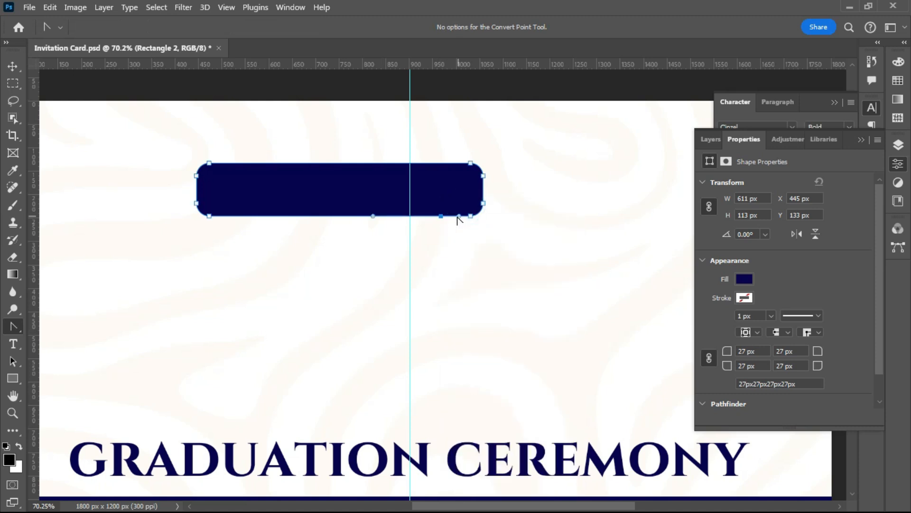
{"action": "left_click", "coordinate": [441, 216]}
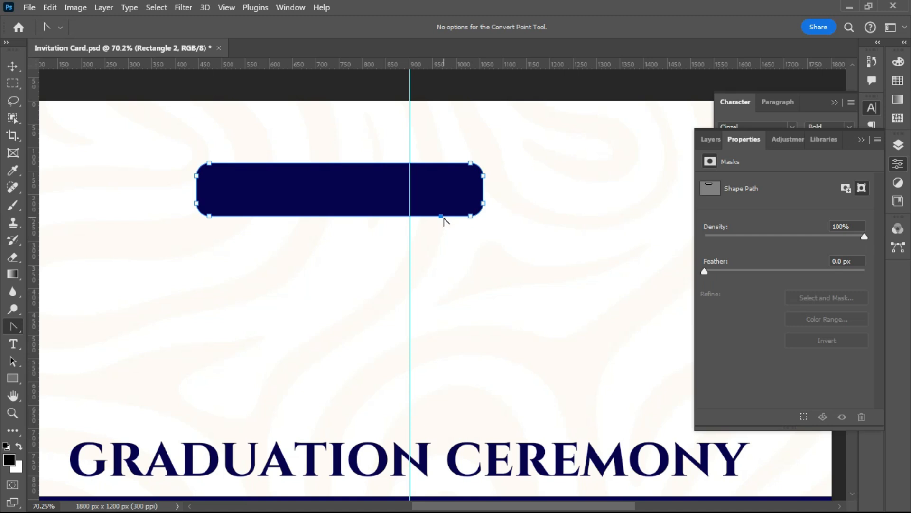
{"action": "scroll", "coordinate": [445, 222], "scroll_direction": "up", "scroll_amount": 1}
{"action": "left_click", "coordinate": [445, 222]}
{"action": "key", "text": "ctrl+z"}
- Add an anchor near the bottom-right edge, convert it to a corner and nudge it down into a tail
{"action": "left_click", "coordinate": [10, 327]}
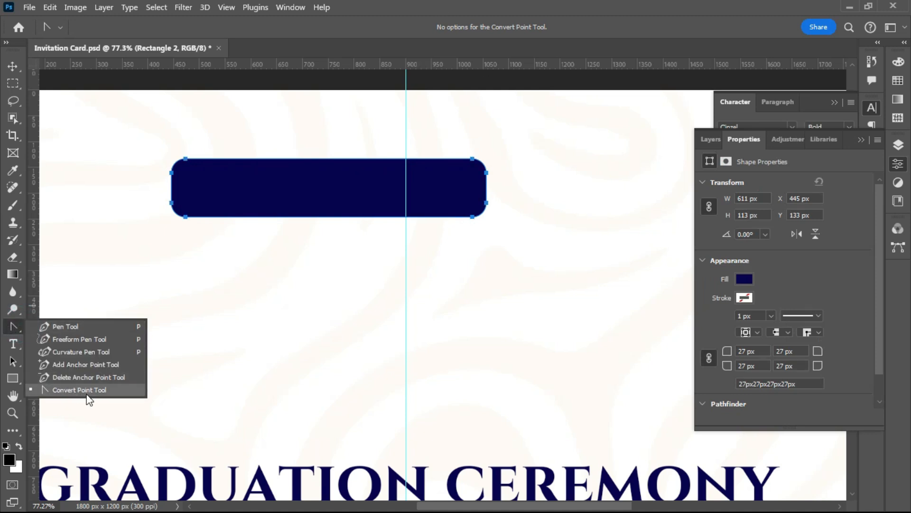
{"action": "left_click", "coordinate": [80, 391]}
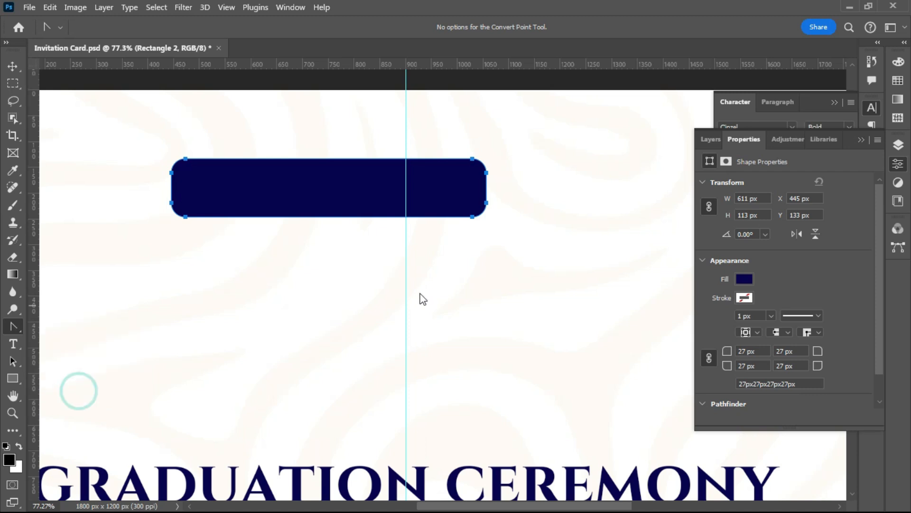
{"action": "right_click", "coordinate": [468, 221]}
{"action": "left_click", "coordinate": [494, 204]}
{"action": "right_click", "coordinate": [462, 218]}
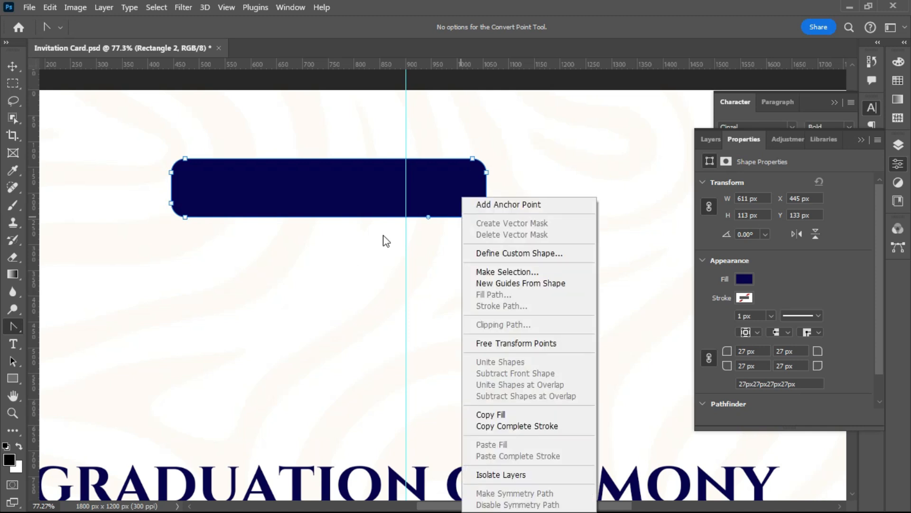
{"action": "left_click", "coordinate": [520, 205]}
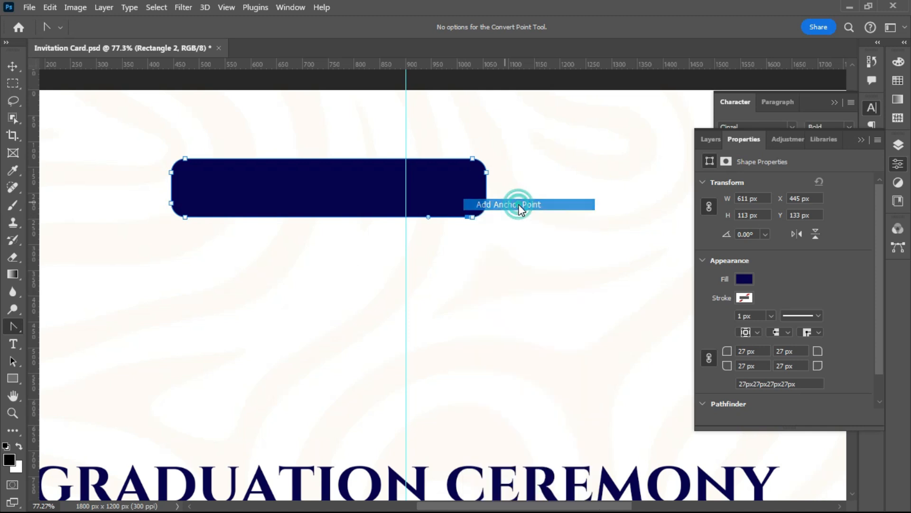
{"action": "left_click", "coordinate": [467, 218]}
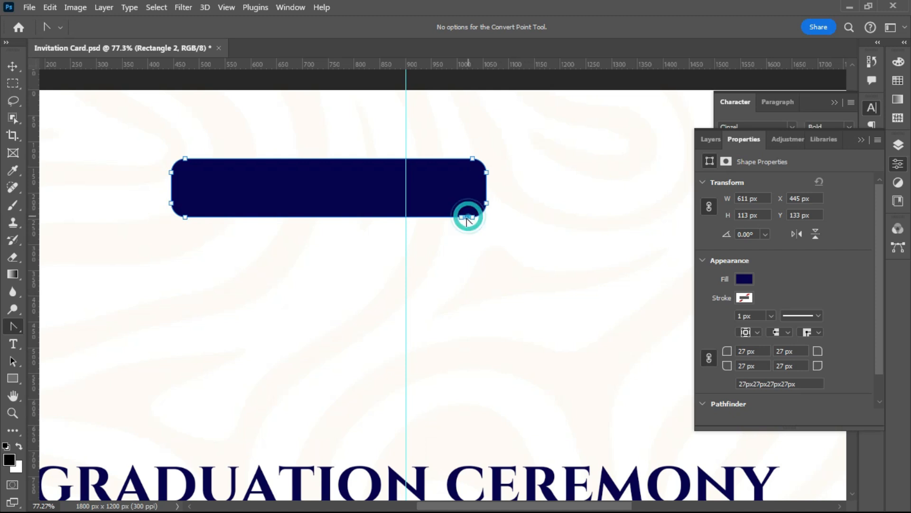
{"action": "left_click", "coordinate": [467, 217]}
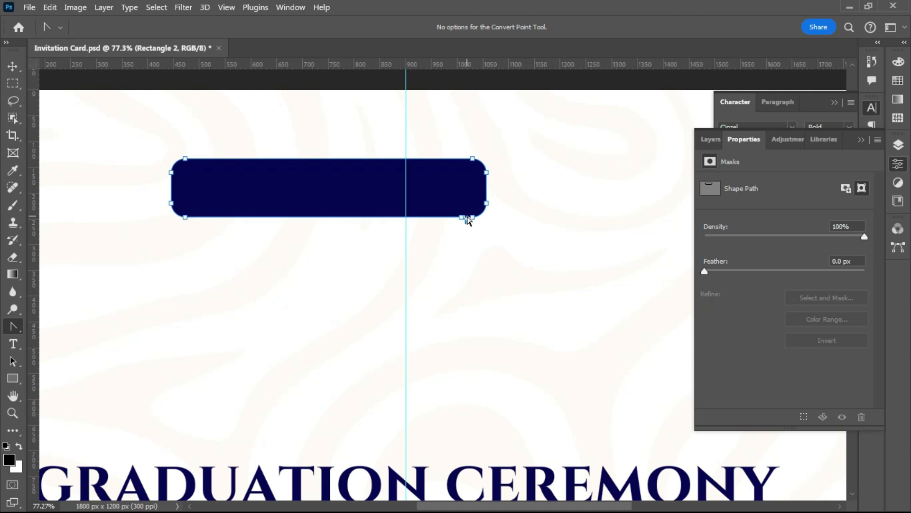
{"action": "key", "text": "Down"}
{"action": "key", "text": "Down"}
{"action": "key", "text": "Down"}
- Deselect the path and reselect the finished speech-bubble shape with the Move tool
{"action": "left_click", "coordinate": [455, 270]}
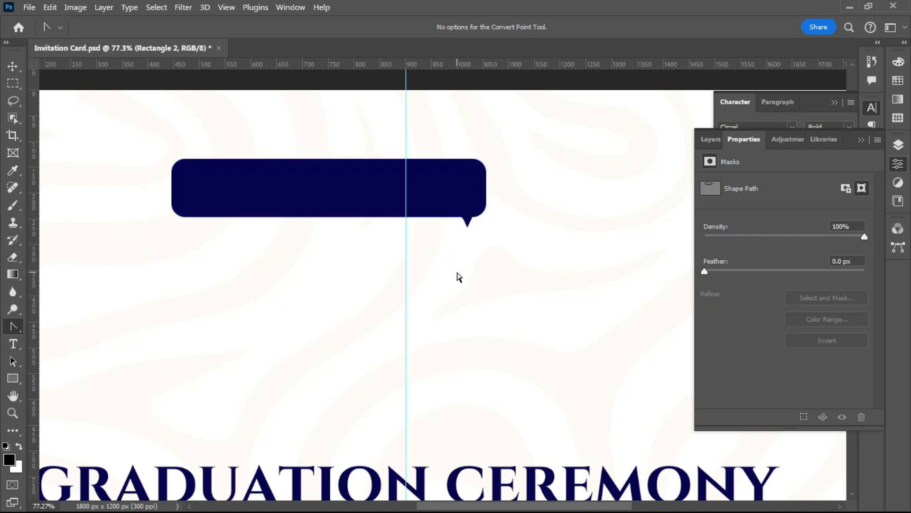
{"action": "left_click", "coordinate": [14, 67]}
{"action": "left_click", "coordinate": [346, 286]}
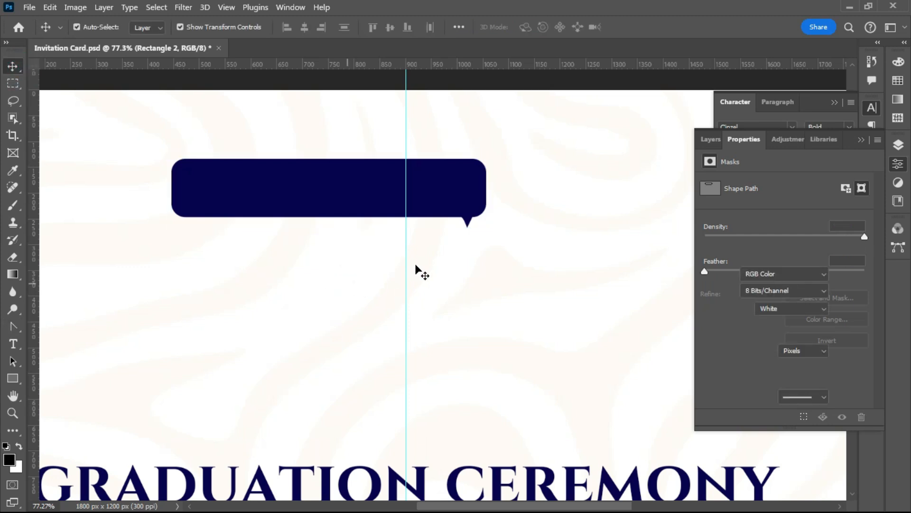
{"action": "scroll", "coordinate": [420, 268], "scroll_direction": "down", "scroll_amount": 1}
{"action": "scroll", "coordinate": [423, 268], "scroll_direction": "down", "scroll_amount": 3}
{"action": "left_click", "coordinate": [302, 234]}
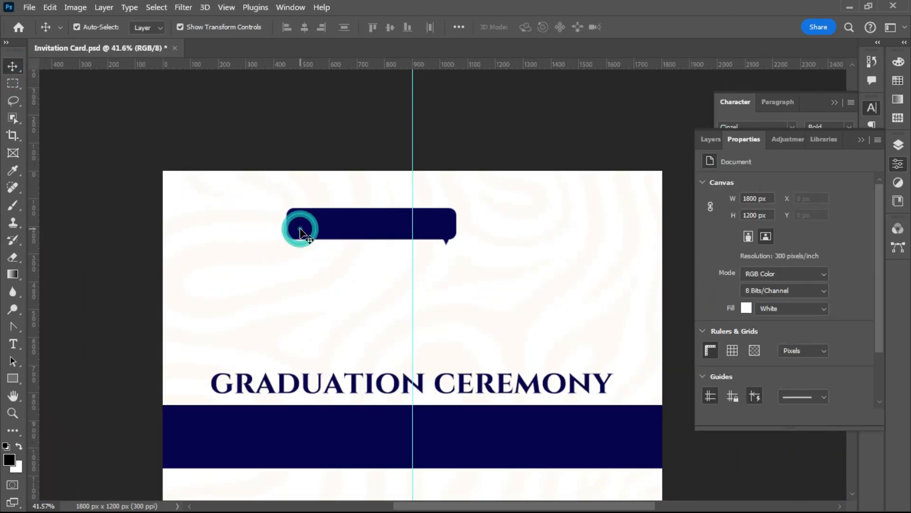
{"action": "left_click", "coordinate": [893, 146]}
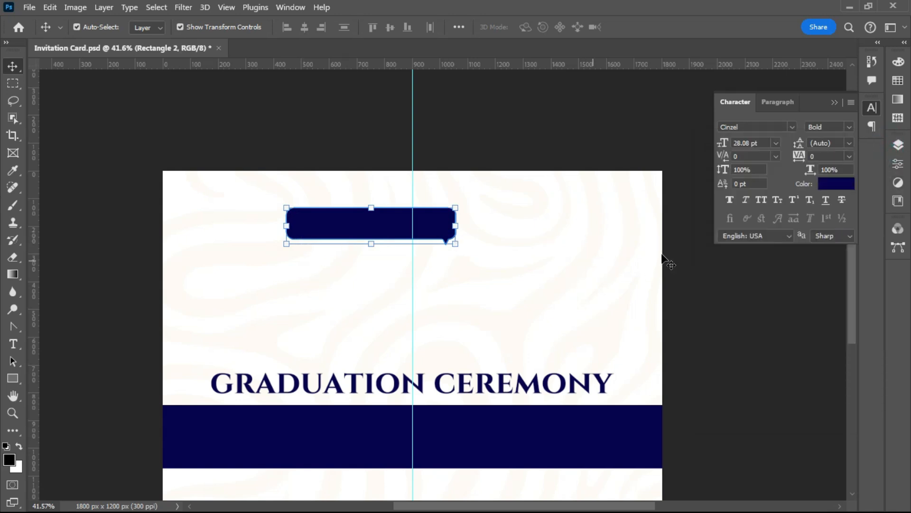
- Add a Gradient Overlay effect to the speech bubble layer
{"action": "left_click", "coordinate": [898, 145]}
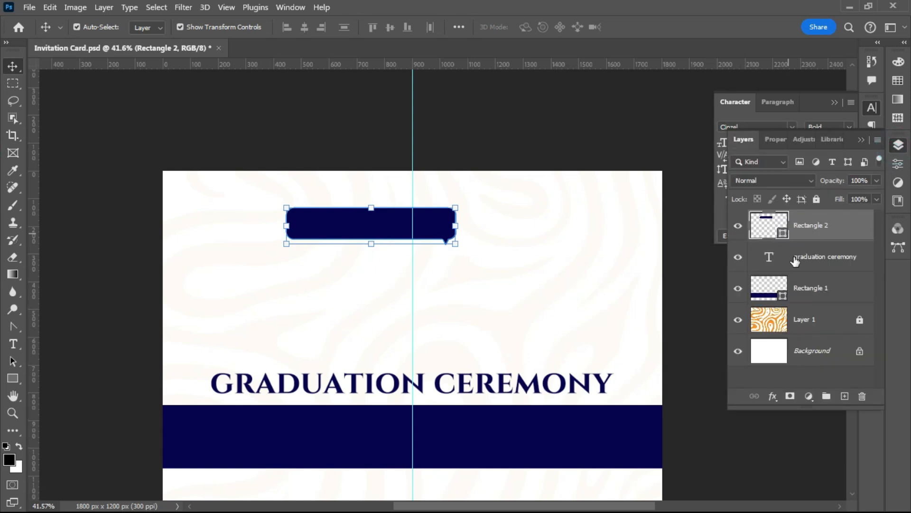
{"action": "left_click", "coordinate": [770, 398]}
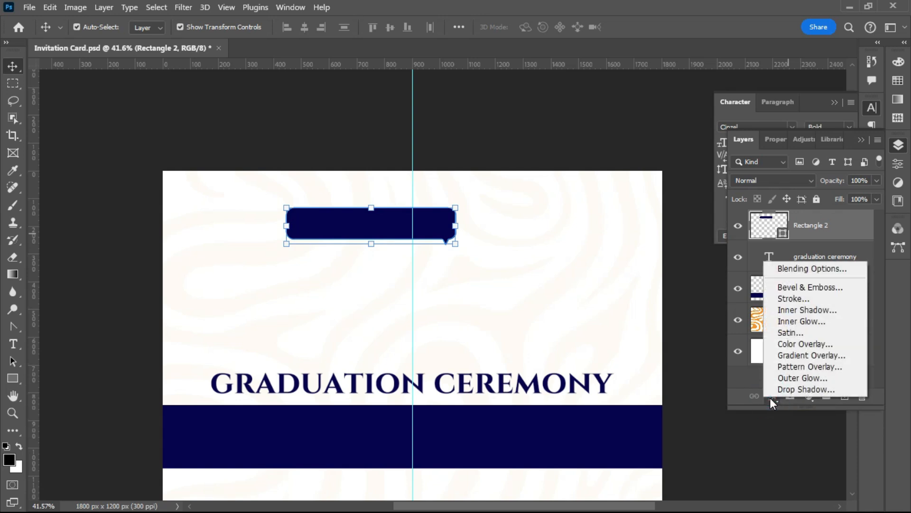
{"action": "left_click", "coordinate": [808, 356]}
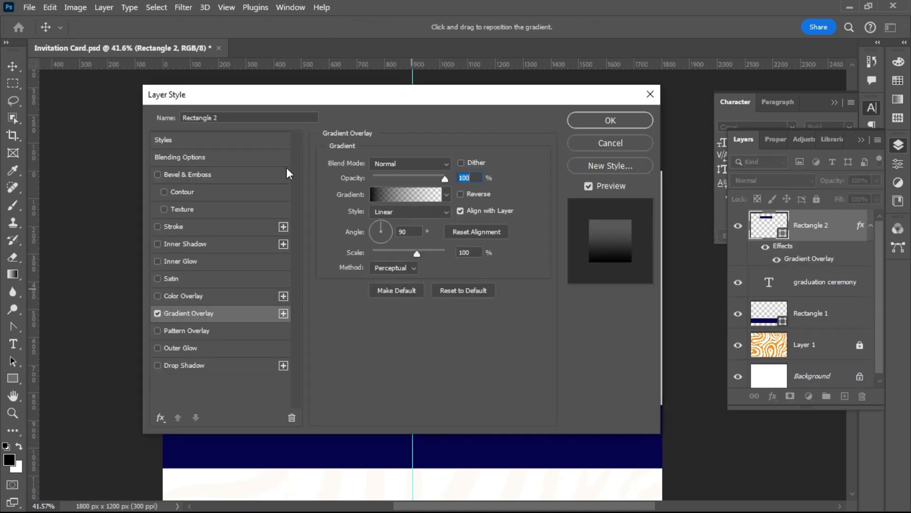
{"action": "left_click_drag", "start_coordinate": [271, 97], "coordinate": [322, 296]}
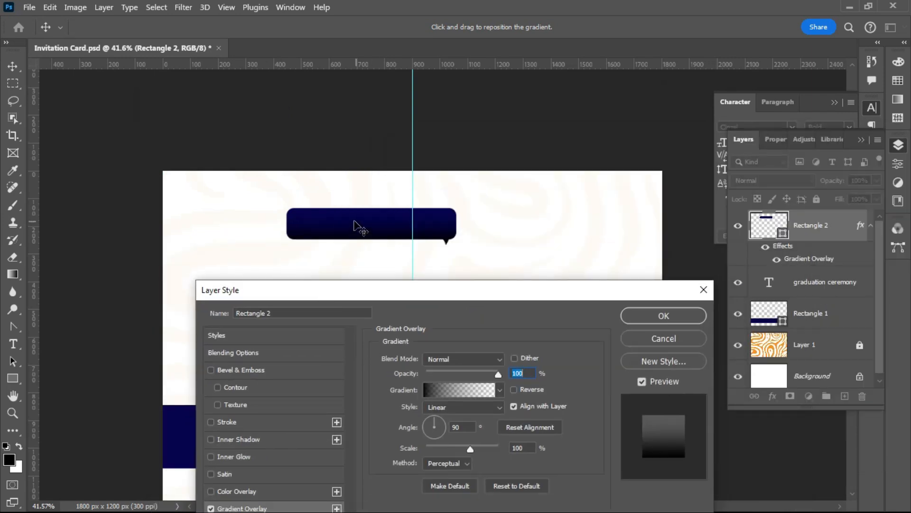
- Apply the fifth Oranges preset, an orange-to-yellow gradient
{"action": "left_click", "coordinate": [500, 390]}
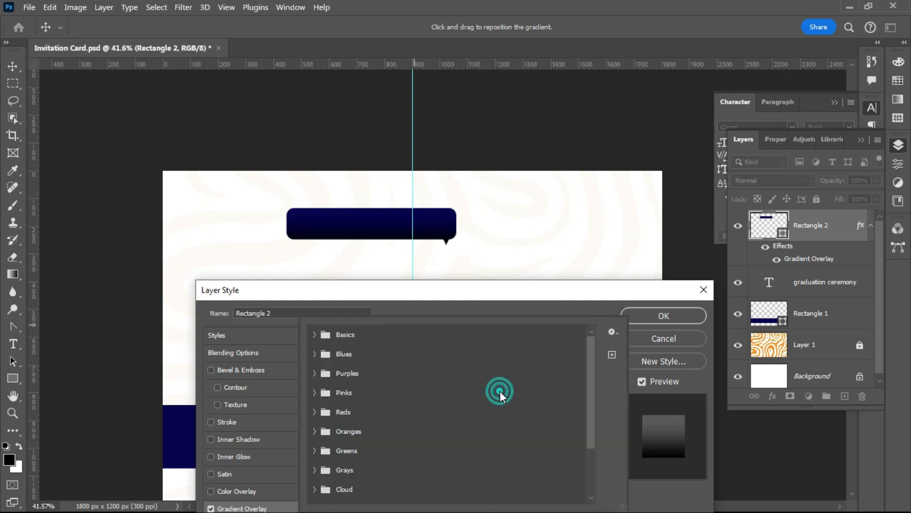
{"action": "left_click", "coordinate": [481, 292]}
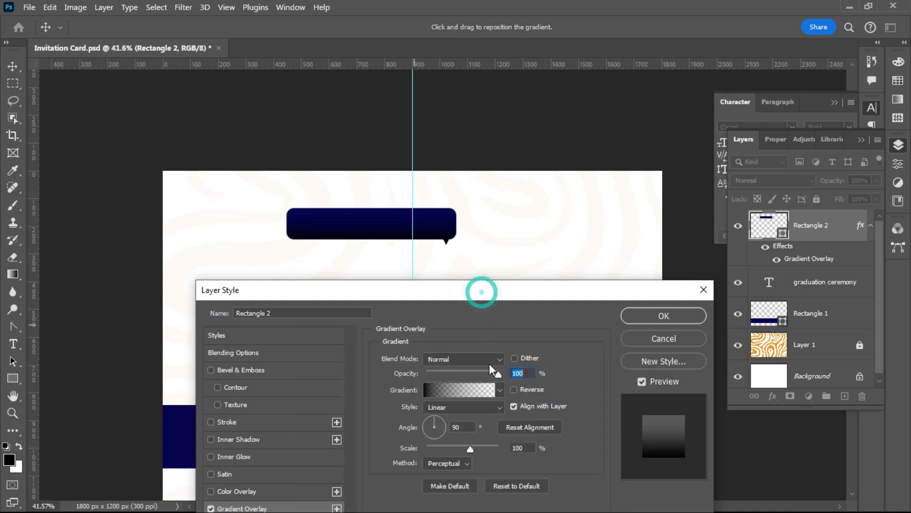
{"action": "left_click", "coordinate": [500, 390]}
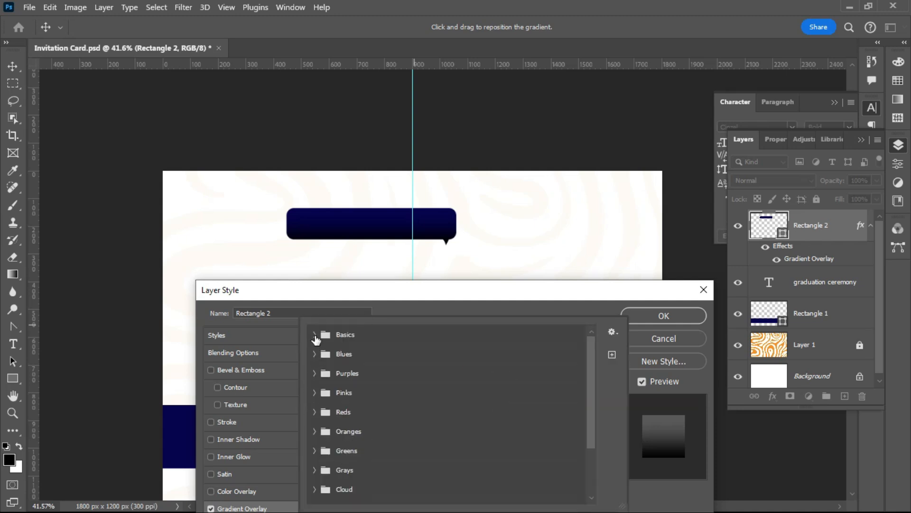
{"action": "left_click", "coordinate": [314, 334]}
{"action": "left_click", "coordinate": [314, 335]}
{"action": "left_click", "coordinate": [315, 431]}
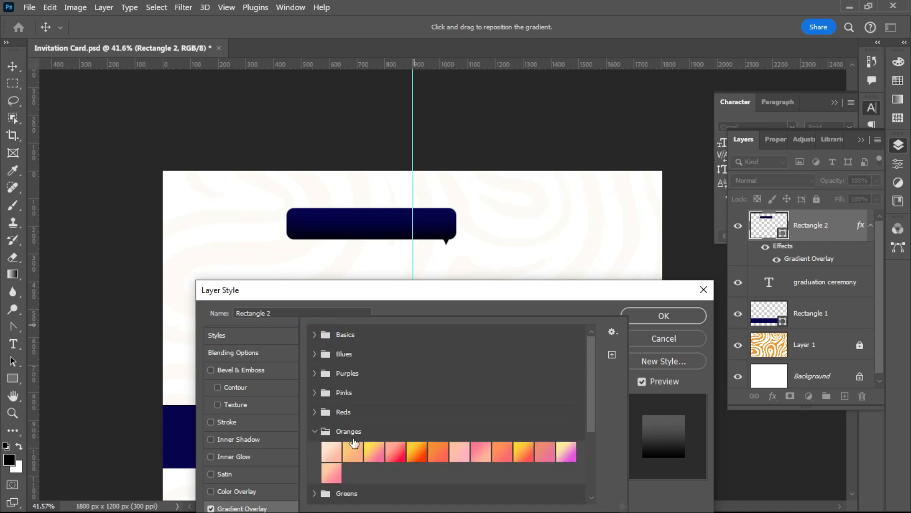
{"action": "left_click", "coordinate": [418, 452]}
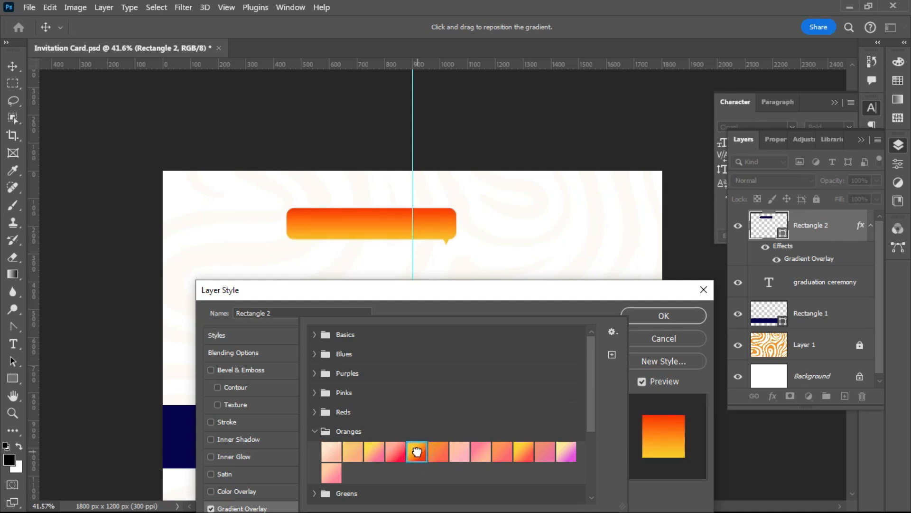
{"action": "left_click", "coordinate": [352, 288]}
- Set the gradient angle to -179° so it runs horizontally
{"action": "left_click_drag", "start_coordinate": [358, 294], "coordinate": [346, 277]}
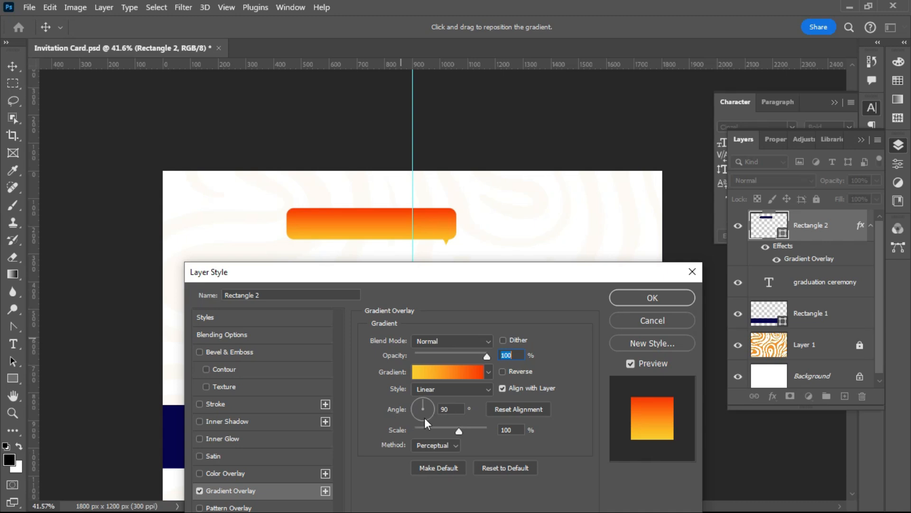
{"action": "left_click_drag", "start_coordinate": [425, 405], "coordinate": [444, 410]}
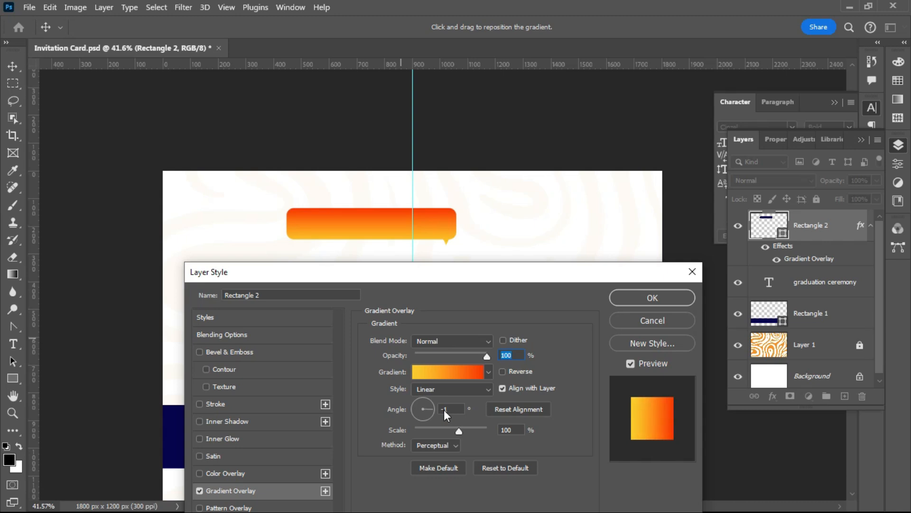
{"action": "left_click", "coordinate": [445, 410]}
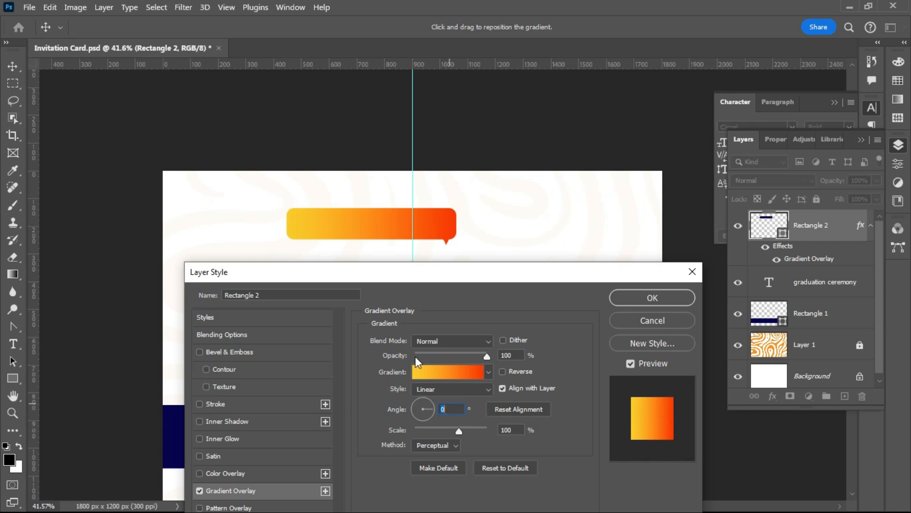
{"action": "left_click_drag", "start_coordinate": [413, 410], "coordinate": [396, 409]}
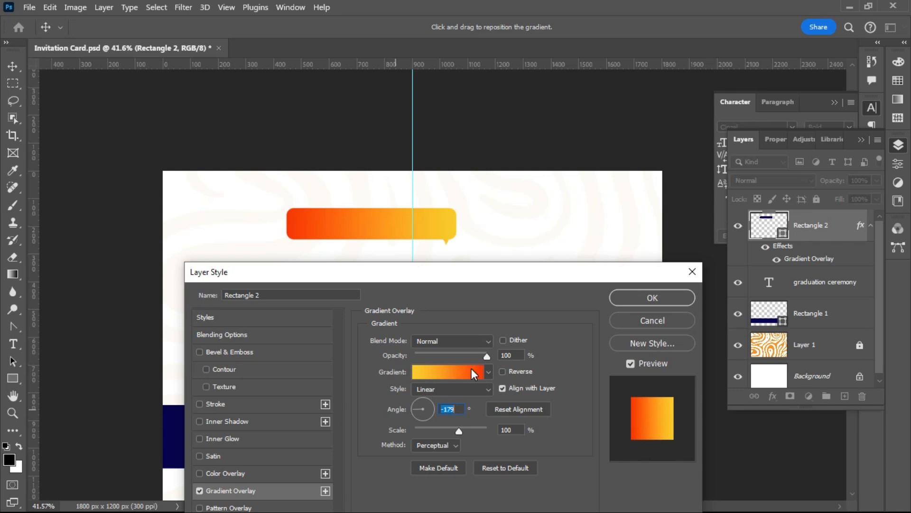
- Open the Gradient Editor and change the left colour stop to red
{"action": "left_click", "coordinate": [455, 373]}
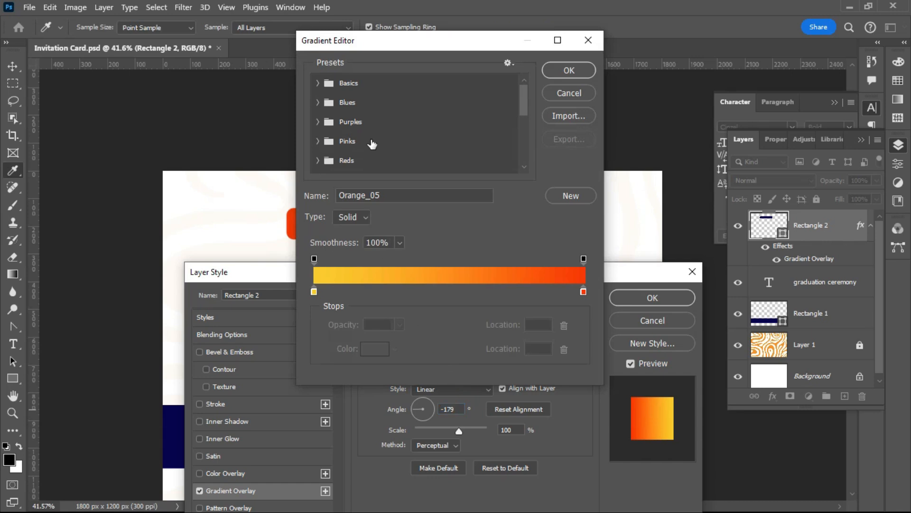
{"action": "left_click_drag", "start_coordinate": [357, 45], "coordinate": [588, 95]}
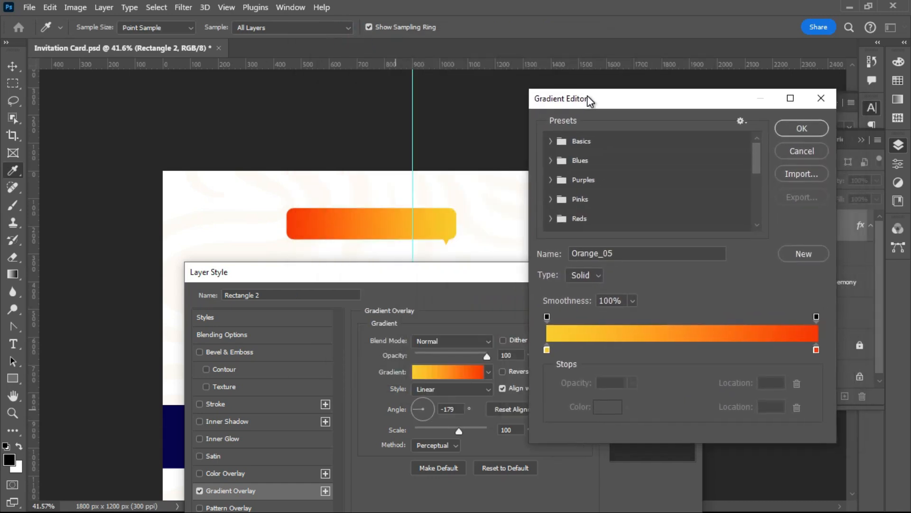
{"action": "left_click", "coordinate": [547, 350]}
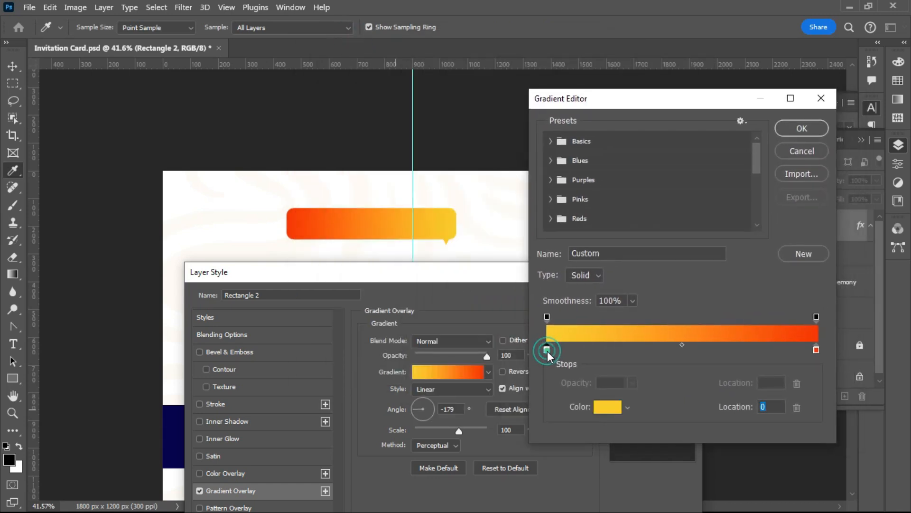
{"action": "left_click", "coordinate": [603, 408]}
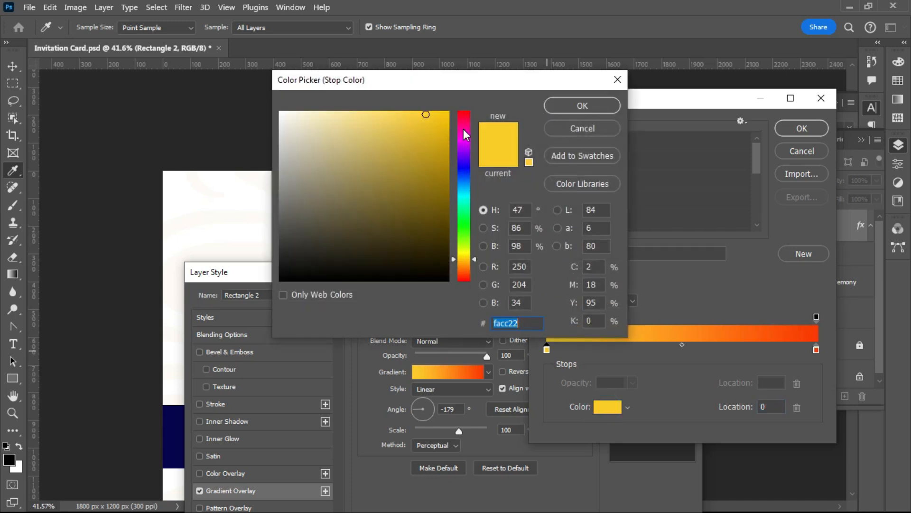
{"action": "left_click_drag", "start_coordinate": [463, 129], "coordinate": [460, 105]}
{"action": "left_click", "coordinate": [576, 108]}
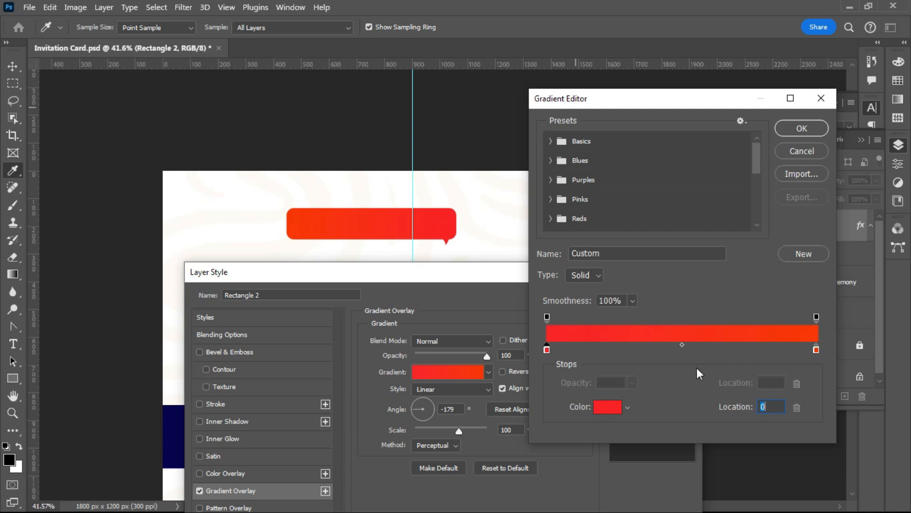
- Select the right gradient stop and give it an orange colour
{"action": "left_click", "coordinate": [816, 350]}
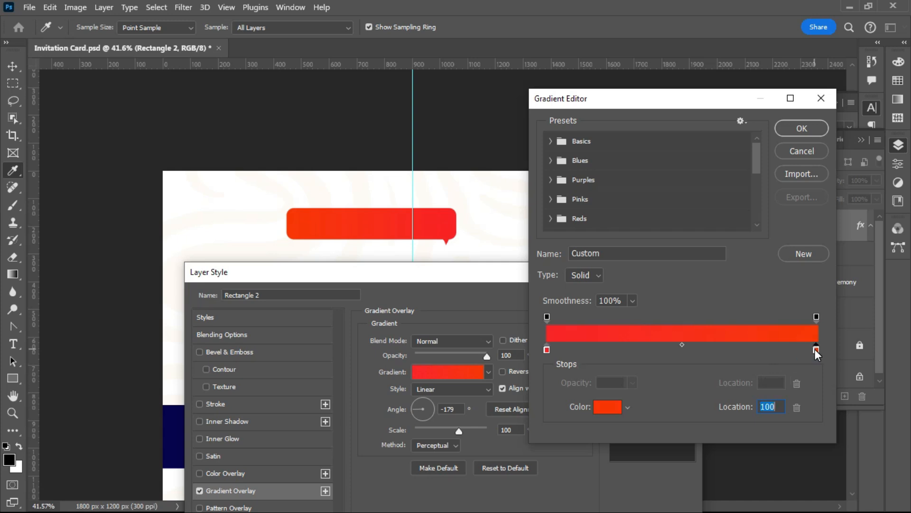
{"action": "left_click", "coordinate": [602, 408]}
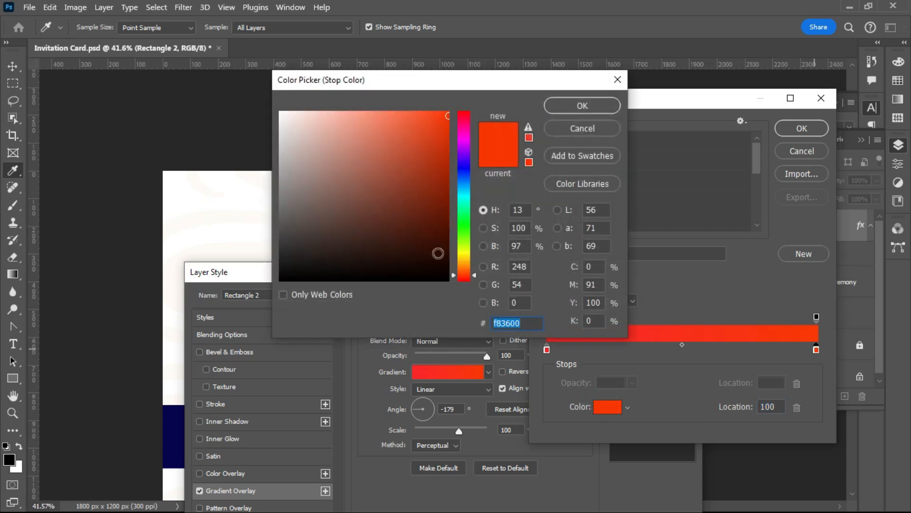
{"action": "left_click", "coordinate": [463, 269]}
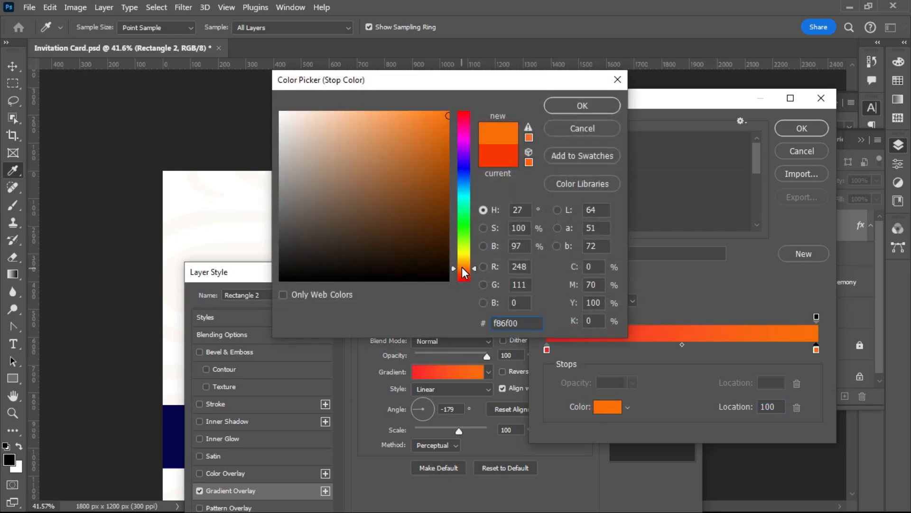
{"action": "key", "text": "Return"}
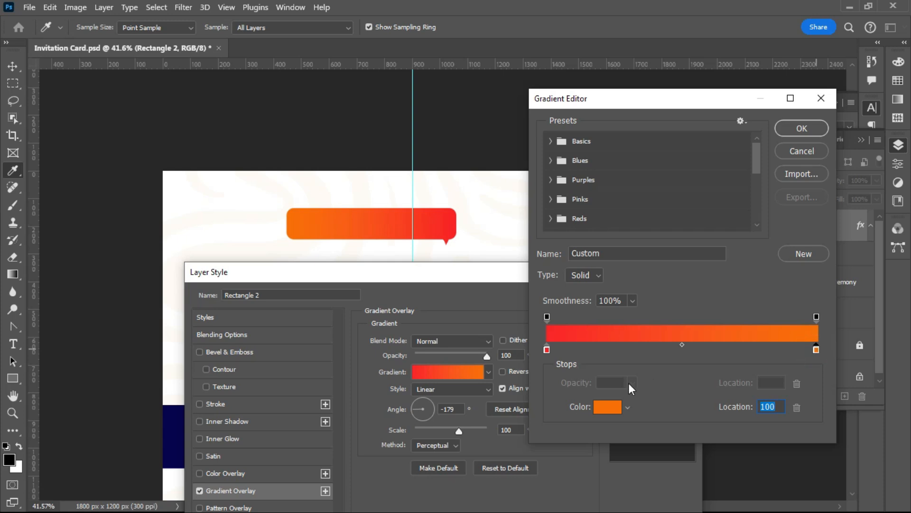
- Refine the right stop's colour to orange #f88000
{"action": "left_click", "coordinate": [600, 407]}
{"action": "left_click", "coordinate": [468, 258]}
{"action": "left_click_drag", "start_coordinate": [426, 81], "coordinate": [553, 209]}
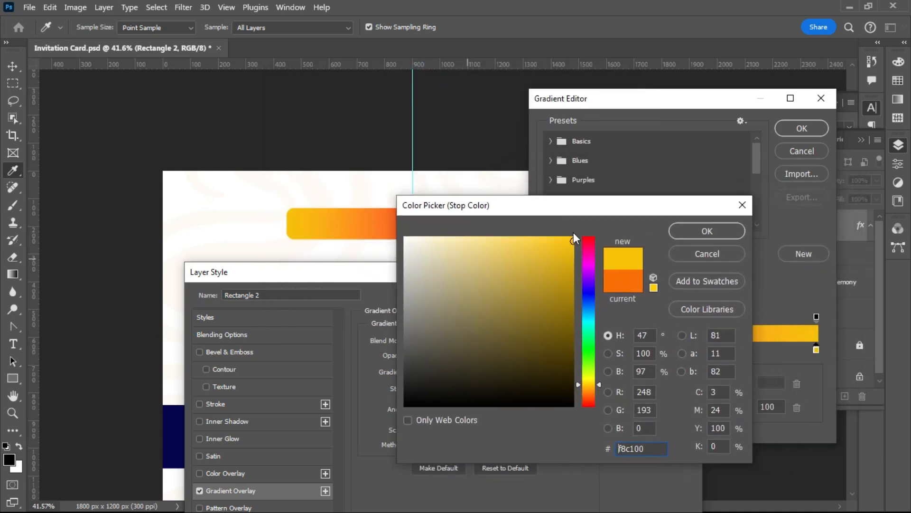
{"action": "left_click", "coordinate": [584, 390]}
{"action": "left_click_drag", "start_coordinate": [589, 390], "coordinate": [586, 396]}
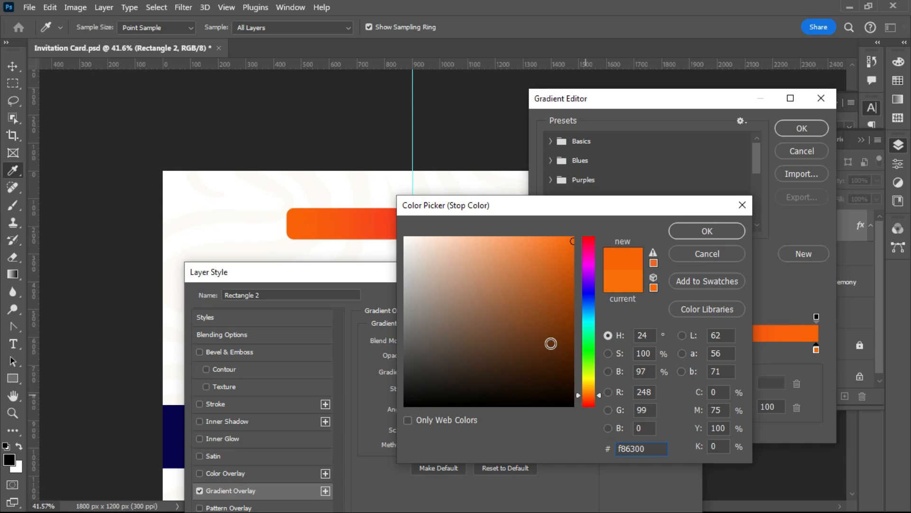
{"action": "left_click_drag", "start_coordinate": [585, 395], "coordinate": [585, 392]}
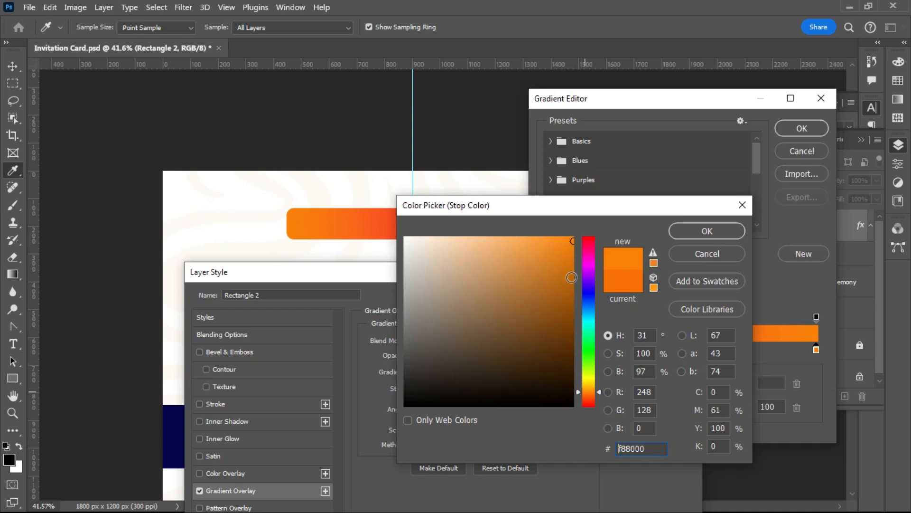
{"action": "left_click", "coordinate": [588, 393]}
{"action": "left_click", "coordinate": [589, 398]}
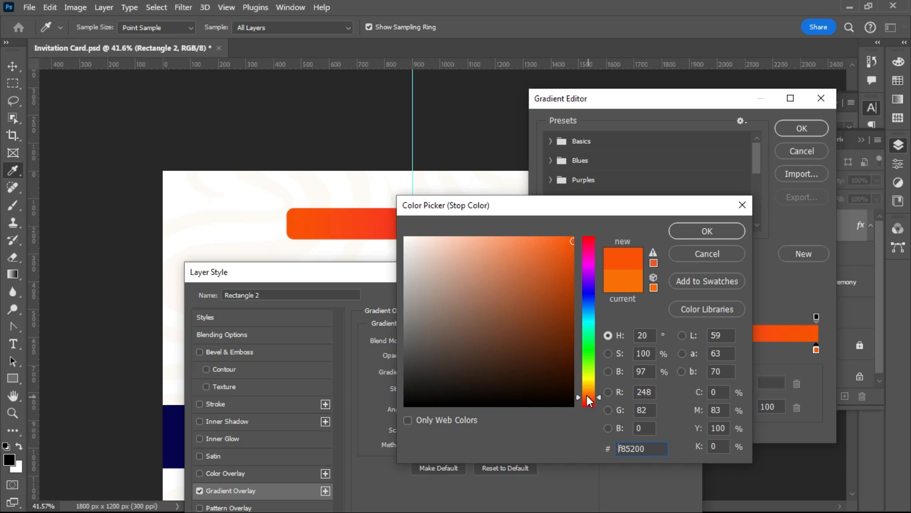
{"action": "left_click", "coordinate": [588, 386]}
{"action": "left_click", "coordinate": [587, 387]}
{"action": "left_click", "coordinate": [587, 392]}
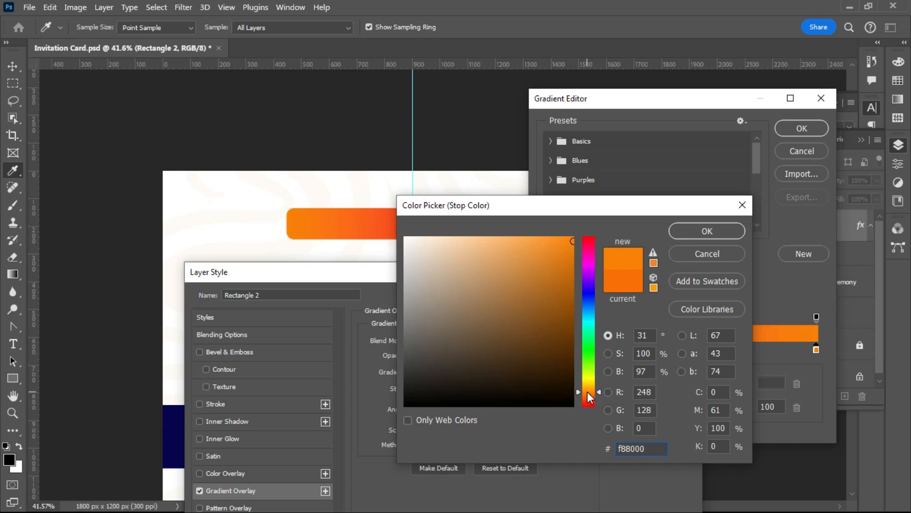
{"action": "key", "text": "Return"}
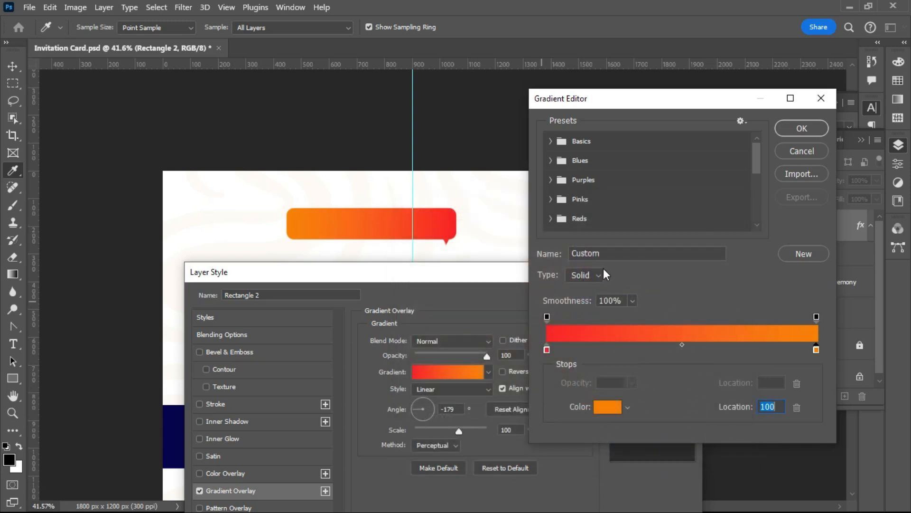
- Change the left stop to a deeper red #f60606 and close the Gradient Editor
{"action": "left_click", "coordinate": [548, 350]}
{"action": "left_click", "coordinate": [602, 405]}
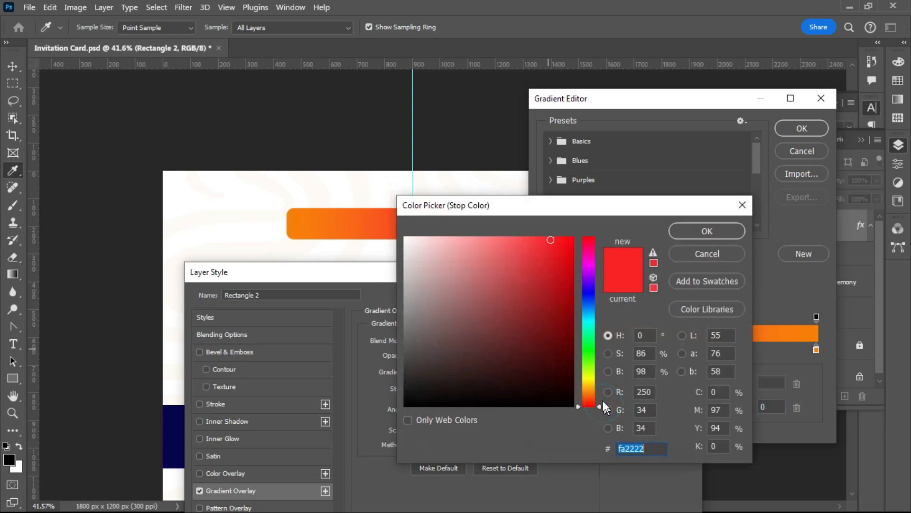
{"action": "left_click", "coordinate": [588, 241]}
{"action": "left_click", "coordinate": [588, 236]}
{"action": "left_click", "coordinate": [569, 242]}
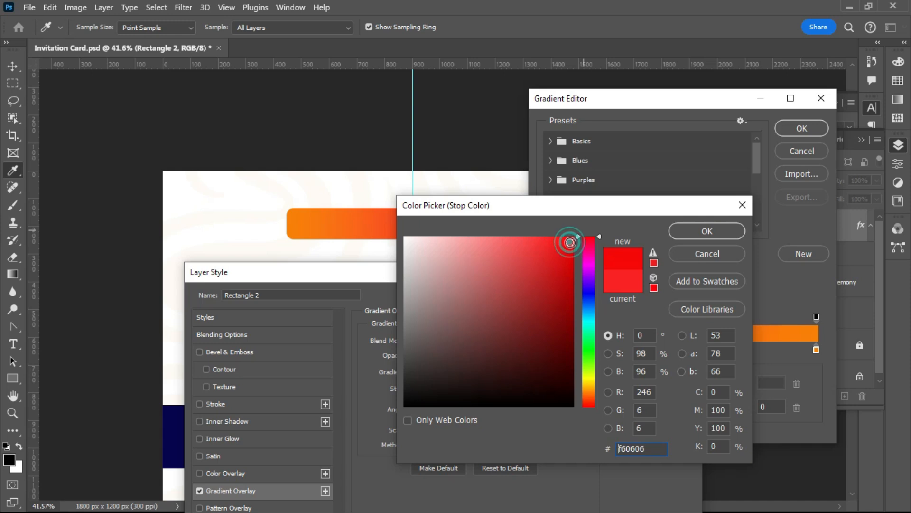
{"action": "key", "text": "Return"}
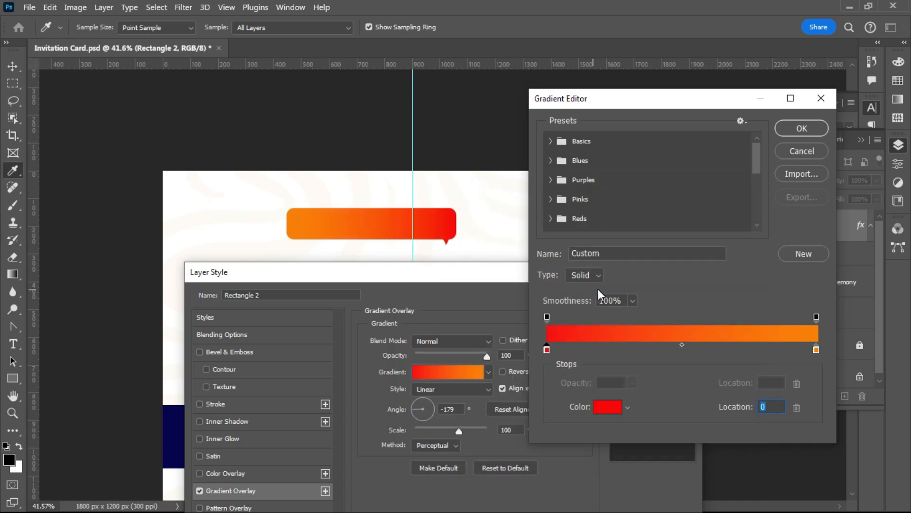
{"action": "key", "text": "Return"}
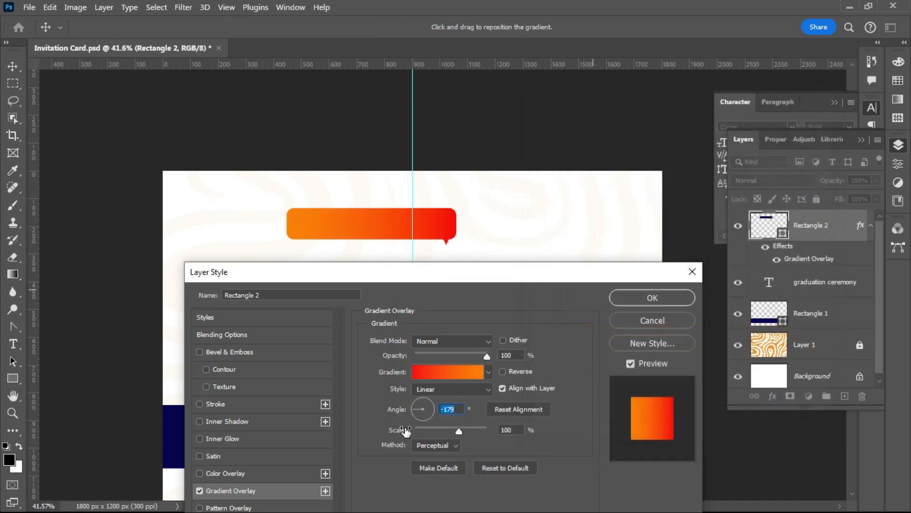
- Set the gradient angle to -2° with red on the left, apply it, and shift the bubble down-left
{"action": "type", "text": "-2"}
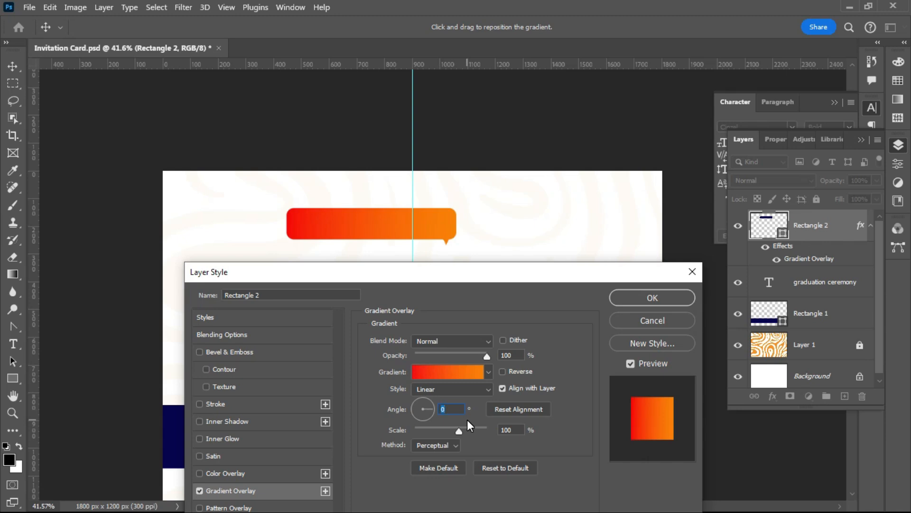
{"action": "left_click", "coordinate": [635, 295]}
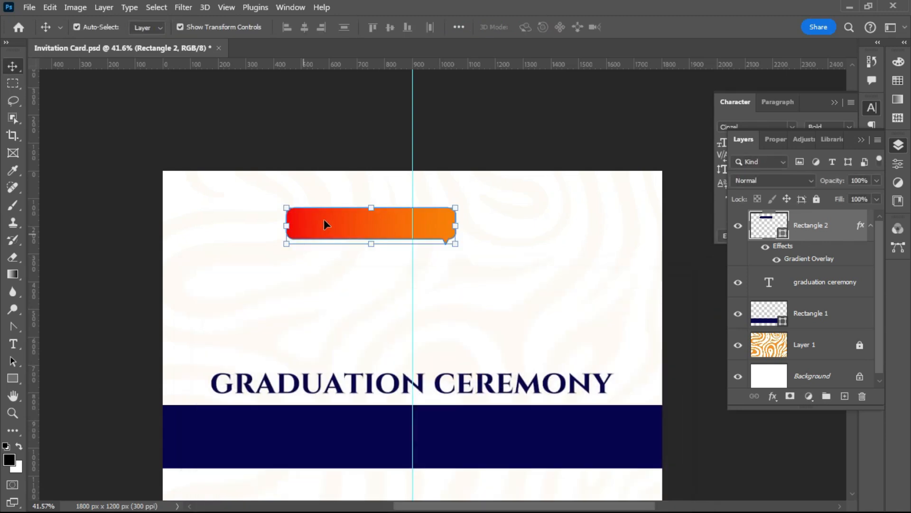
{"action": "left_click_drag", "start_coordinate": [325, 228], "coordinate": [309, 250]}
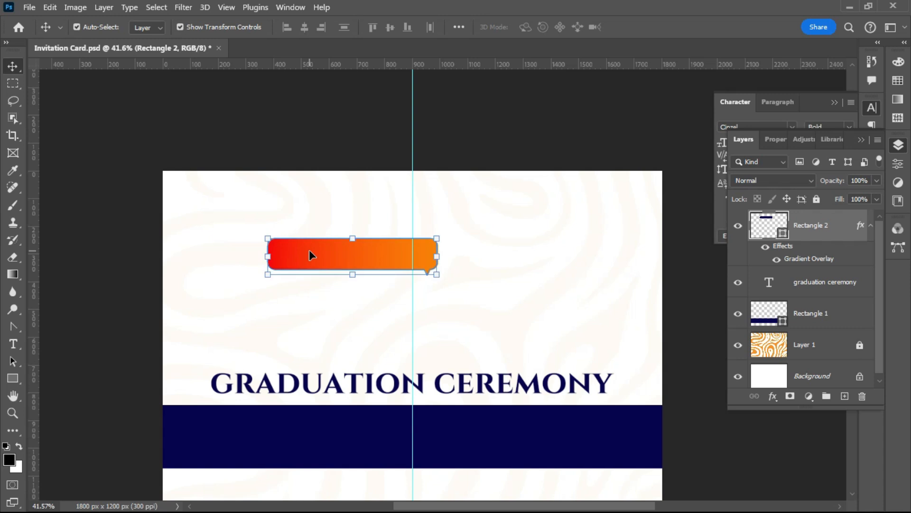
{"action": "left_click", "coordinate": [285, 346]}
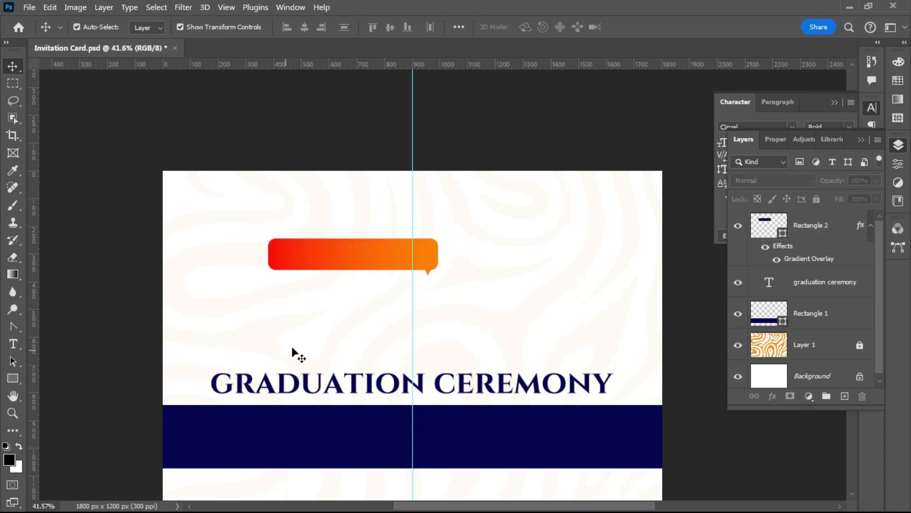
{"action": "scroll", "coordinate": [295, 349], "scroll_direction": "up", "scroll_amount": 1}
{"action": "scroll", "coordinate": [286, 351], "scroll_direction": "down", "scroll_amount": 1}
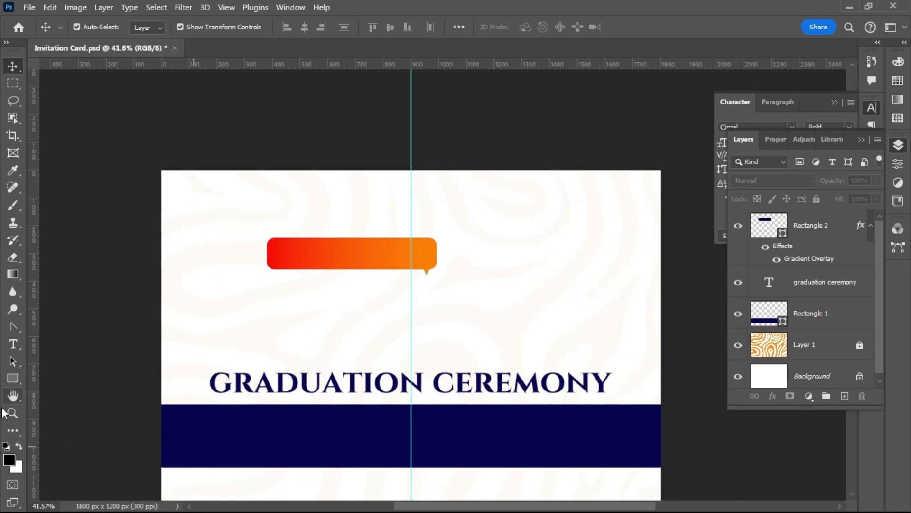
- Draw a 742 × 125 px rectangle on the left of the navy band, with 25 px rounded corners
{"action": "right_click", "coordinate": [7, 385]}
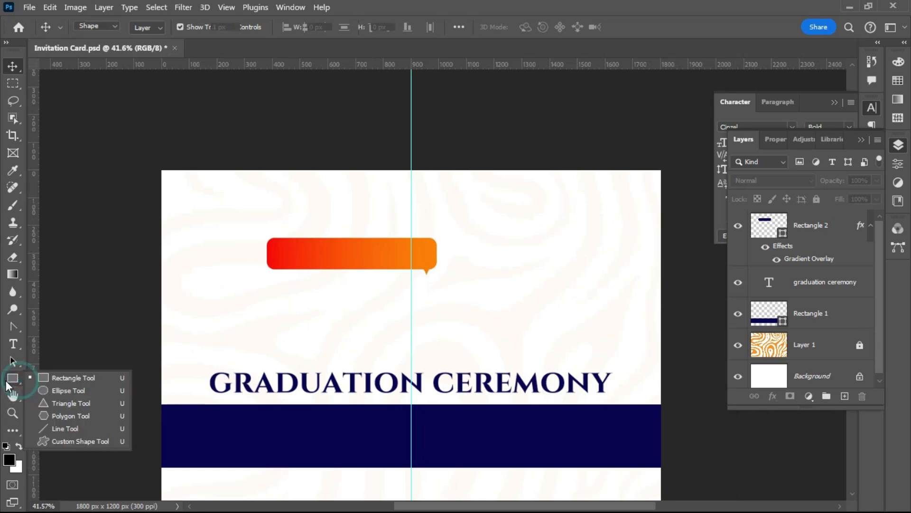
{"action": "left_click", "coordinate": [63, 383]}
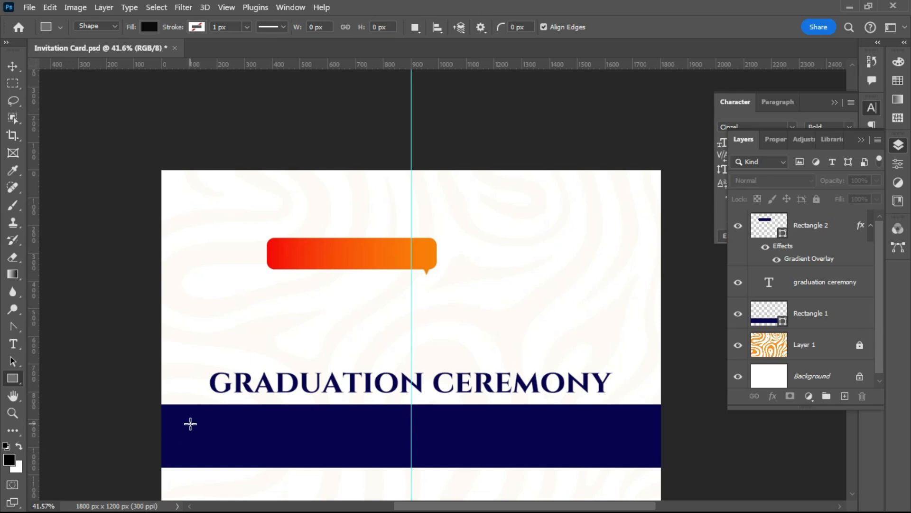
{"action": "mouse_move", "coordinate": [189, 423]}
{"action": "left_mouse_down"}
{"action": "mouse_move", "coordinate": [299, 451]}
{"action": "mouse_move", "coordinate": [380, 444]}
{"action": "mouse_move", "coordinate": [395, 456]}
{"action": "left_mouse_up"}
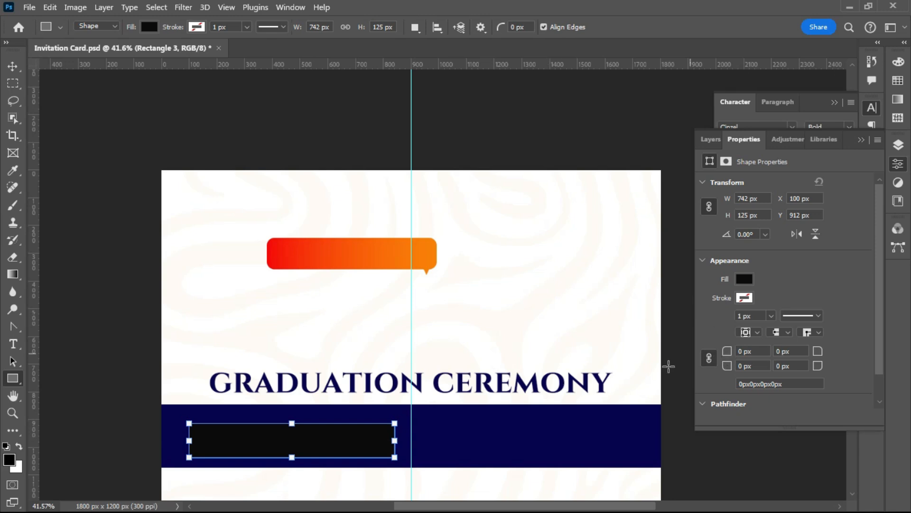
{"action": "left_click_drag", "start_coordinate": [729, 350], "coordinate": [747, 354]}
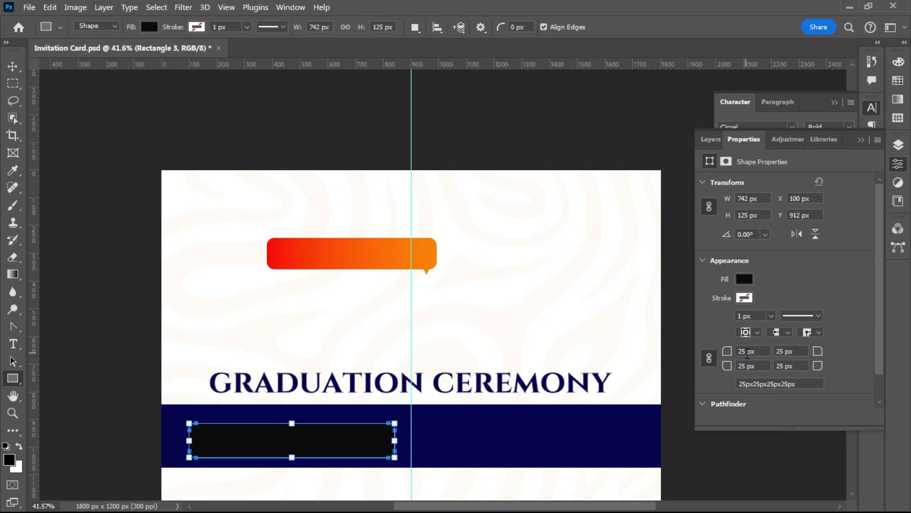
{"action": "left_click", "coordinate": [11, 67]}
- Select the speech bubble (Rectangle 2) and copy its Gradient Overlay layer style
{"action": "left_click", "coordinate": [318, 251]}
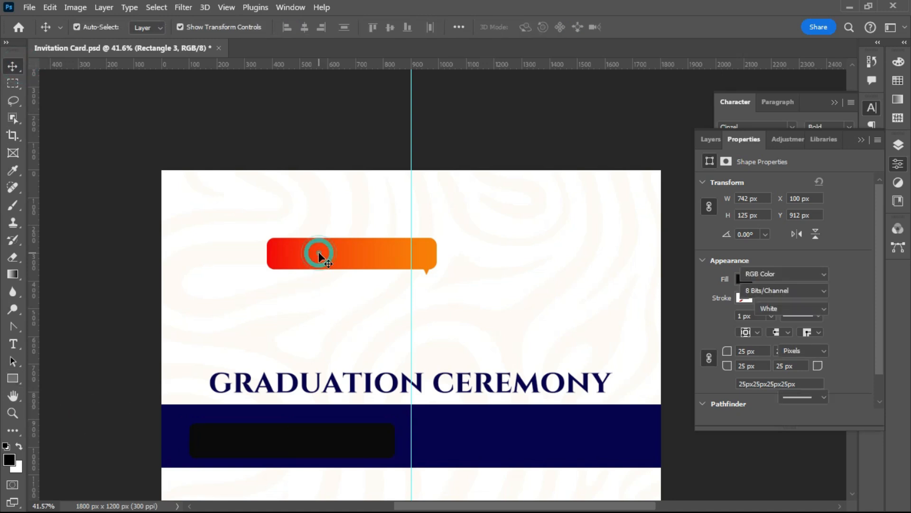
{"action": "left_click", "coordinate": [370, 252]}
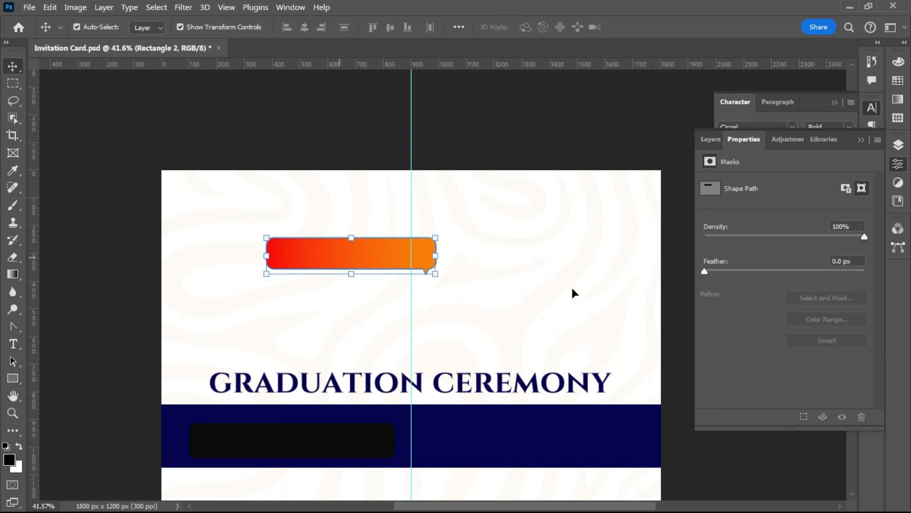
{"action": "left_click", "coordinate": [897, 148]}
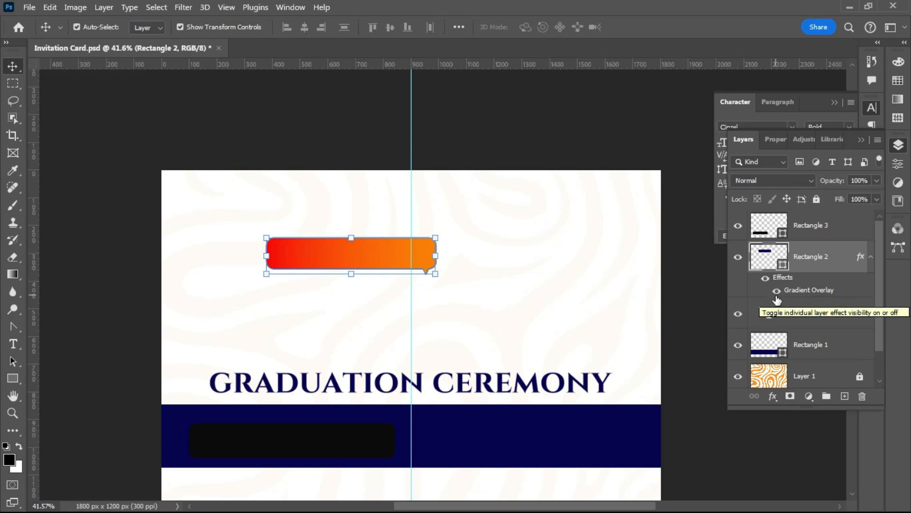
{"action": "right_click", "coordinate": [804, 289]}
{"action": "left_click", "coordinate": [796, 288]}
{"action": "right_click", "coordinate": [791, 286]}
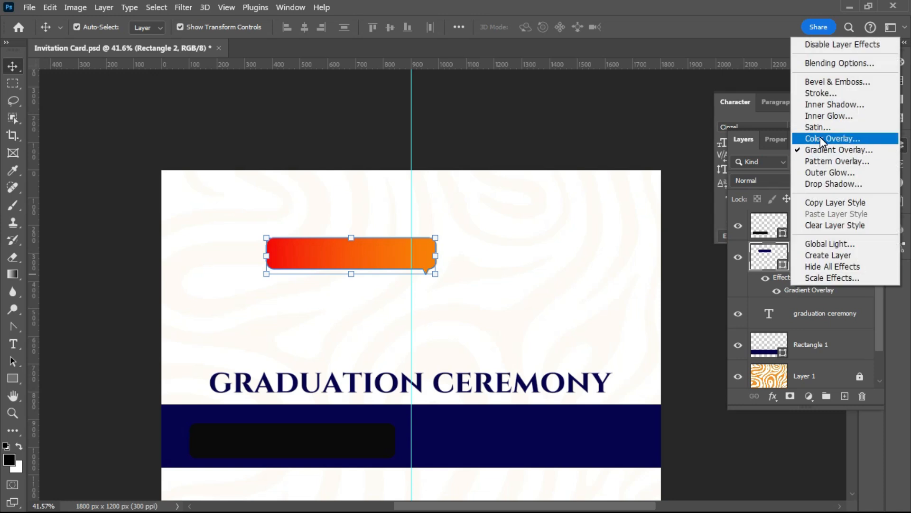
{"action": "left_click", "coordinate": [830, 203]}
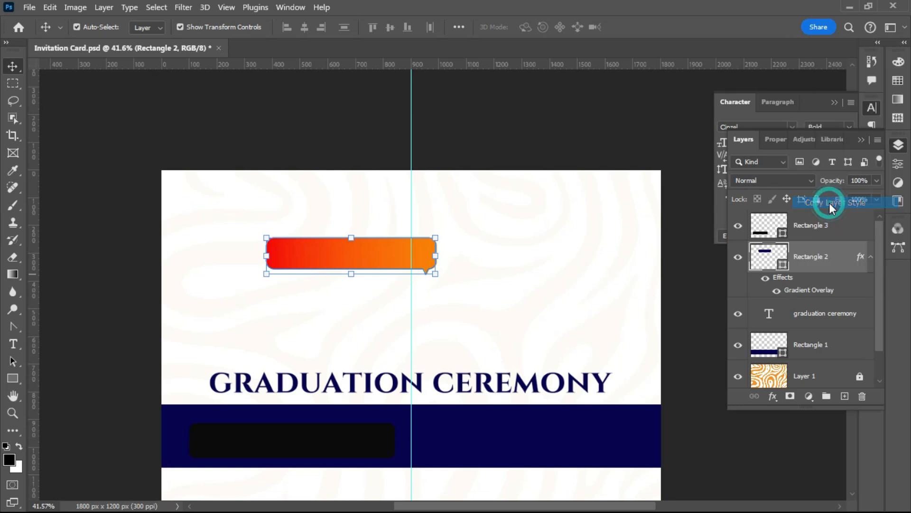
- Paste the copied gradient layer style onto the Rectangle 3 layer
{"action": "left_click", "coordinate": [815, 229]}
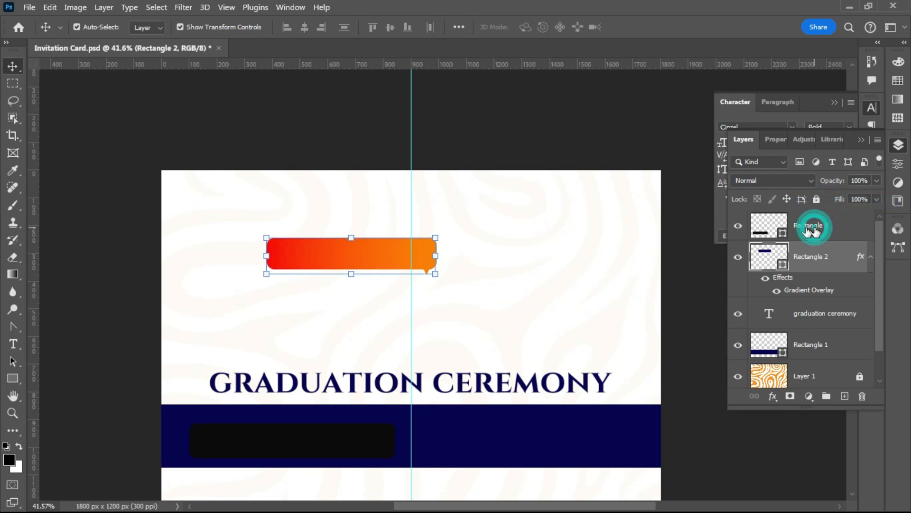
{"action": "right_click", "coordinate": [845, 222]}
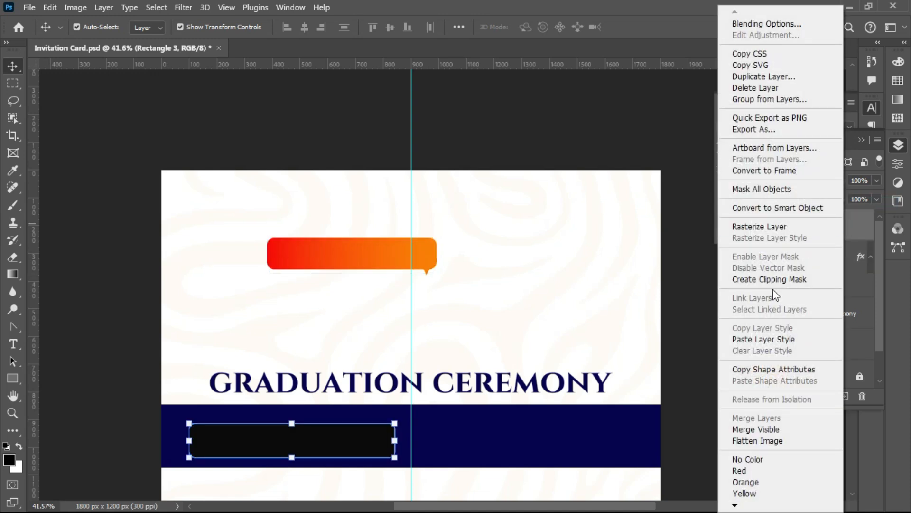
{"action": "left_click", "coordinate": [779, 339]}
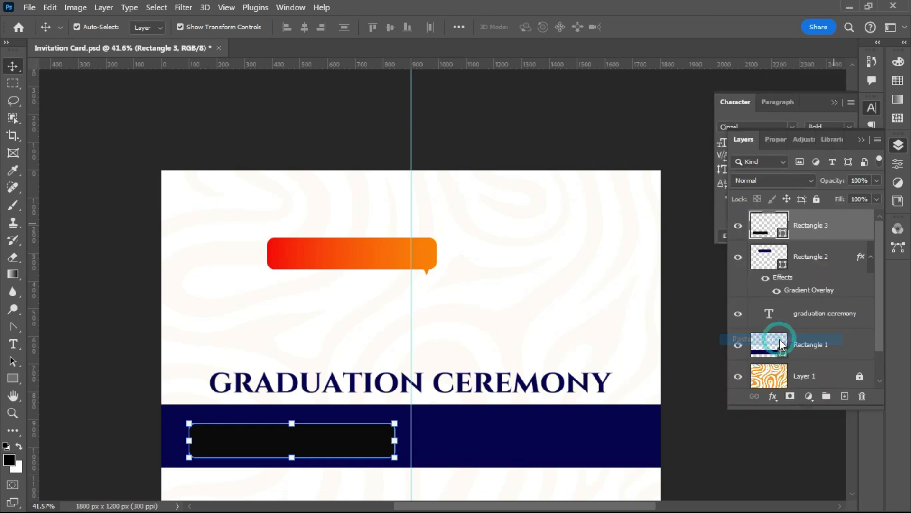
- Make the lower gradient bar taller by dragging its top handle up in Free Transform
{"action": "left_click", "coordinate": [88, 409]}
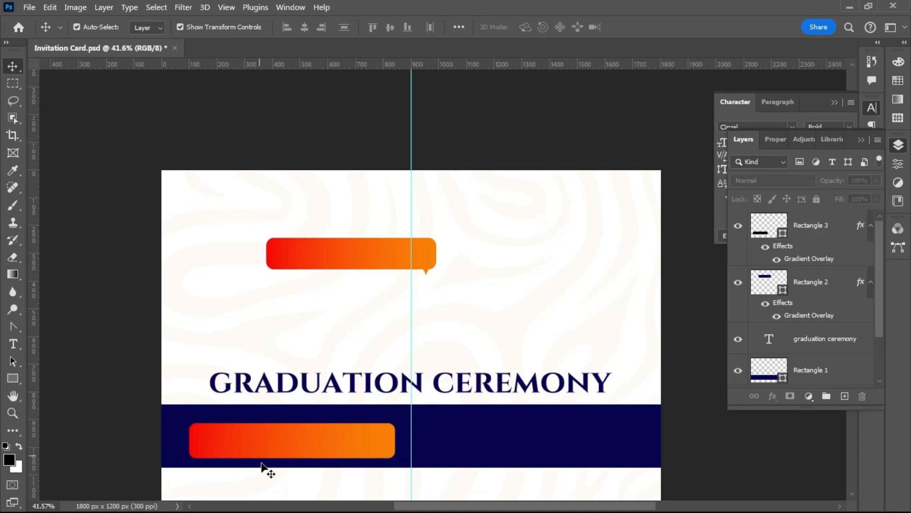
{"action": "scroll", "coordinate": [265, 468], "scroll_direction": "up", "scroll_amount": 1}
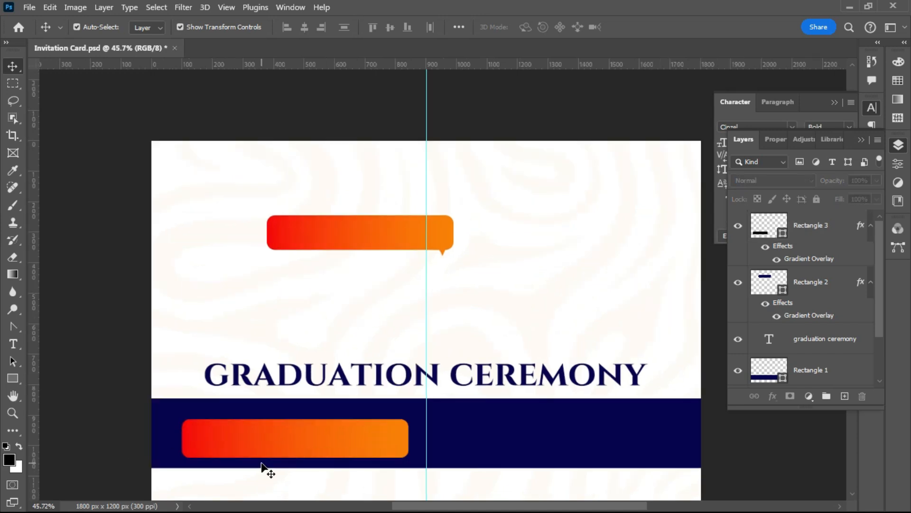
{"action": "scroll", "coordinate": [262, 467], "scroll_direction": "up", "scroll_amount": 1}
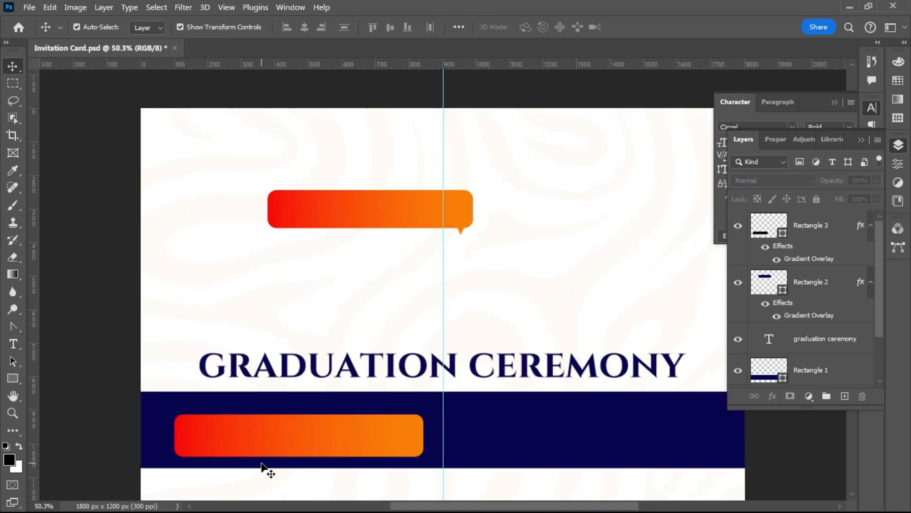
{"action": "left_click", "coordinate": [283, 434]}
{"action": "left_click", "coordinate": [283, 434]}
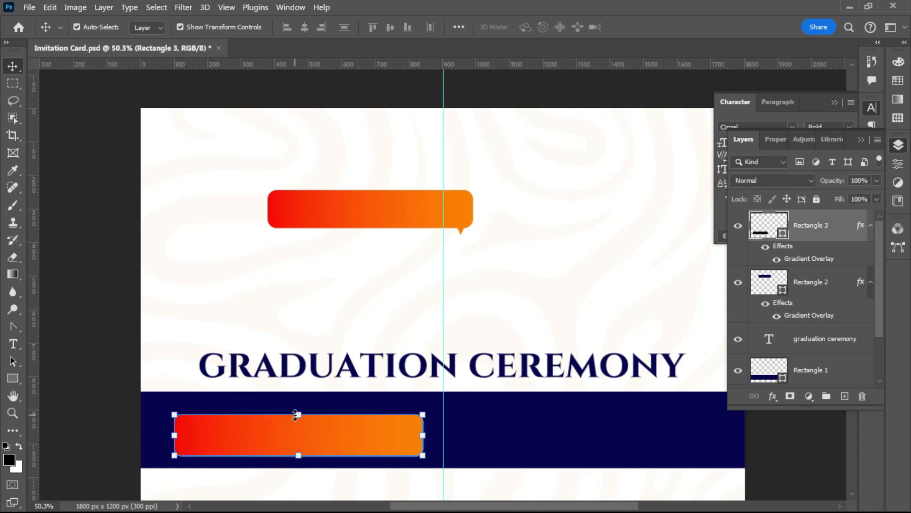
{"action": "left_click", "coordinate": [295, 415]}
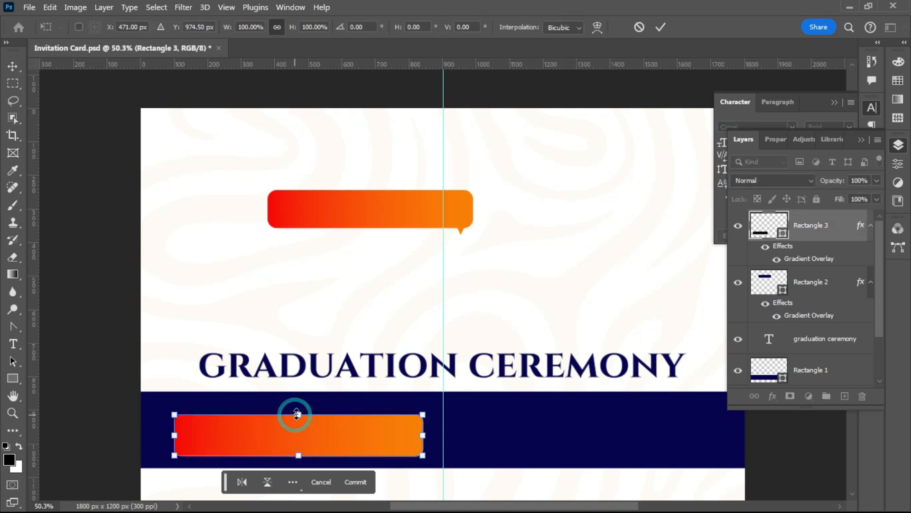
{"action": "left_click_drag", "start_coordinate": [297, 409], "coordinate": [295, 402]}
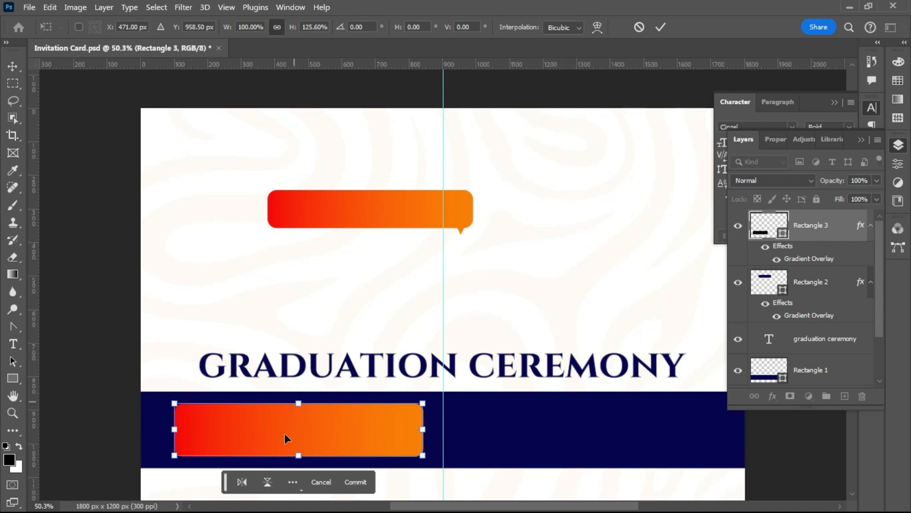
{"action": "key", "text": "Return"}
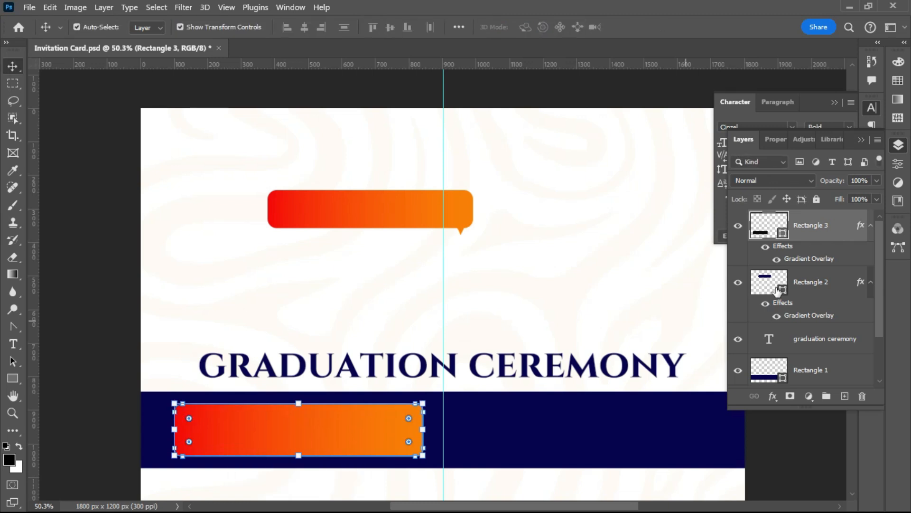
- Increase the gradient bar's corner radii to 38 px
{"action": "left_click", "coordinate": [59, 372]}
{"action": "left_click", "coordinate": [260, 428]}
{"action": "left_click", "coordinate": [898, 164]}
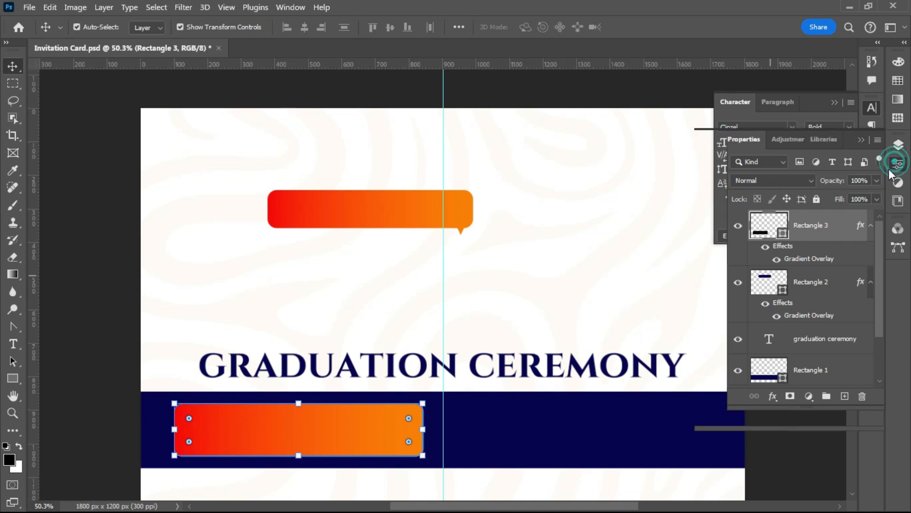
{"action": "left_click_drag", "start_coordinate": [726, 351], "coordinate": [735, 351]}
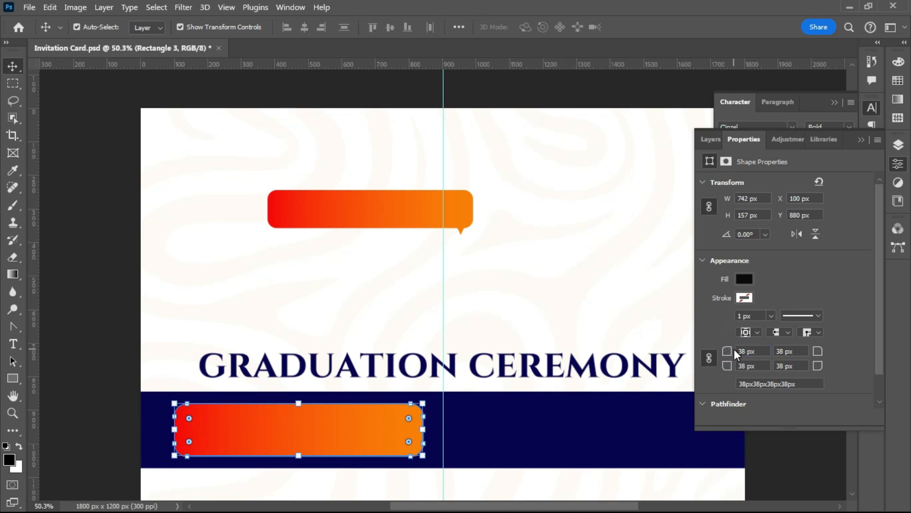
{"action": "left_click", "coordinate": [73, 397]}
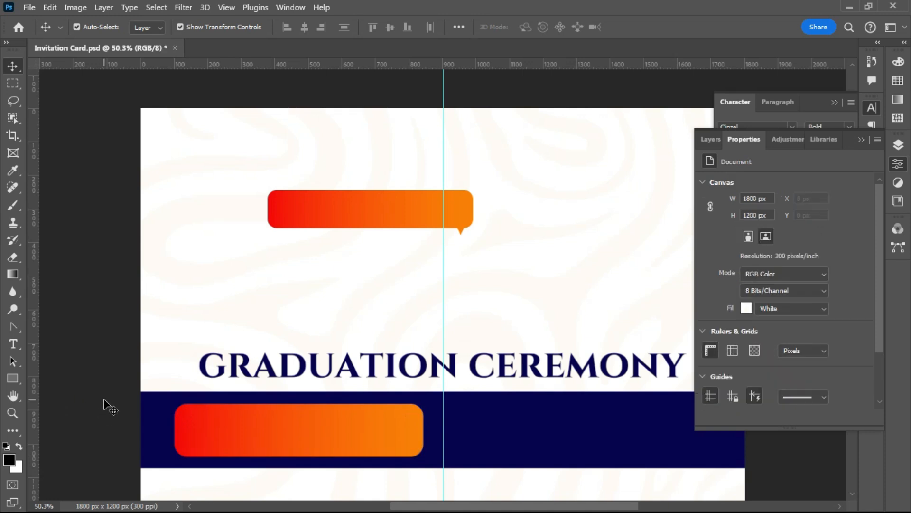
{"action": "scroll", "coordinate": [104, 400], "scroll_direction": "down", "scroll_amount": 3}
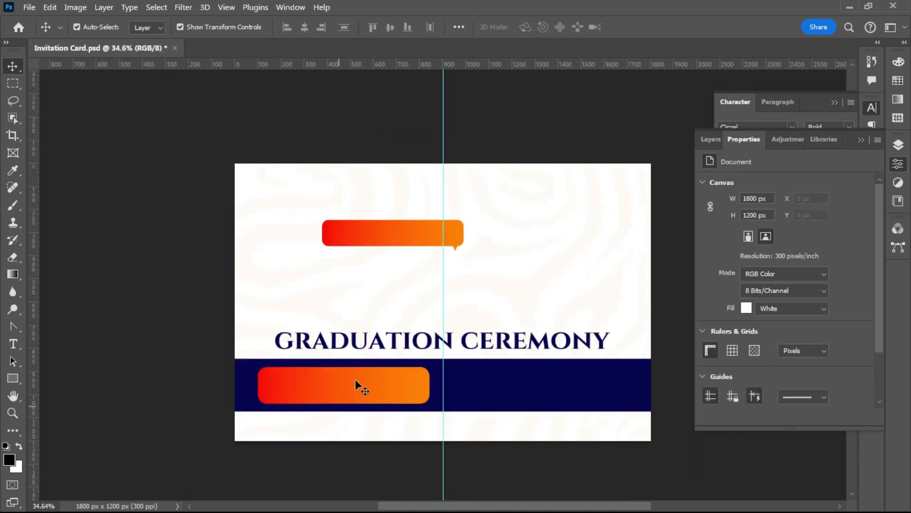
- Duplicate the orange gradient bar into the right half of the navy band
{"action": "left_click", "coordinate": [353, 380]}
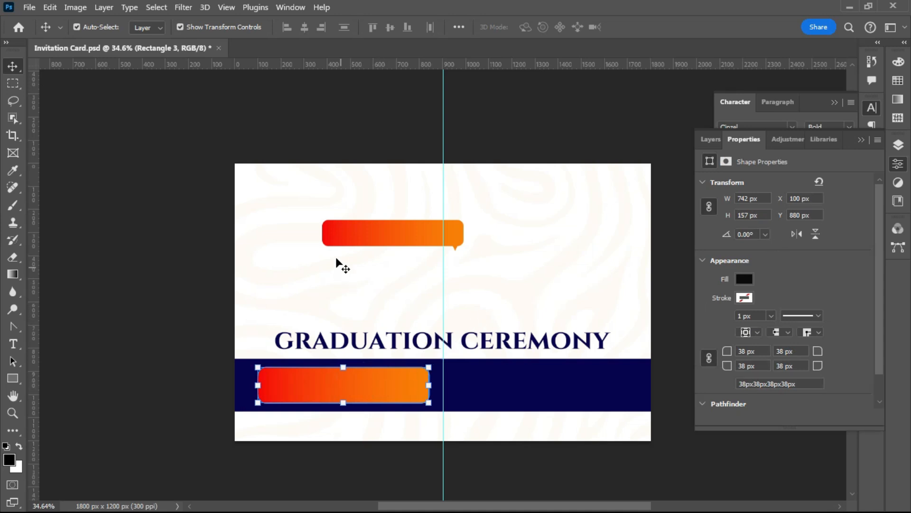
{"action": "key", "text": "ctrl"}
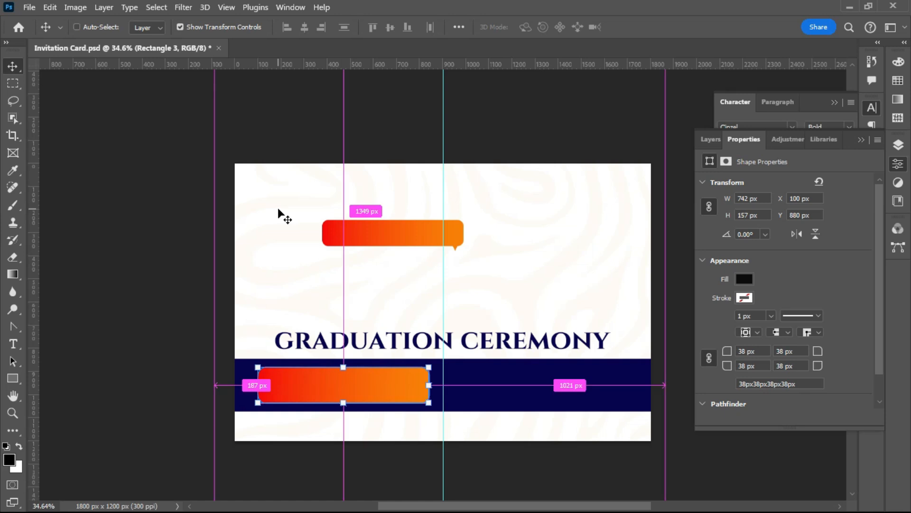
{"action": "key", "text": "ctrl+j"}
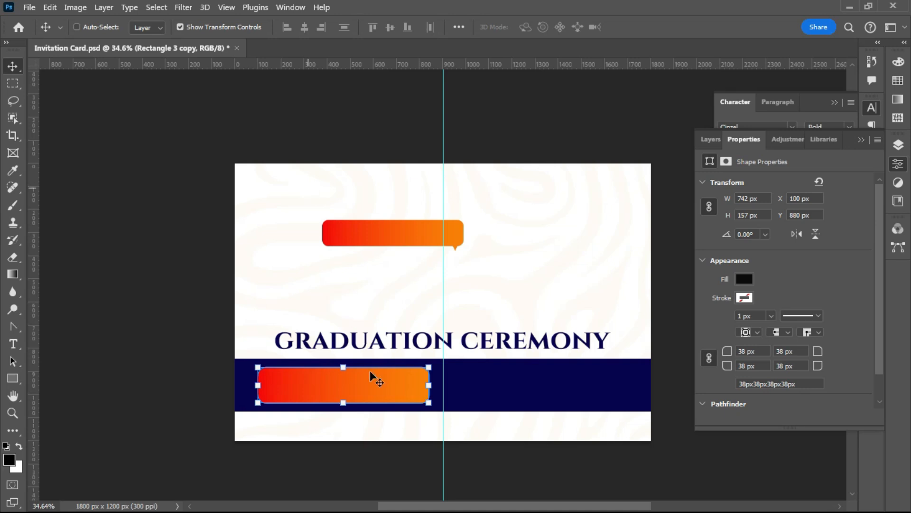
{"action": "left_click_drag", "start_coordinate": [353, 385], "coordinate": [549, 388]}
- Move the speech bubble slightly up and to the left
{"action": "left_click", "coordinate": [99, 265]}
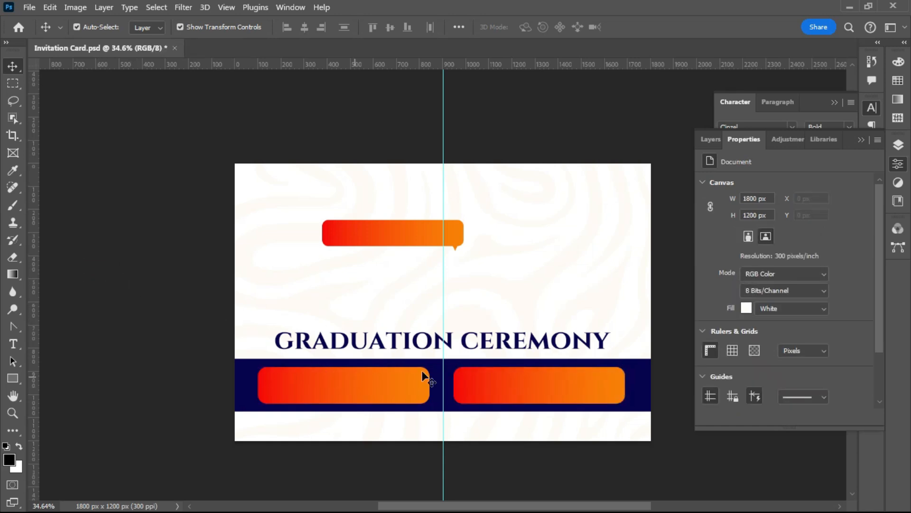
{"action": "key", "text": "ctrl+minus"}
{"action": "scroll", "coordinate": [482, 354], "scroll_direction": "up", "scroll_amount": 4}
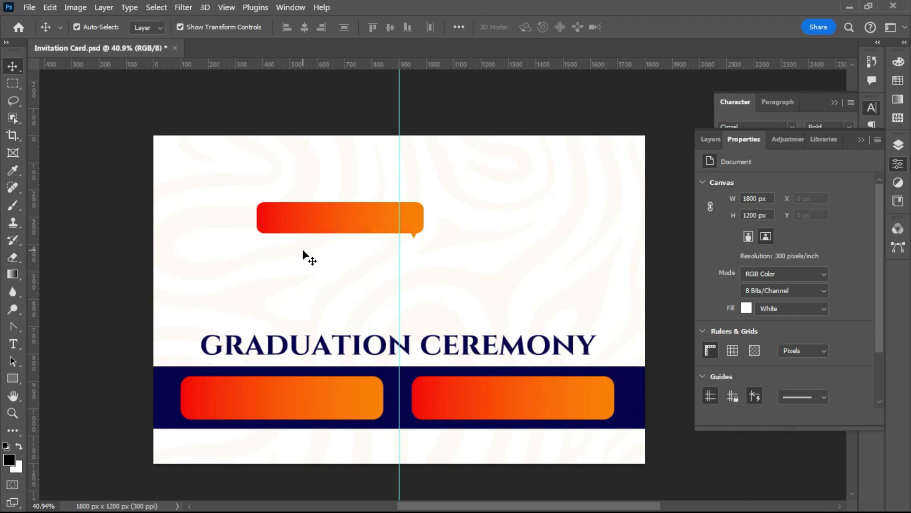
{"action": "left_click", "coordinate": [304, 214]}
{"action": "left_click_drag", "start_coordinate": [295, 201], "coordinate": [299, 198]}
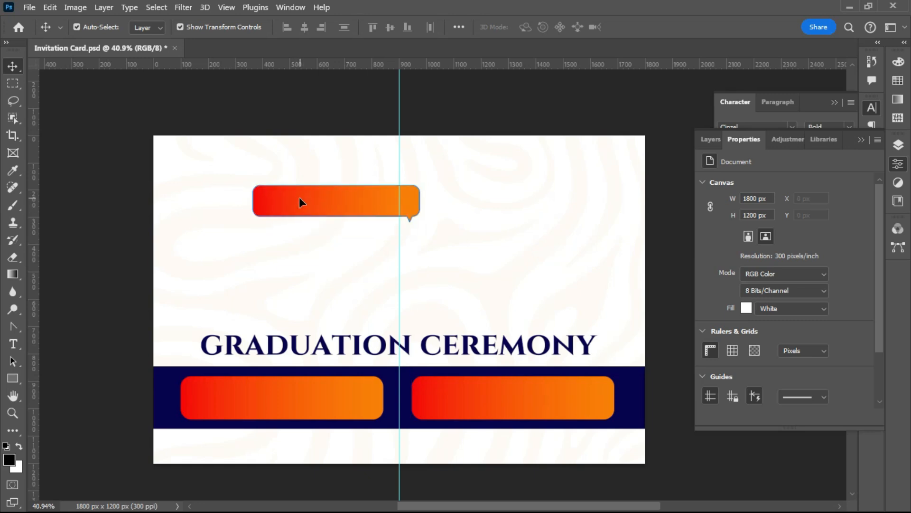
{"action": "left_click", "coordinate": [79, 191]}
{"action": "left_click", "coordinate": [95, 197]}
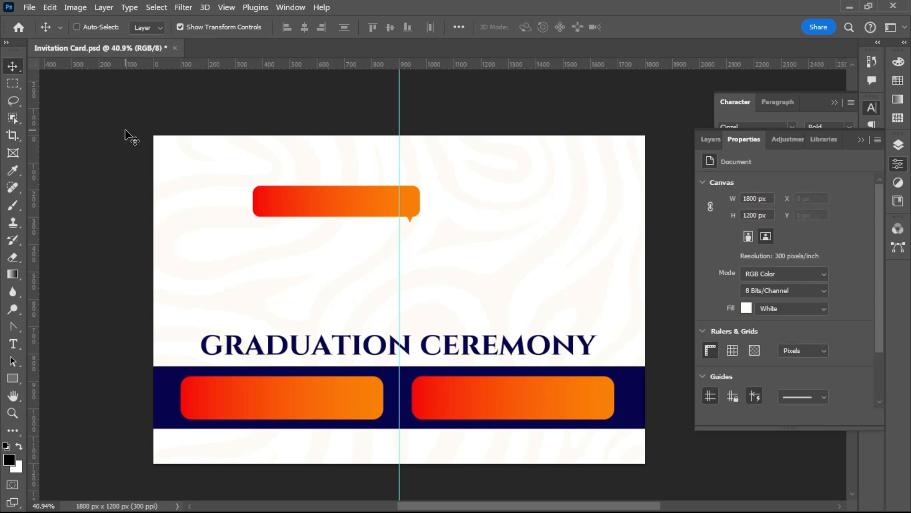
- Open the green shirt photo 51+uzhJhDSL_AC_UY1000_.jpg and unlock its Background as Layer 0
{"action": "key", "text": "ctrl+o"}
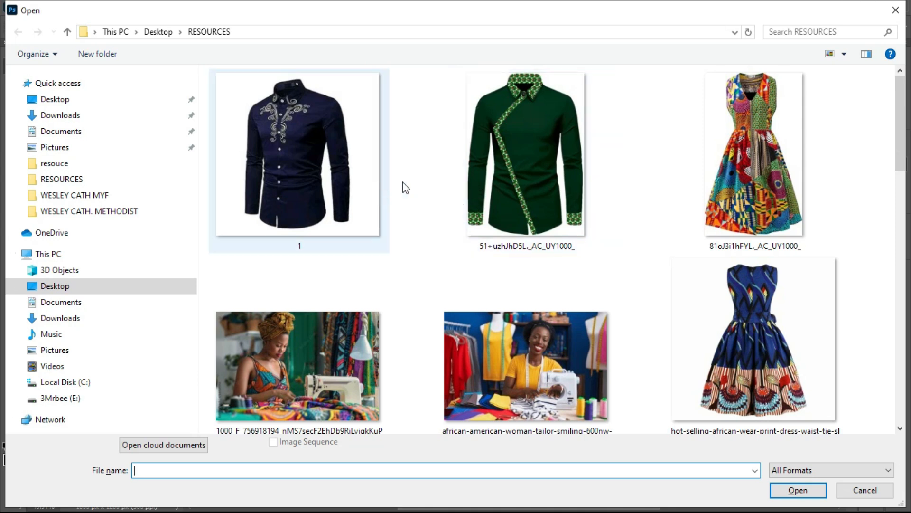
{"action": "double_click", "coordinate": [503, 179]}
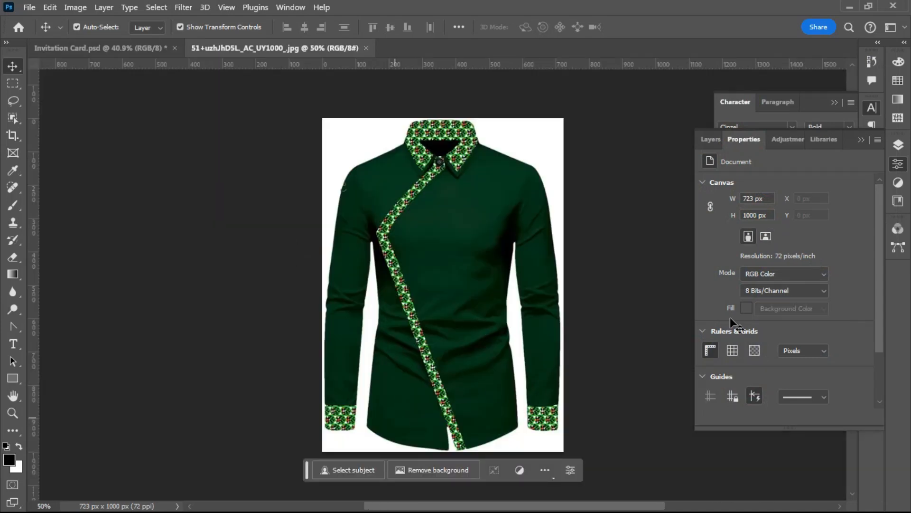
{"action": "left_click", "coordinate": [896, 148]}
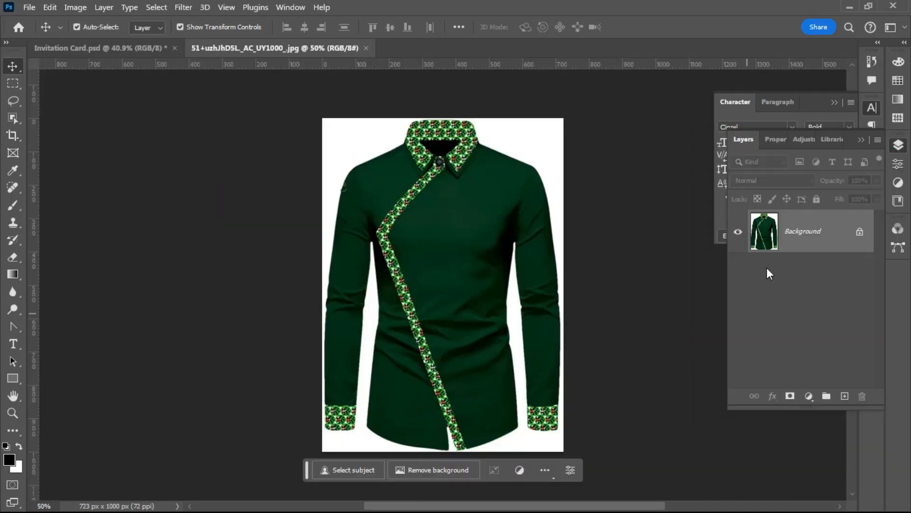
{"action": "left_click", "coordinate": [860, 231]}
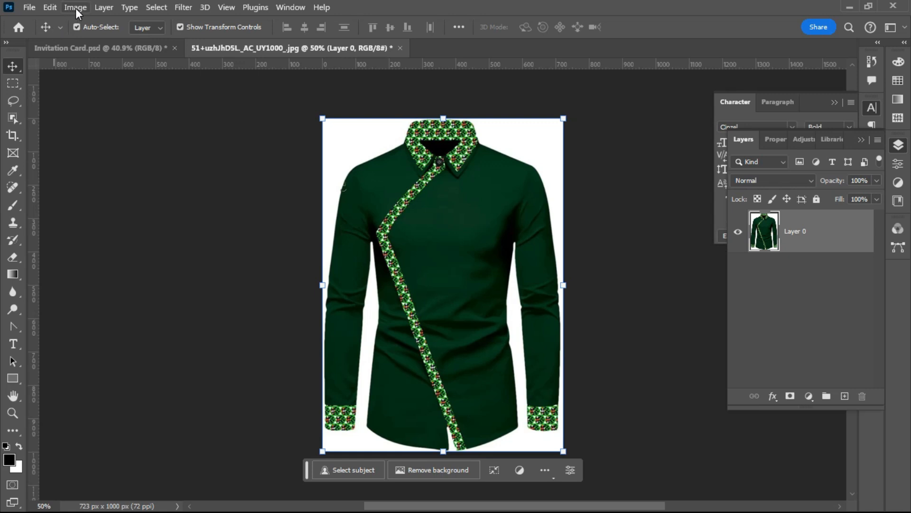
- Open the Image Processing preferences, leaving Select Subject on cloud processing
{"action": "left_click", "coordinate": [49, 8]}
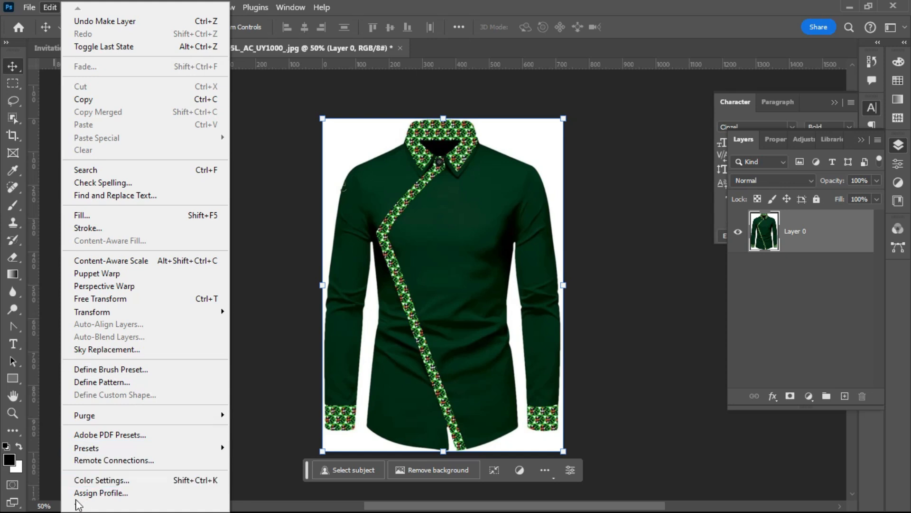
{"action": "mouse_move", "coordinate": [77, 506]}
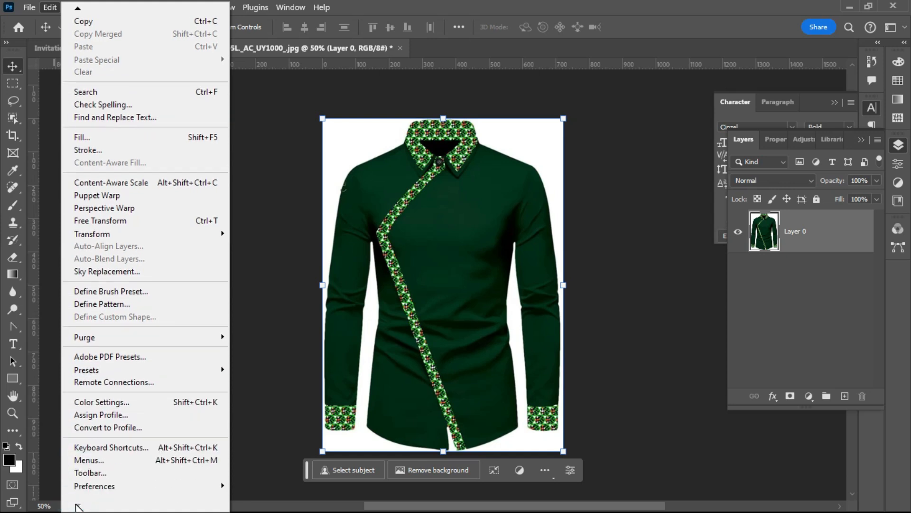
{"action": "left_click", "coordinate": [149, 488]}
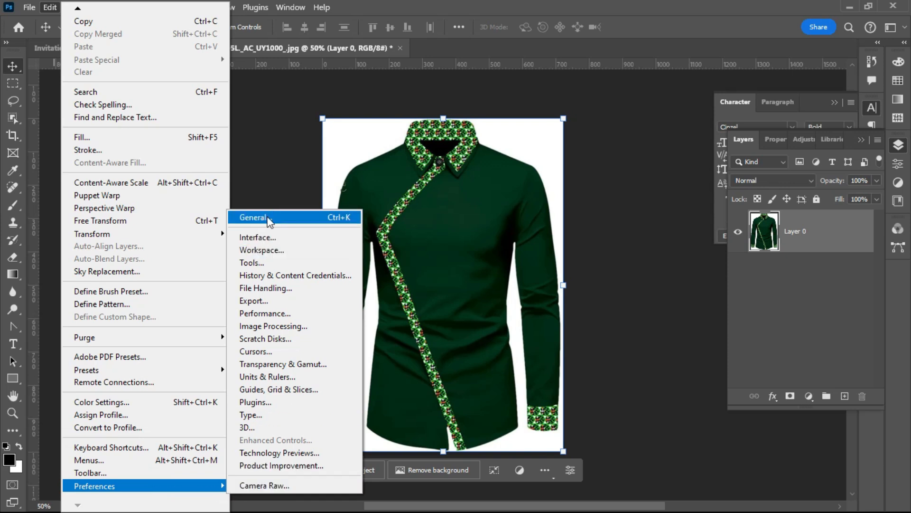
{"action": "left_click", "coordinate": [276, 328]}
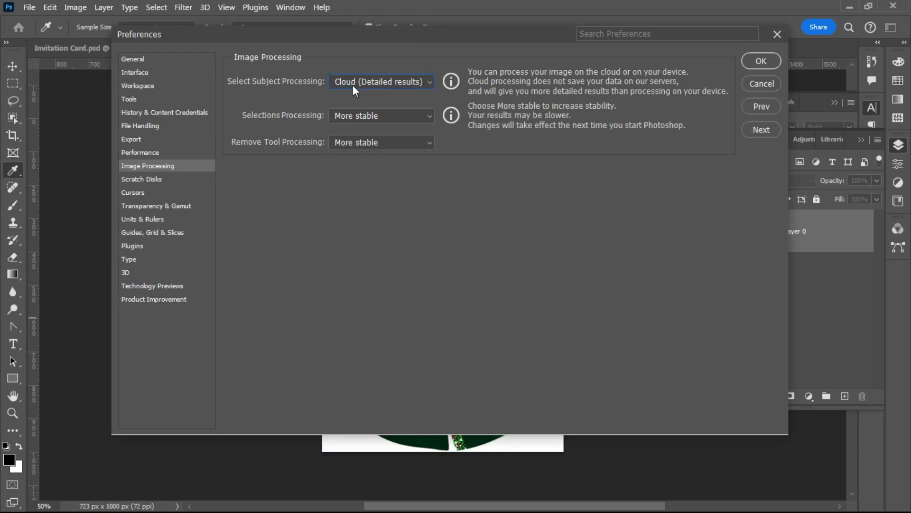
{"action": "left_click", "coordinate": [352, 84]}
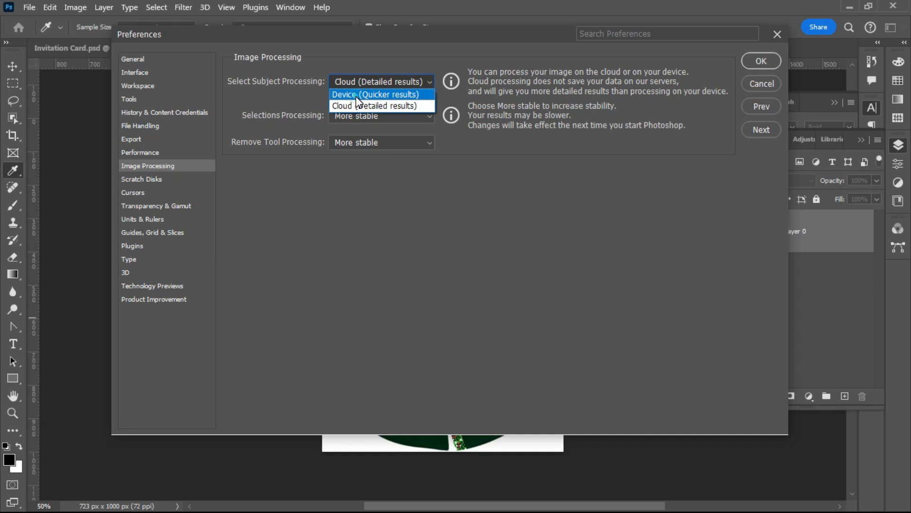
{"action": "left_click", "coordinate": [357, 96]}
{"action": "left_click", "coordinate": [352, 83]}
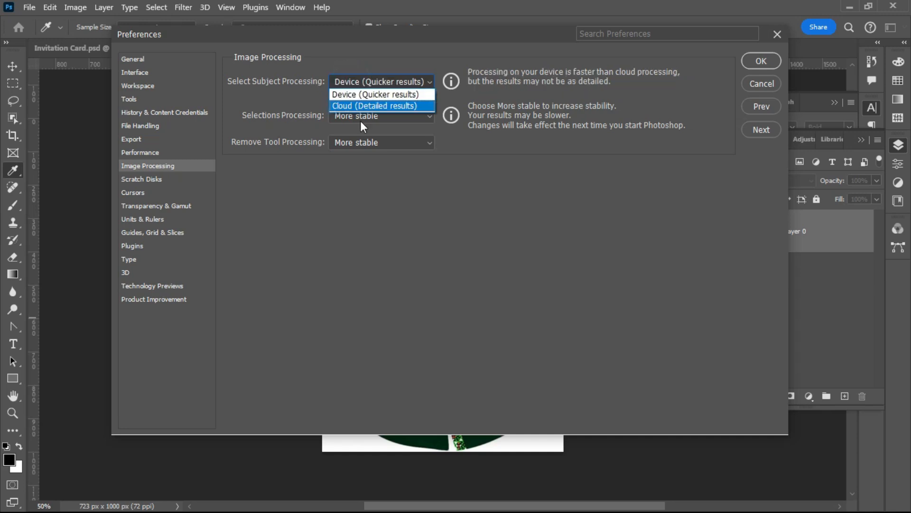
{"action": "left_click", "coordinate": [351, 106]}
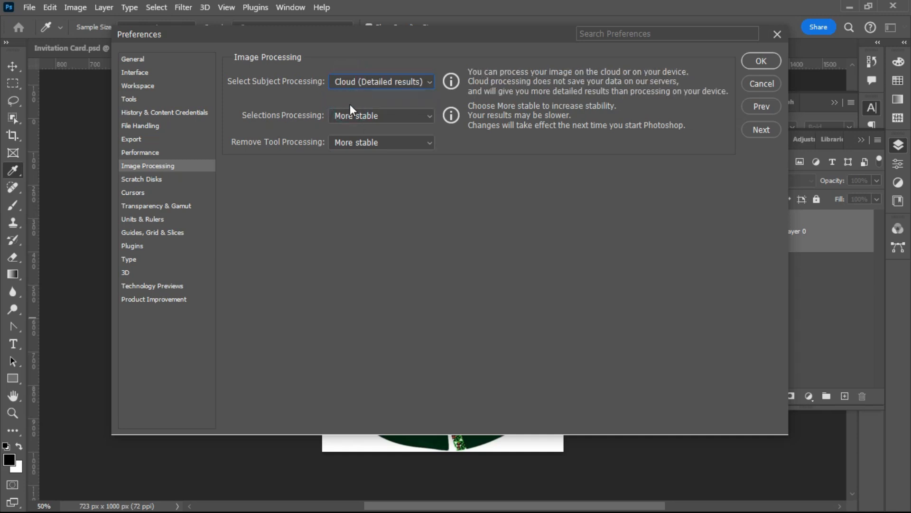
- Set Selections Processing to Faster and confirm the preferences
{"action": "left_click", "coordinate": [354, 118]}
{"action": "left_click", "coordinate": [354, 119]}
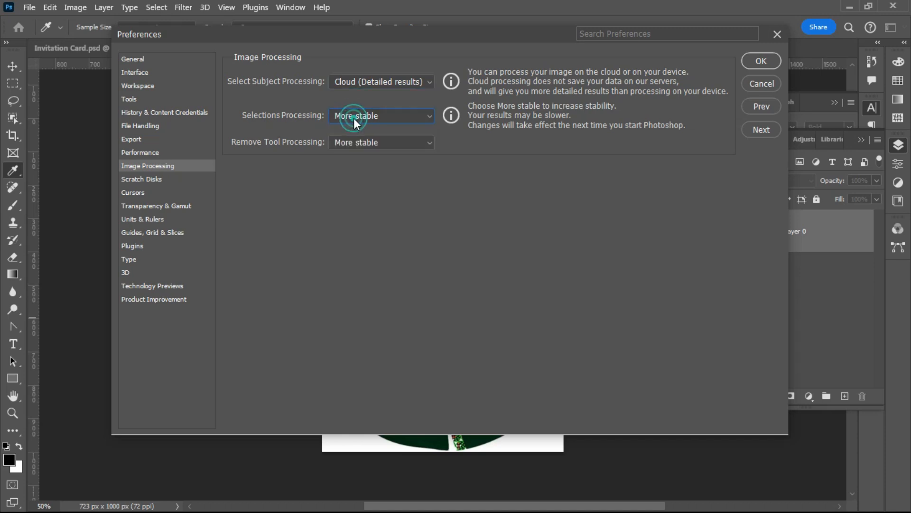
{"action": "left_click", "coordinate": [355, 142]}
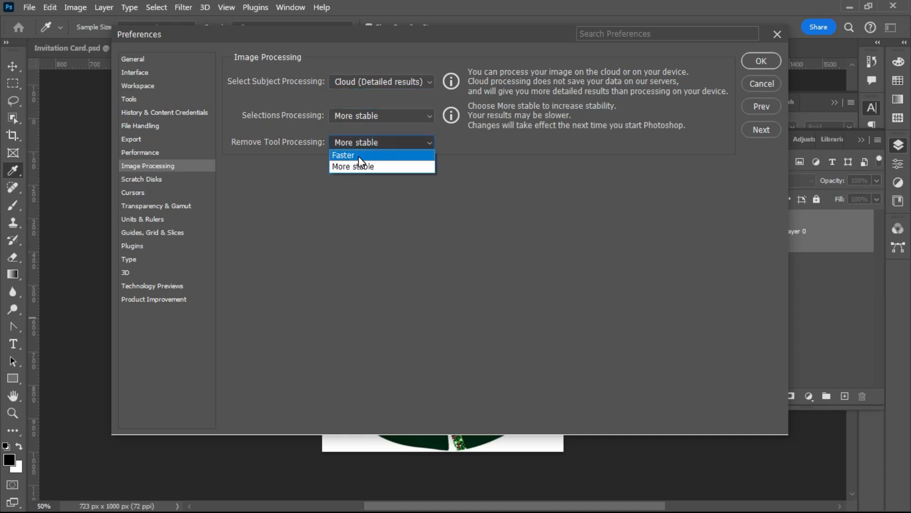
{"action": "left_click", "coordinate": [351, 117]}
{"action": "left_click", "coordinate": [351, 118]}
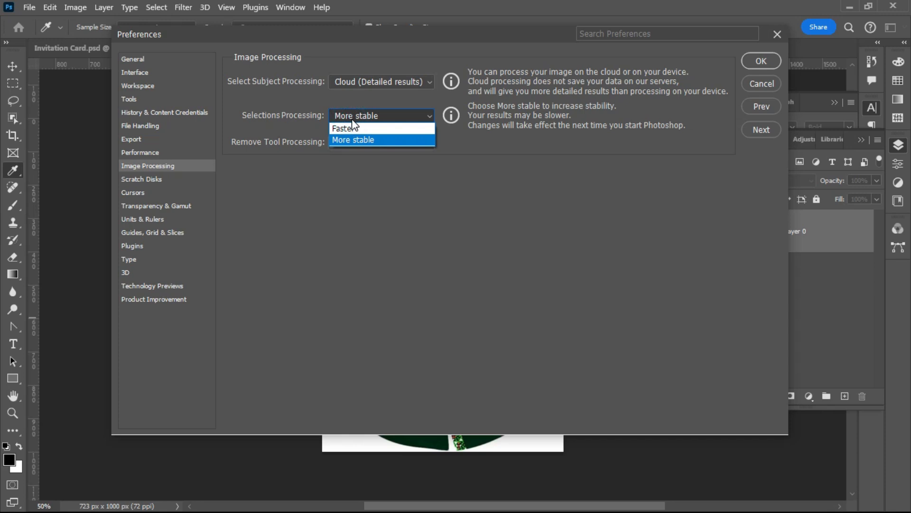
{"action": "left_click", "coordinate": [352, 118]}
{"action": "left_click", "coordinate": [350, 142]}
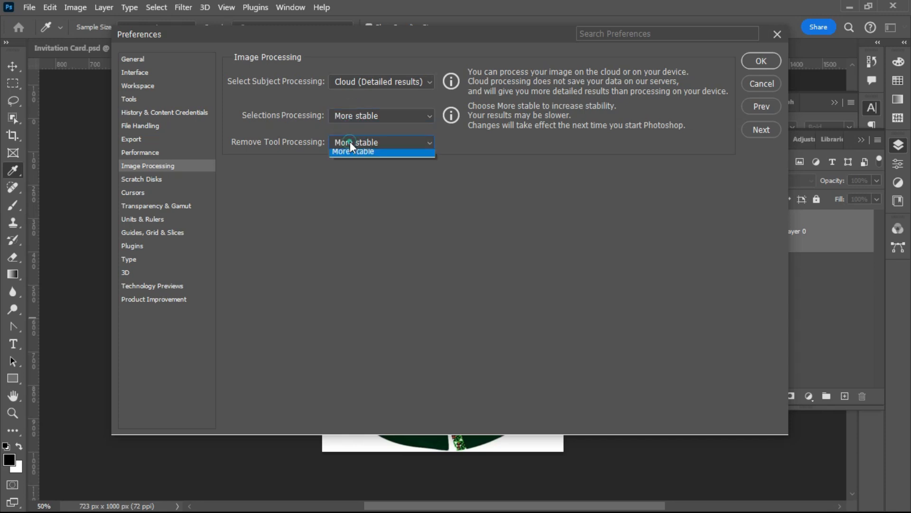
{"action": "left_click", "coordinate": [346, 114]}
{"action": "left_click", "coordinate": [346, 114]}
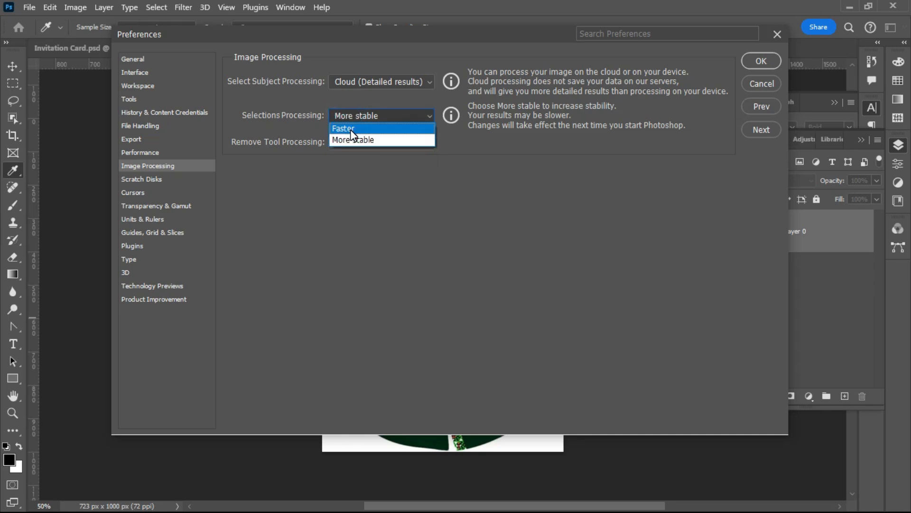
{"action": "left_click", "coordinate": [352, 129]}
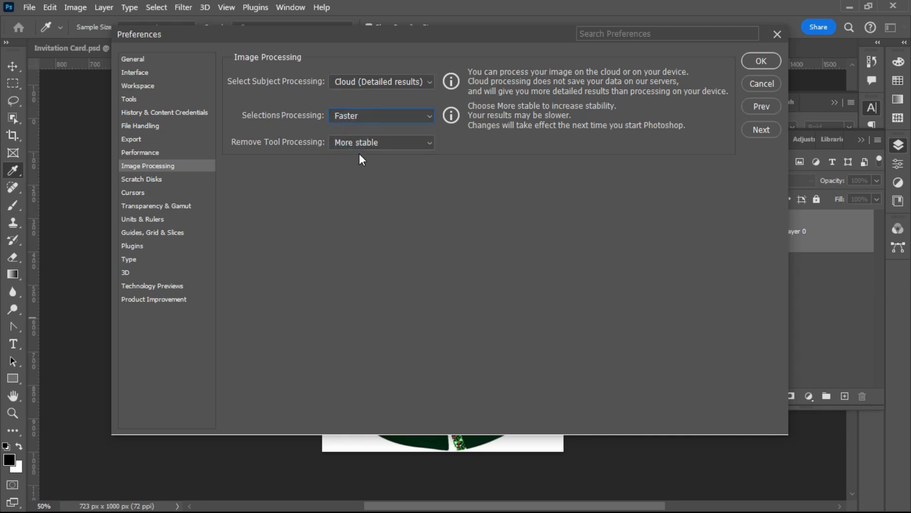
{"action": "left_click", "coordinate": [748, 59]}
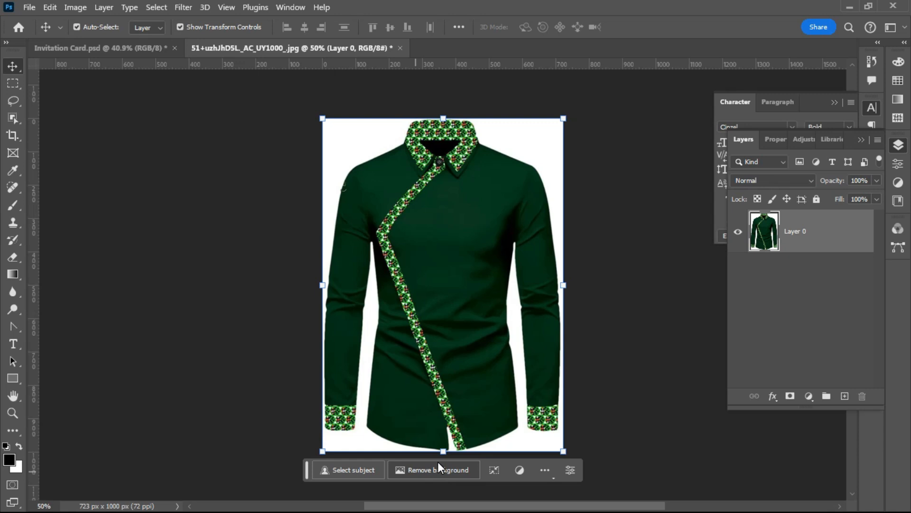
- Remove the shirt's white background, apply the layer mask, and drag the cut-out onto the invitation card
{"action": "left_click", "coordinate": [438, 470]}
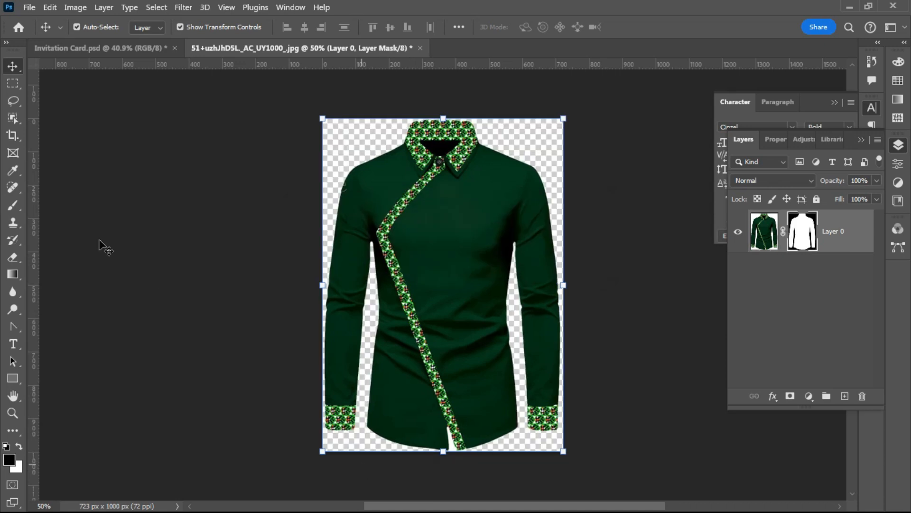
{"action": "mouse_move", "coordinate": [470, 209]}
{"action": "left_mouse_down"}
{"action": "mouse_move", "coordinate": [431, 224]}
{"action": "mouse_move", "coordinate": [457, 230]}
{"action": "mouse_move", "coordinate": [468, 211]}
{"action": "mouse_move", "coordinate": [476, 226]}
{"action": "left_mouse_up"}
{"action": "right_click", "coordinate": [802, 231]}
{"action": "left_click", "coordinate": [799, 269]}
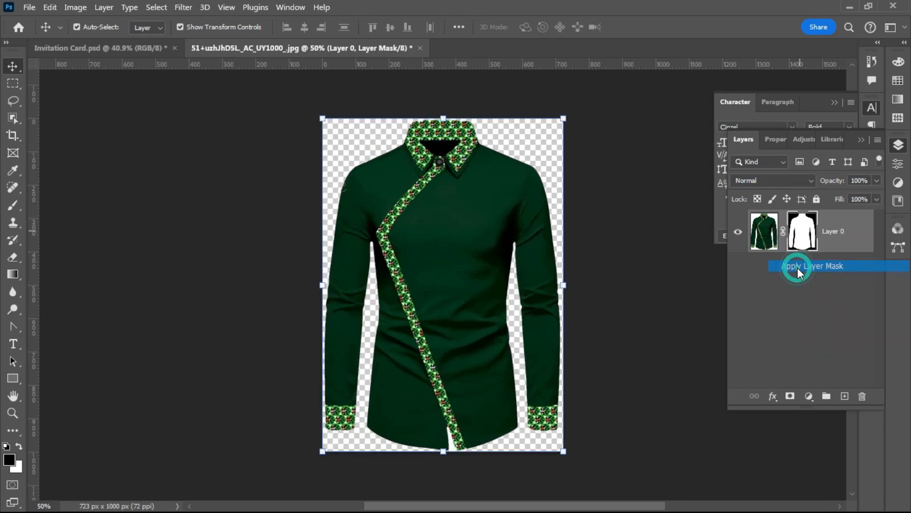
{"action": "left_click_drag", "start_coordinate": [456, 234], "coordinate": [209, 244]}
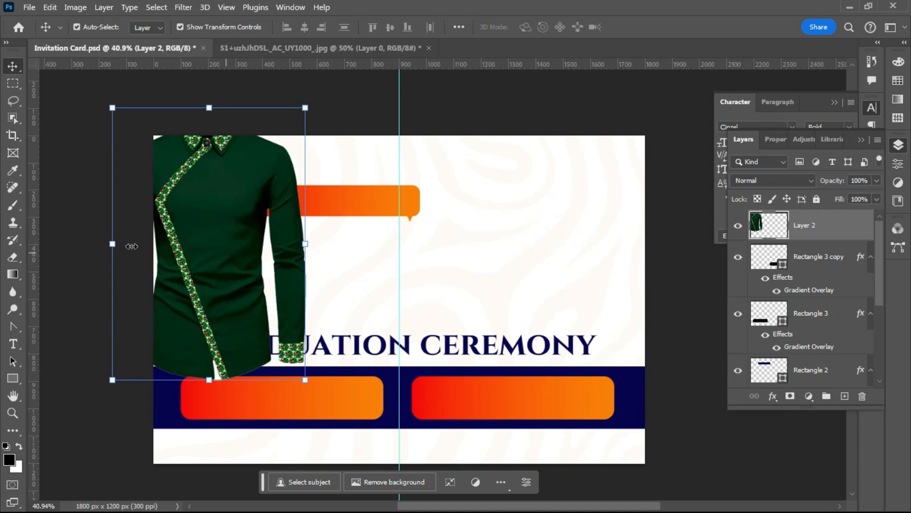
- Shrink the upright shirt into the card's top-left corner, then close the shirt photo without saving
{"action": "left_click_drag", "start_coordinate": [305, 243], "coordinate": [201, 243]}
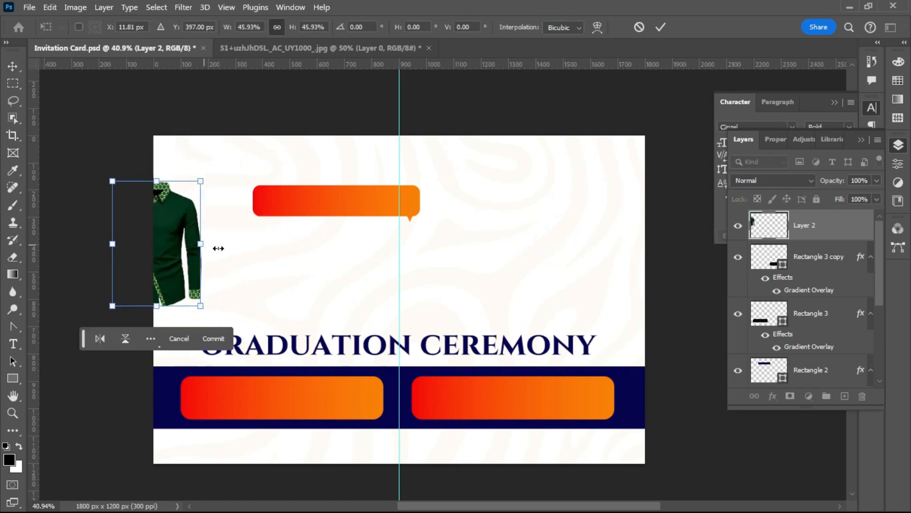
{"action": "key", "text": "Return"}
{"action": "left_click_drag", "start_coordinate": [160, 255], "coordinate": [189, 211]}
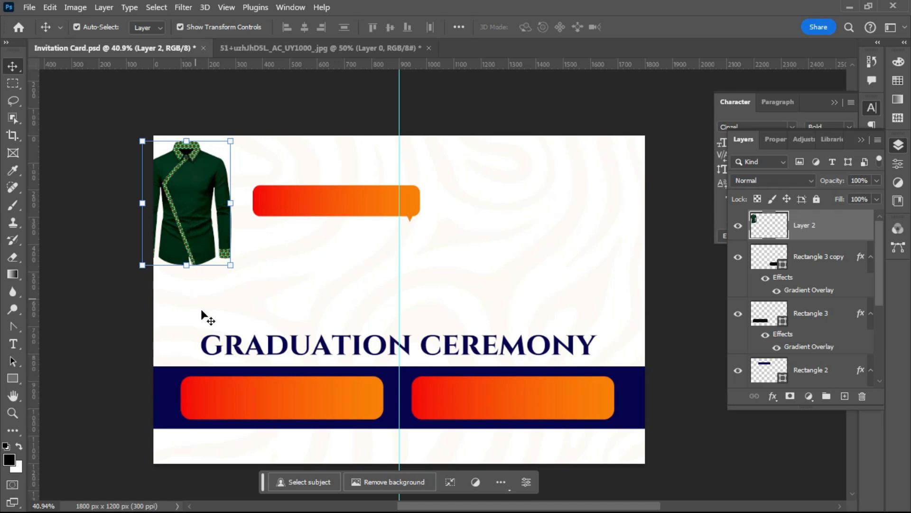
{"action": "left_click", "coordinate": [186, 265]}
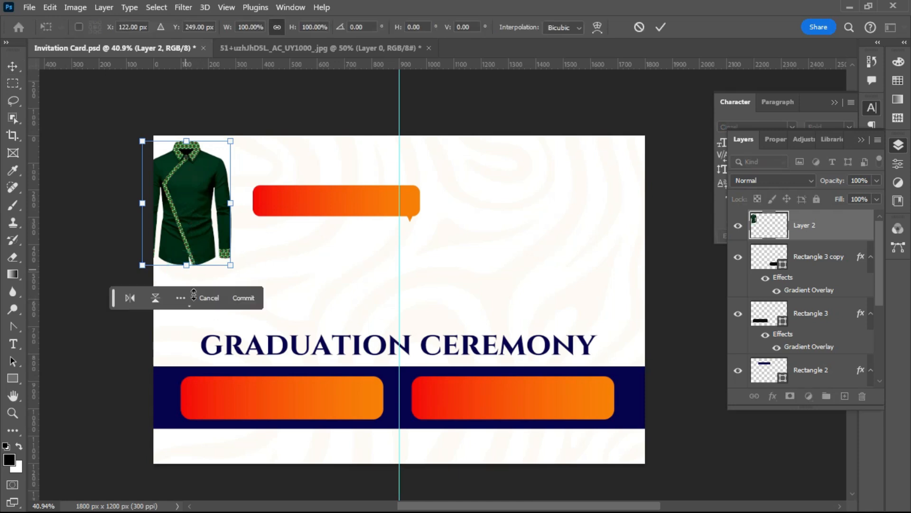
{"action": "left_click_drag", "start_coordinate": [250, 274], "coordinate": [242, 291]}
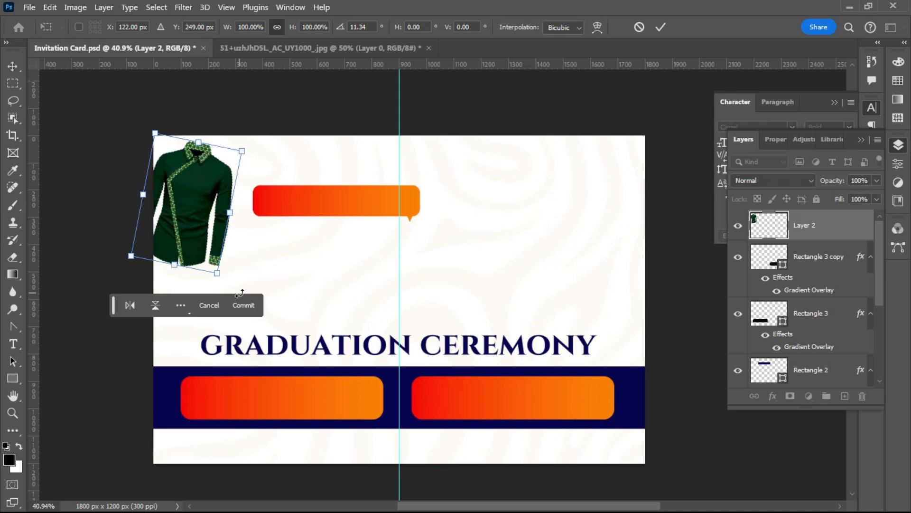
{"action": "key", "text": "Escape"}
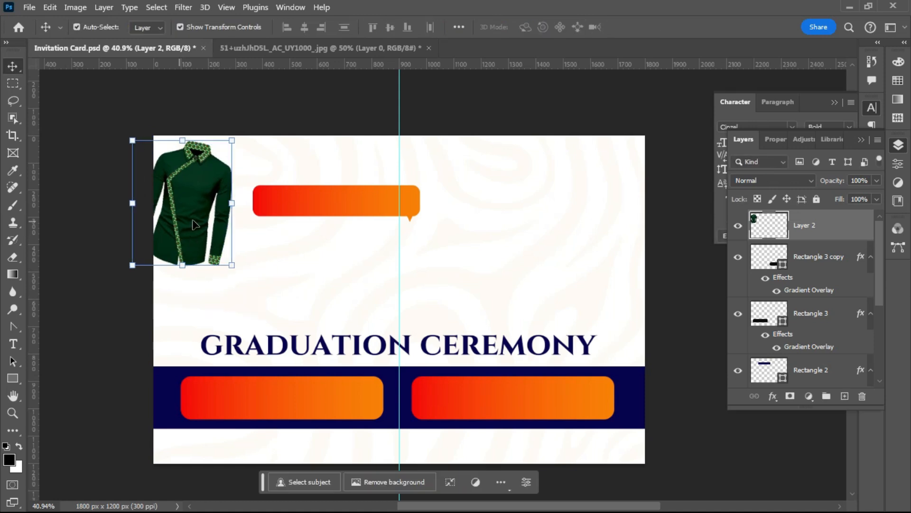
{"action": "left_click_drag", "start_coordinate": [189, 212], "coordinate": [178, 199]}
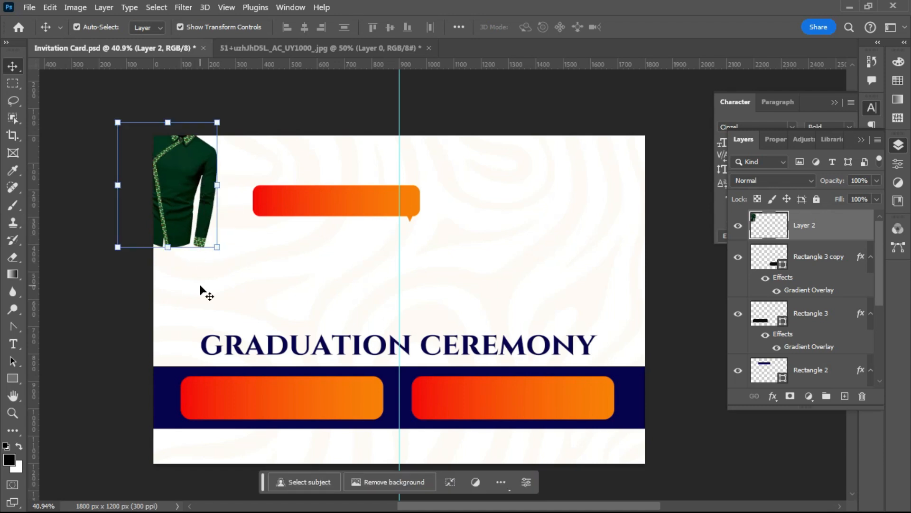
{"action": "left_click", "coordinate": [199, 285]}
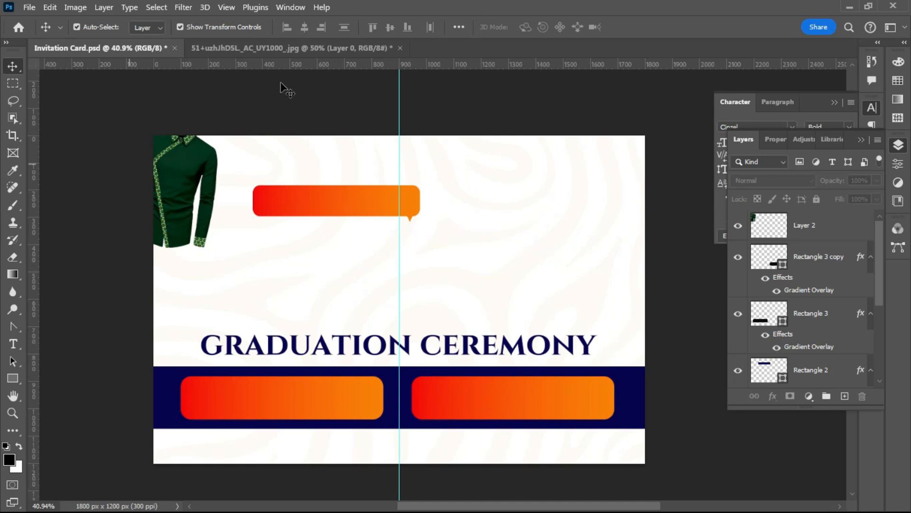
{"action": "left_click", "coordinate": [400, 48]}
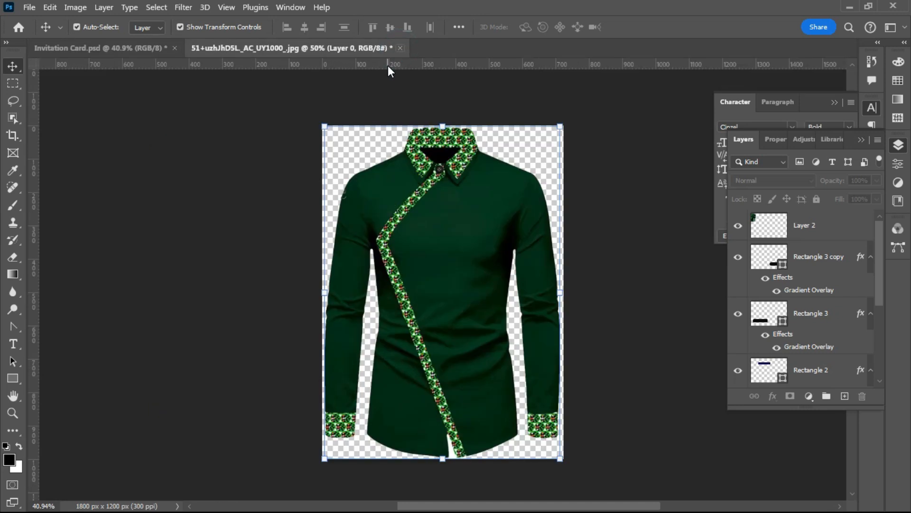
{"action": "left_click", "coordinate": [451, 203]}
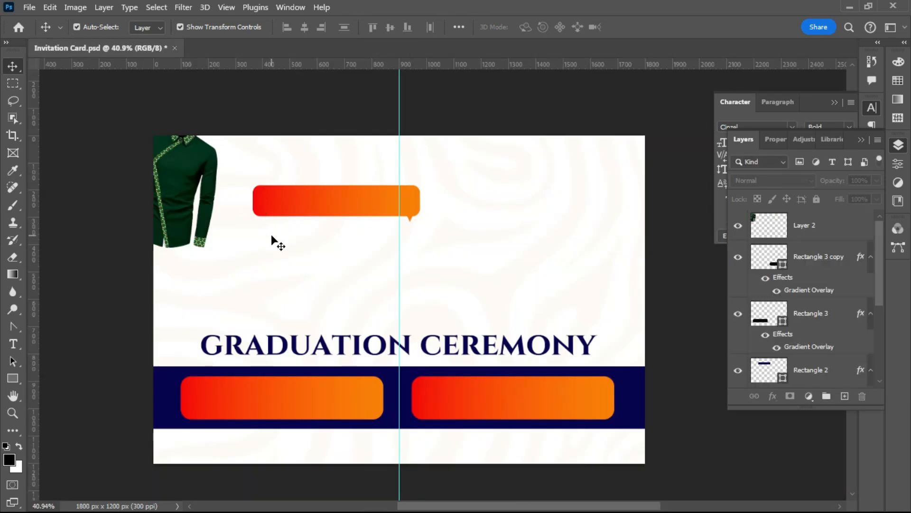
- Open the patterned dress photo 81oJ3i1hFYL_AC_UY1000_.jpg
{"action": "left_click", "coordinate": [29, 7]}
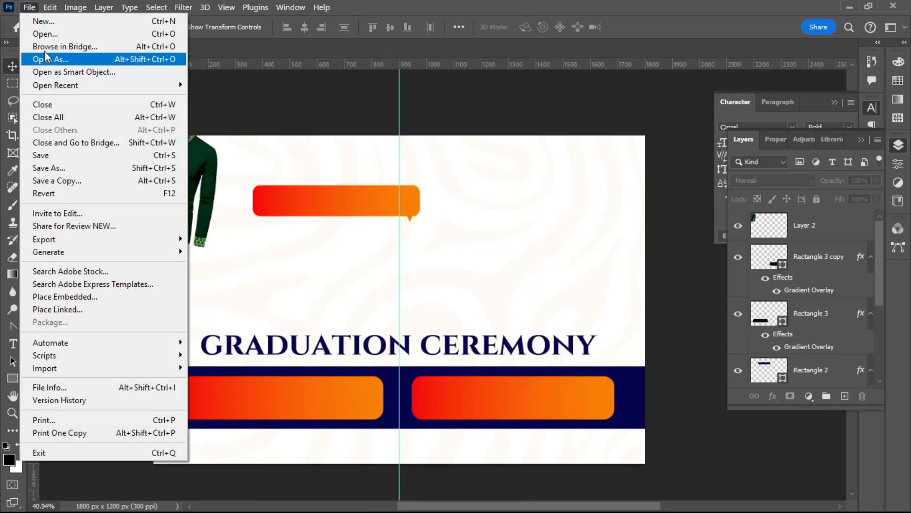
{"action": "left_click", "coordinate": [49, 33]}
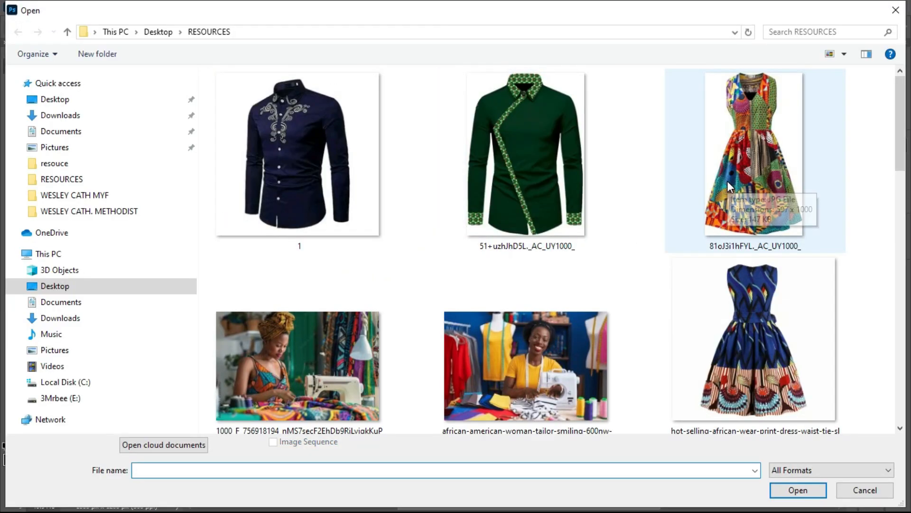
{"action": "double_click", "coordinate": [732, 170]}
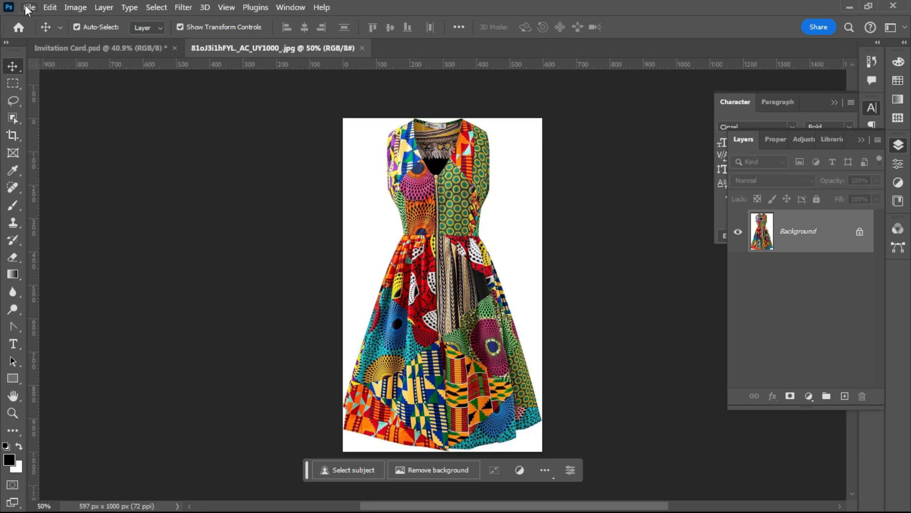
- Remove the dress photo's white background
{"action": "left_click", "coordinate": [49, 8]}
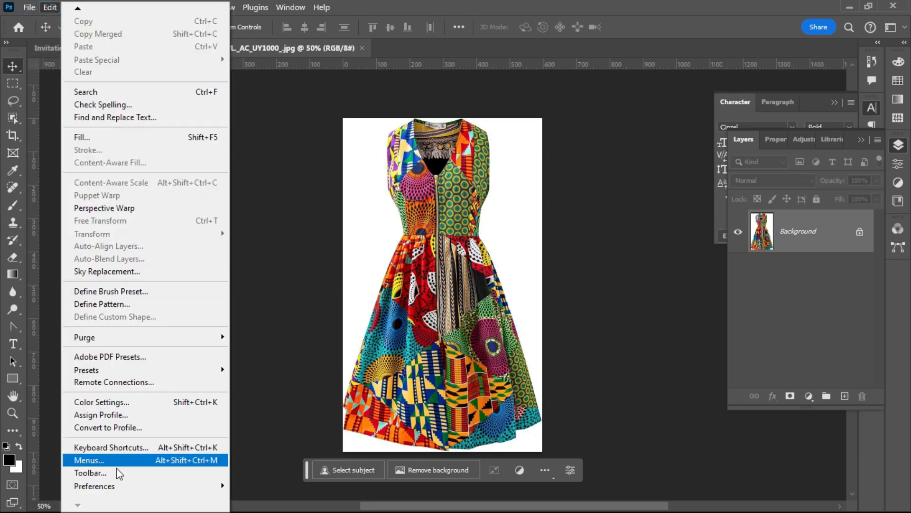
{"action": "mouse_move", "coordinate": [197, 489]}
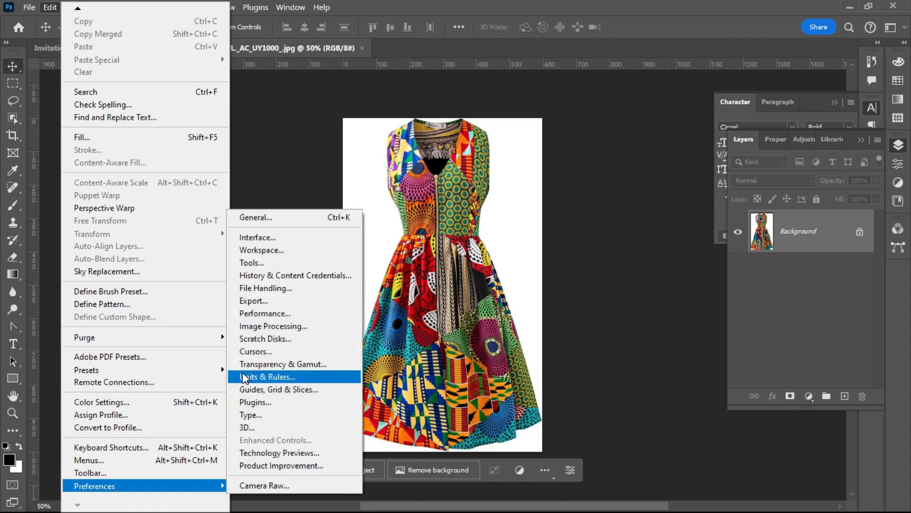
{"action": "left_click", "coordinate": [448, 286]}
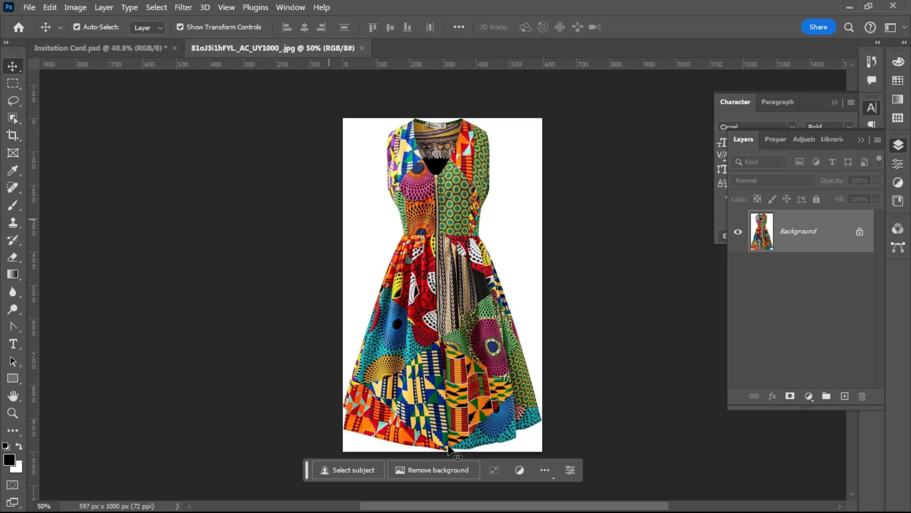
{"action": "left_click", "coordinate": [421, 468]}
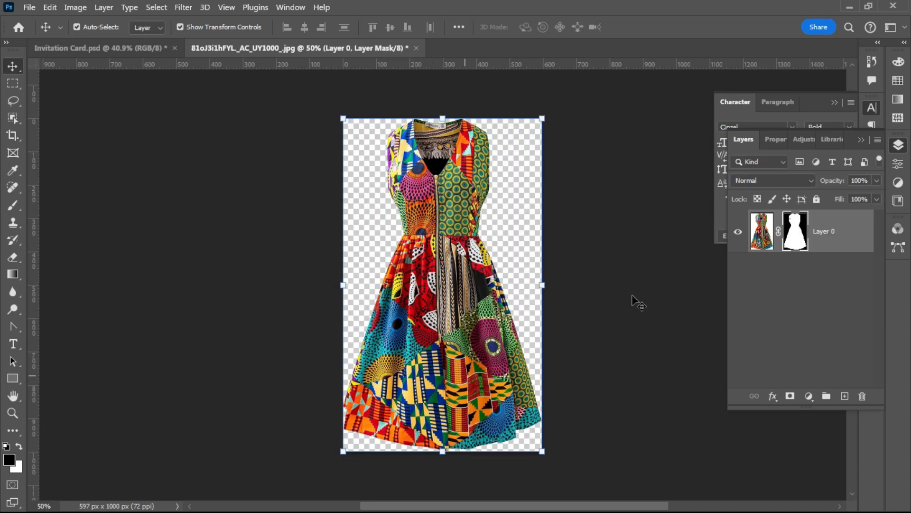
- Apply the dress's layer mask and drag the cut-out onto the invitation card
{"action": "right_click", "coordinate": [798, 233]}
{"action": "left_click", "coordinate": [807, 266]}
{"action": "left_click_drag", "start_coordinate": [443, 209], "coordinate": [247, 215]}
- Scale the dress to about 41.5%, place it beside the shirt, and move Layer 3 behind Layer 2
{"action": "key", "text": "ctrl+v"}
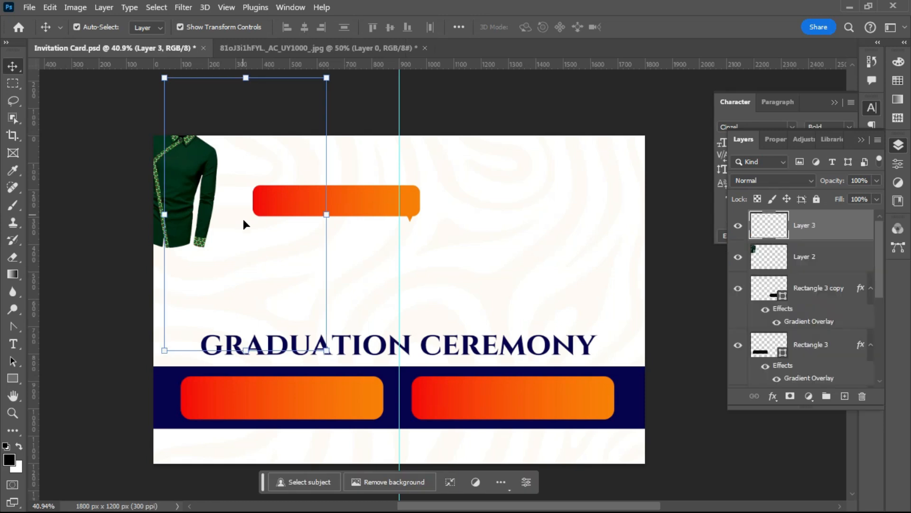
{"action": "left_click_drag", "start_coordinate": [327, 209], "coordinate": [235, 220]}
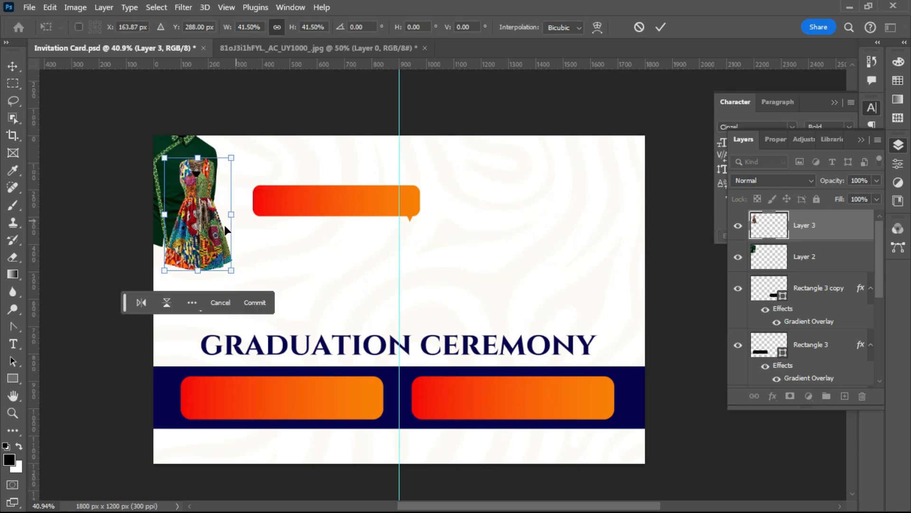
{"action": "key", "text": "Return"}
{"action": "left_click", "coordinate": [118, 171]}
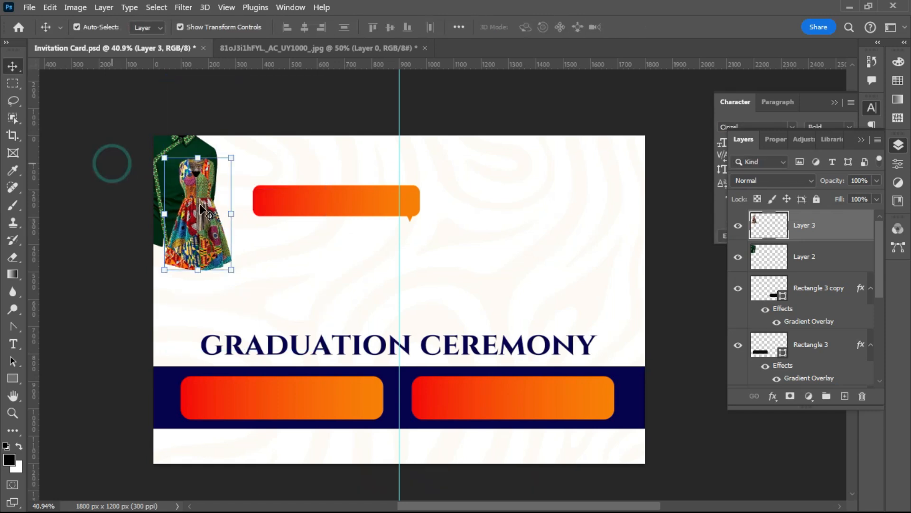
{"action": "left_click_drag", "start_coordinate": [199, 189], "coordinate": [210, 173]}
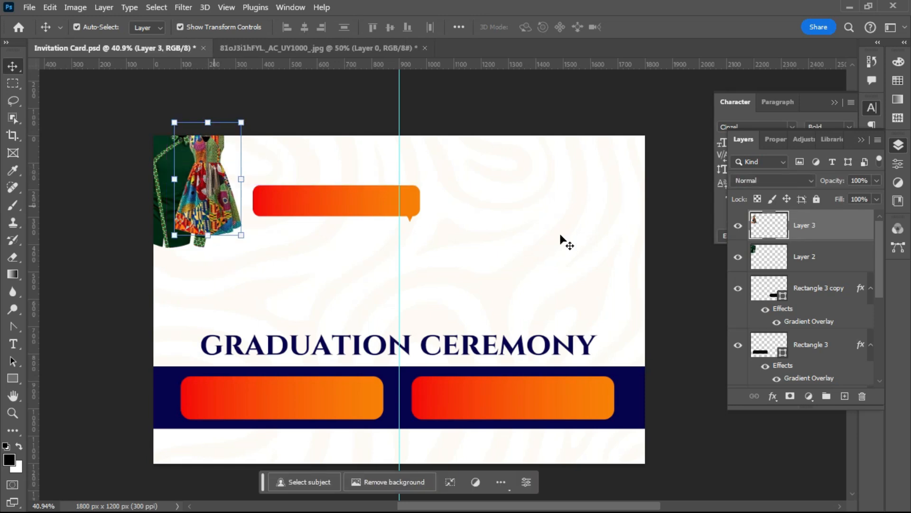
{"action": "left_click_drag", "start_coordinate": [835, 235], "coordinate": [815, 294]}
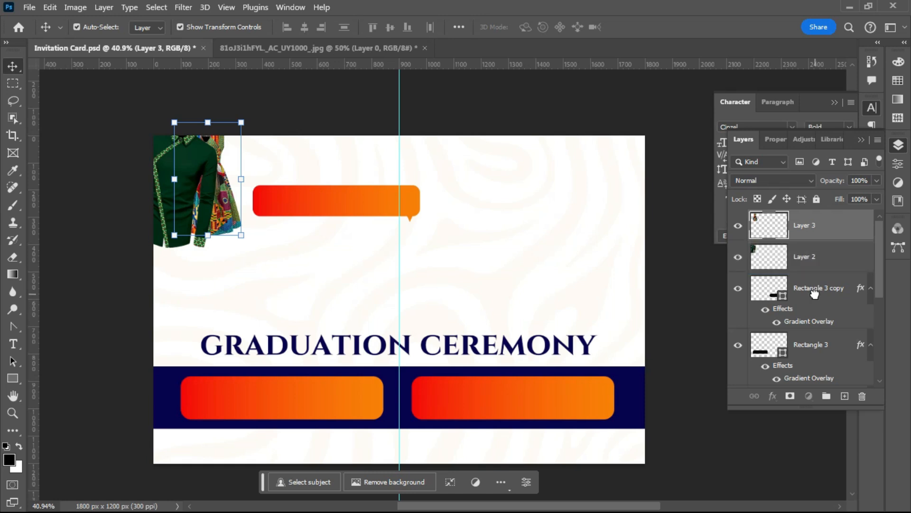
{"action": "left_click", "coordinate": [101, 172]}
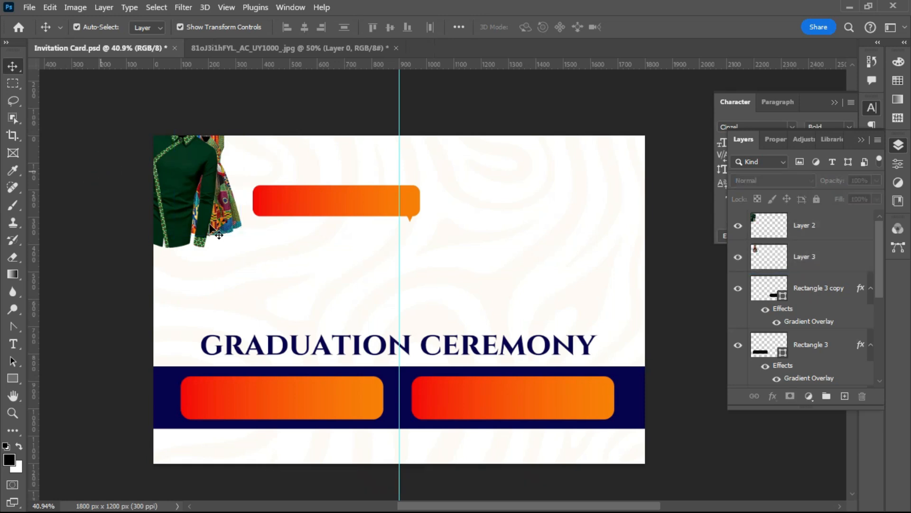
- Apply the pending dress transform and stack the dress layer above the shirt layer
{"action": "left_click", "coordinate": [224, 213]}
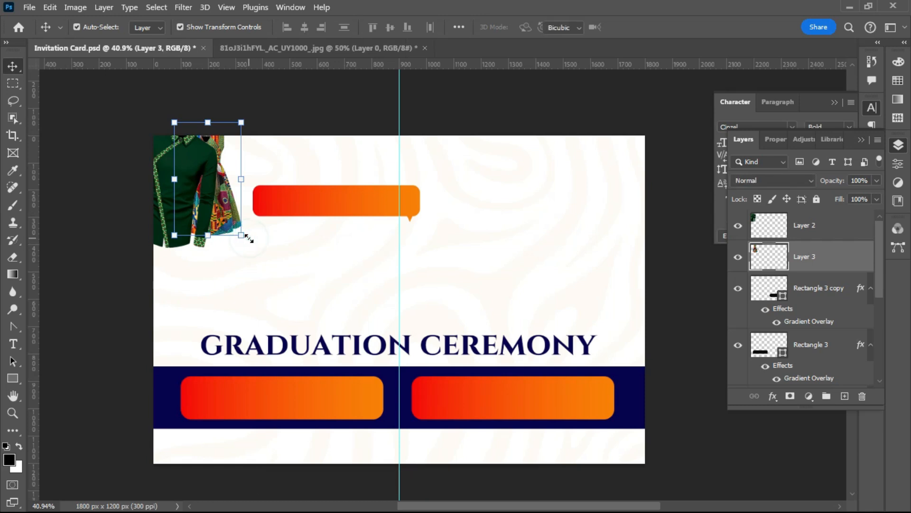
{"action": "left_click", "coordinate": [250, 253]}
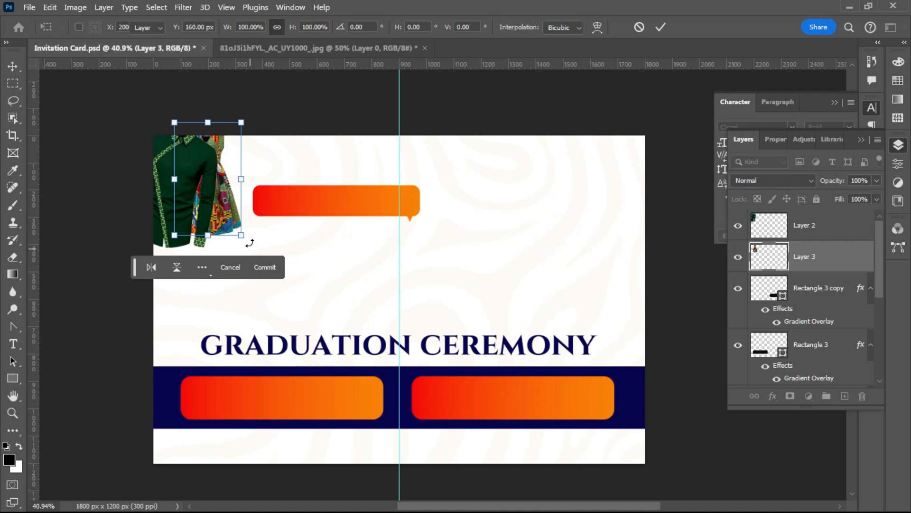
{"action": "key", "text": "Return"}
{"action": "left_click_drag", "start_coordinate": [805, 257], "coordinate": [798, 213]}
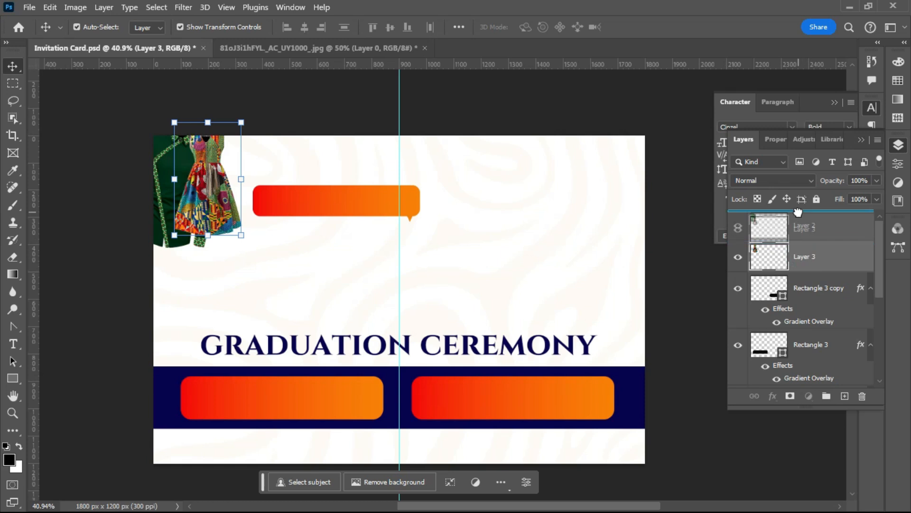
- Rotate the dress cut-out to tilt it, then confirm and deselect
{"action": "left_click", "coordinate": [202, 197]}
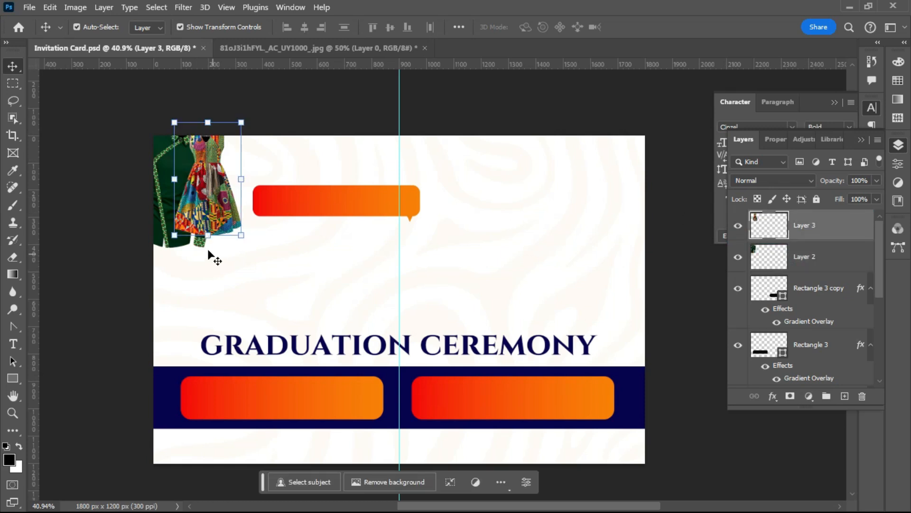
{"action": "left_click_drag", "start_coordinate": [212, 252], "coordinate": [183, 258]}
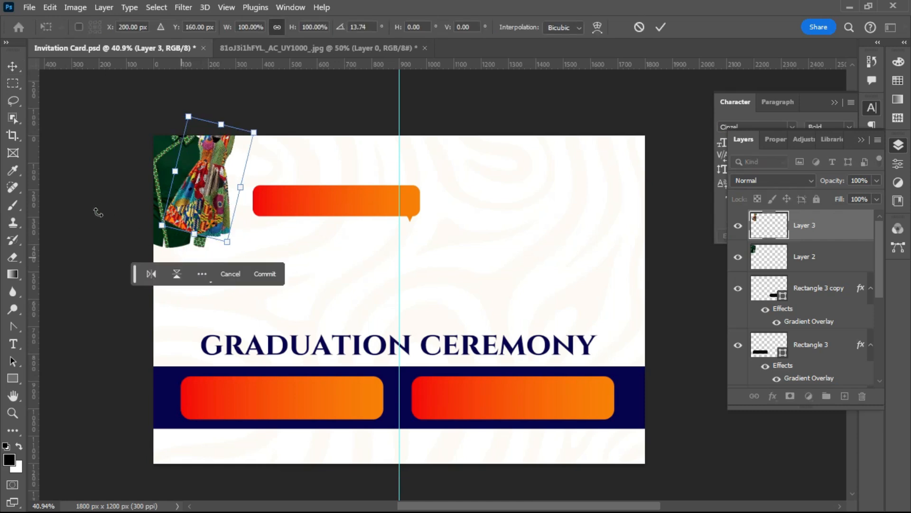
{"action": "left_click", "coordinate": [40, 122]}
{"action": "left_click", "coordinate": [76, 137]}
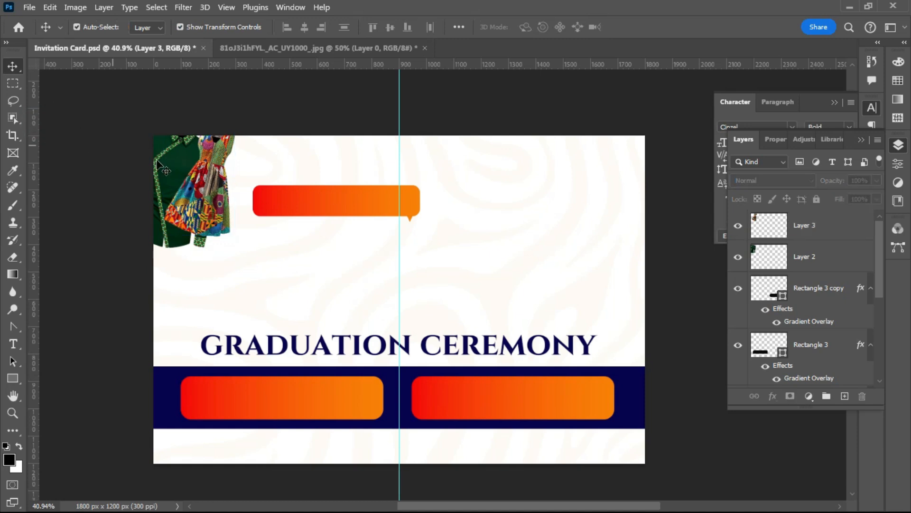
- Move the green shirt cut-out down about 94 px
{"action": "left_click", "coordinate": [163, 161]}
{"action": "mouse_move", "coordinate": [166, 161]}
{"action": "left_mouse_down"}
{"action": "mouse_move", "coordinate": [170, 190]}
{"action": "mouse_move", "coordinate": [175, 167]}
{"action": "mouse_move", "coordinate": [156, 166]}
{"action": "left_mouse_up"}
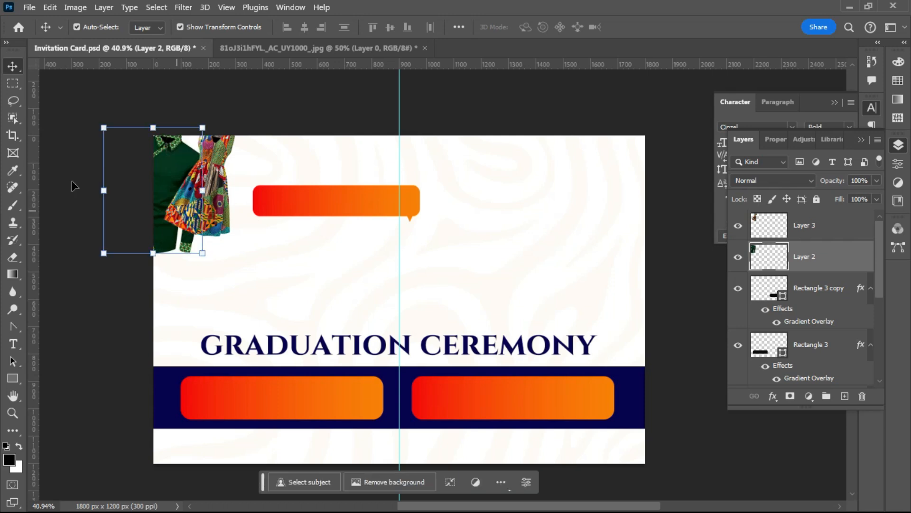
{"action": "left_click", "coordinate": [121, 205]}
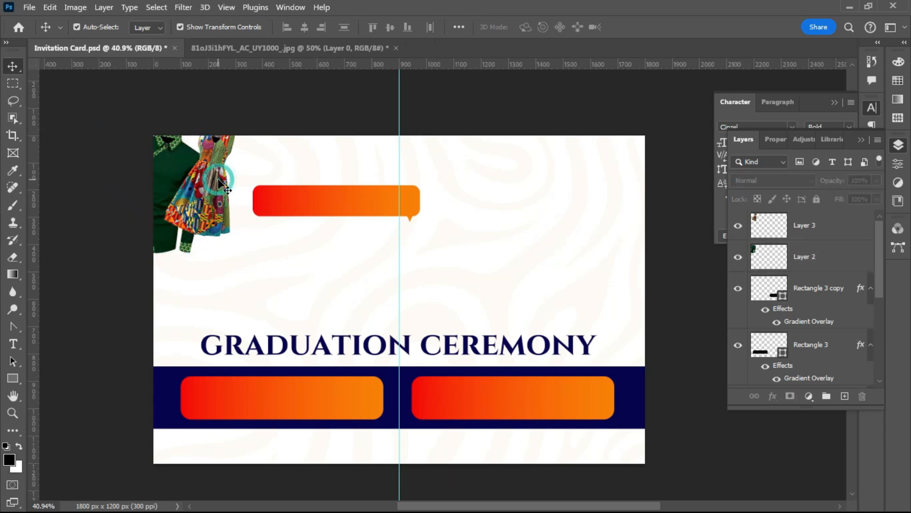
- Move the dress over the shirt and rotate it to a gentler tilt
{"action": "left_click", "coordinate": [204, 172]}
{"action": "left_click_drag", "start_coordinate": [204, 171], "coordinate": [205, 210]}
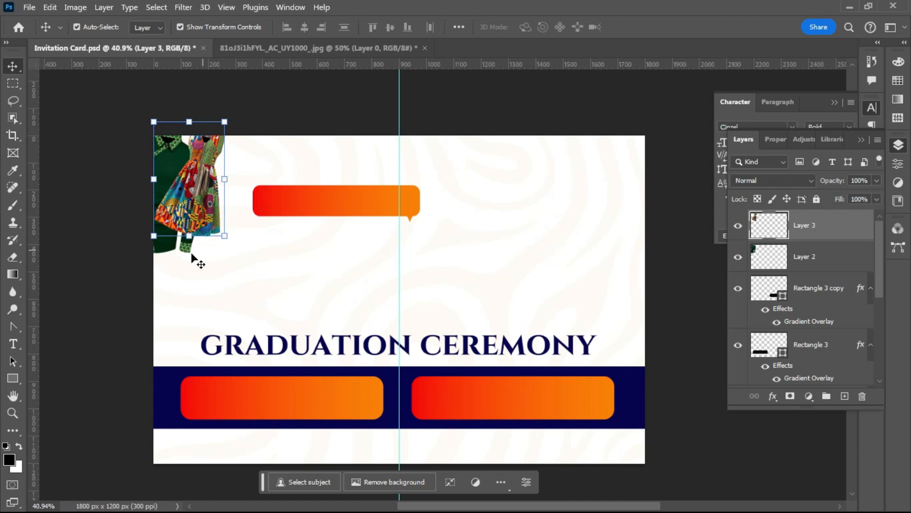
{"action": "left_click_drag", "start_coordinate": [222, 246], "coordinate": [233, 253]}
{"action": "key", "text": "Return"}
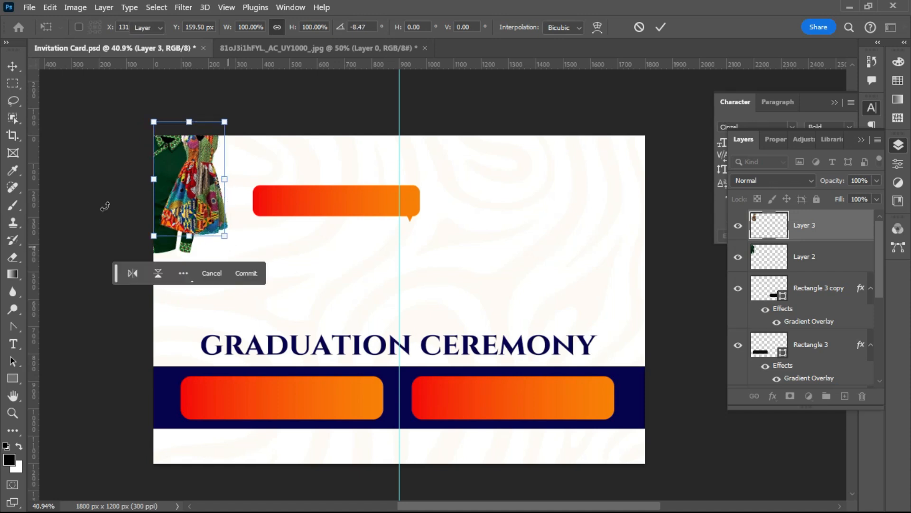
{"action": "left_click", "coordinate": [87, 184]}
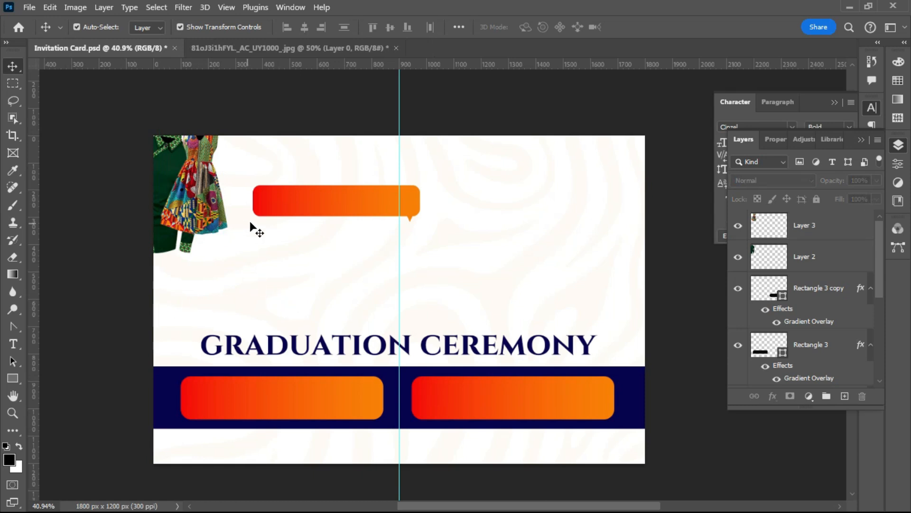
- Zoom in and start a horizontal text line between the speech bubble and title
{"action": "scroll", "coordinate": [248, 222], "scroll_direction": "up", "scroll_amount": 1}
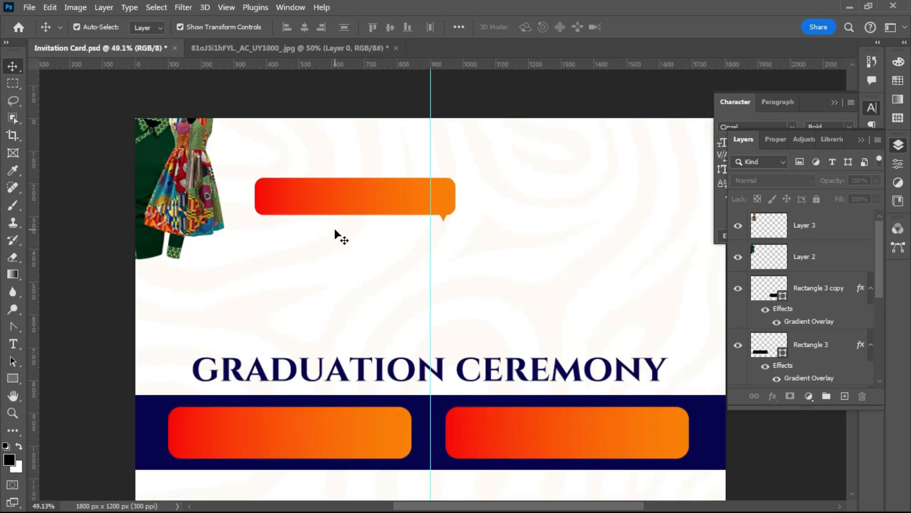
{"action": "scroll", "coordinate": [337, 228], "scroll_direction": "up", "scroll_amount": 1}
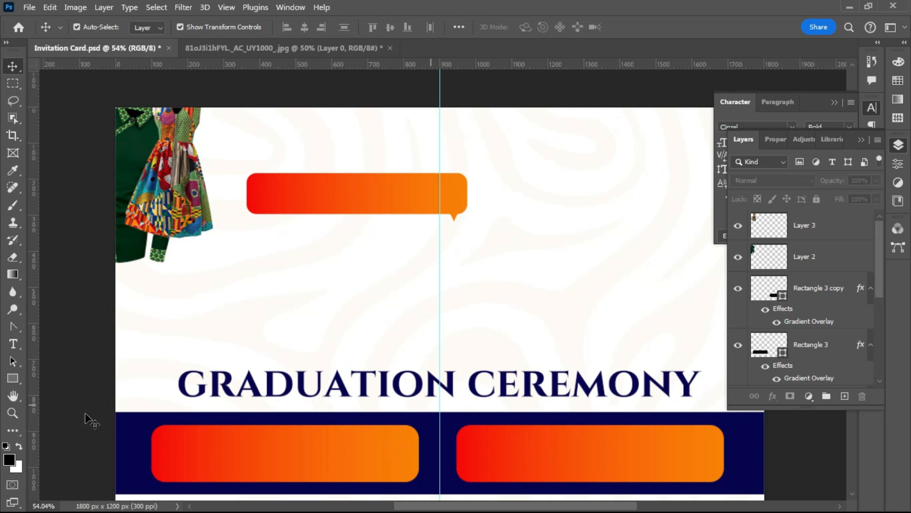
{"action": "left_click", "coordinate": [14, 340]}
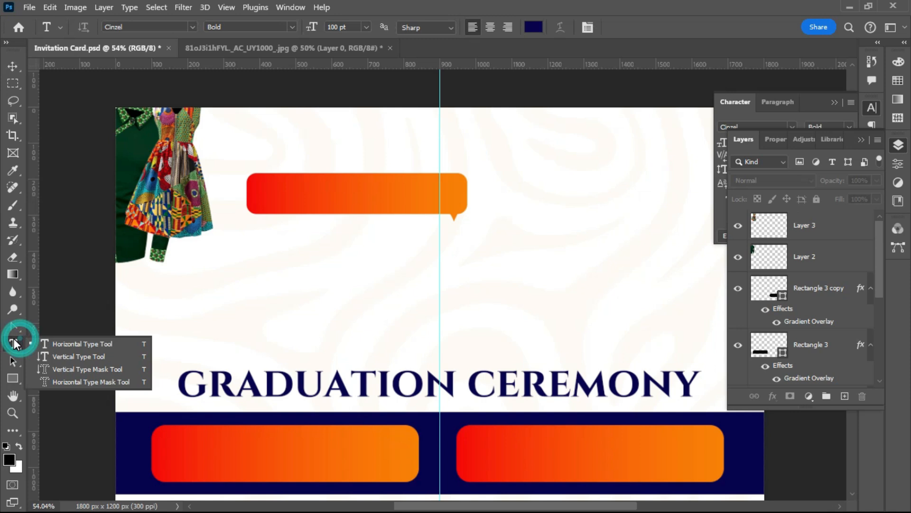
{"action": "left_click", "coordinate": [69, 343]}
{"action": "left_click", "coordinate": [252, 299]}
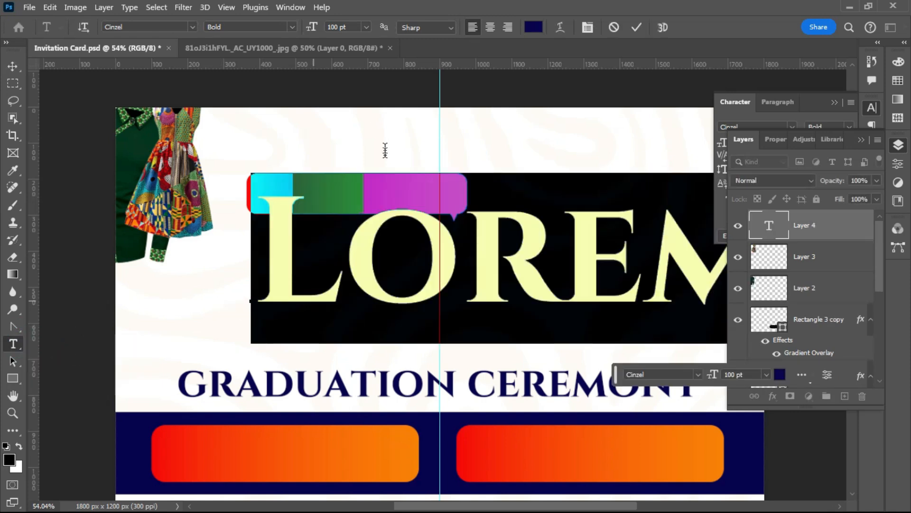
- Shrink the LOREM IPSUM text from 100 pt to 26 pt and select the whole line
{"action": "left_click_drag", "start_coordinate": [310, 27], "coordinate": [262, 32]}
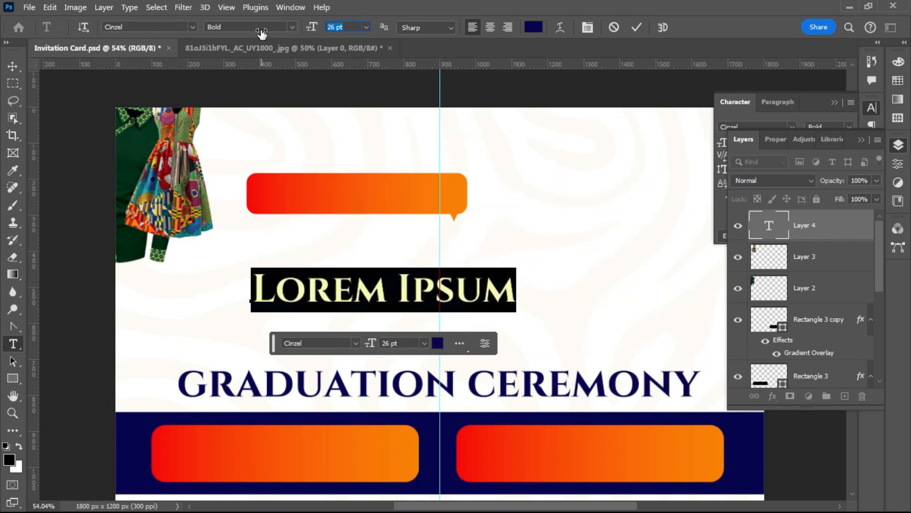
{"action": "left_click", "coordinate": [270, 284]}
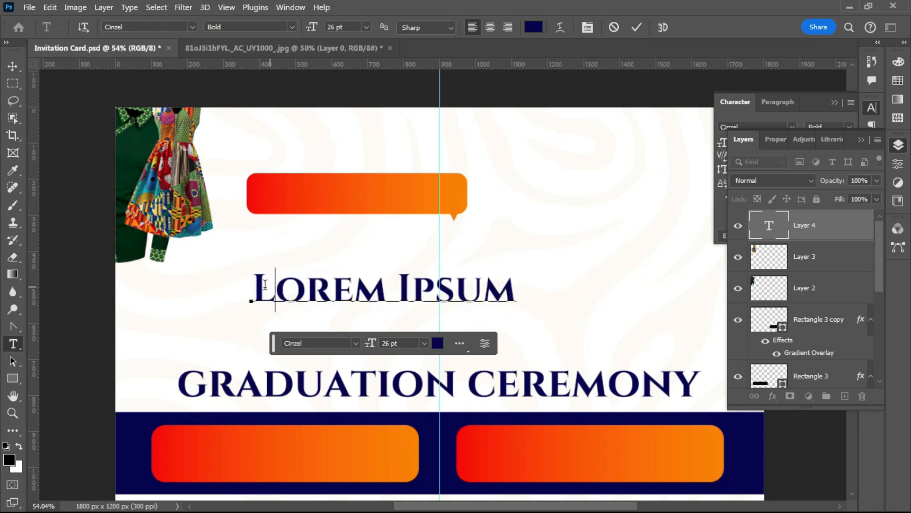
{"action": "left_click", "coordinate": [257, 288]}
{"action": "double_click", "coordinate": [257, 287]}
{"action": "left_click", "coordinate": [515, 299]}
{"action": "key", "text": "ctrl+a"}
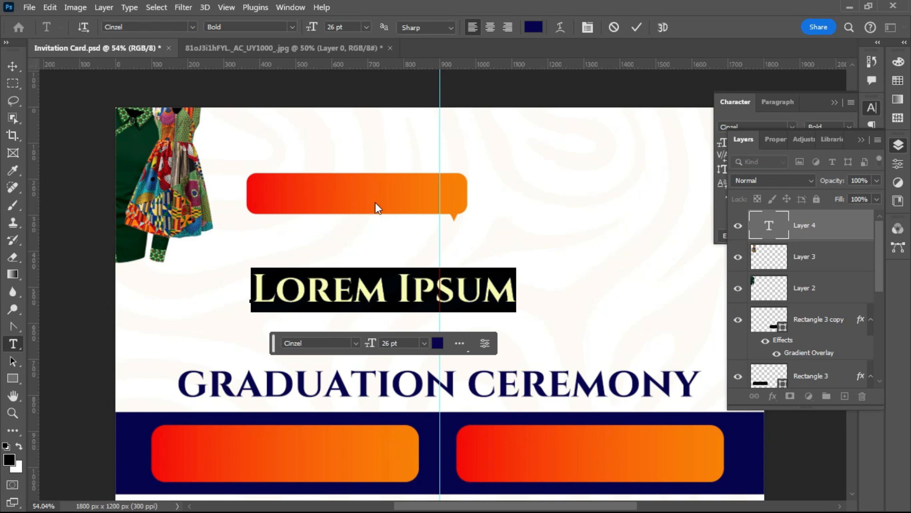
- Commit the Lorem Ipsum text, save Invitation Card.psd, and quit without saving the dress jpg
{"action": "left_click", "coordinate": [633, 27]}
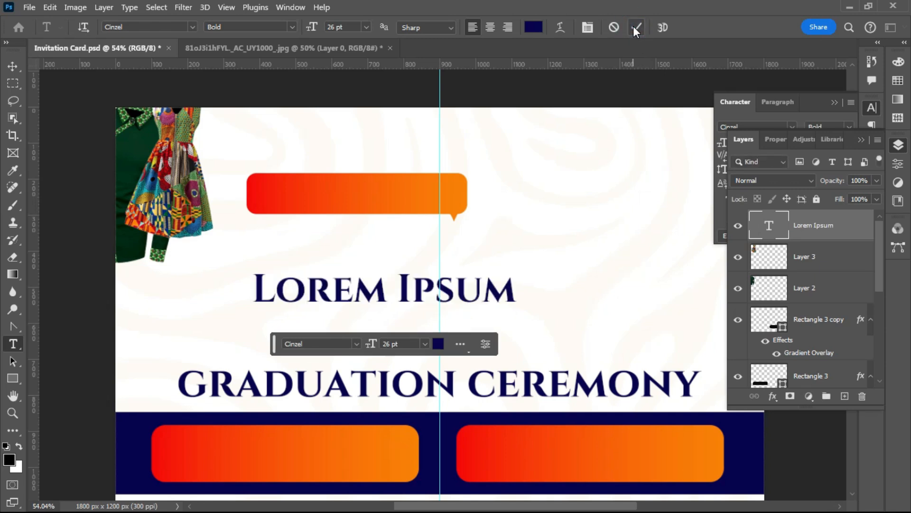
{"action": "left_click", "coordinate": [11, 63]}
{"action": "left_click", "coordinate": [29, 7]}
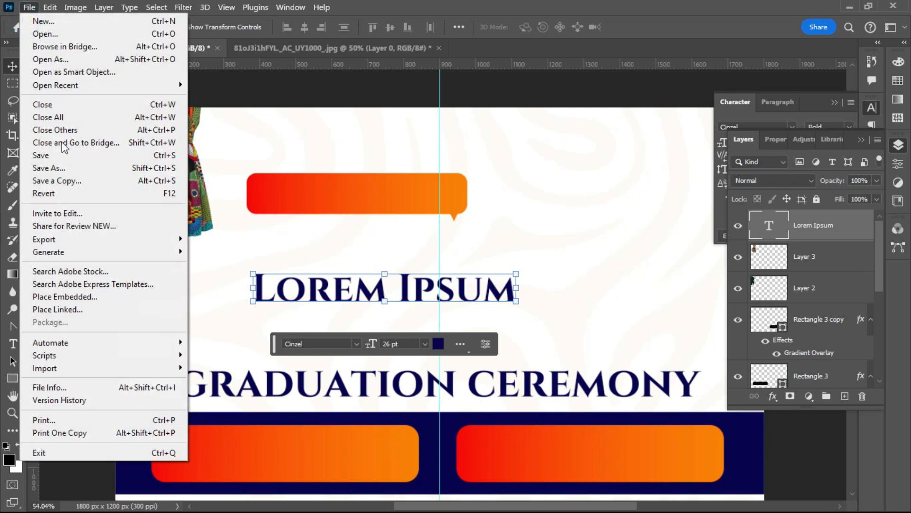
{"action": "left_click", "coordinate": [51, 156]}
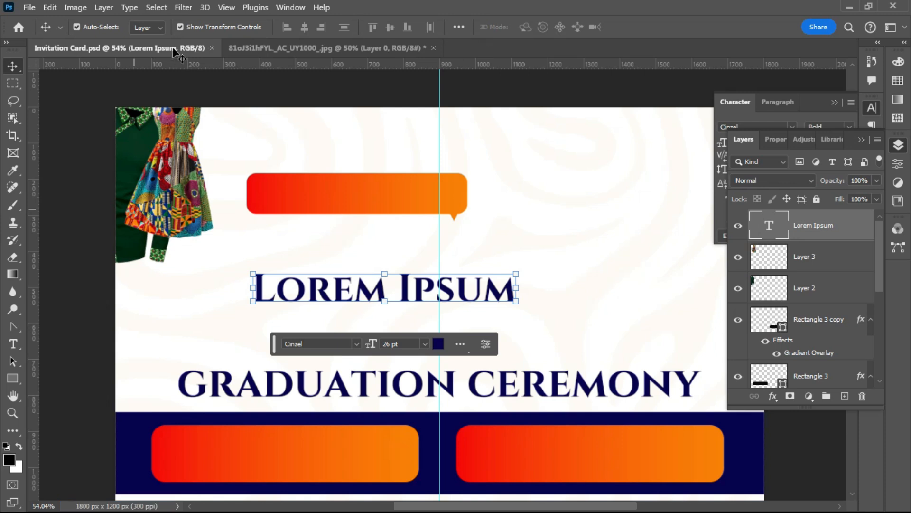
{"action": "left_click", "coordinate": [899, 5]}
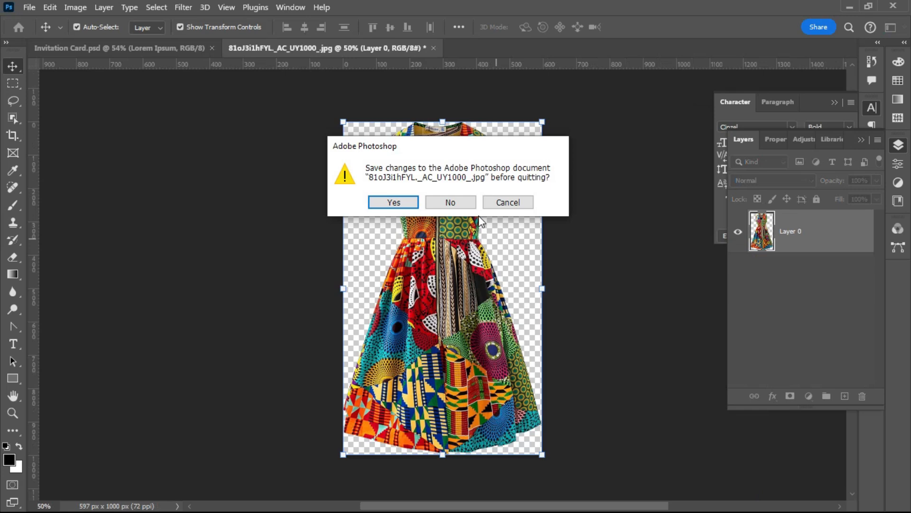
{"action": "left_click", "coordinate": [454, 201]}
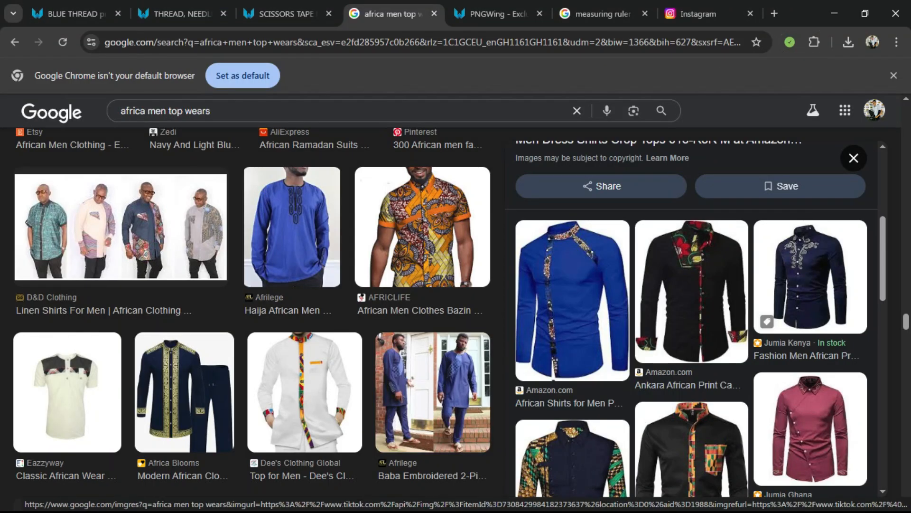
- Move the Photoshop taskbar icon next to Illustrator's and relaunch Photoshop from it
{"action": "key", "text": "super"}
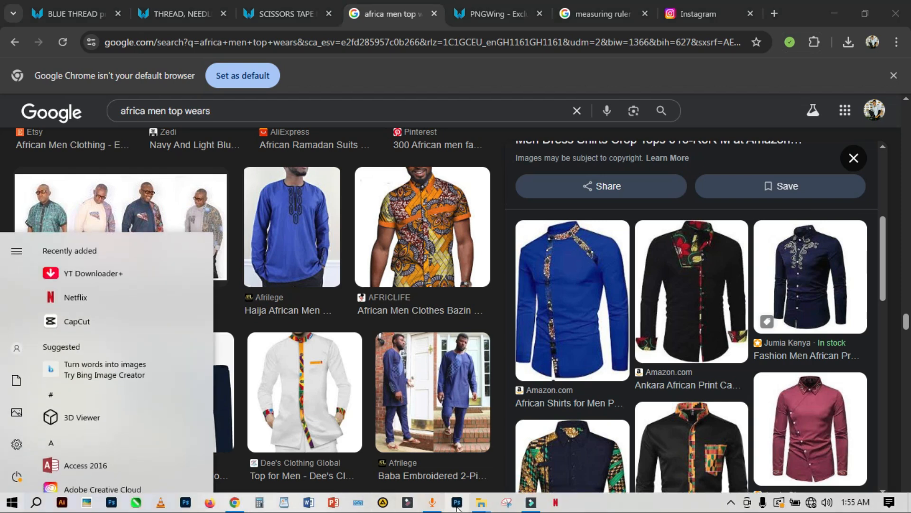
{"action": "left_click_drag", "start_coordinate": [457, 506], "coordinate": [87, 506]}
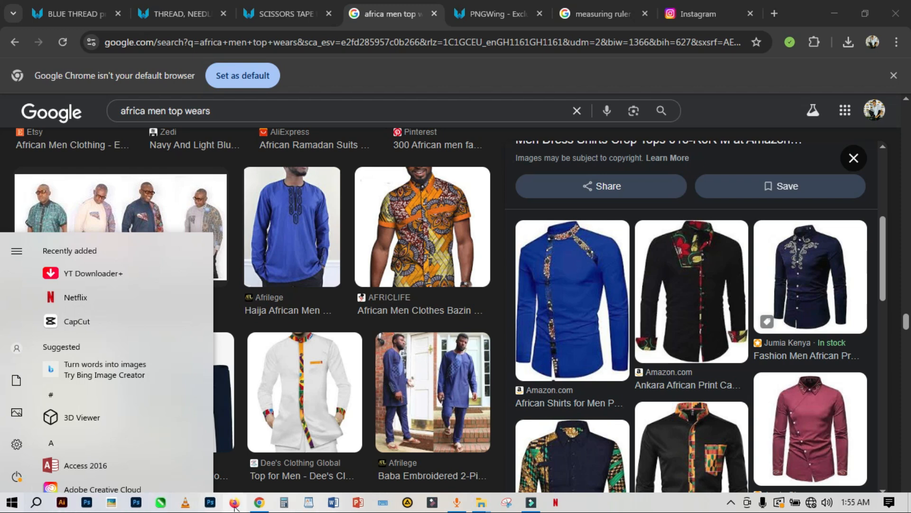
{"action": "right_click", "coordinate": [209, 503]}
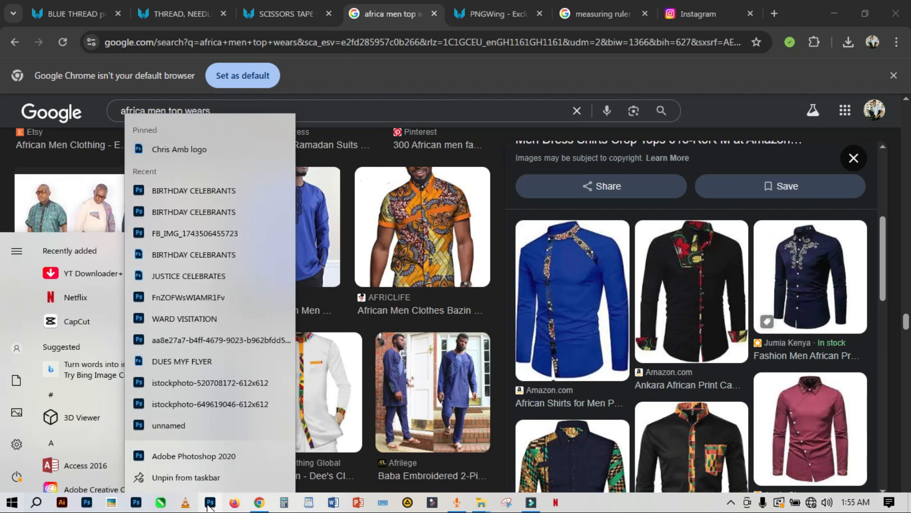
{"action": "left_click", "coordinate": [209, 506]}
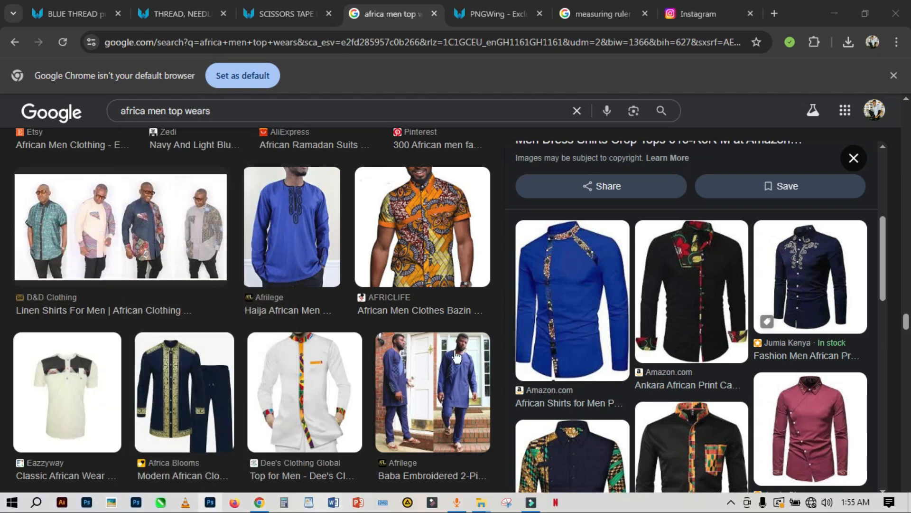
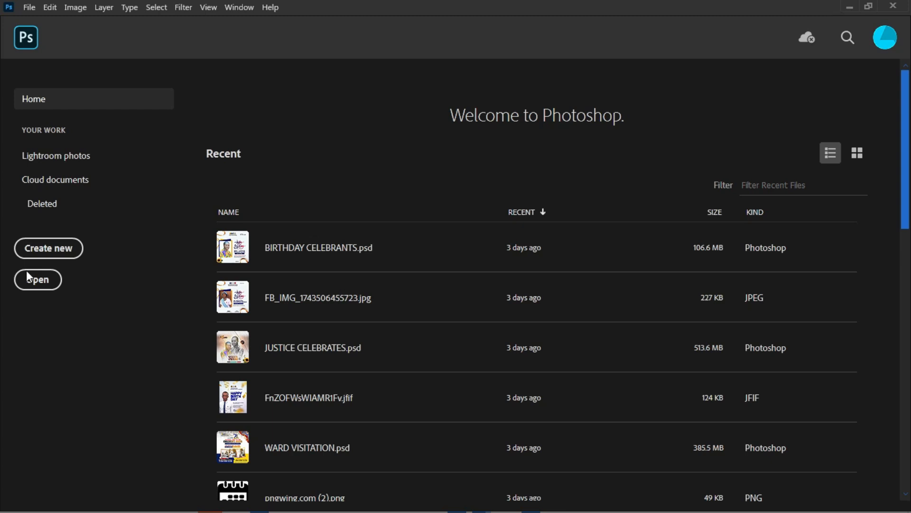
- Open Invitation Card.psd from the Desktop's RESOURCES folder via the Home screen
{"action": "left_click", "coordinate": [37, 282]}
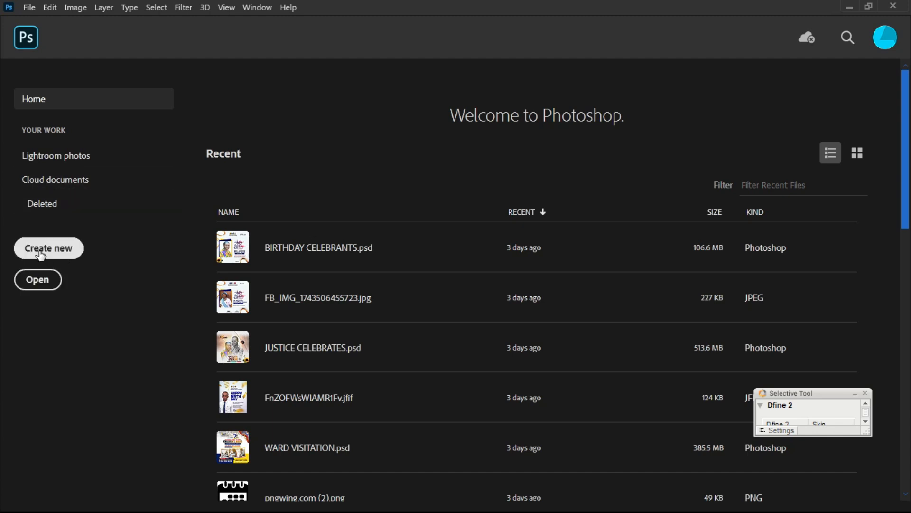
{"action": "left_click", "coordinate": [35, 285]}
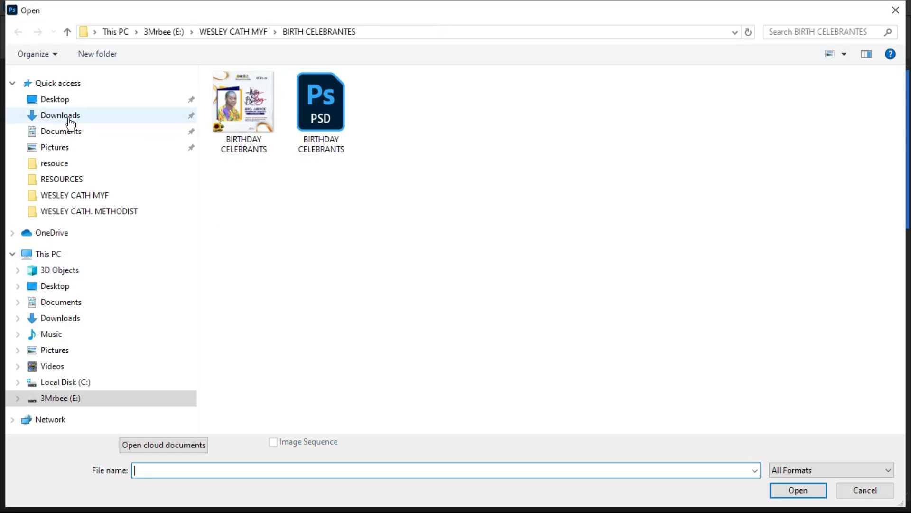
{"action": "left_click", "coordinate": [51, 102]}
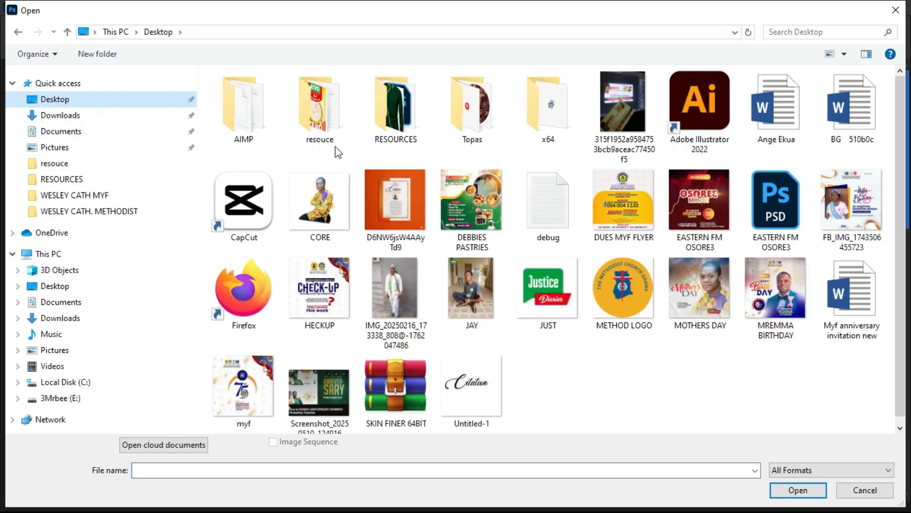
{"action": "double_click", "coordinate": [401, 114]}
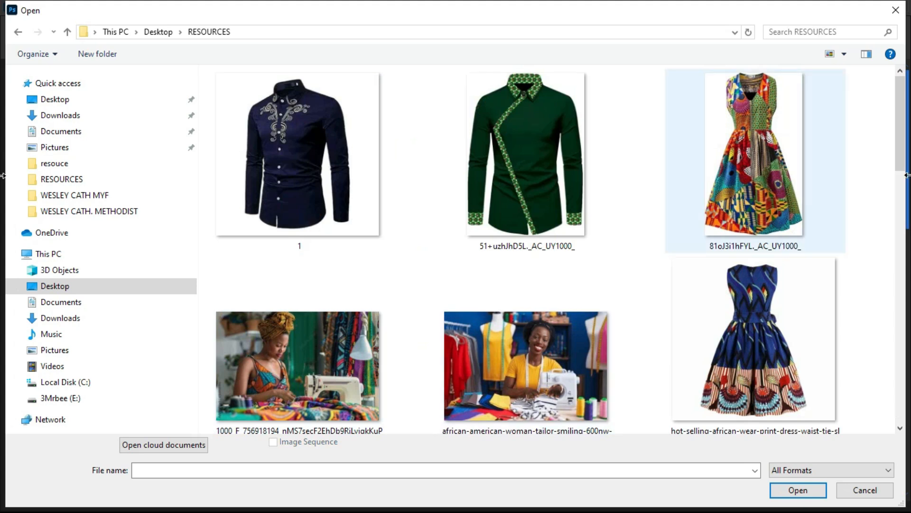
{"action": "scroll", "coordinate": [902, 140], "scroll_direction": "down", "scroll_amount": 5}
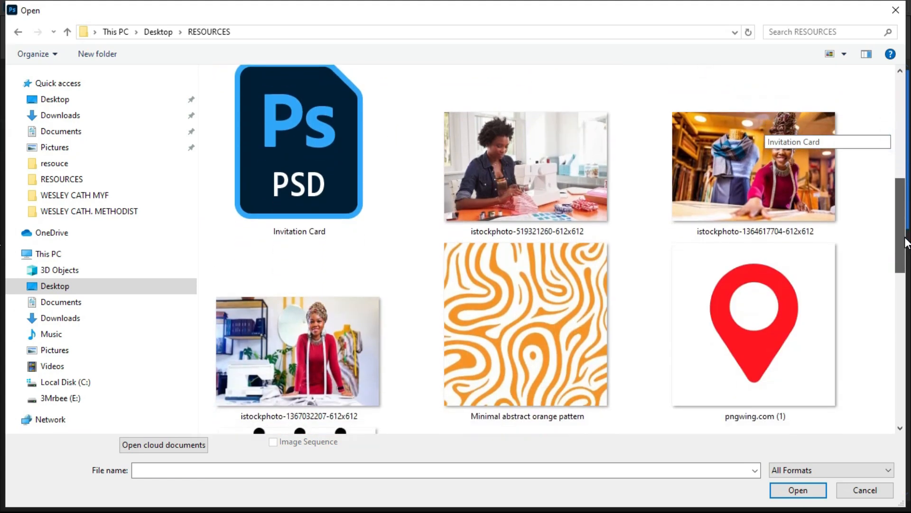
{"action": "double_click", "coordinate": [302, 153]}
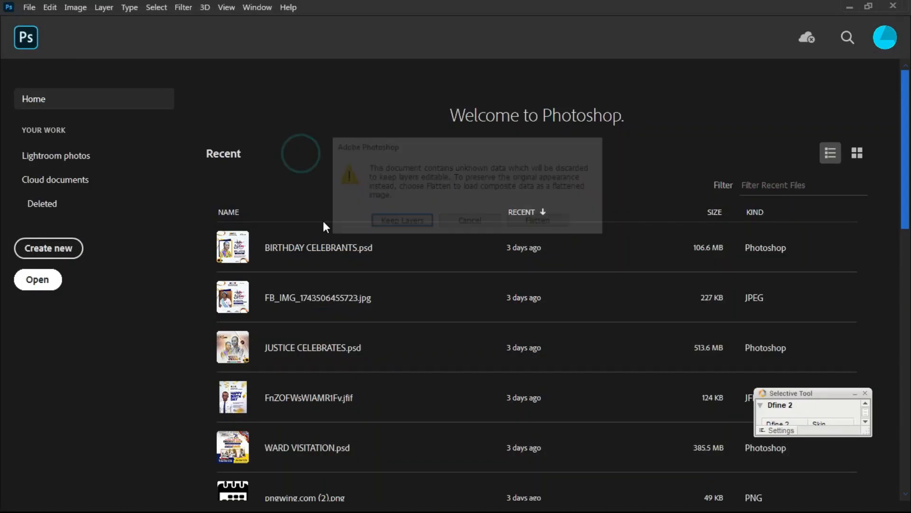
- Keep the file's layers and decline updating its text layers
{"action": "left_click", "coordinate": [385, 224]}
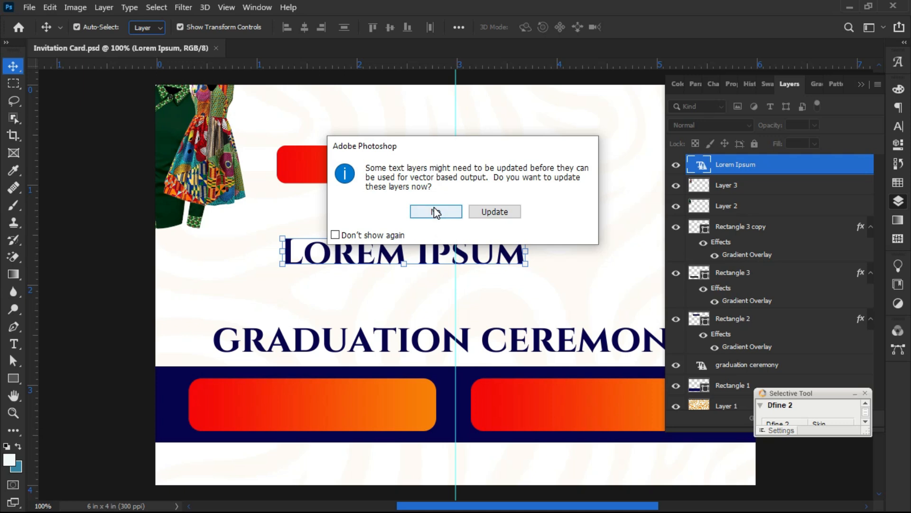
{"action": "left_click", "coordinate": [439, 211]}
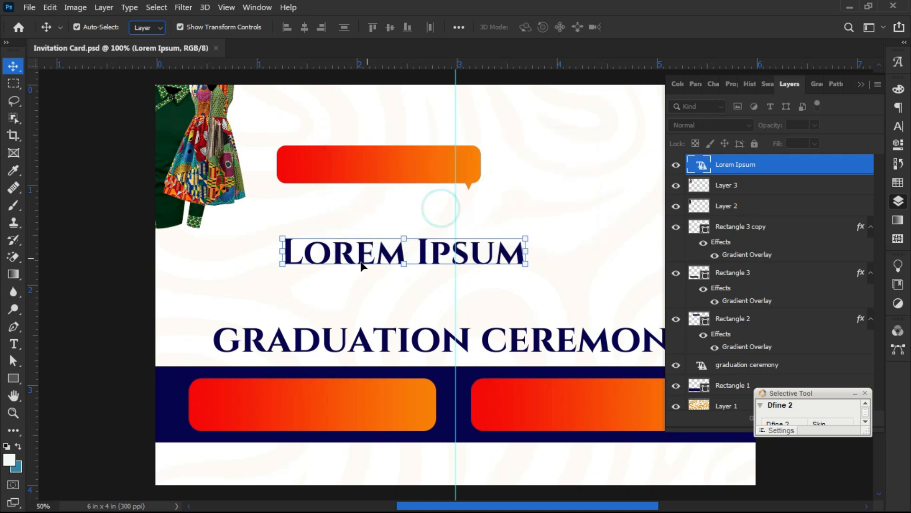
{"action": "left_click", "coordinate": [155, 238]}
{"action": "scroll", "coordinate": [194, 278], "scroll_direction": "down", "scroll_amount": 3}
{"action": "scroll", "coordinate": [194, 277], "scroll_direction": "up", "scroll_amount": 3}
{"action": "scroll", "coordinate": [299, 246], "scroll_direction": "down", "scroll_amount": 1}
{"action": "scroll", "coordinate": [299, 259], "scroll_direction": "down", "scroll_amount": 2}
{"action": "scroll", "coordinate": [341, 229], "scroll_direction": "up", "scroll_amount": 3}
- Select the Lorem Ipsum title layer and begin editing its text
{"action": "scroll", "coordinate": [338, 228], "scroll_direction": "down", "scroll_amount": 1}
{"action": "scroll", "coordinate": [337, 230], "scroll_direction": "down", "scroll_amount": 3}
{"action": "scroll", "coordinate": [375, 254], "scroll_direction": "up", "scroll_amount": 3}
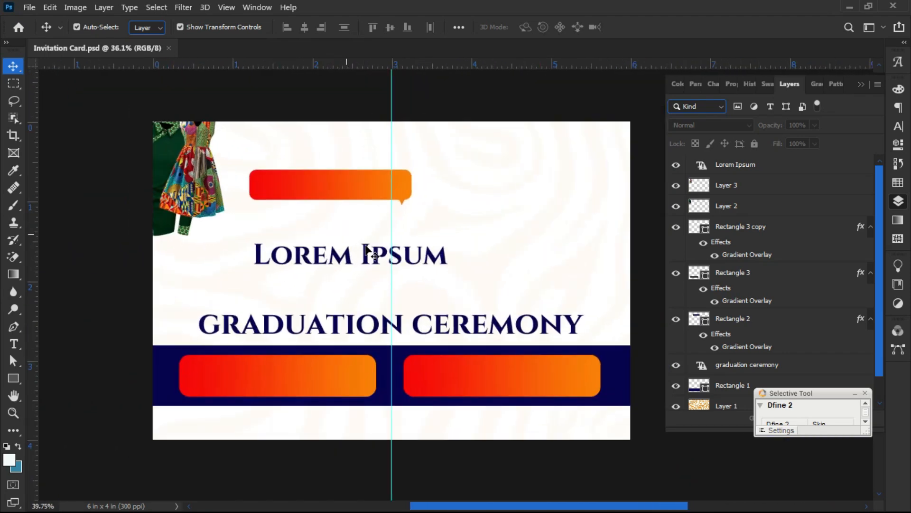
{"action": "scroll", "coordinate": [366, 251], "scroll_direction": "up", "scroll_amount": 3}
{"action": "scroll", "coordinate": [365, 250], "scroll_direction": "down", "scroll_amount": 4}
{"action": "scroll", "coordinate": [366, 250], "scroll_direction": "up", "scroll_amount": 2}
{"action": "scroll", "coordinate": [366, 250], "scroll_direction": "down", "scroll_amount": 2}
{"action": "left_click", "coordinate": [315, 264]}
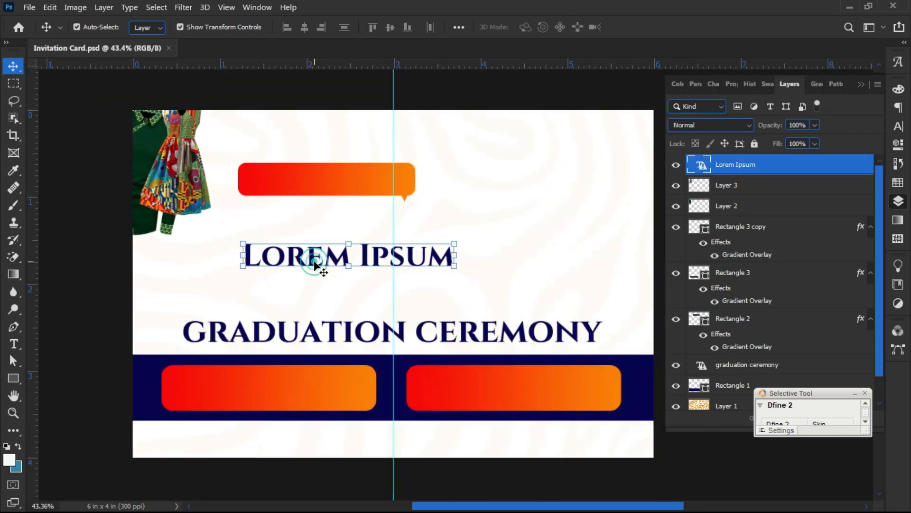
{"action": "double_click", "coordinate": [299, 253]}
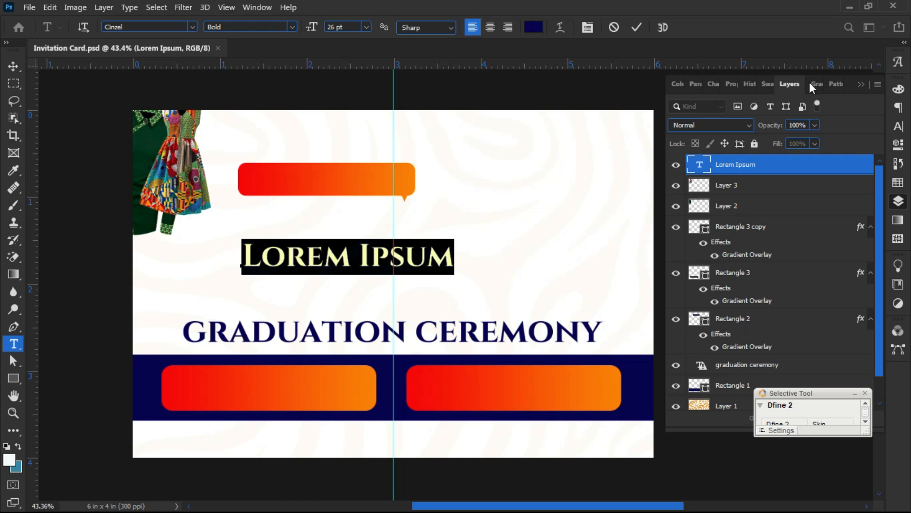
- Commit the title edit and set the Type tool colour to a near-white sampled from the card
{"action": "left_click", "coordinate": [636, 27]}
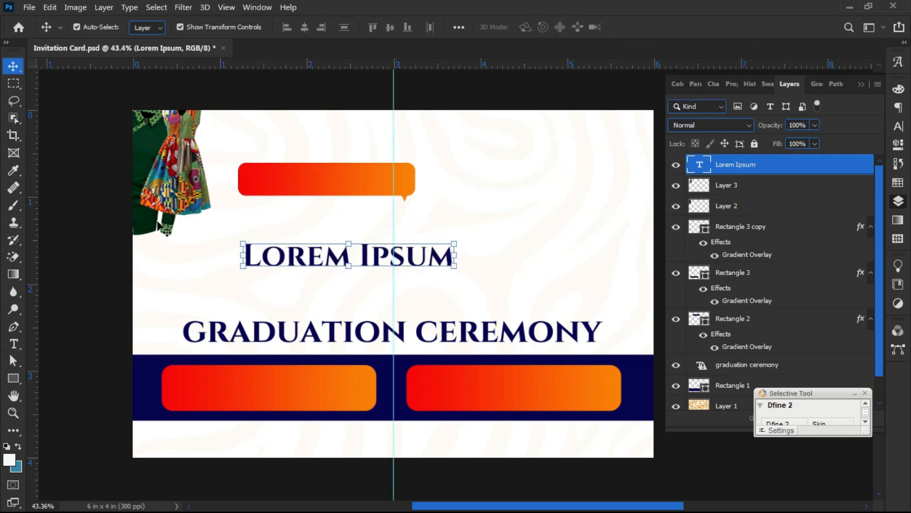
{"action": "left_click", "coordinate": [13, 343]}
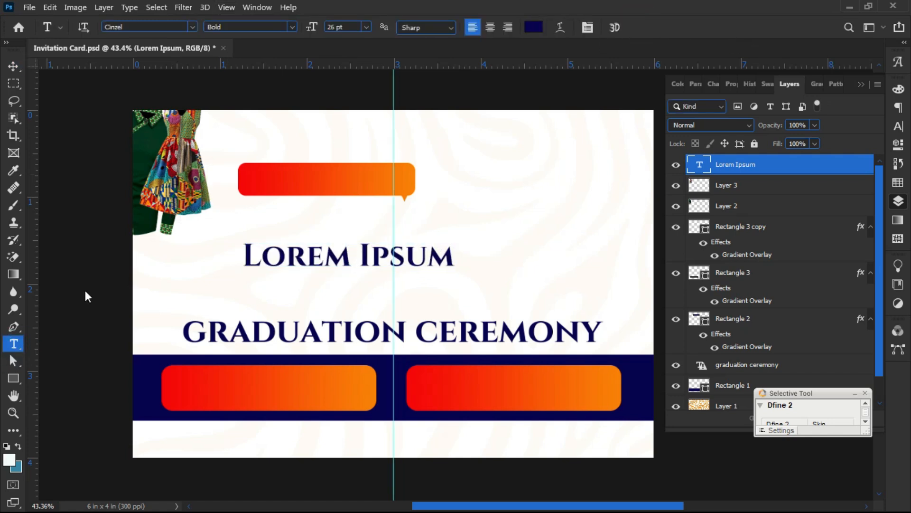
{"action": "left_click", "coordinate": [534, 27]}
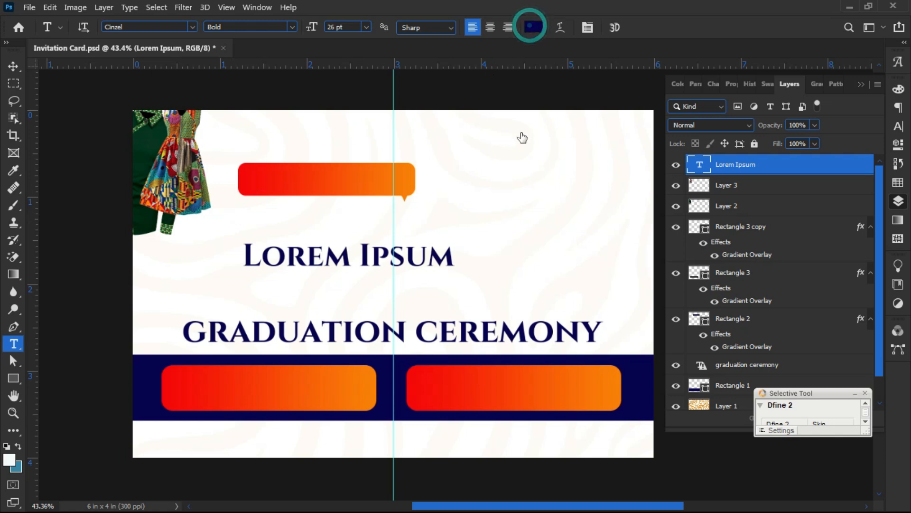
{"action": "left_click", "coordinate": [533, 141]}
{"action": "left_click", "coordinate": [328, 275]}
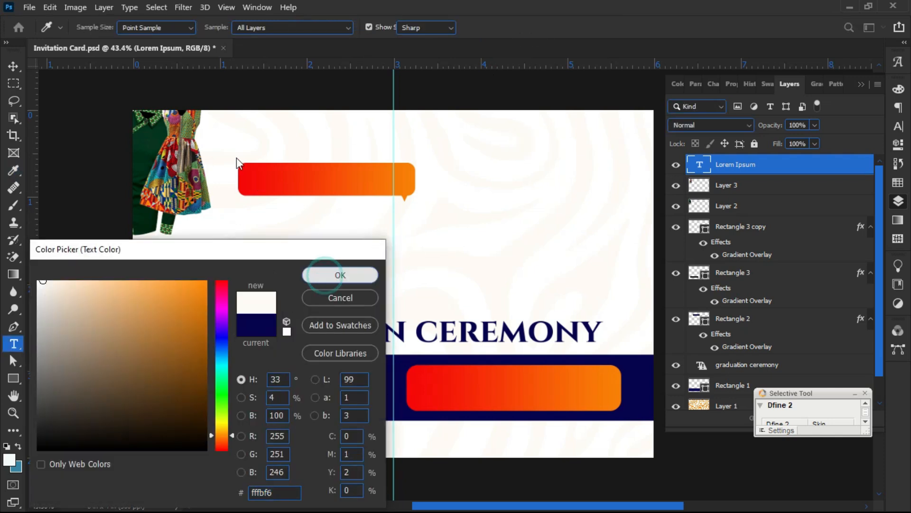
- Start a Cinzel Bold 26 pt white text entry on the orange banner and commit it
{"action": "left_click", "coordinate": [262, 181]}
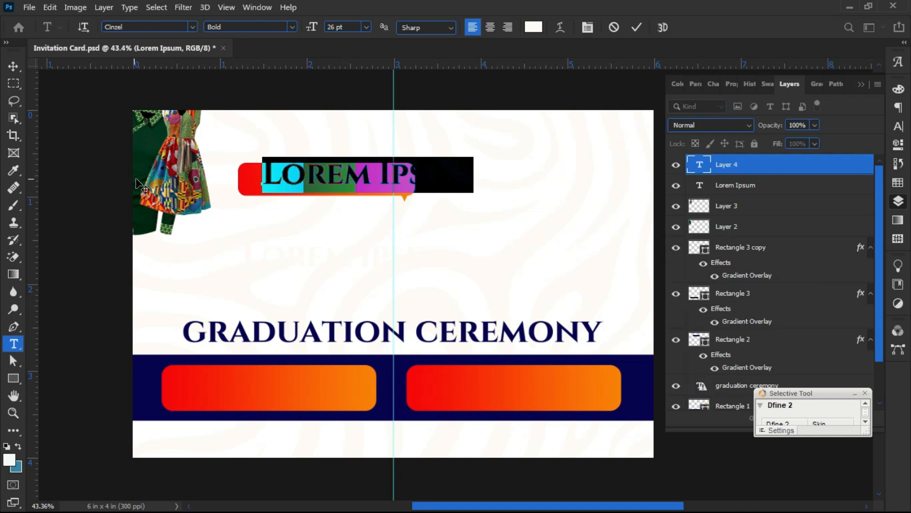
{"action": "left_click", "coordinate": [899, 126]}
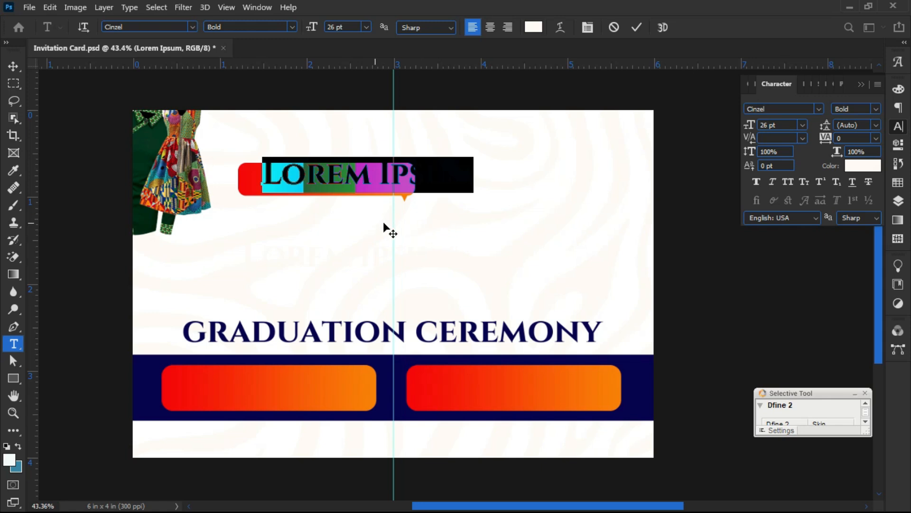
{"action": "type", "text": "A"}
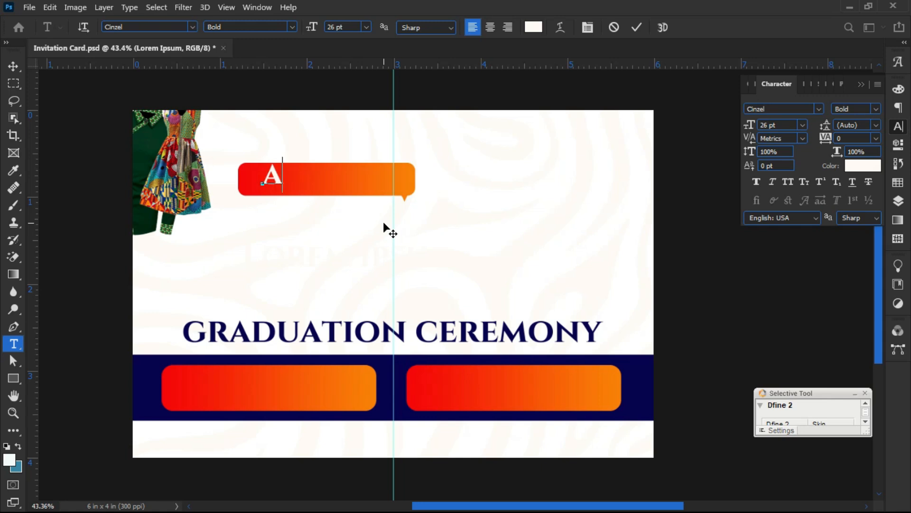
{"action": "key", "text": "BackSpace"}
{"action": "left_click", "coordinate": [638, 27]}
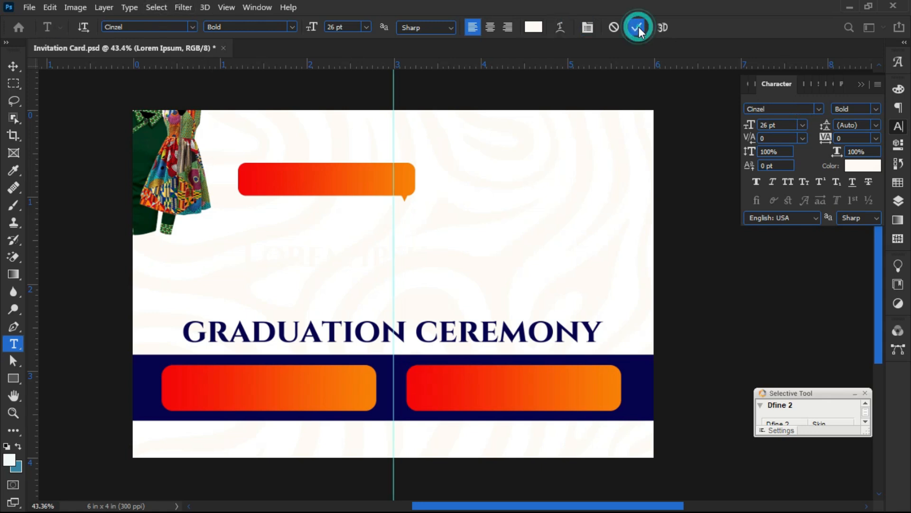
- Switch the font to Space Grotesk Bold and type the graduate's name on the orange banner
{"action": "left_click", "coordinate": [821, 108]}
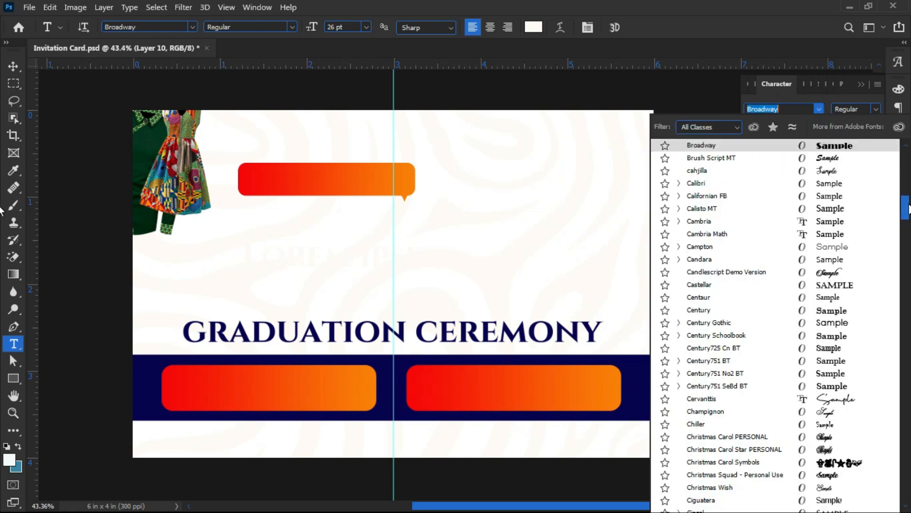
{"action": "left_click_drag", "start_coordinate": [906, 210], "coordinate": [907, 164]}
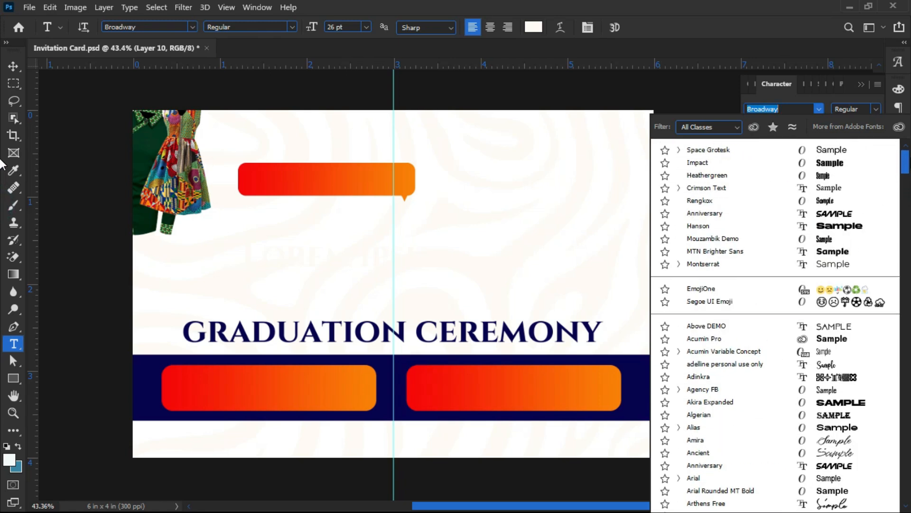
{"action": "left_click", "coordinate": [857, 150]}
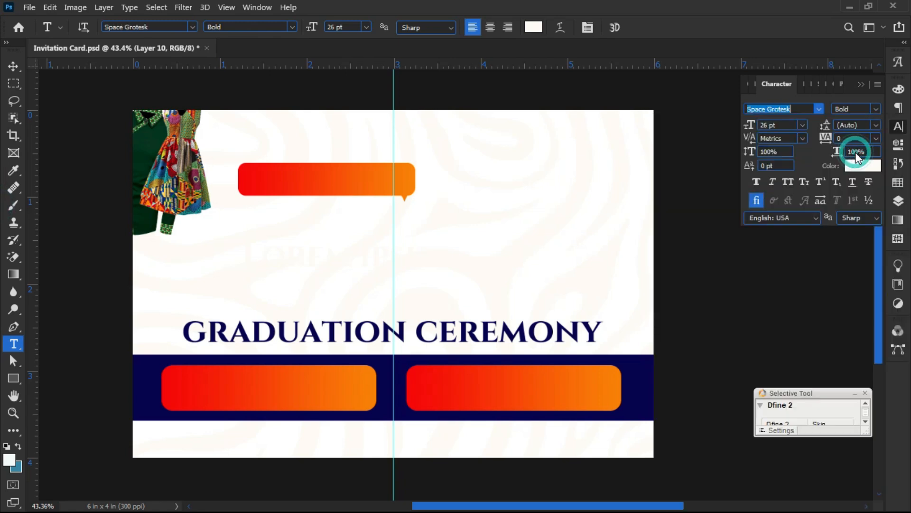
{"action": "left_click", "coordinate": [263, 179]}
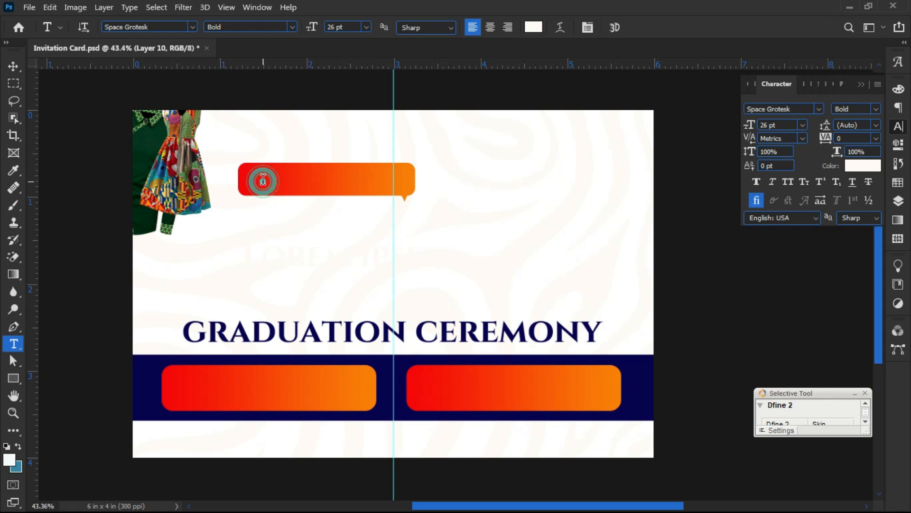
{"action": "left_click", "coordinate": [260, 181]}
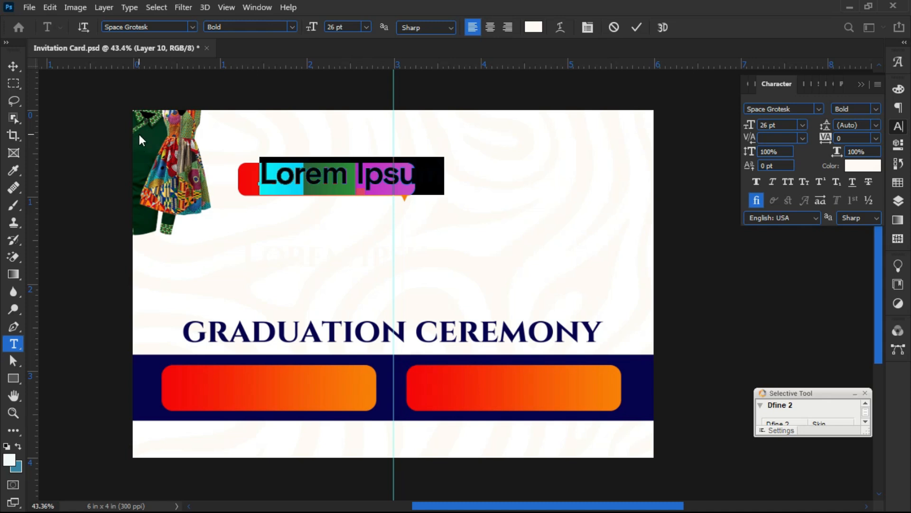
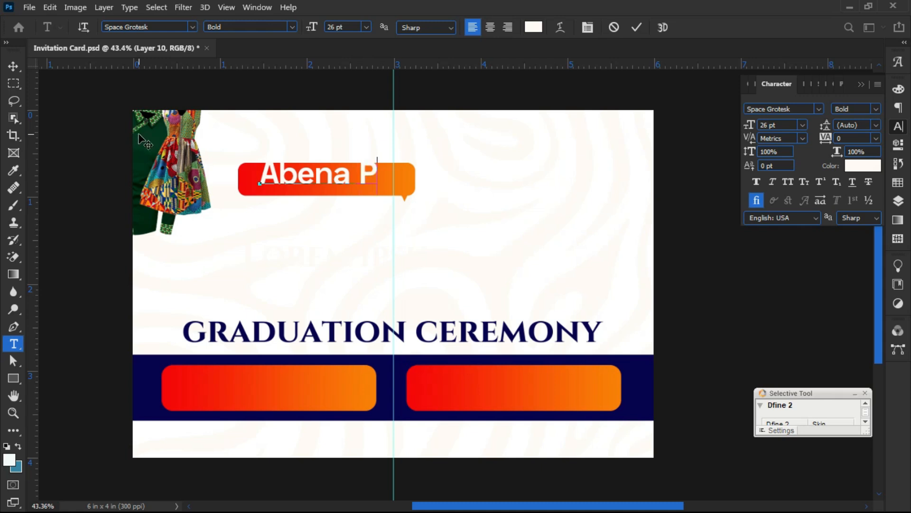
{"action": "type", "text": "v"}
{"action": "left_click", "coordinate": [14, 66]}
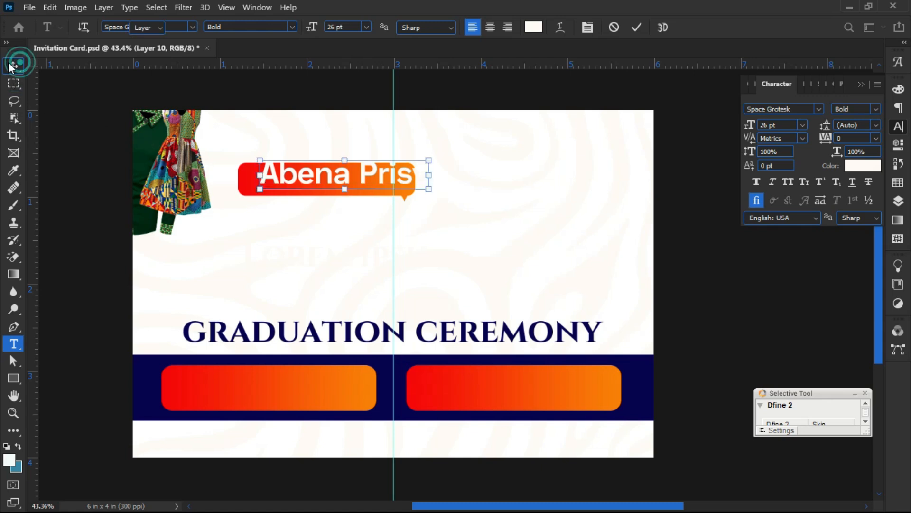
- Set the name in Ciguatera Regular, scale it down, and centre it in the banner
{"action": "left_click", "coordinate": [803, 110]}
{"action": "type", "text": "guatera"}
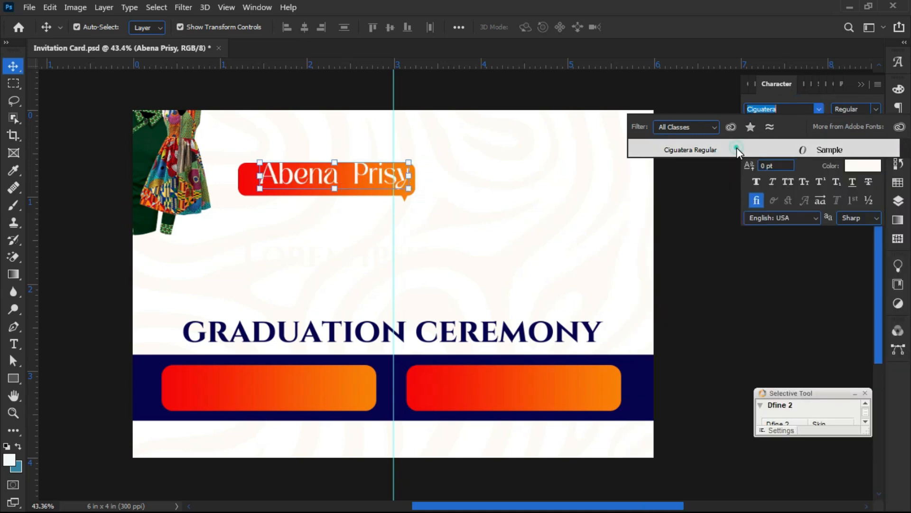
{"action": "left_click", "coordinate": [737, 147]}
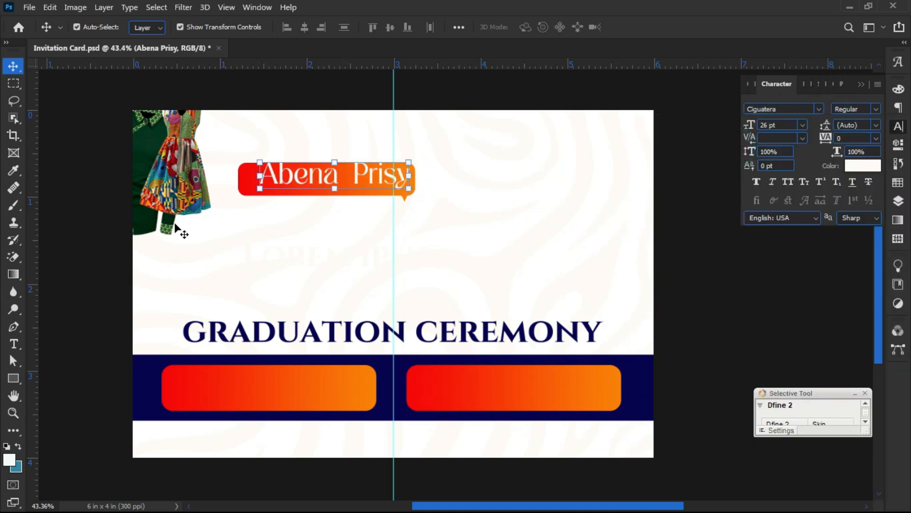
{"action": "left_click_drag", "start_coordinate": [368, 169], "coordinate": [358, 176]}
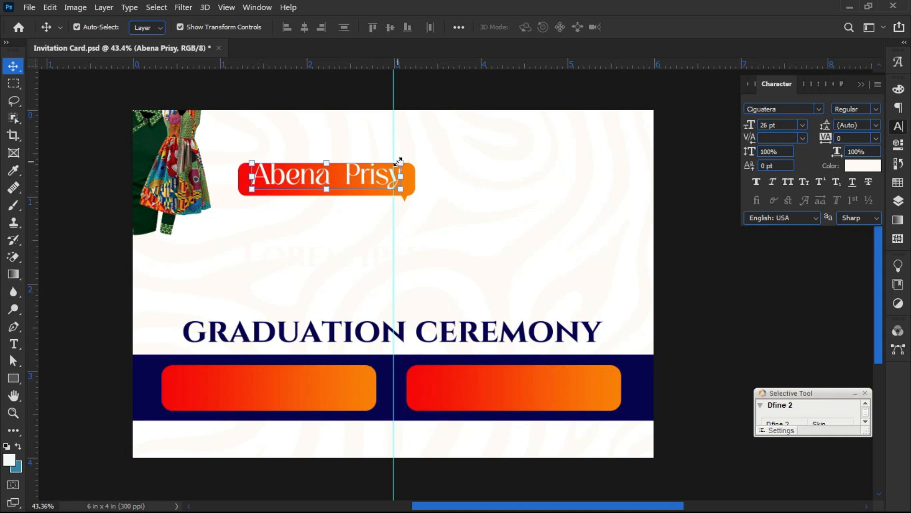
{"action": "left_click_drag", "start_coordinate": [399, 161], "coordinate": [383, 175]}
{"action": "key", "text": "Return"}
{"action": "left_click_drag", "start_coordinate": [313, 178], "coordinate": [322, 181]}
{"action": "left_click", "coordinate": [76, 271]}
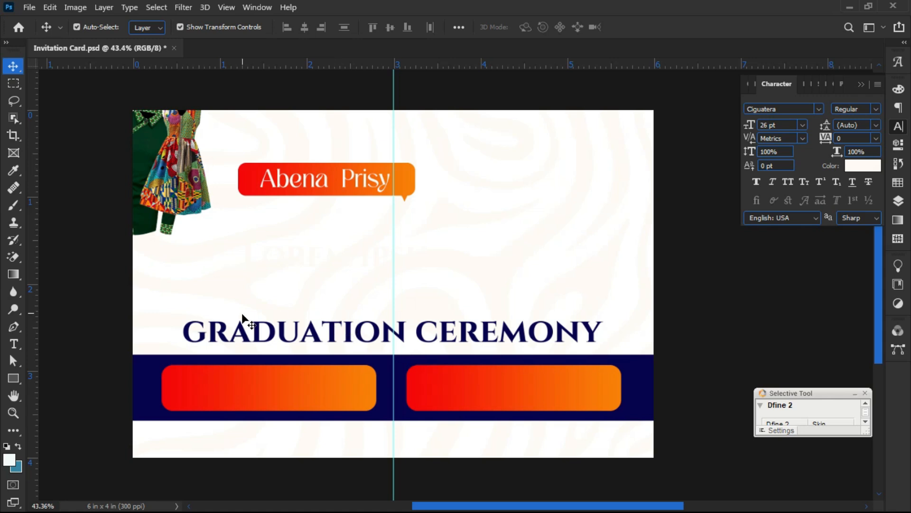
- Duplicate the name text below the banner and colour the copy dark navy 010e21
{"action": "left_click", "coordinate": [285, 183]}
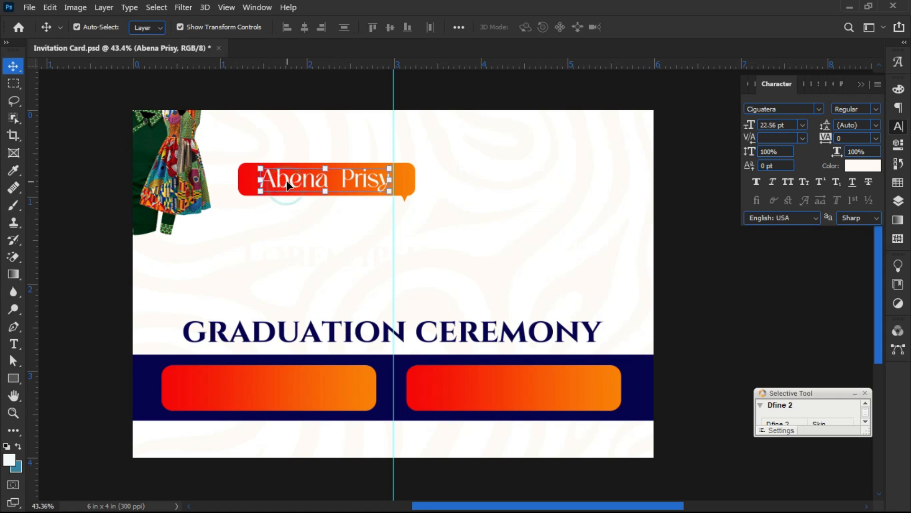
{"action": "left_click_drag", "start_coordinate": [286, 178], "coordinate": [269, 235]}
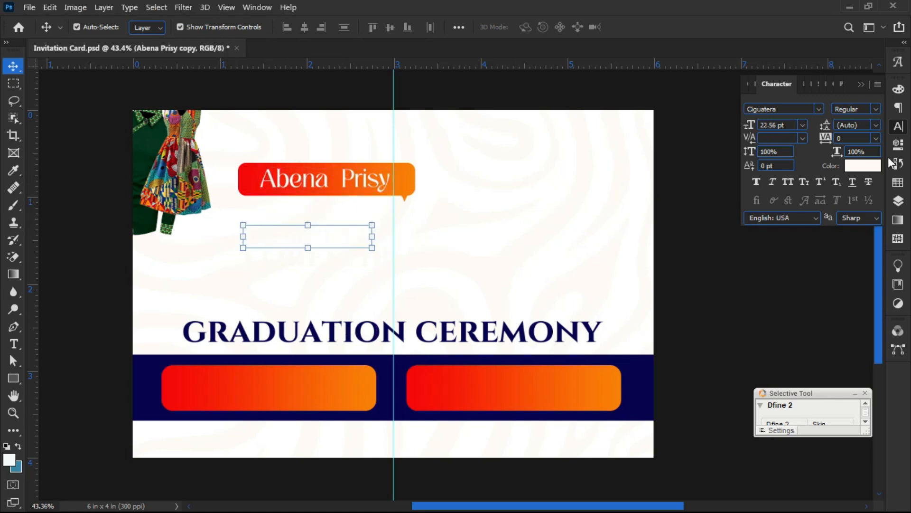
{"action": "left_click", "coordinate": [863, 165]}
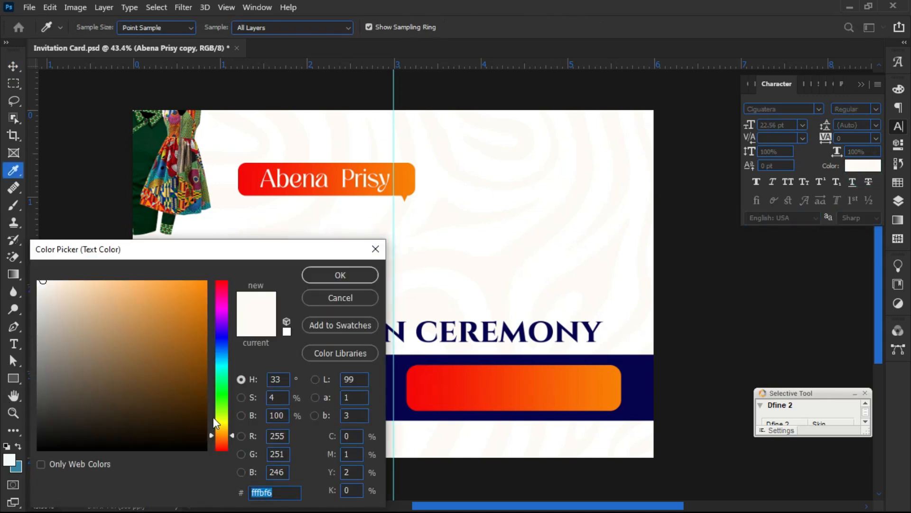
{"action": "left_click", "coordinate": [220, 349]}
{"action": "left_click", "coordinate": [204, 429]}
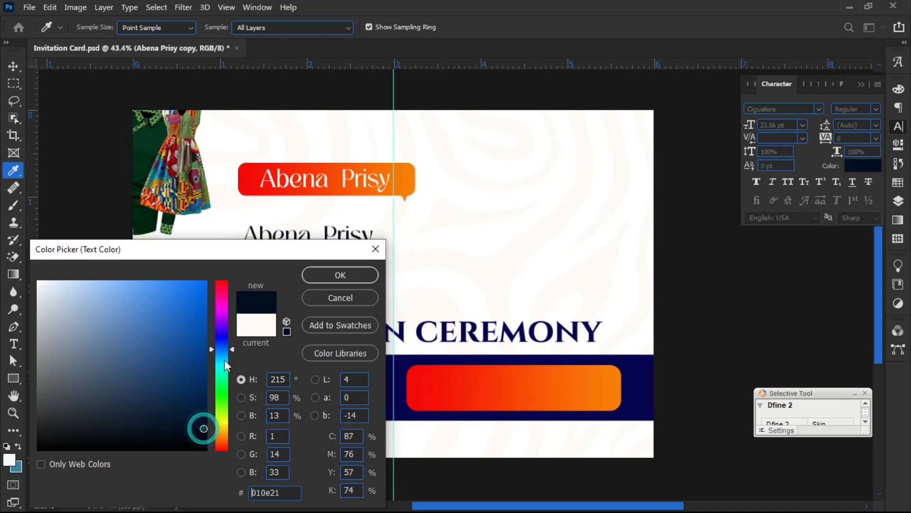
{"action": "left_click", "coordinate": [335, 275]}
{"action": "left_click", "coordinate": [269, 241]}
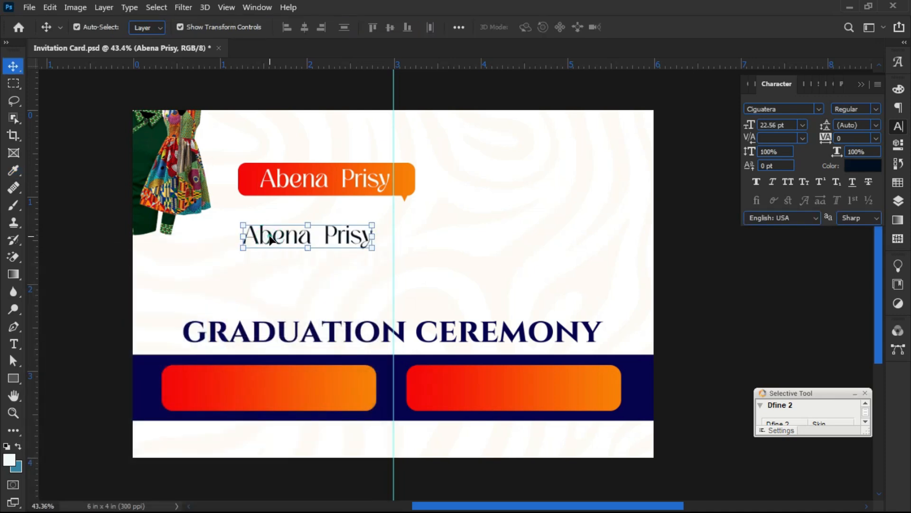
- Retype the copy as 'Wishes to Invite' and move it slightly up and left
{"action": "double_click", "coordinate": [269, 238]}
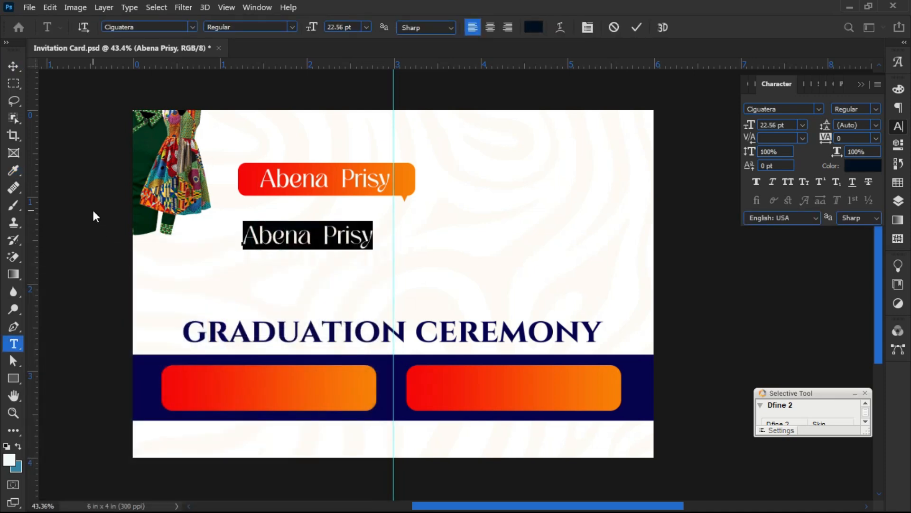
{"action": "type", "text": "Wi"}
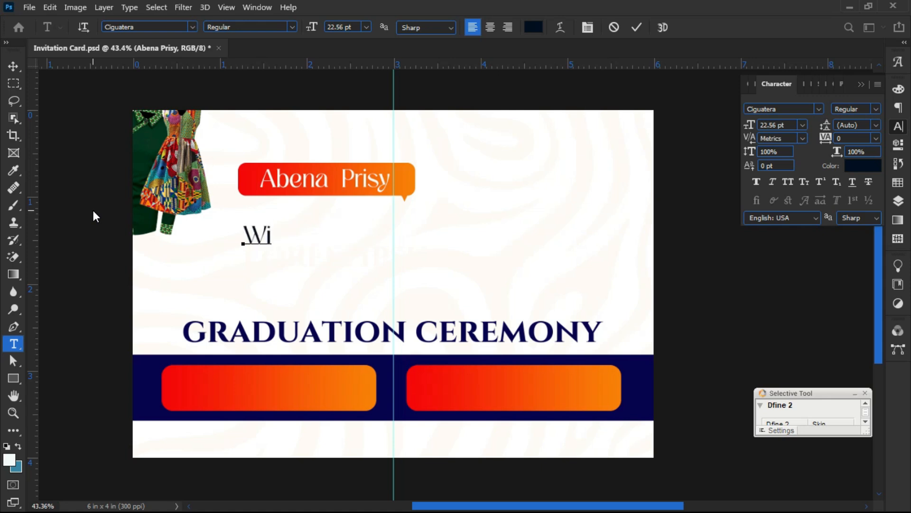
{"action": "type", "text": "shes "}
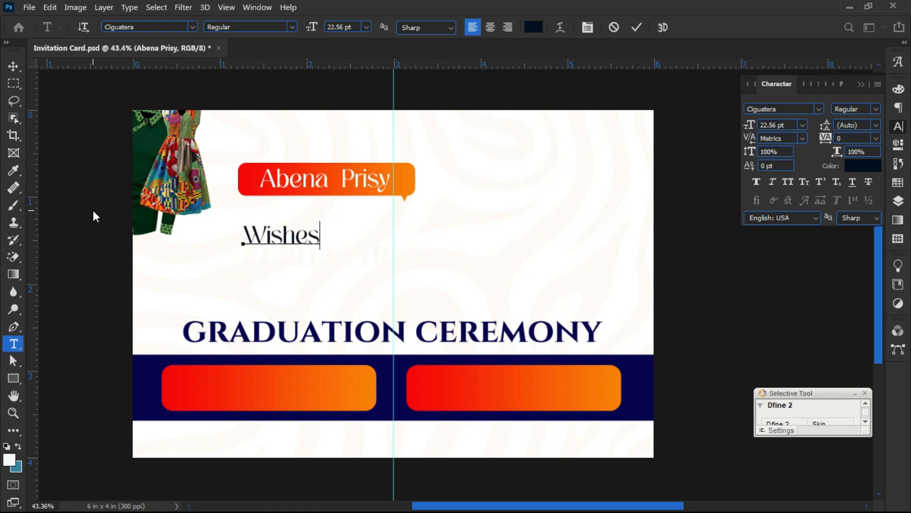
{"action": "type", "text": "to i"}
{"action": "key", "text": "Left"}
{"action": "key", "text": "Left"}
{"action": "type", "text": "Invites"}
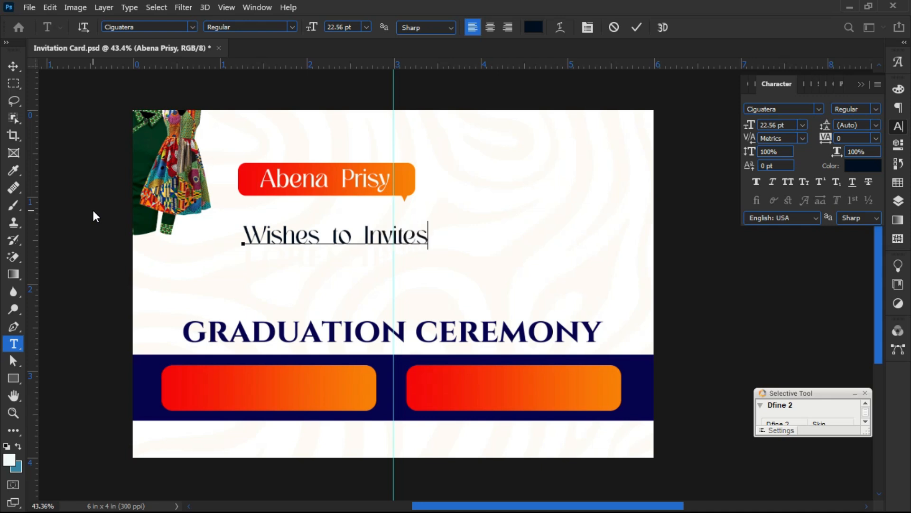
{"action": "key", "text": "Delete"}
{"action": "left_click", "coordinate": [630, 30]}
{"action": "key", "text": "v"}
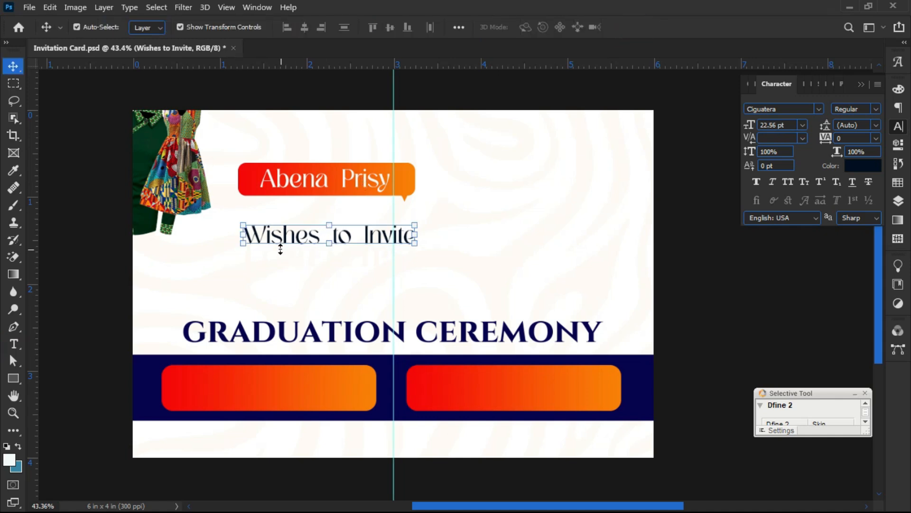
{"action": "left_click_drag", "start_coordinate": [275, 243], "coordinate": [268, 237]}
{"action": "left_click", "coordinate": [103, 229]}
- Enlarge the dress image to about 134.5% and shift it slightly left
{"action": "left_click", "coordinate": [150, 288]}
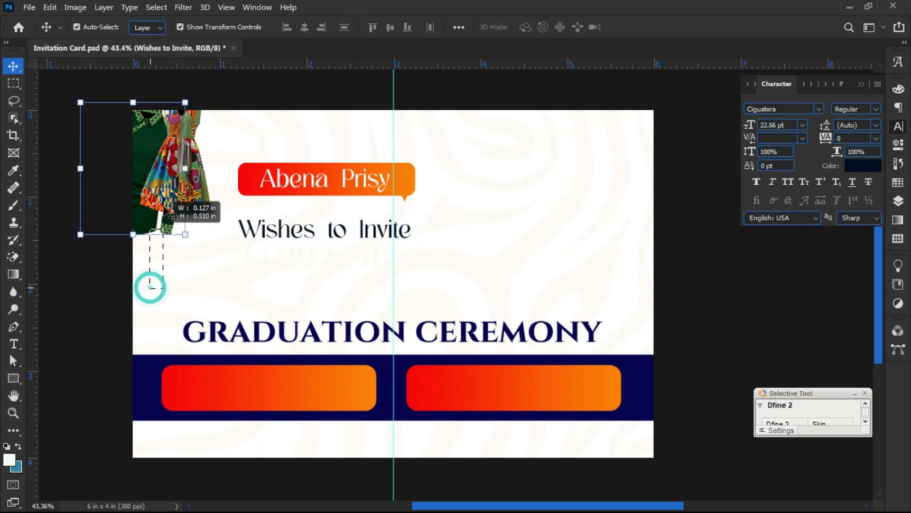
{"action": "left_click", "coordinate": [143, 234]}
{"action": "left_click_drag", "start_coordinate": [143, 234], "coordinate": [140, 281]}
{"action": "mouse_move", "coordinate": [163, 208]}
{"action": "left_mouse_down"}
{"action": "mouse_move", "coordinate": [156, 203]}
{"action": "mouse_move", "coordinate": [162, 217]}
{"action": "left_mouse_up"}
- Apply the resize and push the dress image against the card's left edge
{"action": "key", "text": "Return"}
{"action": "left_click", "coordinate": [295, 128]}
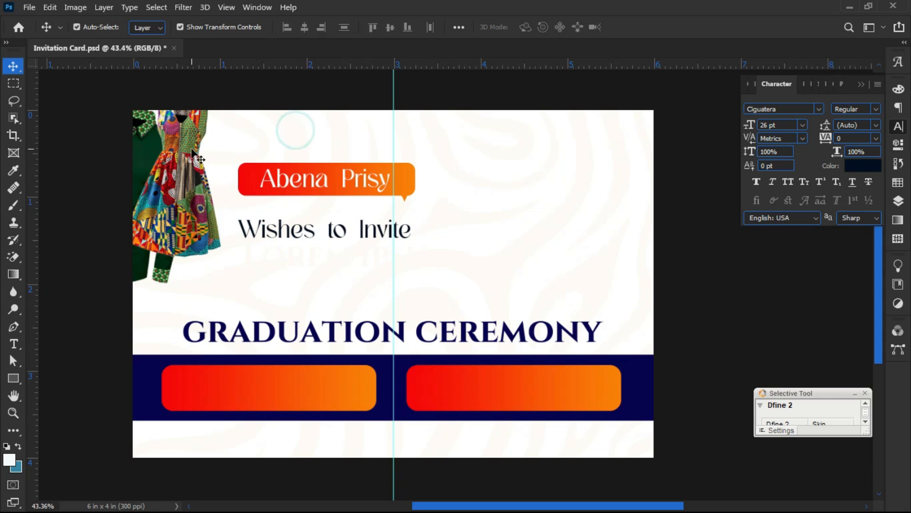
{"action": "left_click_drag", "start_coordinate": [178, 150], "coordinate": [179, 153]}
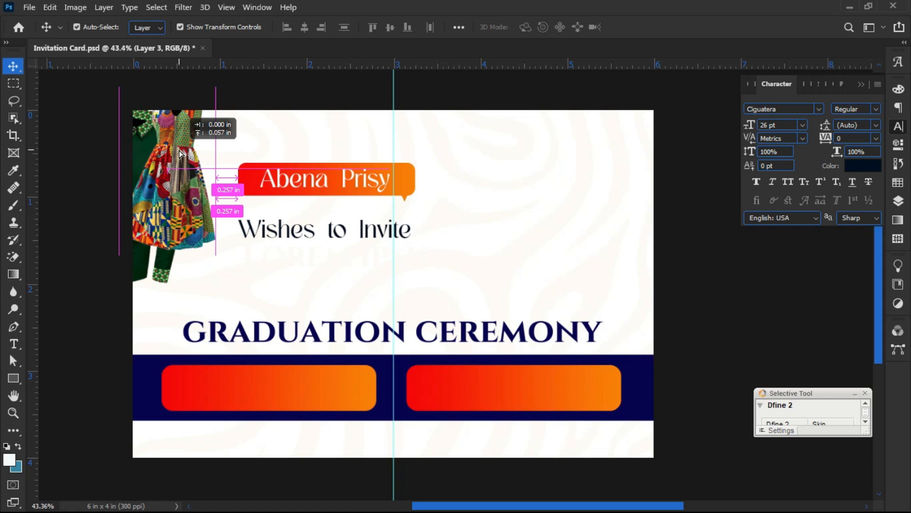
{"action": "left_click_drag", "start_coordinate": [179, 153], "coordinate": [161, 181]}
{"action": "left_click", "coordinate": [201, 158]}
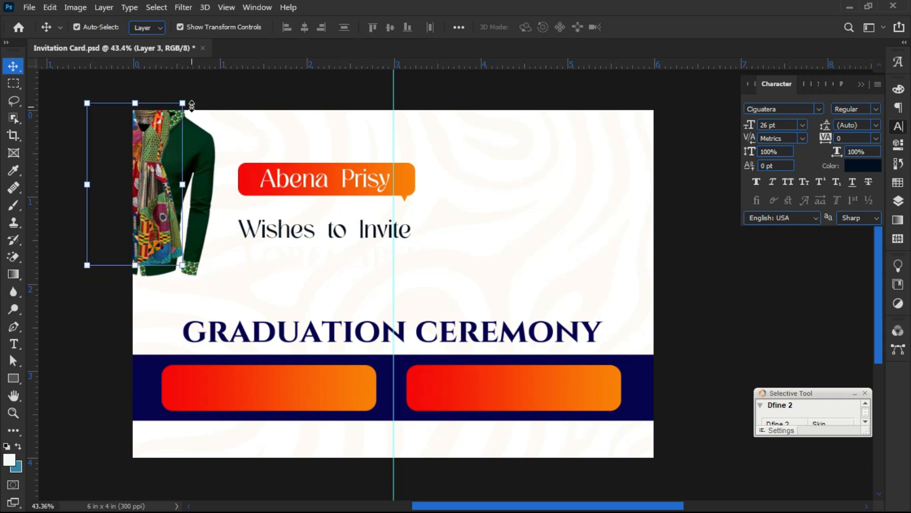
- Cancel a trial rotation of the tailoring image, then shift the name banner and 'Wishes to Invite' left
{"action": "left_click_drag", "start_coordinate": [192, 105], "coordinate": [213, 115]}
{"action": "left_click_drag", "start_coordinate": [143, 167], "coordinate": [150, 165]}
{"action": "key", "text": "Escape"}
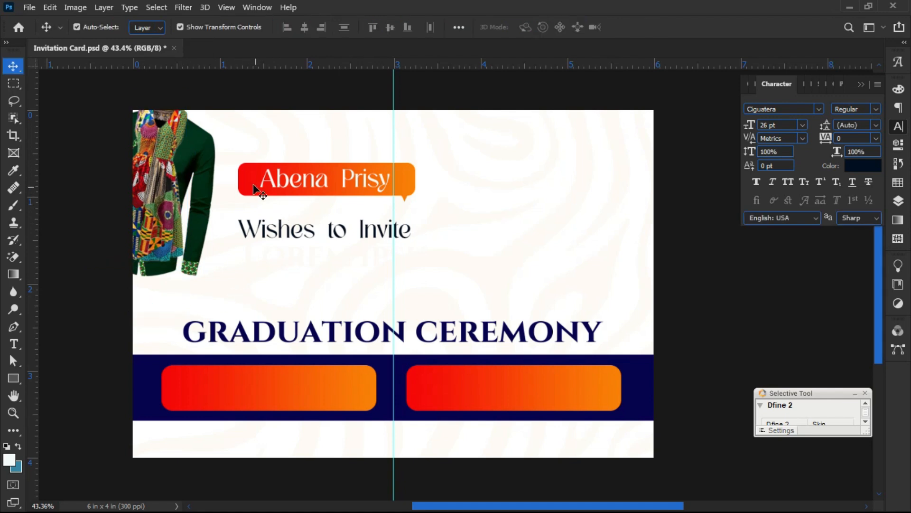
{"action": "left_click_drag", "start_coordinate": [467, 174], "coordinate": [333, 177]}
{"action": "left_click_drag", "start_coordinate": [333, 231], "coordinate": [315, 228]}
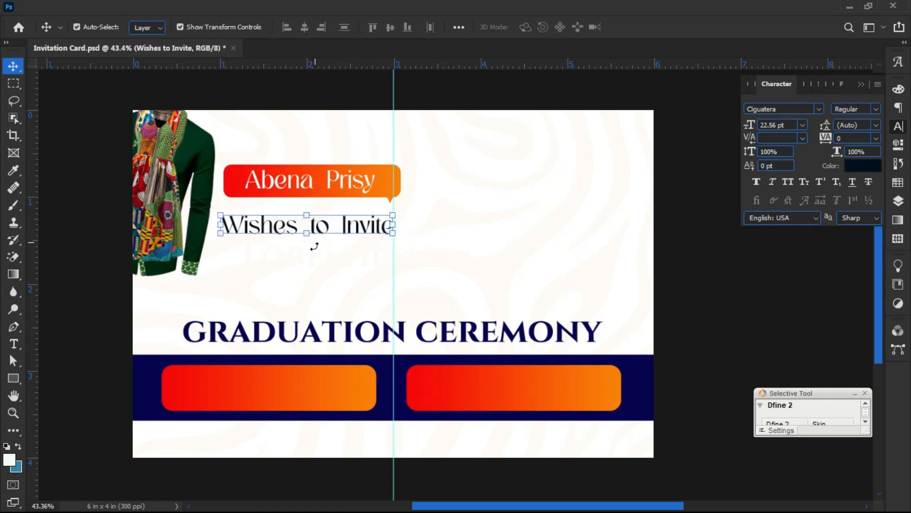
- Colour the LOREM IPSUM text navy from the band and retype it as 'Mr./Mrs./ Pas./Rev.'
{"action": "left_click", "coordinate": [448, 261]}
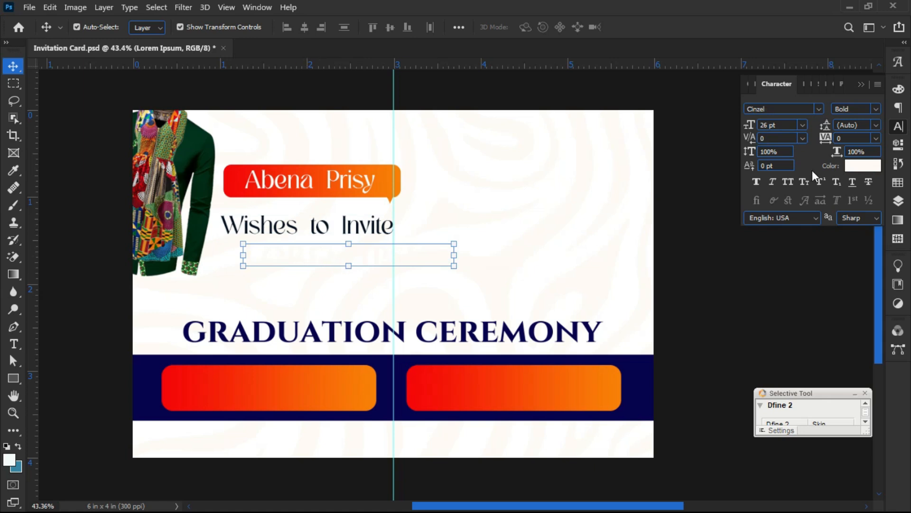
{"action": "left_click", "coordinate": [854, 171]}
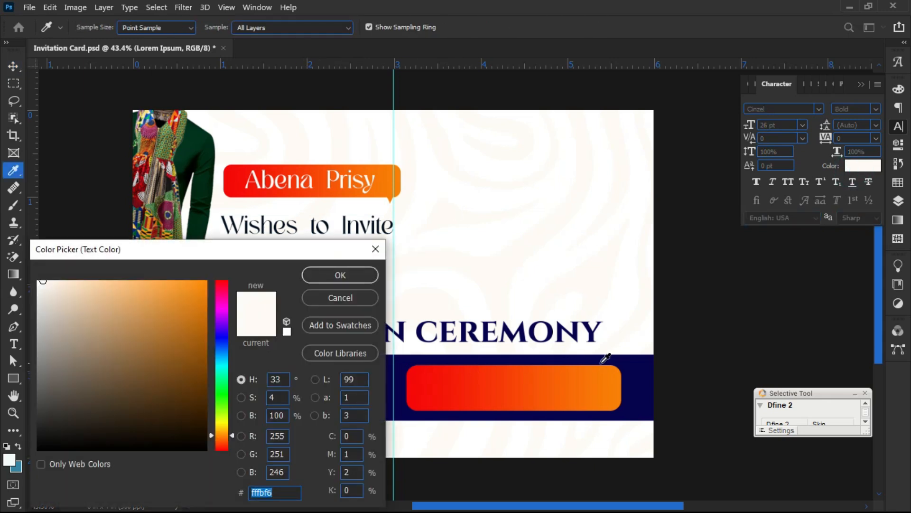
{"action": "left_click", "coordinate": [641, 364]}
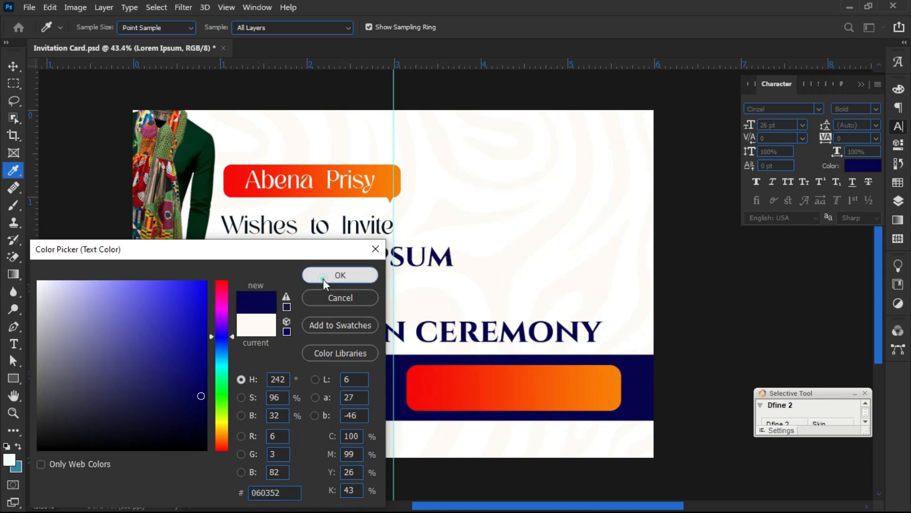
{"action": "left_click", "coordinate": [327, 277]}
{"action": "double_click", "coordinate": [350, 269]}
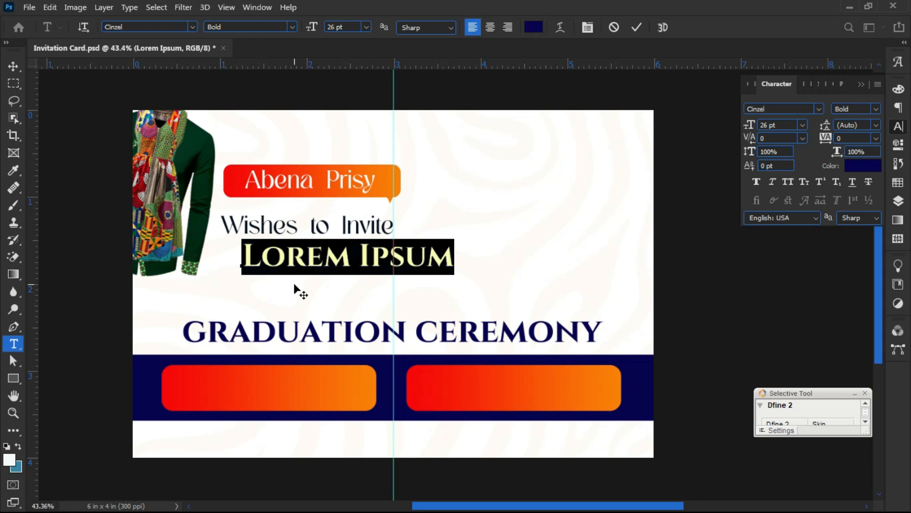
{"action": "type", "text": "Mr"}
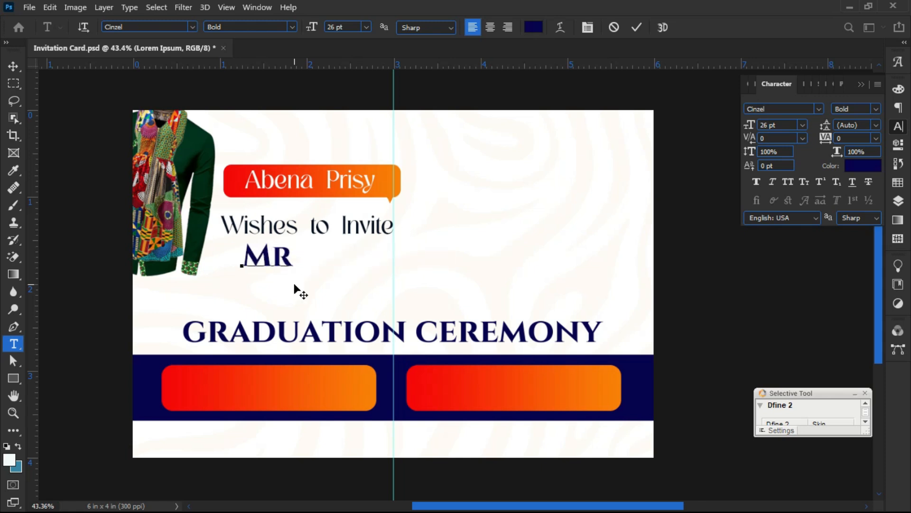
{"action": "type", "text": ".,"}
{"action": "type", "text": " MRS."}
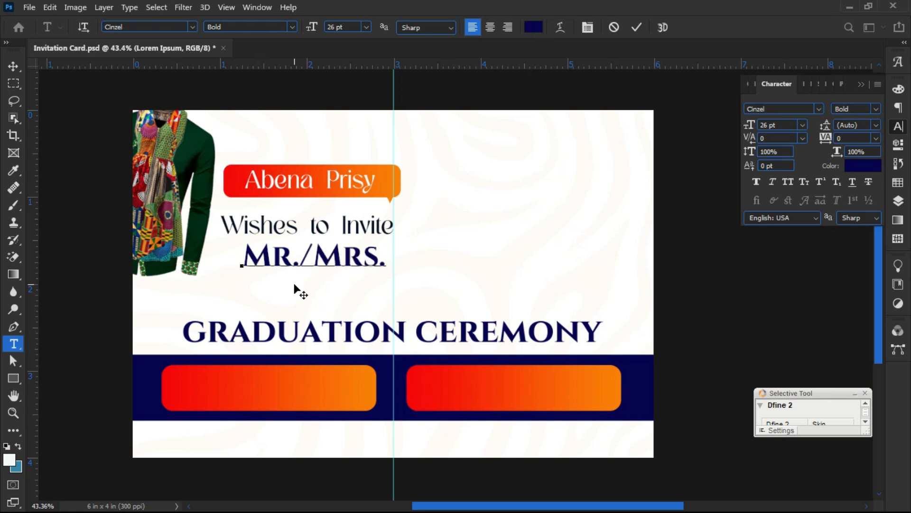
{"action": "type", "text": "/ PS"}
{"action": "key", "text": "BackSpace"}
{"action": "type", "text": "as.?"}
{"action": "key", "text": "BackSpace"}
{"action": "type", "text": "/"}
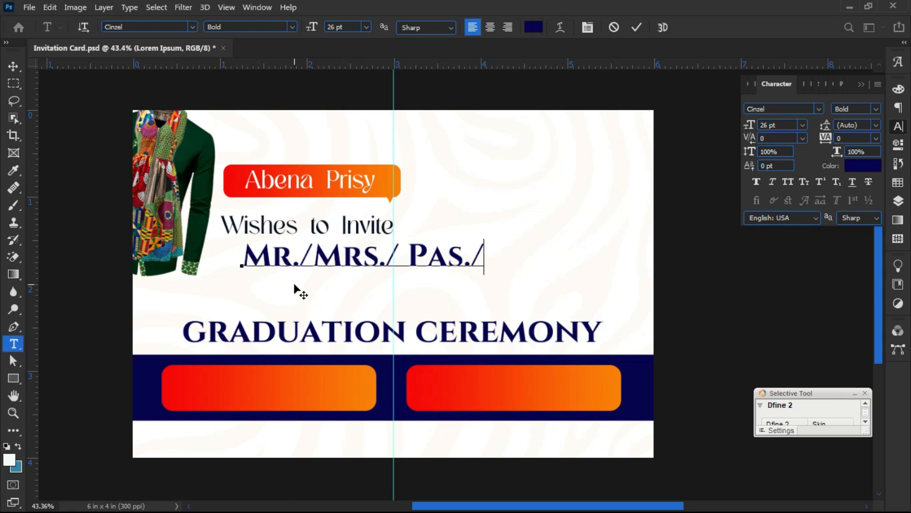
{"action": "type", "text": "Rev."}
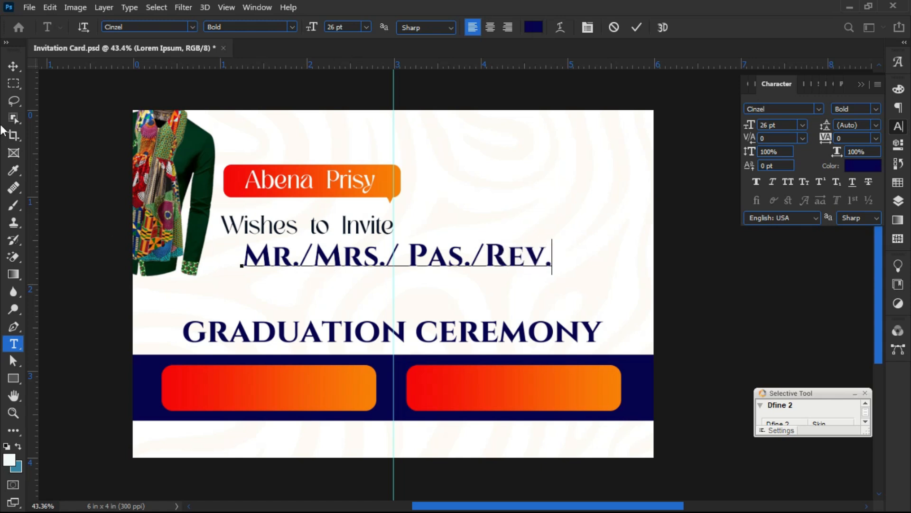
{"action": "left_click", "coordinate": [9, 68]}
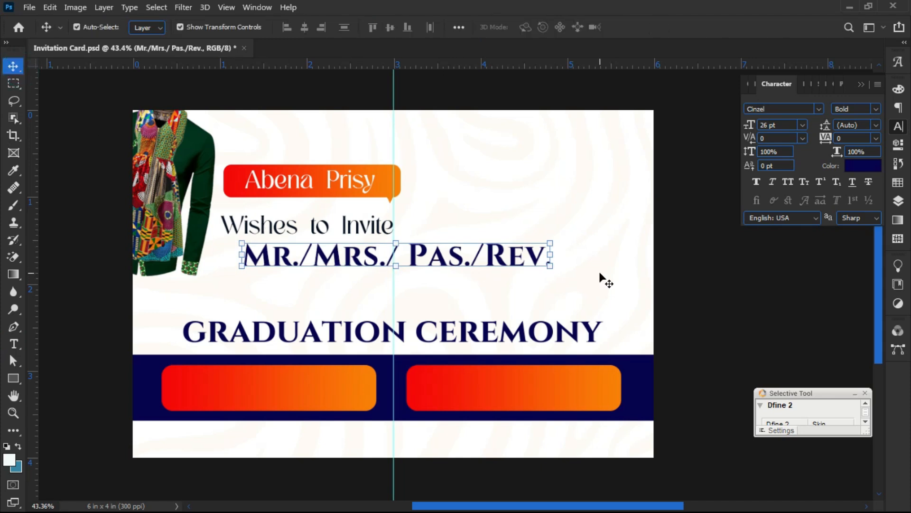
- Shrink the Mr./Mrs./ Pas./Rev. line to about 63%
{"action": "left_click", "coordinate": [550, 266]}
{"action": "left_click_drag", "start_coordinate": [550, 274], "coordinate": [428, 256]}
{"action": "key", "text": "Return"}
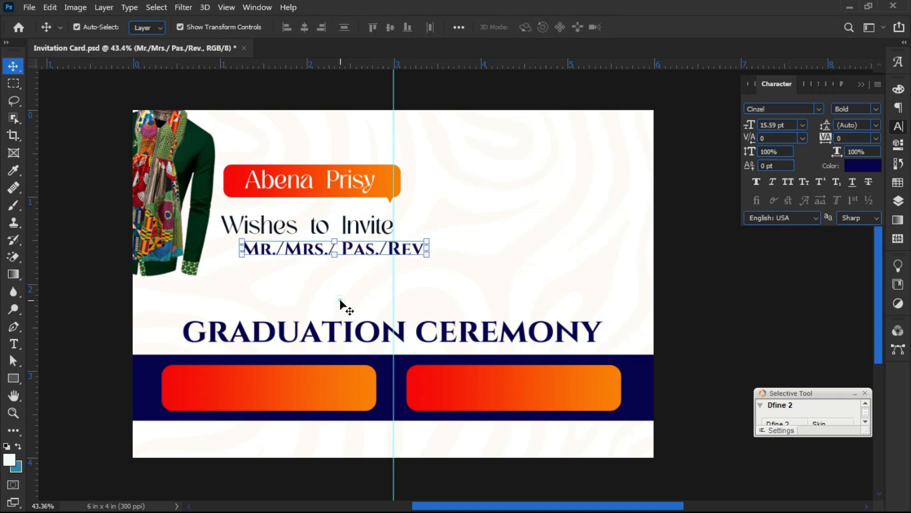
{"action": "left_click", "coordinate": [342, 305]}
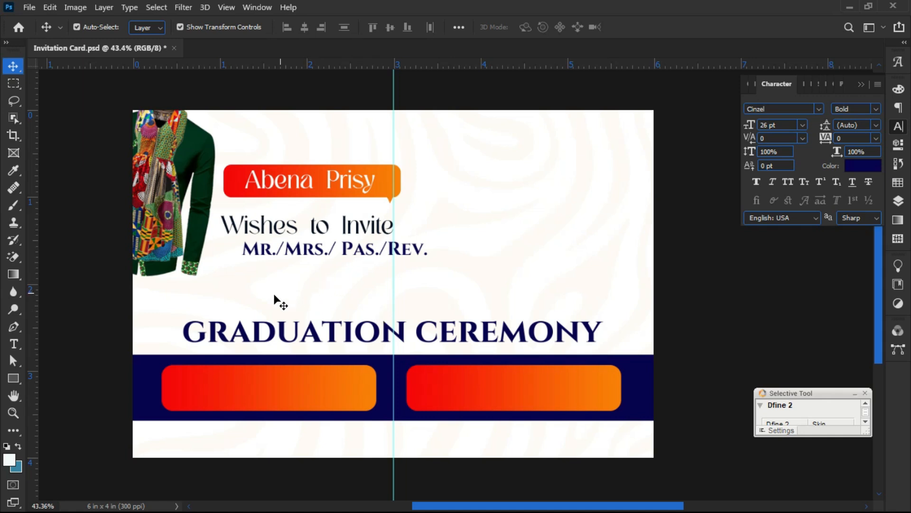
{"action": "scroll", "coordinate": [265, 301], "scroll_direction": "down", "scroll_amount": 1}
- Move the jacket image higher on the card
{"action": "scroll", "coordinate": [258, 244], "scroll_direction": "up", "scroll_amount": 2}
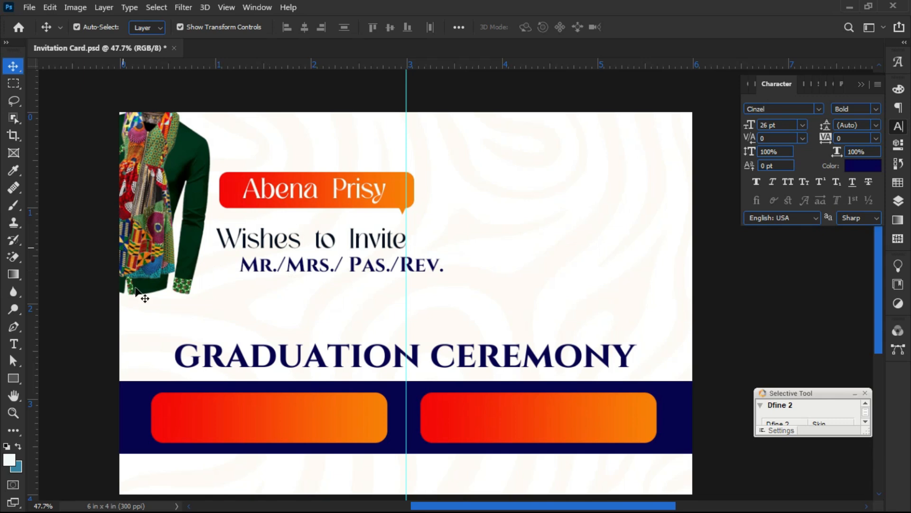
{"action": "left_click", "coordinate": [143, 268]}
{"action": "left_click_drag", "start_coordinate": [143, 268], "coordinate": [140, 237]}
{"action": "left_click", "coordinate": [143, 311]}
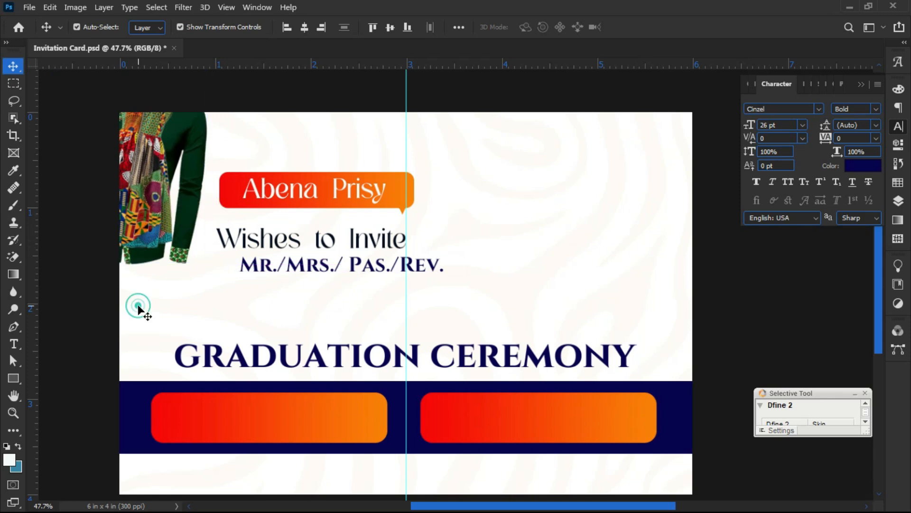
- Place MR./MRS./ PAS./REV. beside 'Wishes to Invite' and scale both lines to 67.79%
{"action": "left_click_drag", "start_coordinate": [317, 241], "coordinate": [309, 236]}
{"action": "left_click_drag", "start_coordinate": [319, 269], "coordinate": [484, 240]}
{"action": "left_click_drag", "start_coordinate": [592, 258], "coordinate": [343, 239]}
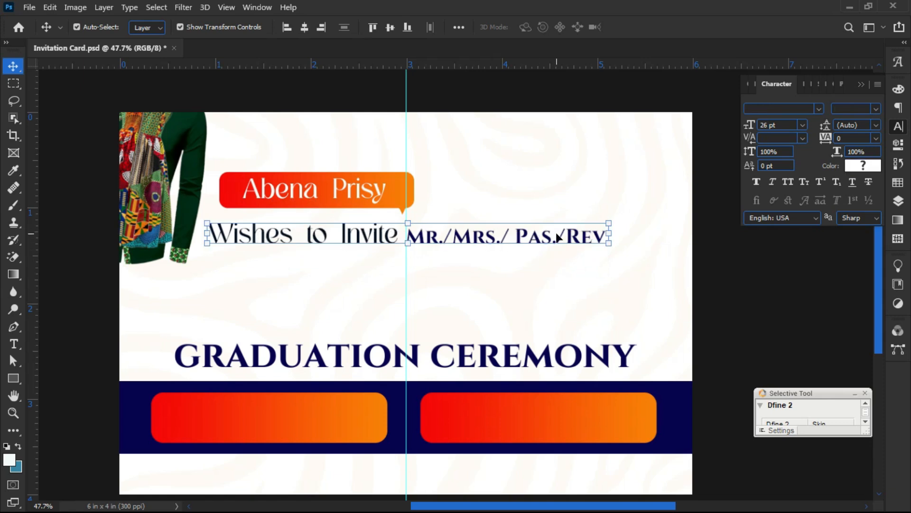
{"action": "left_click_drag", "start_coordinate": [613, 233], "coordinate": [484, 239]}
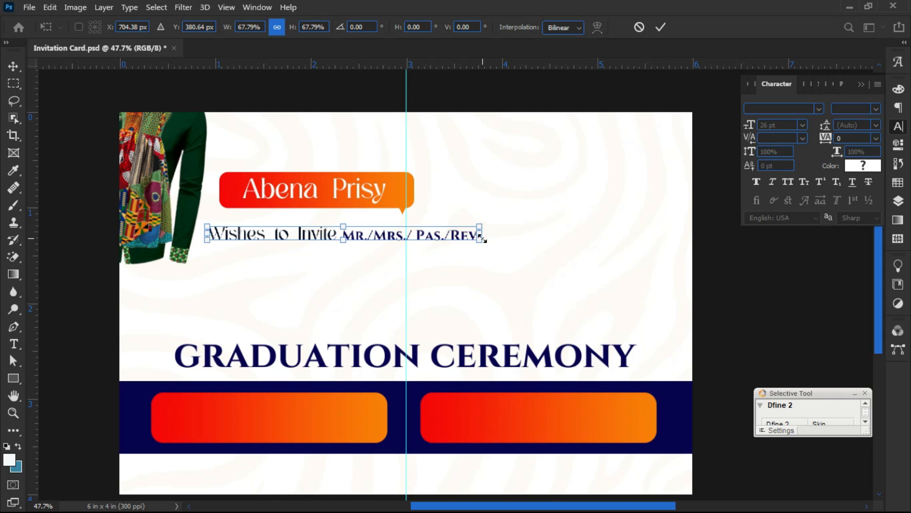
{"action": "key", "text": "Return"}
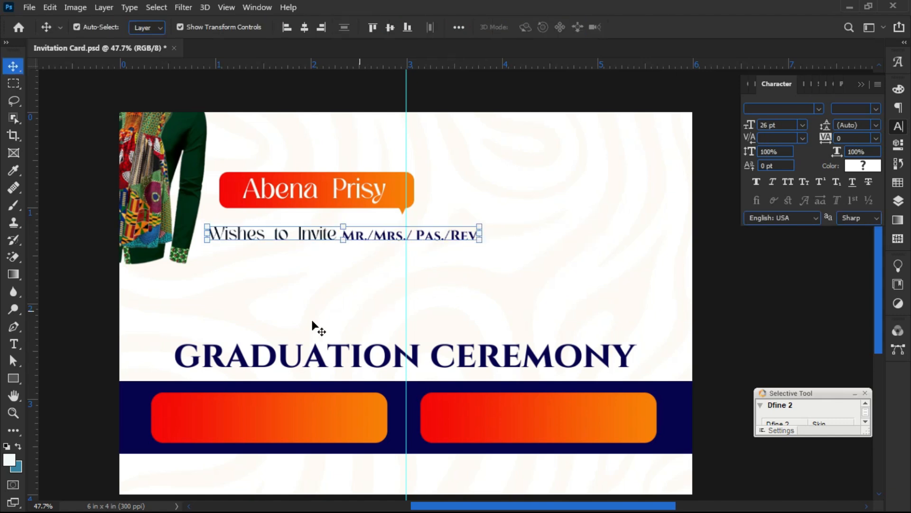
{"action": "left_click", "coordinate": [176, 323]}
- Raise GRADUATION CEREMONY under the invitation line and nudge MR./MRS./ PAS./REV. slightly right
{"action": "left_click_drag", "start_coordinate": [325, 355], "coordinate": [346, 301]}
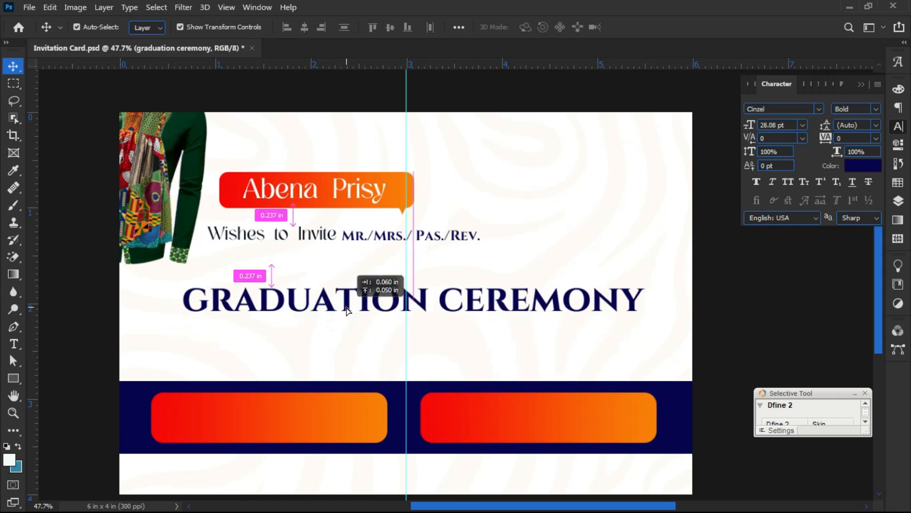
{"action": "left_click", "coordinate": [318, 332]}
{"action": "scroll", "coordinate": [298, 341], "scroll_direction": "down", "scroll_amount": 1}
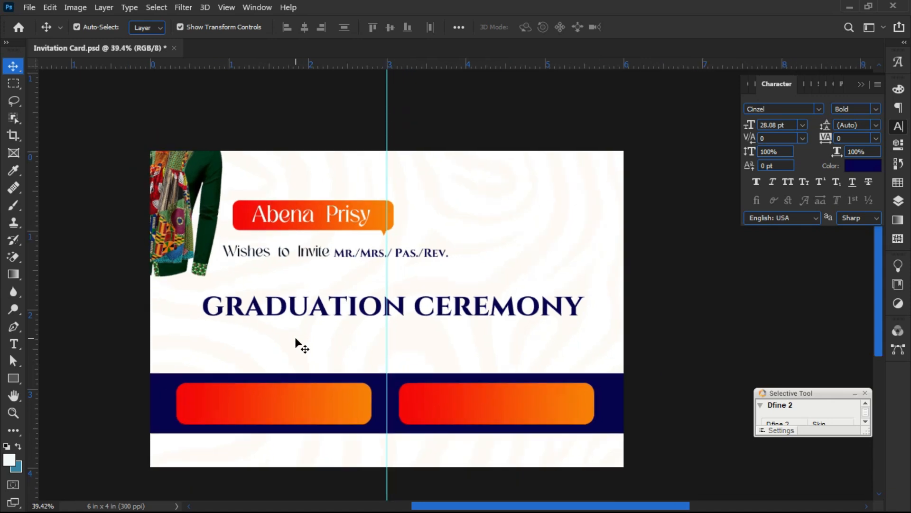
{"action": "scroll", "coordinate": [326, 243], "scroll_direction": "up", "scroll_amount": 1}
{"action": "scroll", "coordinate": [334, 249], "scroll_direction": "up", "scroll_amount": 1}
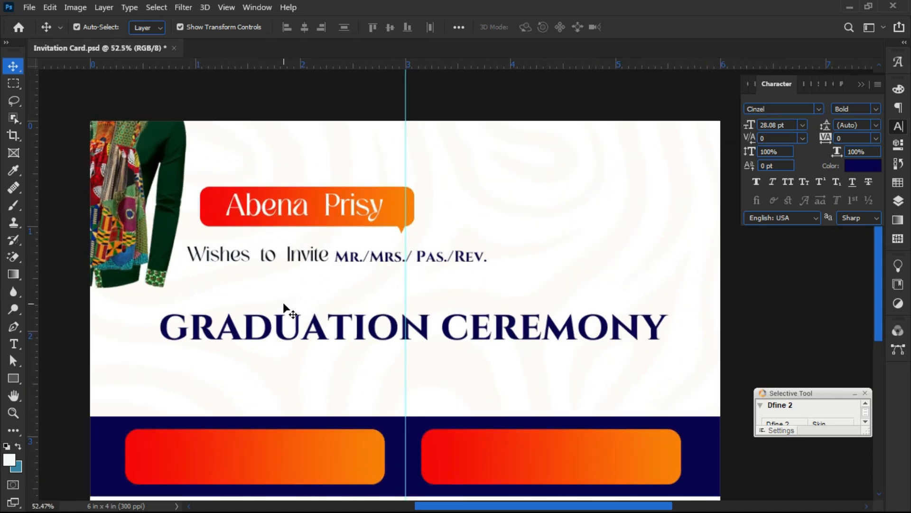
{"action": "scroll", "coordinate": [278, 319], "scroll_direction": "down", "scroll_amount": 2}
{"action": "scroll", "coordinate": [301, 351], "scroll_direction": "up", "scroll_amount": 1}
{"action": "scroll", "coordinate": [273, 383], "scroll_direction": "up", "scroll_amount": 1}
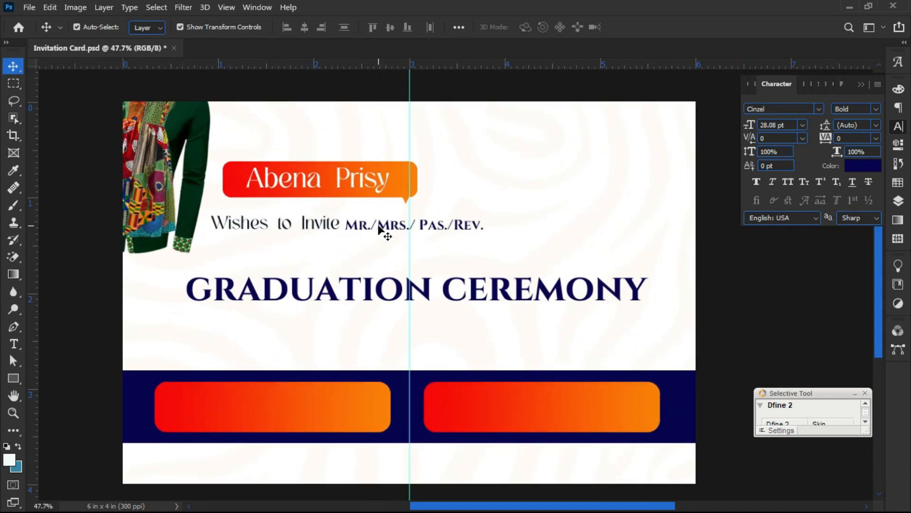
{"action": "left_click_drag", "start_coordinate": [379, 226], "coordinate": [380, 229]}
{"action": "left_click", "coordinate": [232, 253]}
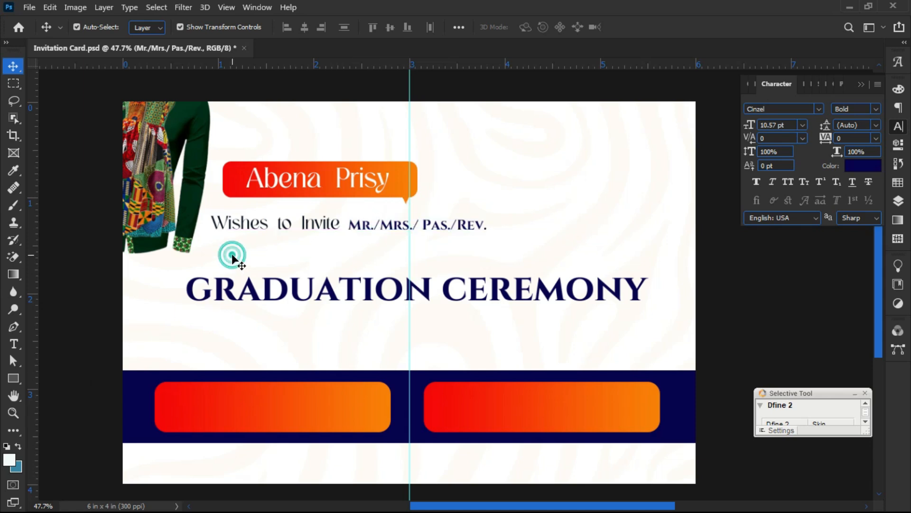
- Try opening the print dress image from File > Open, then dismiss the program error
{"action": "left_click", "coordinate": [30, 7]}
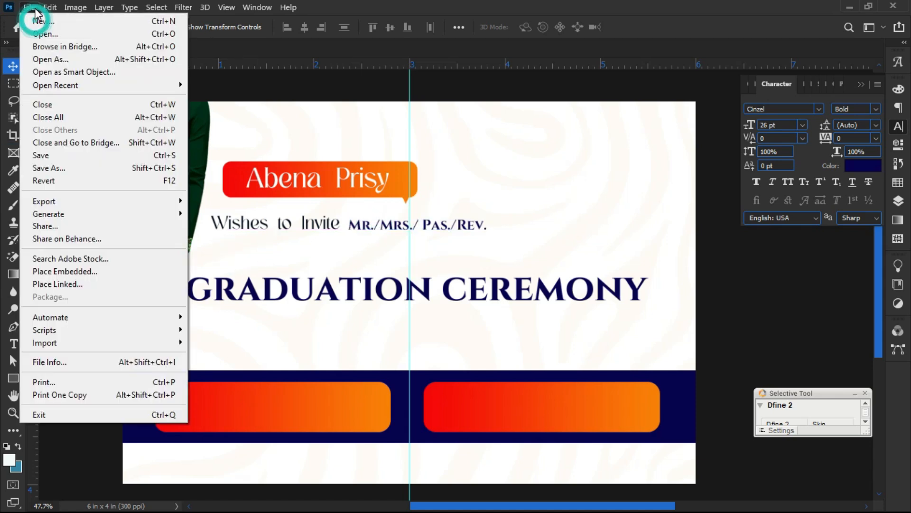
{"action": "left_click", "coordinate": [59, 34]}
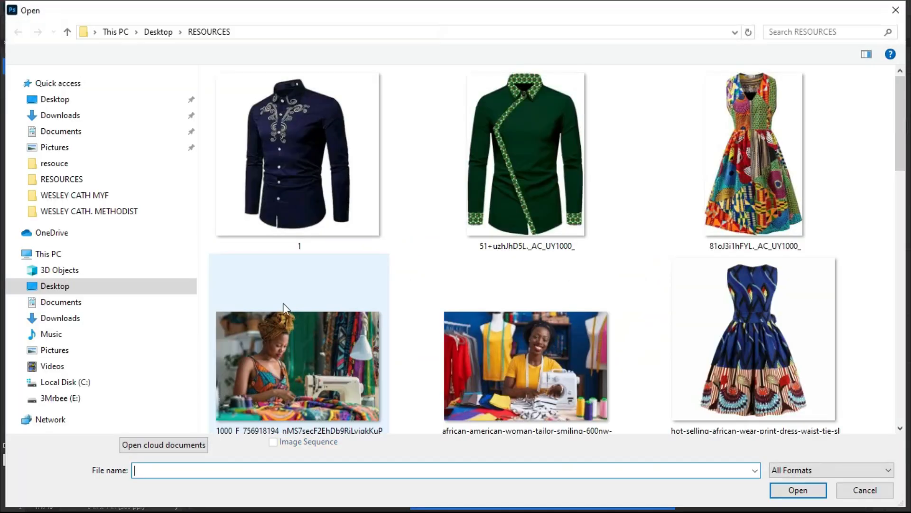
{"action": "left_click", "coordinate": [473, 336]}
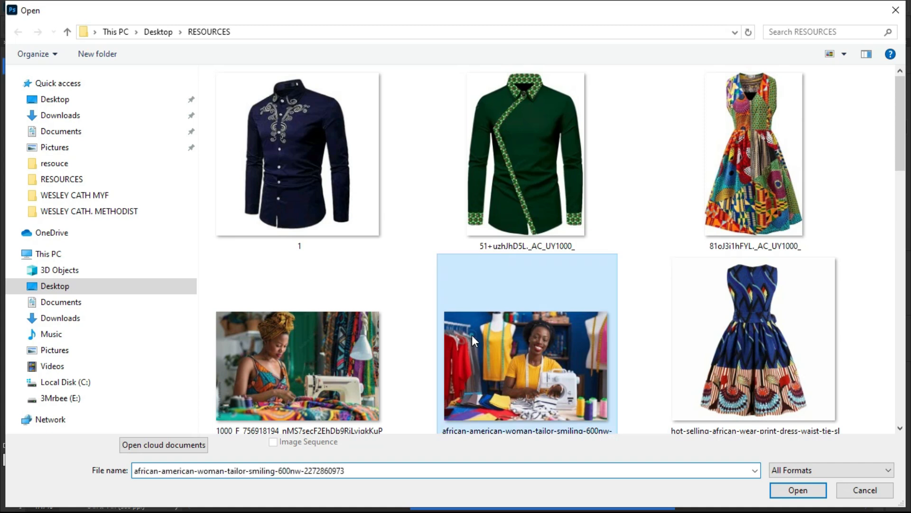
{"action": "scroll", "coordinate": [472, 334], "scroll_direction": "down", "scroll_amount": 5}
{"action": "scroll", "coordinate": [508, 329], "scroll_direction": "down", "scroll_amount": 4}
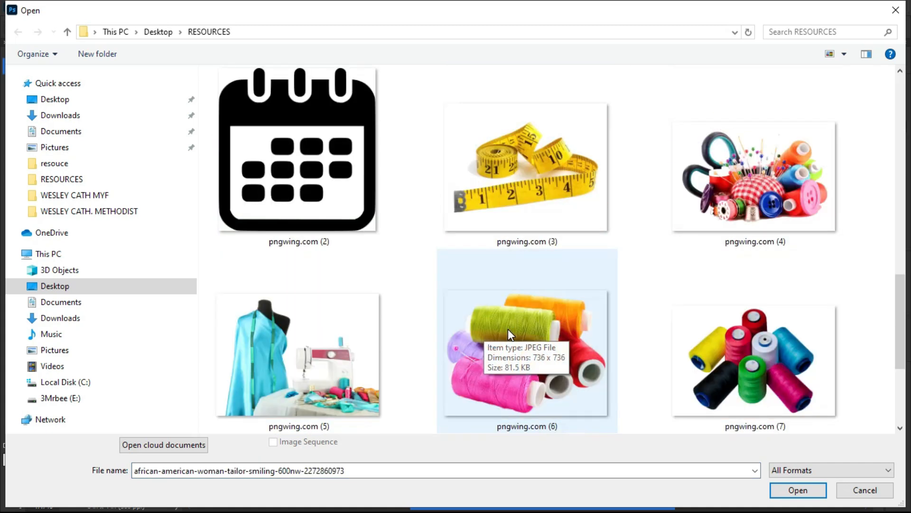
{"action": "scroll", "coordinate": [508, 329], "scroll_direction": "down", "scroll_amount": 2}
{"action": "scroll", "coordinate": [506, 328], "scroll_direction": "up", "scroll_amount": 8}
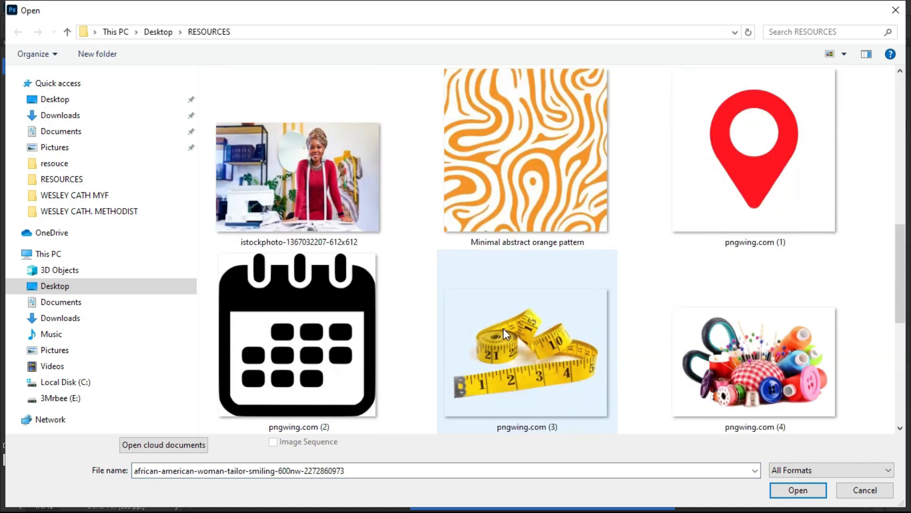
{"action": "scroll", "coordinate": [503, 328], "scroll_direction": "up", "scroll_amount": 2}
{"action": "scroll", "coordinate": [501, 326], "scroll_direction": "down", "scroll_amount": 6}
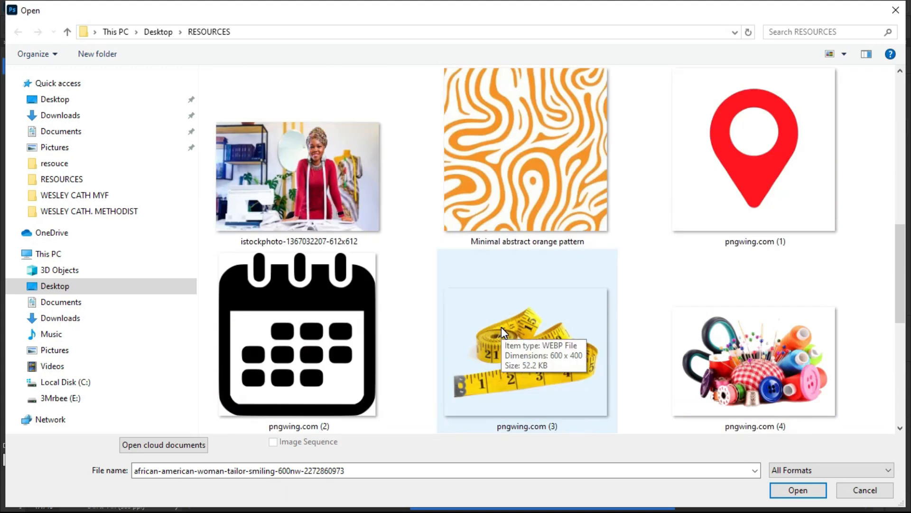
{"action": "scroll", "coordinate": [501, 327], "scroll_direction": "down", "scroll_amount": 2}
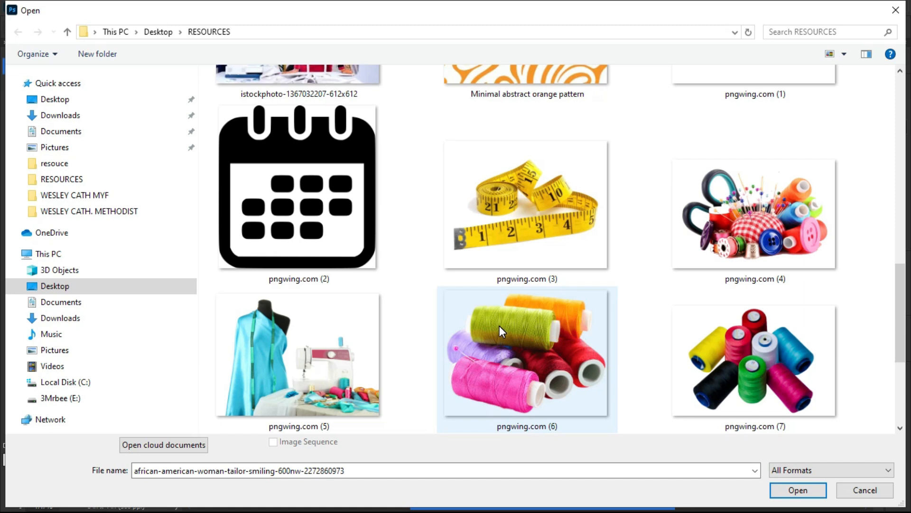
{"action": "scroll", "coordinate": [493, 323], "scroll_direction": "up", "scroll_amount": 2}
{"action": "scroll", "coordinate": [576, 311], "scroll_direction": "up", "scroll_amount": 3}
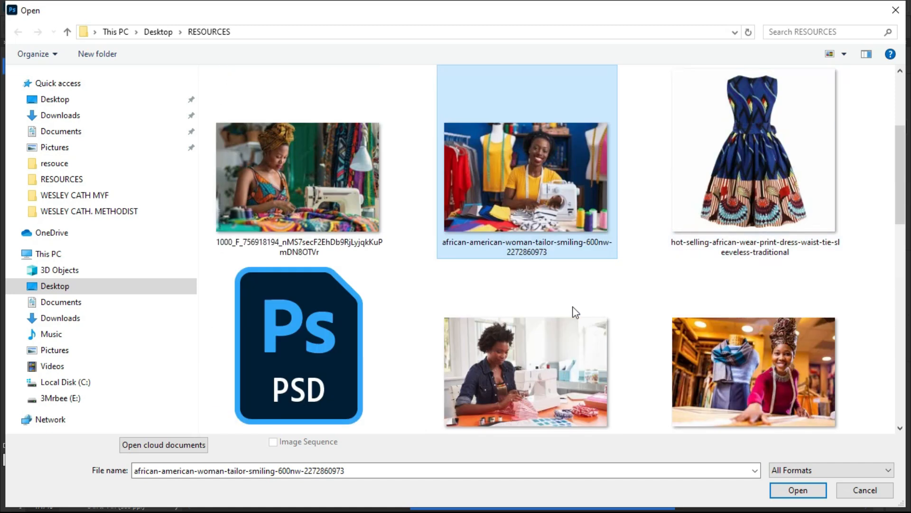
{"action": "scroll", "coordinate": [575, 311], "scroll_direction": "up", "scroll_amount": 2}
{"action": "scroll", "coordinate": [549, 308], "scroll_direction": "down", "scroll_amount": 4}
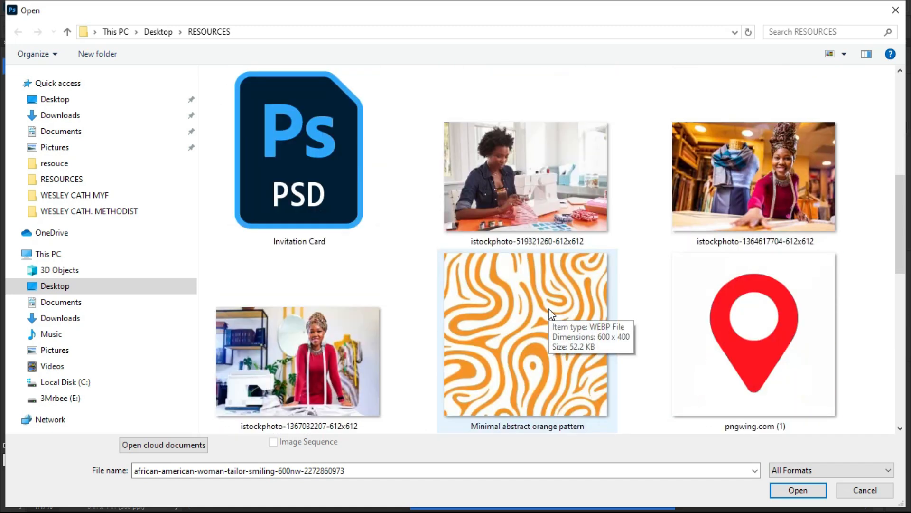
{"action": "scroll", "coordinate": [549, 311], "scroll_direction": "down", "scroll_amount": 2}
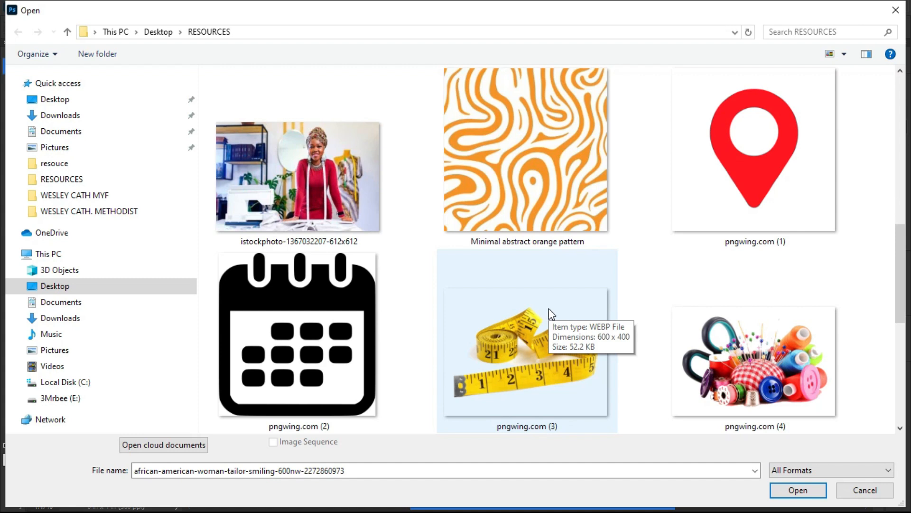
{"action": "scroll", "coordinate": [549, 308], "scroll_direction": "up", "scroll_amount": 5}
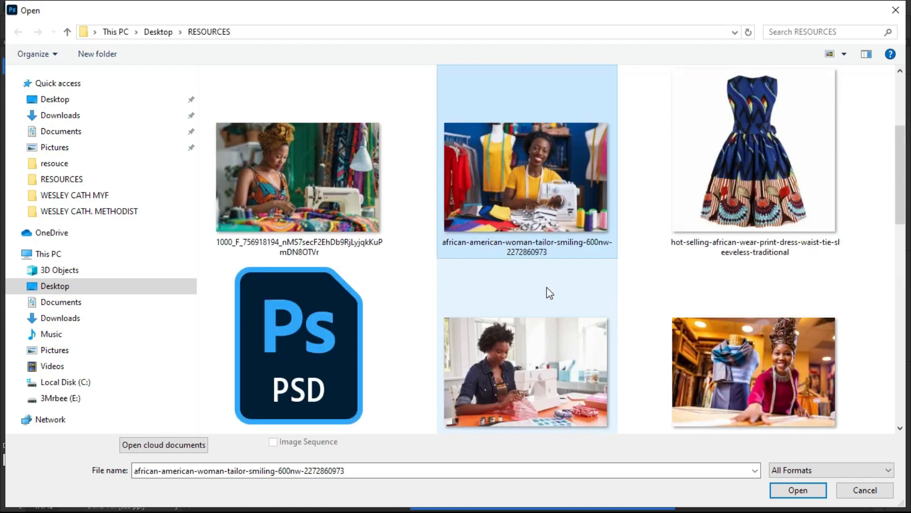
{"action": "double_click", "coordinate": [744, 135]}
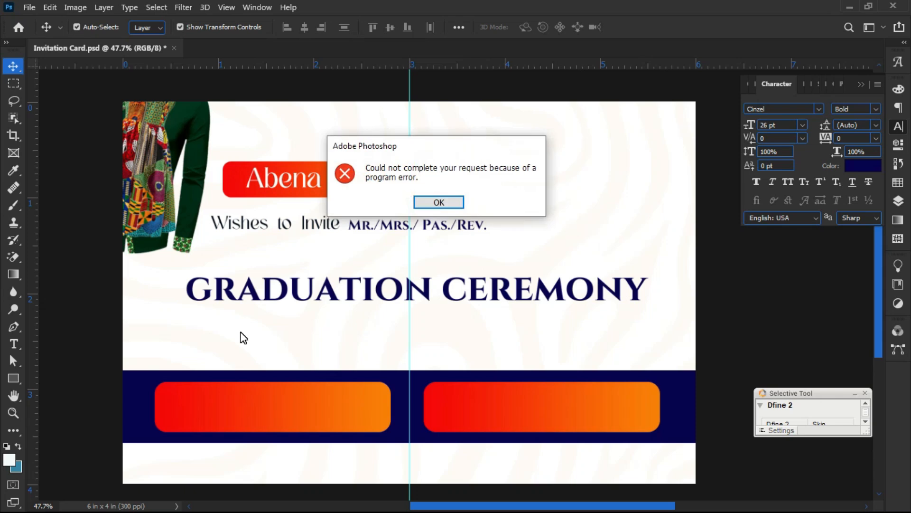
{"action": "key", "text": "Return"}
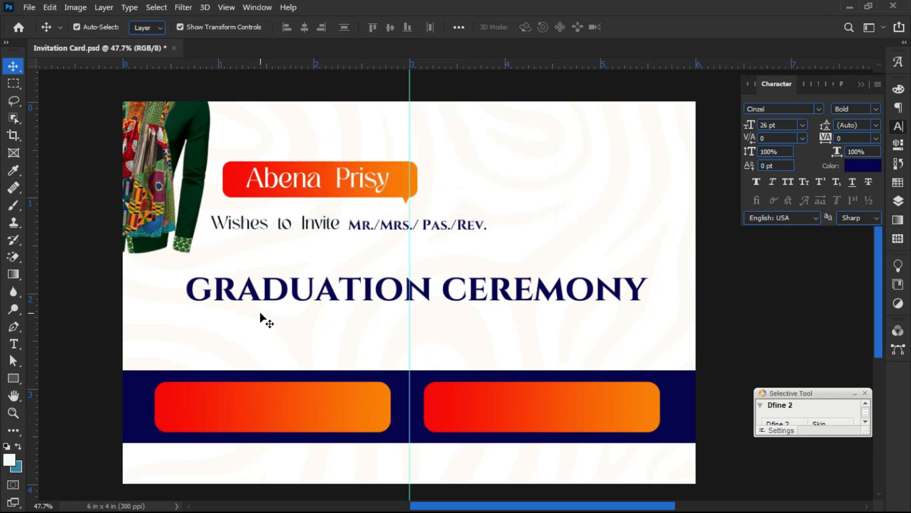
- Retry opening the print dress image with Ctrl+O and dismiss the error again
{"action": "key", "text": "ctrl+o"}
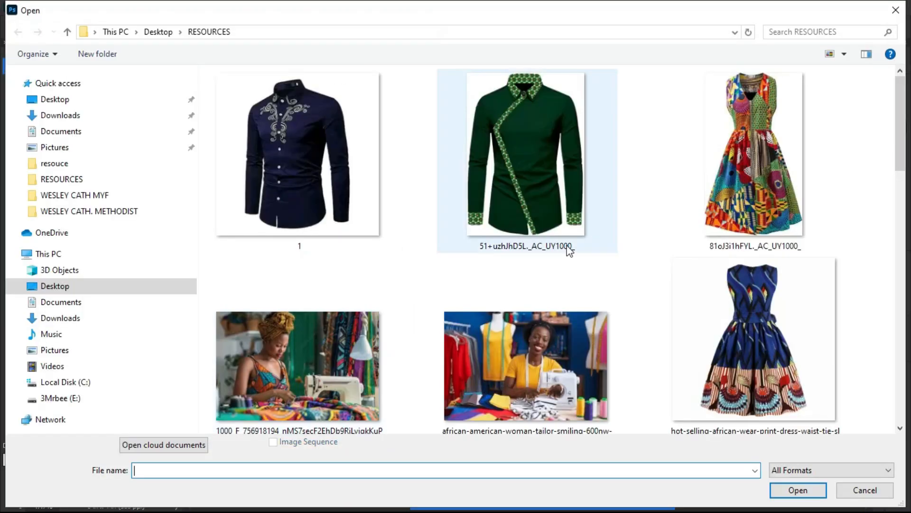
{"action": "left_click", "coordinate": [748, 303]}
{"action": "scroll", "coordinate": [713, 298], "scroll_direction": "down", "scroll_amount": 5}
{"action": "scroll", "coordinate": [712, 285], "scroll_direction": "up", "scroll_amount": 5}
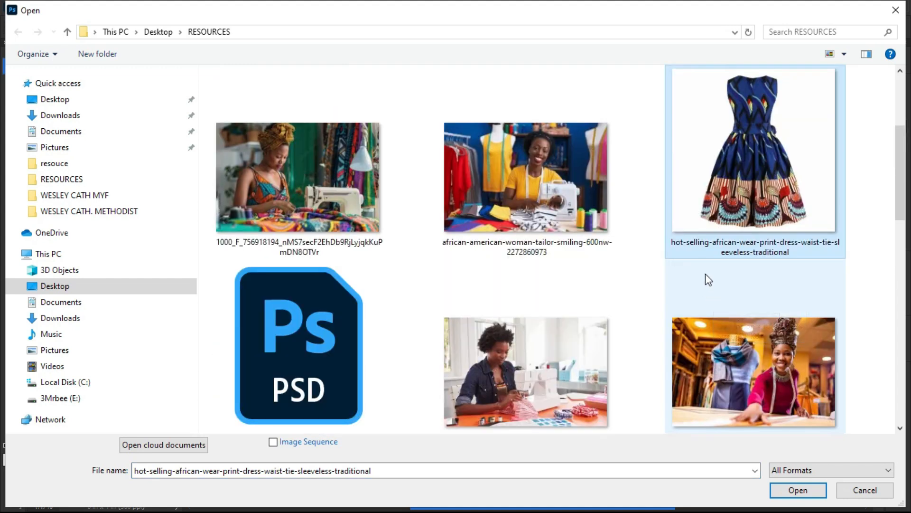
{"action": "double_click", "coordinate": [748, 345]}
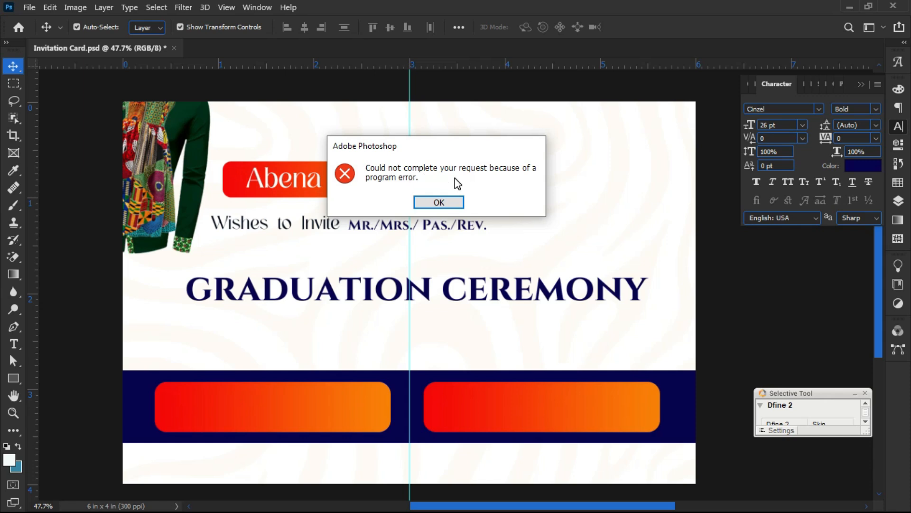
{"action": "left_click", "coordinate": [434, 202]}
- Open the navy shirt image 1.jpg in a new tab, then close it
{"action": "key", "text": "ctrl"}
{"action": "key", "text": "ctrl+o"}
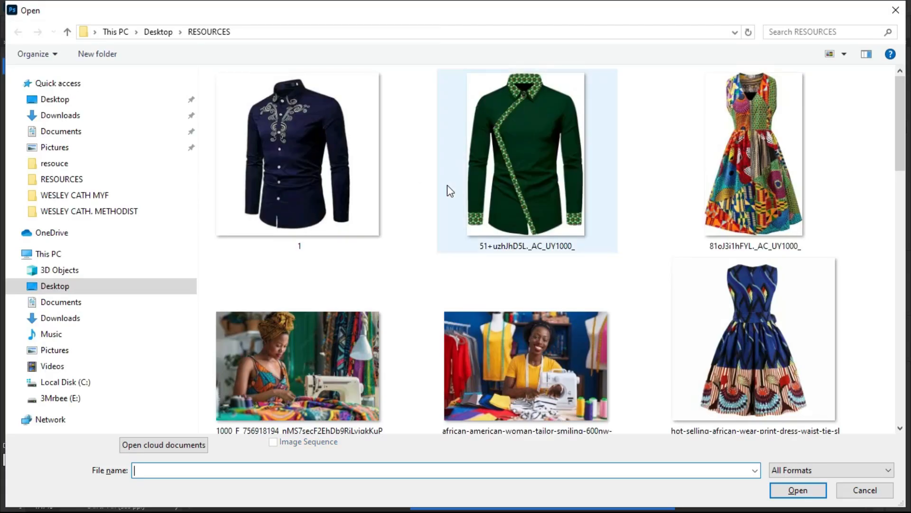
{"action": "left_click", "coordinate": [281, 159]}
{"action": "double_click", "coordinate": [281, 158]}
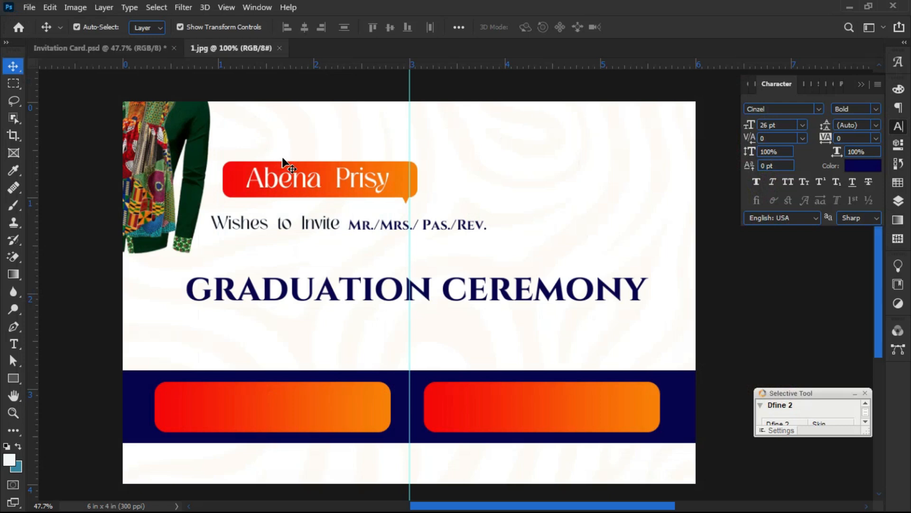
{"action": "left_click", "coordinate": [278, 47]}
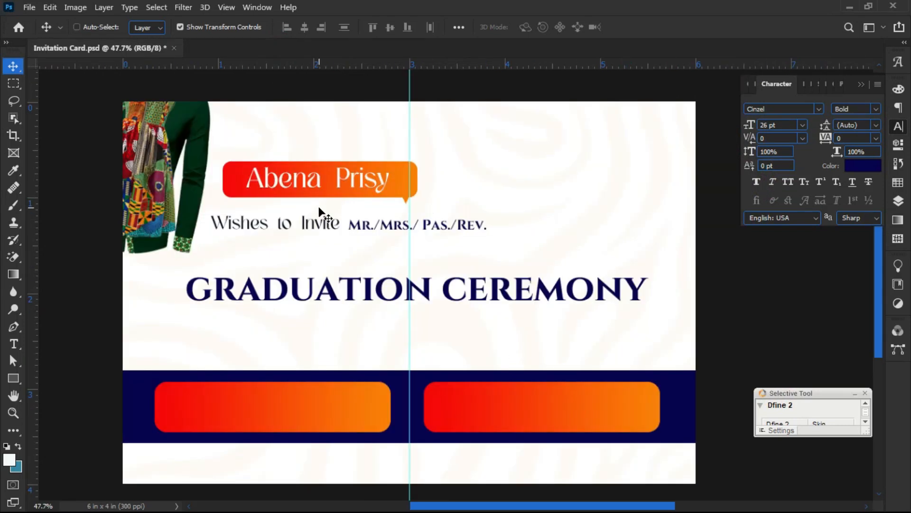
- Open the sleeveless print dress image from RESOURCES in Paint using Open with
{"action": "key", "text": "ctrl+o"}
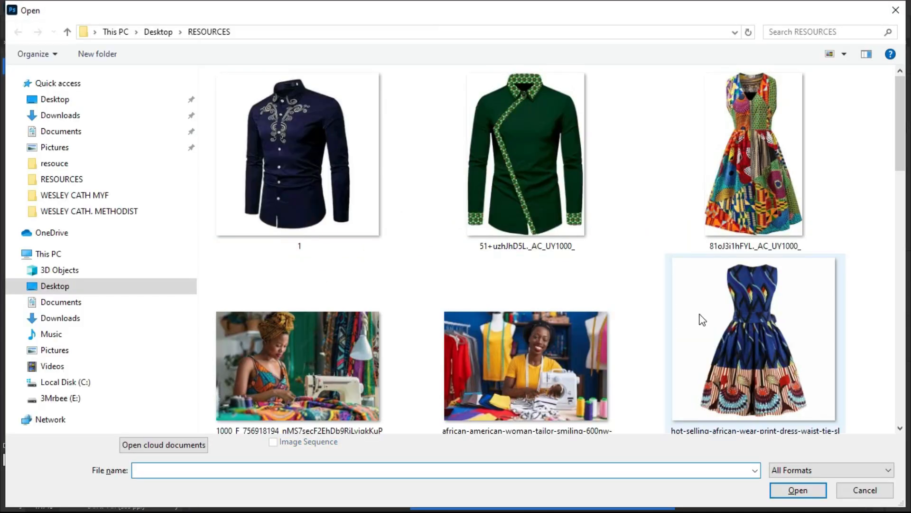
{"action": "left_click", "coordinate": [725, 323]}
{"action": "scroll", "coordinate": [724, 318], "scroll_direction": "down", "scroll_amount": 3}
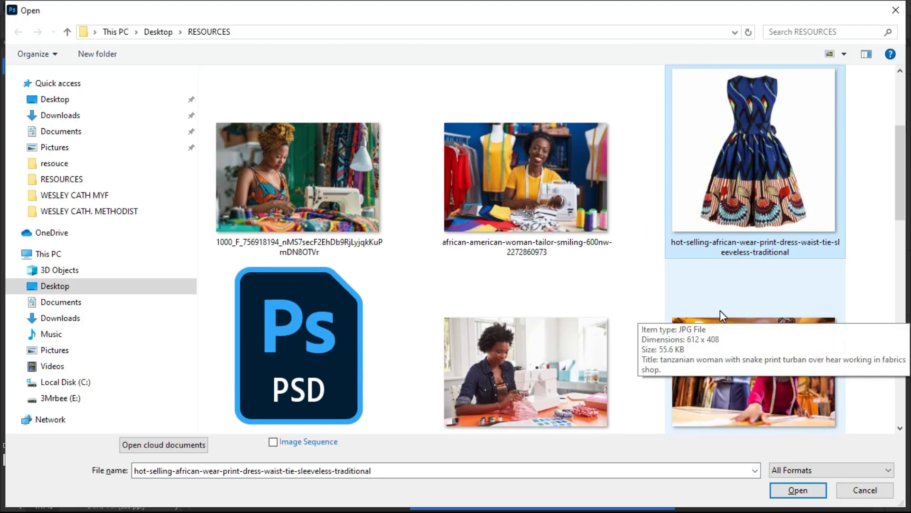
{"action": "right_click", "coordinate": [707, 182]}
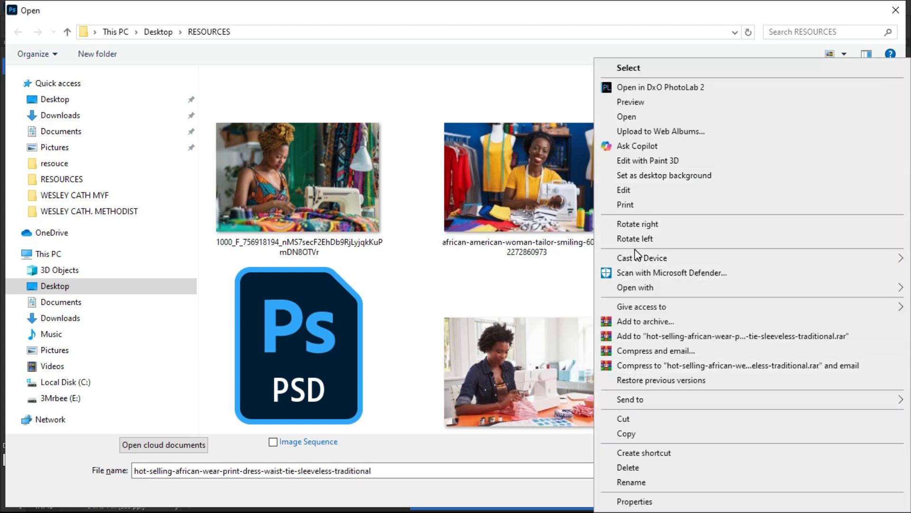
{"action": "mouse_move", "coordinate": [627, 287]}
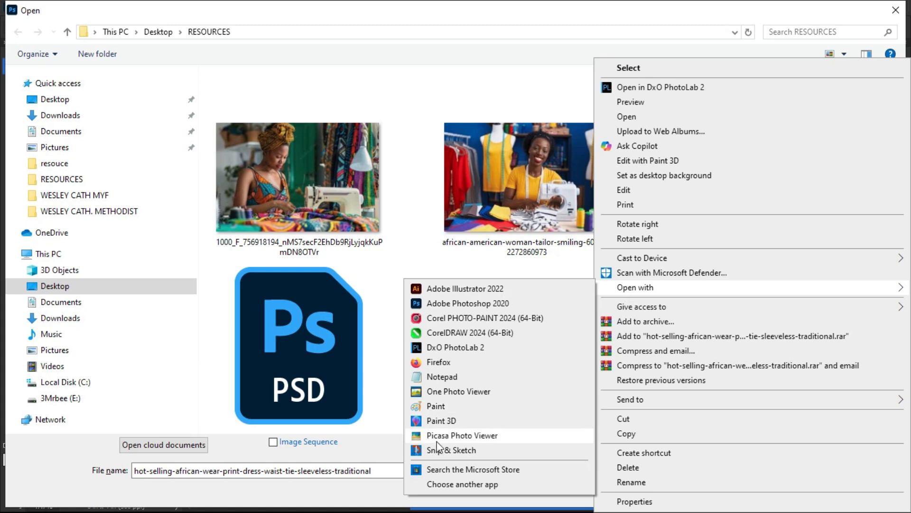
{"action": "left_click", "coordinate": [437, 406]}
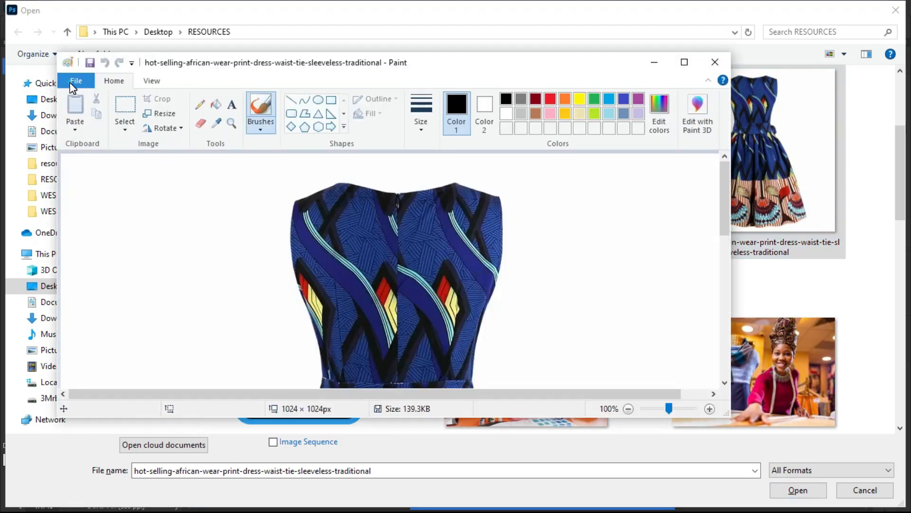
- Save the dress as a JPEG named DRESS in Desktop > RESOURCES and accept the transparency warning
{"action": "left_click", "coordinate": [74, 83]}
{"action": "mouse_move", "coordinate": [195, 199]}
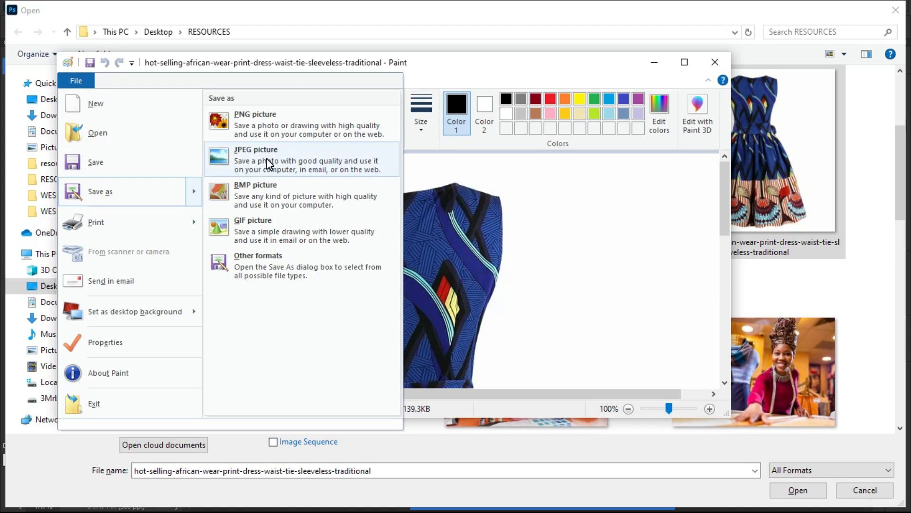
{"action": "left_click", "coordinate": [245, 159]}
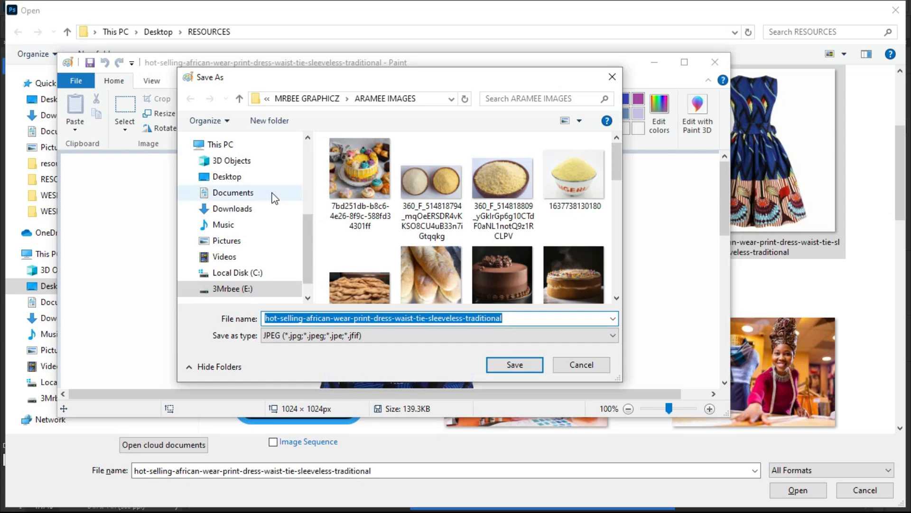
{"action": "left_click_drag", "start_coordinate": [304, 246], "coordinate": [304, 156]}
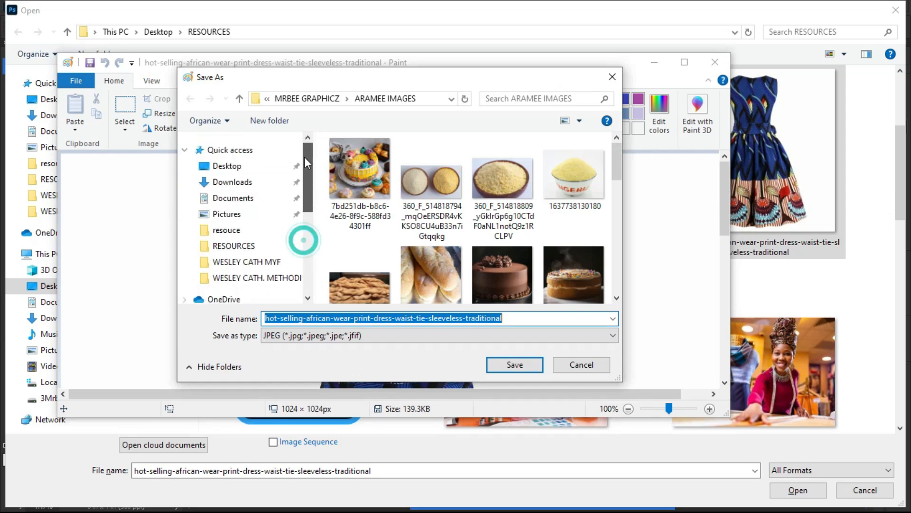
{"action": "left_click", "coordinate": [255, 168]}
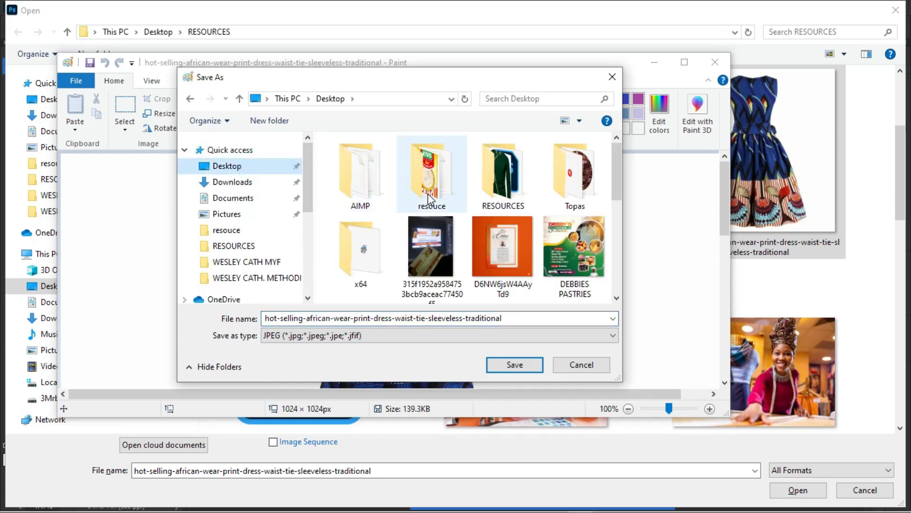
{"action": "double_click", "coordinate": [500, 174]}
{"action": "double_click", "coordinate": [518, 318]}
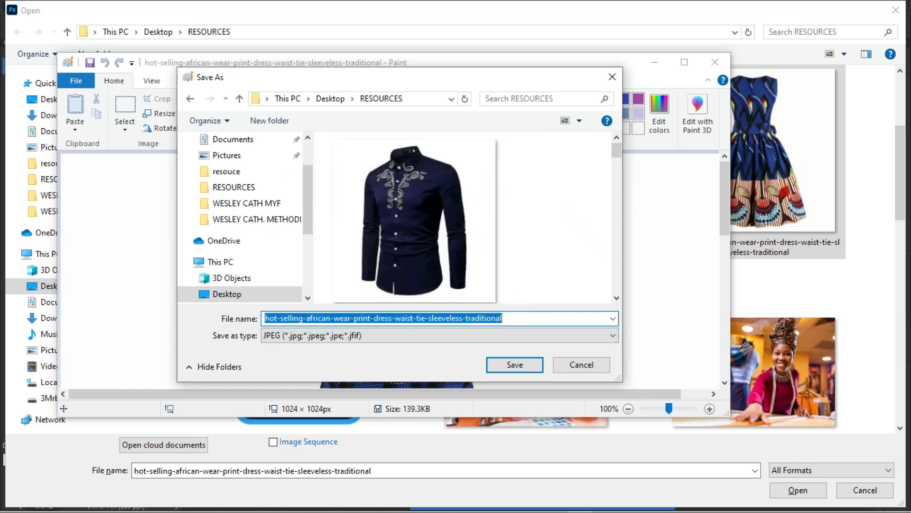
{"action": "type", "text": "DRESS"}
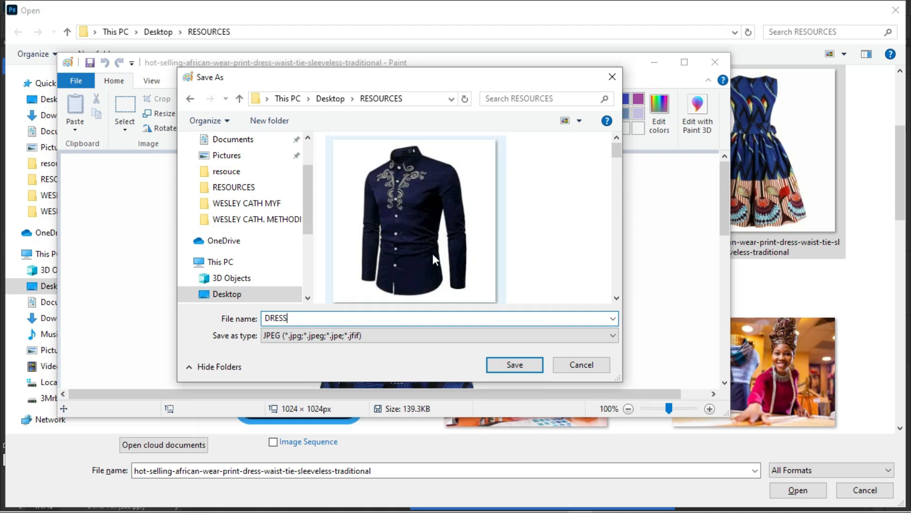
{"action": "left_click", "coordinate": [508, 365]}
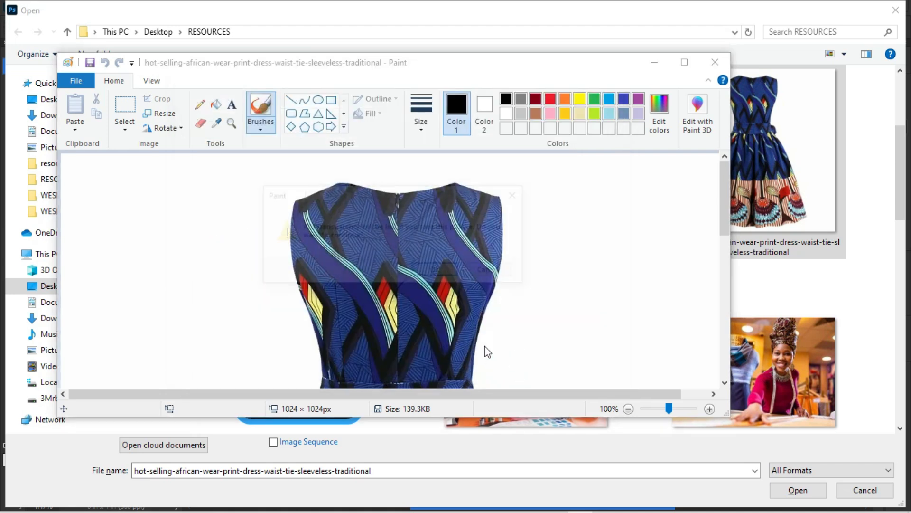
{"action": "left_click", "coordinate": [433, 274]}
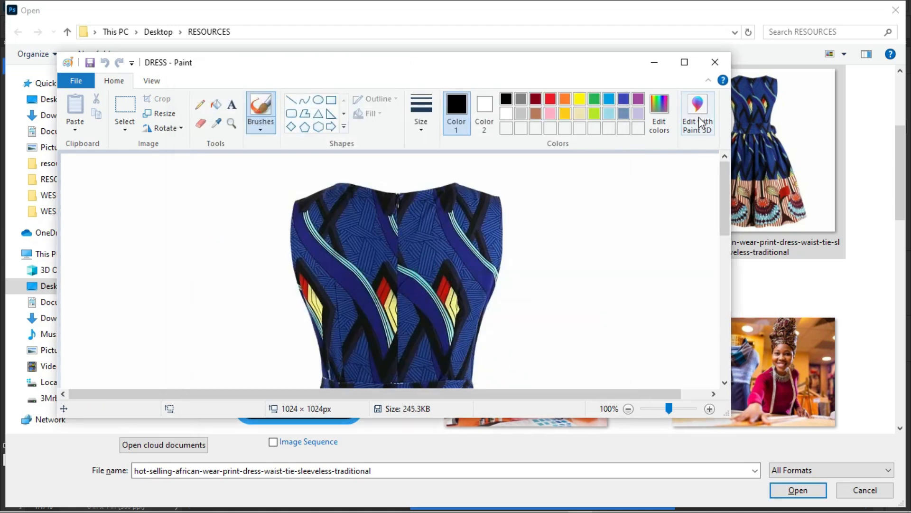
- Open DRESS.jpg, unlock its Background layer and Magic Eraser the white background
{"action": "left_click", "coordinate": [715, 62]}
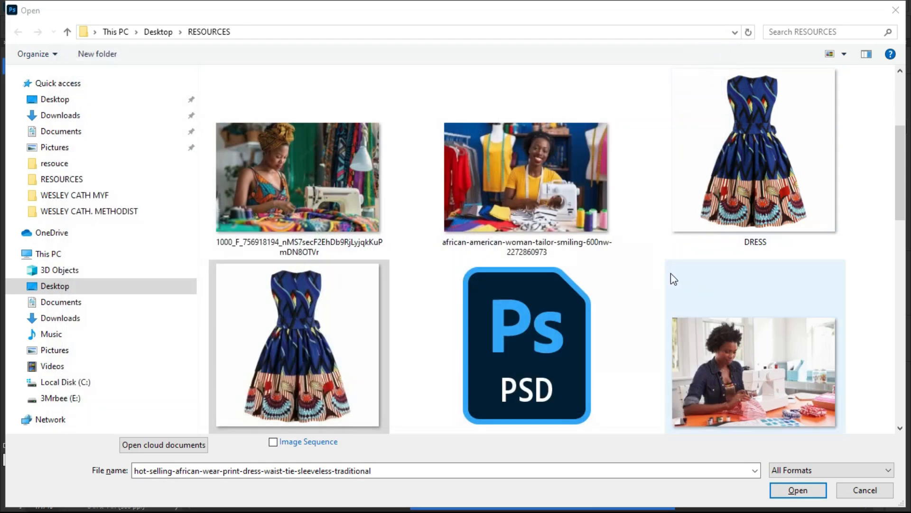
{"action": "left_click", "coordinate": [742, 167]}
{"action": "double_click", "coordinate": [741, 164]}
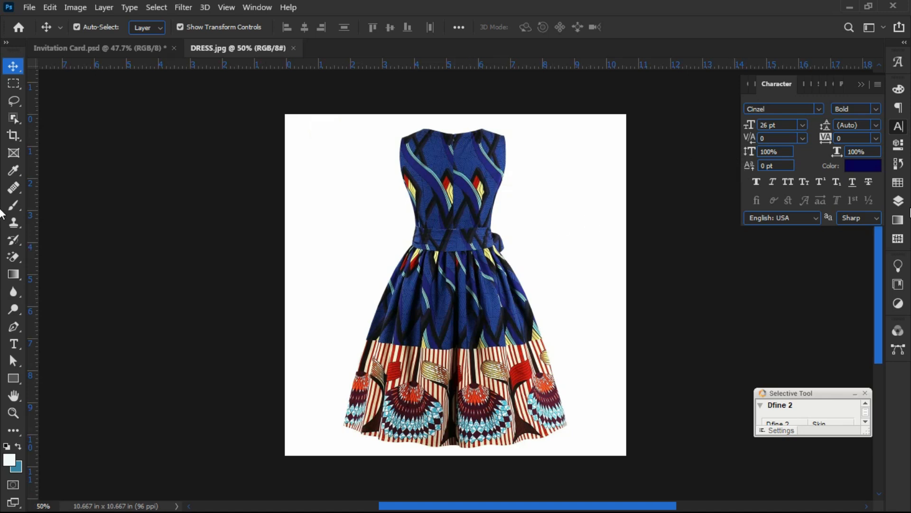
{"action": "left_click", "coordinate": [898, 201]}
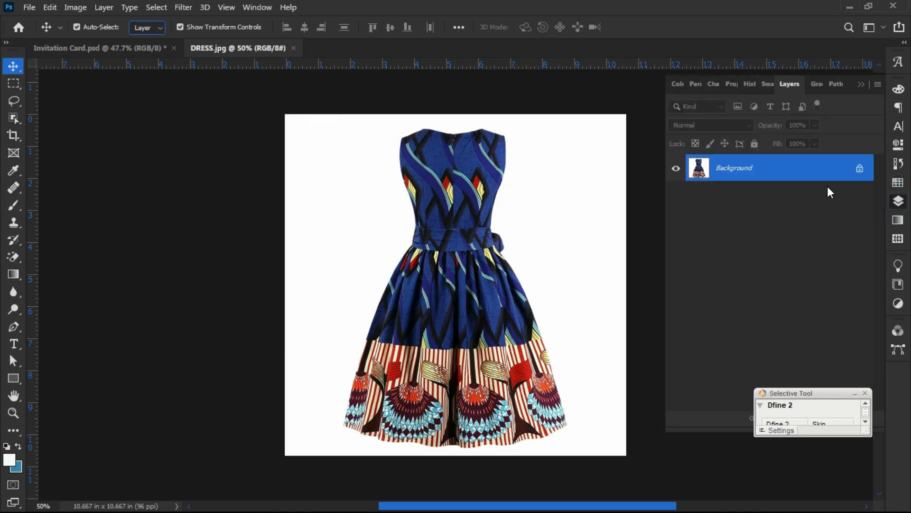
{"action": "left_click", "coordinate": [860, 170]}
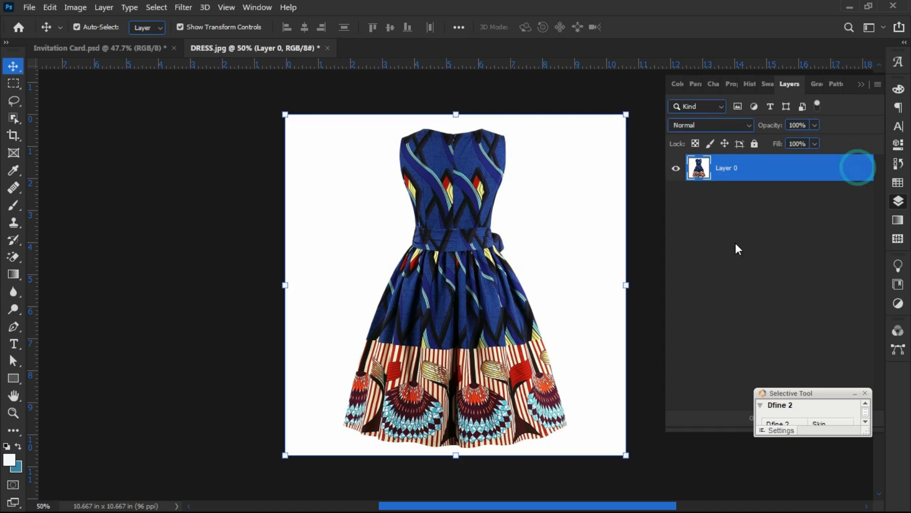
{"action": "left_click", "coordinate": [10, 260]}
{"action": "left_click", "coordinate": [333, 209]}
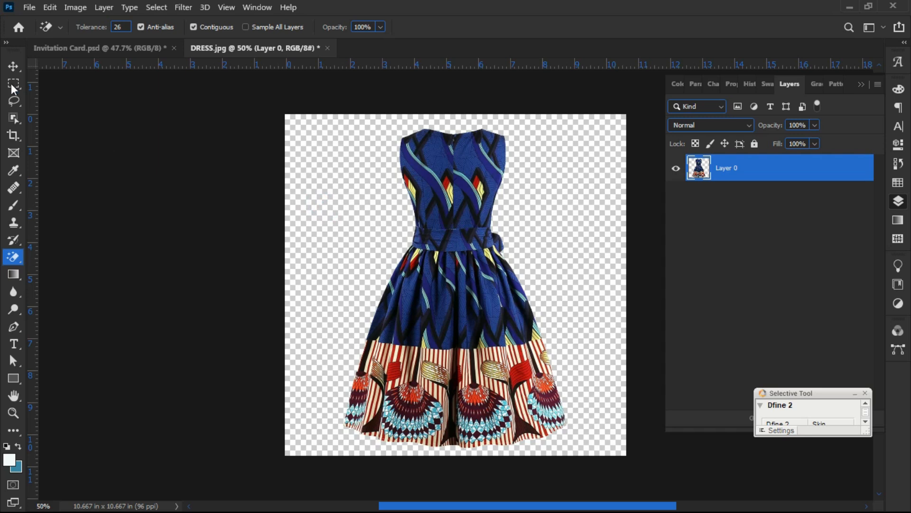
- Move the dress onto the card, scaled to 40% and rotated 12° at the top-left
{"action": "left_click", "coordinate": [13, 66]}
{"action": "left_click_drag", "start_coordinate": [439, 230], "coordinate": [85, 53]}
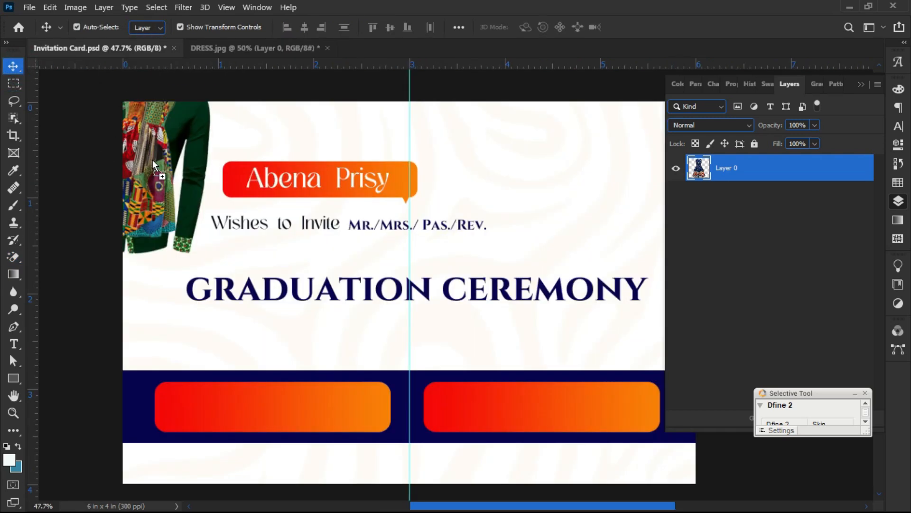
{"action": "left_click_drag", "start_coordinate": [143, 168], "coordinate": [143, 169]}
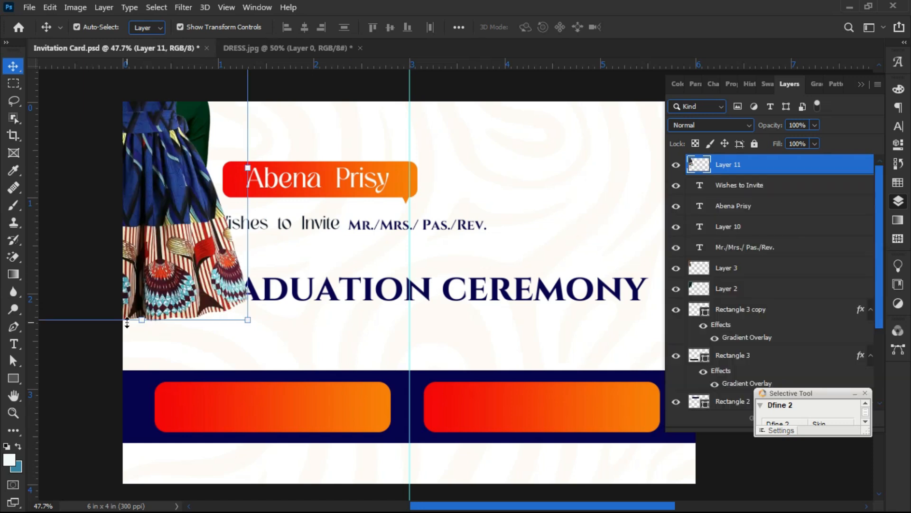
{"action": "left_click_drag", "start_coordinate": [141, 324], "coordinate": [152, 209]}
{"action": "mouse_move", "coordinate": [61, 172]}
{"action": "left_mouse_down"}
{"action": "mouse_move", "coordinate": [40, 138]}
{"action": "mouse_move", "coordinate": [55, 160]}
{"action": "left_mouse_up"}
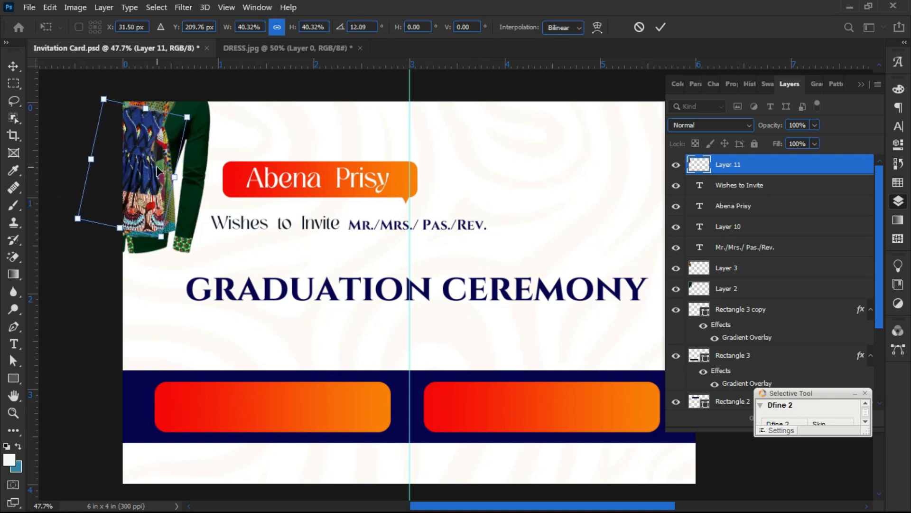
{"action": "left_click_drag", "start_coordinate": [143, 177], "coordinate": [134, 164]}
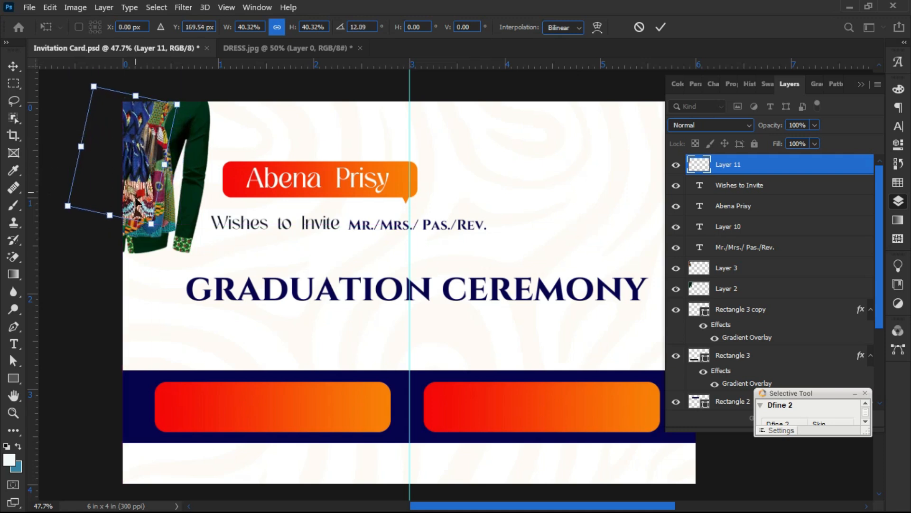
{"action": "left_click", "coordinate": [661, 27]}
- Close DRESS.jpg without saving the changes
{"action": "scroll", "coordinate": [177, 233], "scroll_direction": "down", "scroll_amount": 2}
{"action": "scroll", "coordinate": [373, 193], "scroll_direction": "up", "scroll_amount": 2}
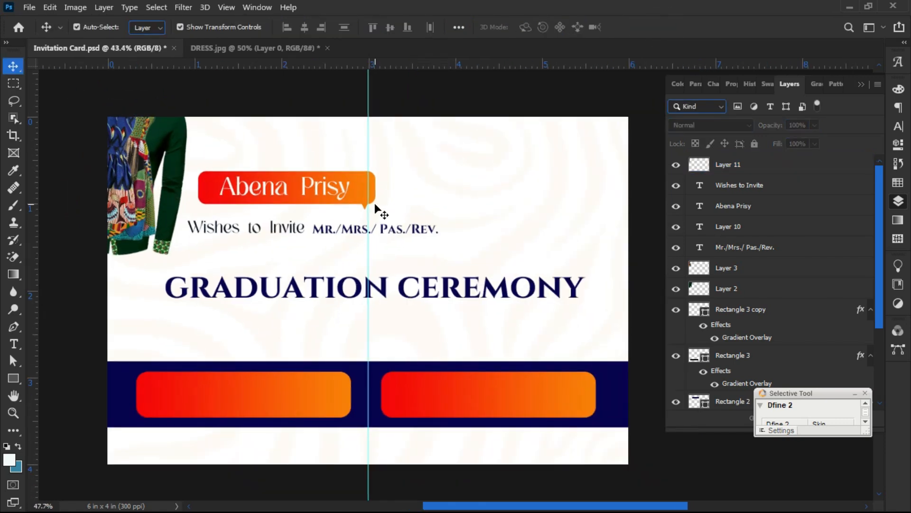
{"action": "left_click", "coordinate": [327, 48]}
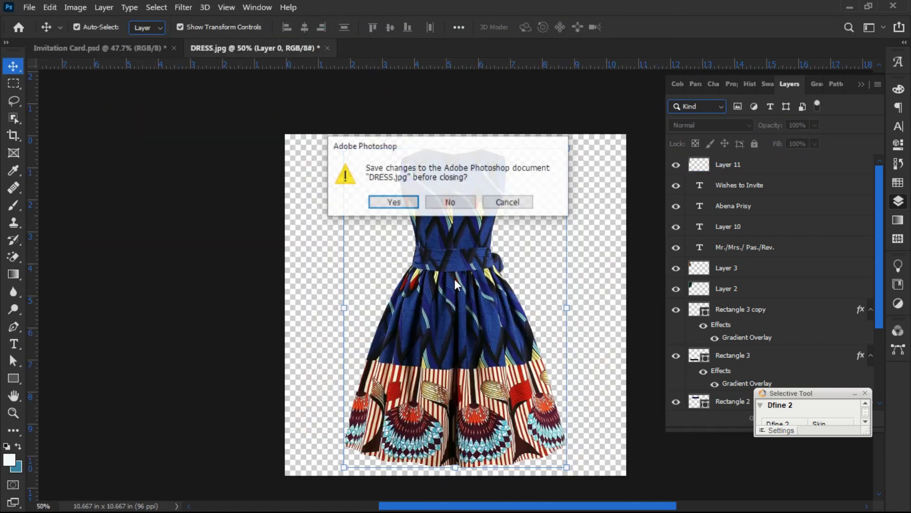
{"action": "left_click", "coordinate": [448, 202]}
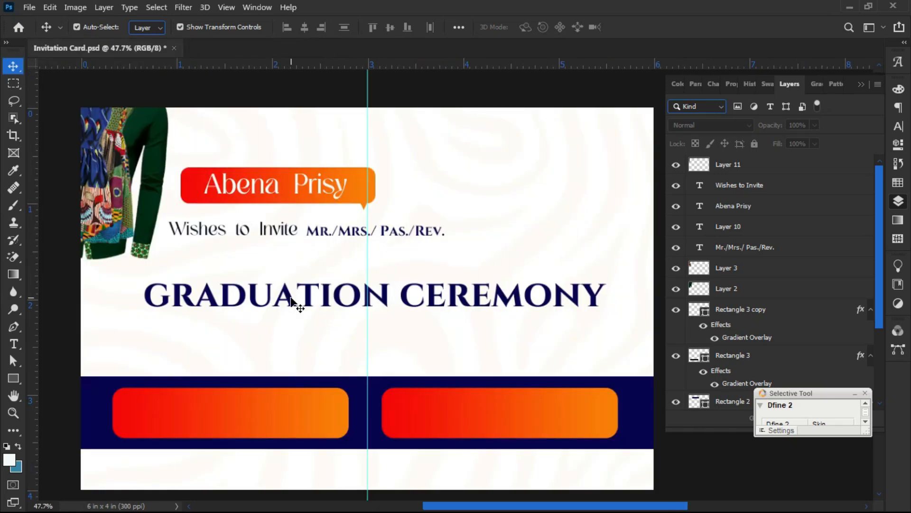
- Set the GRADUATION CEREMONY headline in the Mouzambik Demo font
{"action": "left_click", "coordinate": [338, 337]}
{"action": "left_click", "coordinate": [402, 293]}
{"action": "double_click", "coordinate": [401, 294]}
{"action": "left_click", "coordinate": [399, 295]}
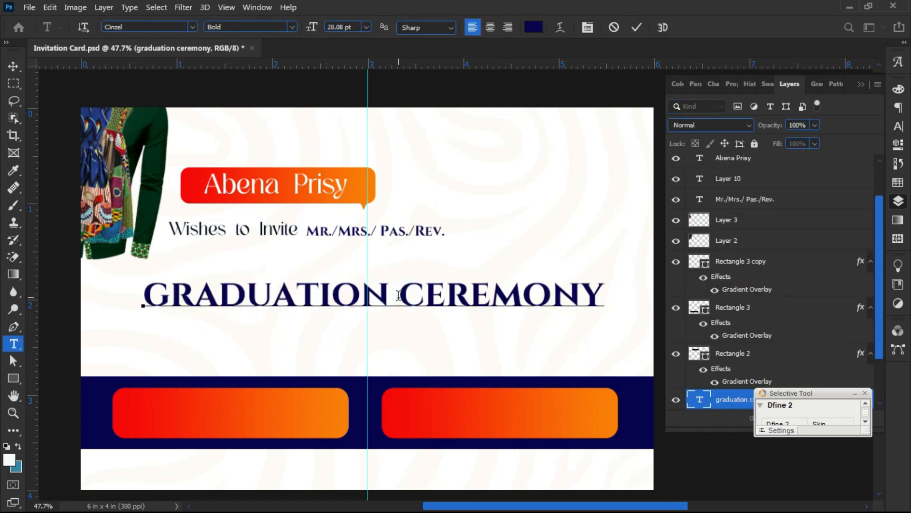
{"action": "key", "text": "Return"}
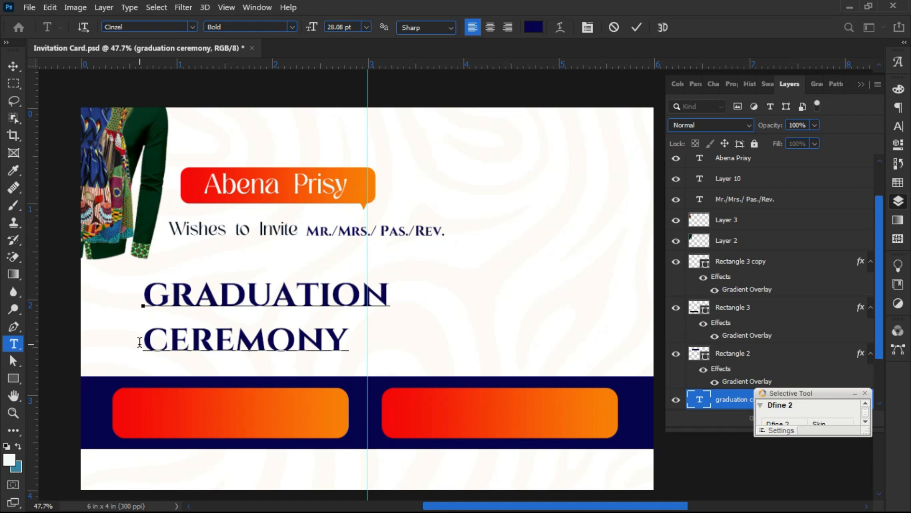
{"action": "key", "text": "BackSpace"}
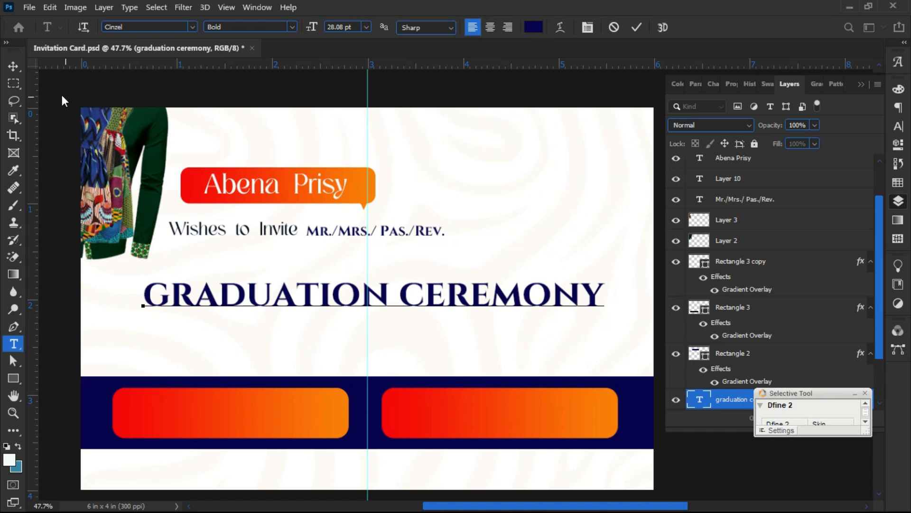
{"action": "left_click", "coordinate": [13, 66]}
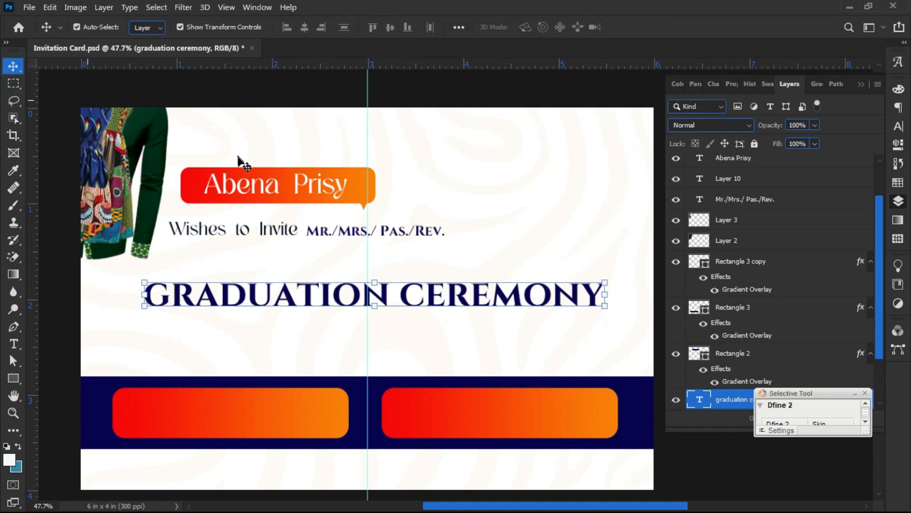
{"action": "left_click", "coordinate": [897, 125]}
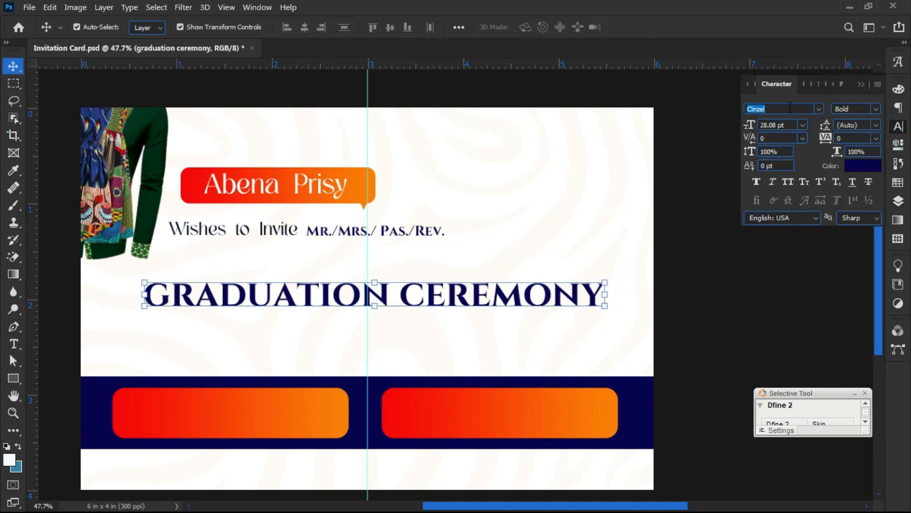
{"action": "type", "text": "MOU"}
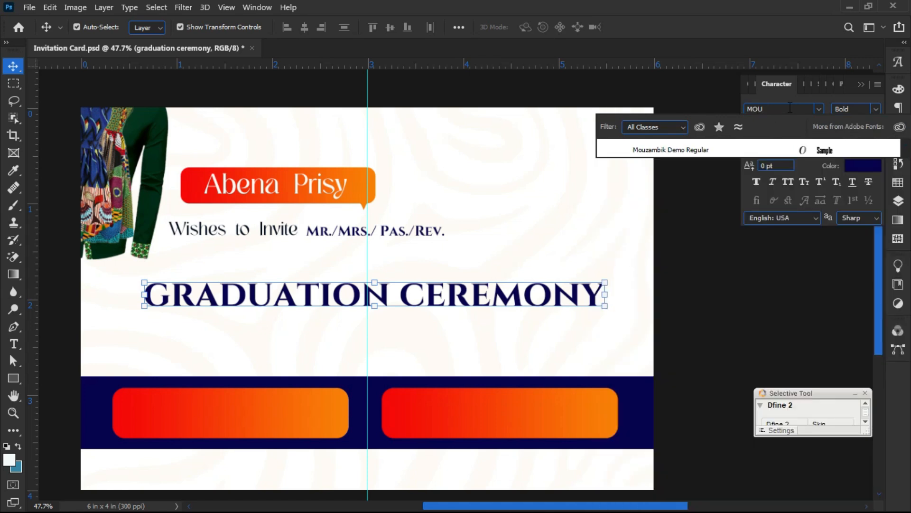
{"action": "left_click", "coordinate": [769, 148]}
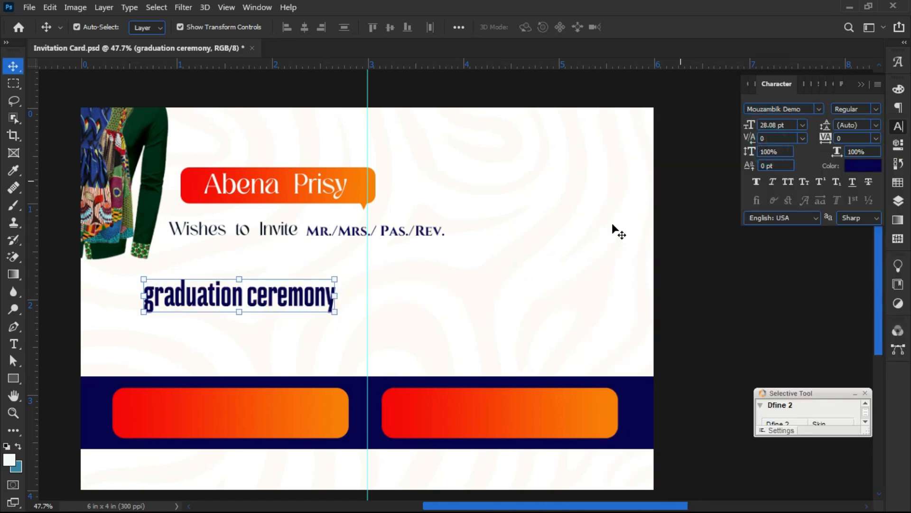
- Enlarge the headline to about 221%, make it All Caps, and place it above the navy band
{"action": "left_click_drag", "start_coordinate": [335, 300], "coordinate": [567, 375]}
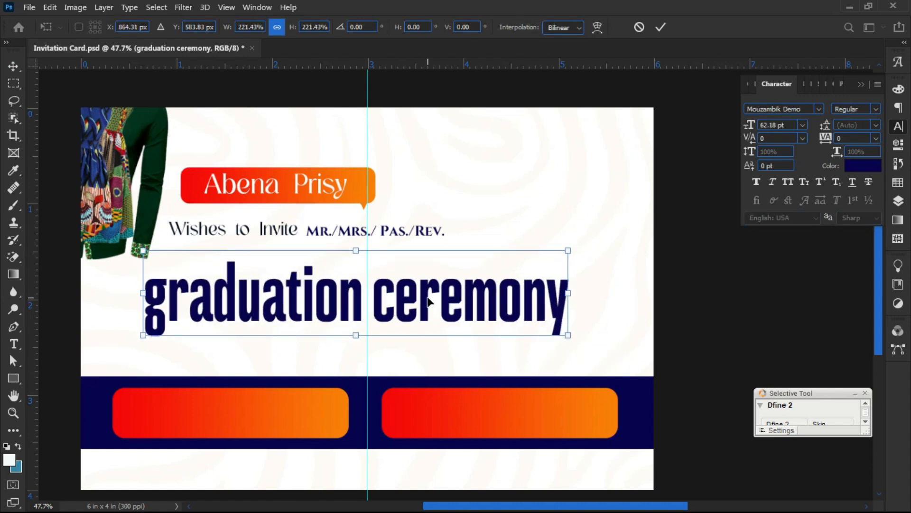
{"action": "key", "text": "Return"}
{"action": "left_click_drag", "start_coordinate": [435, 294], "coordinate": [451, 308]}
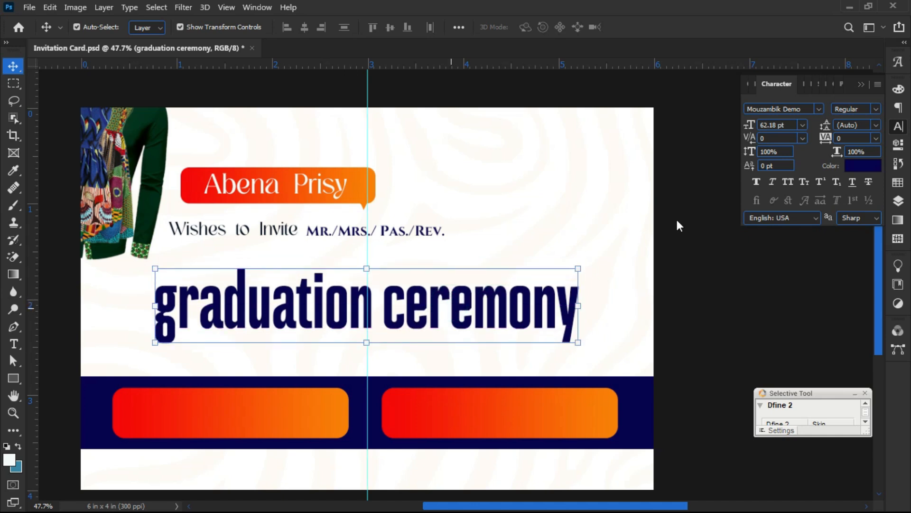
{"action": "left_click", "coordinate": [73, 311]}
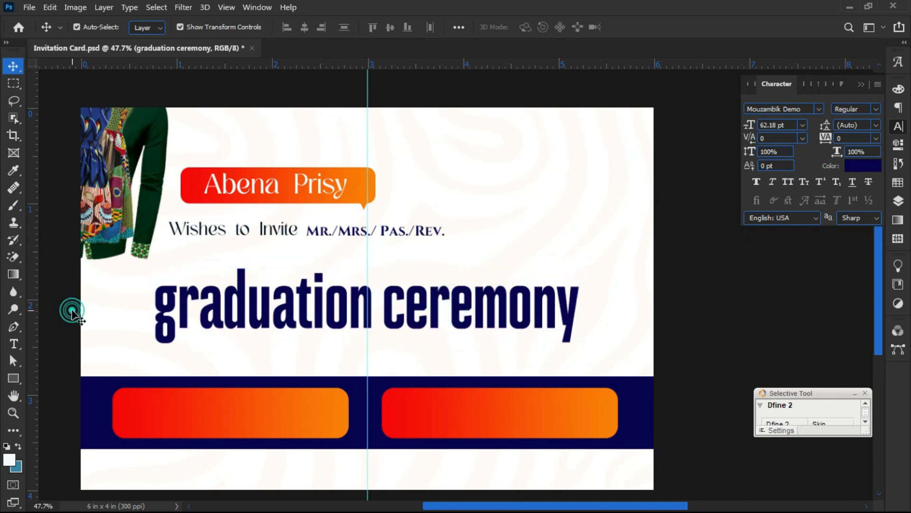
{"action": "left_click", "coordinate": [433, 305]}
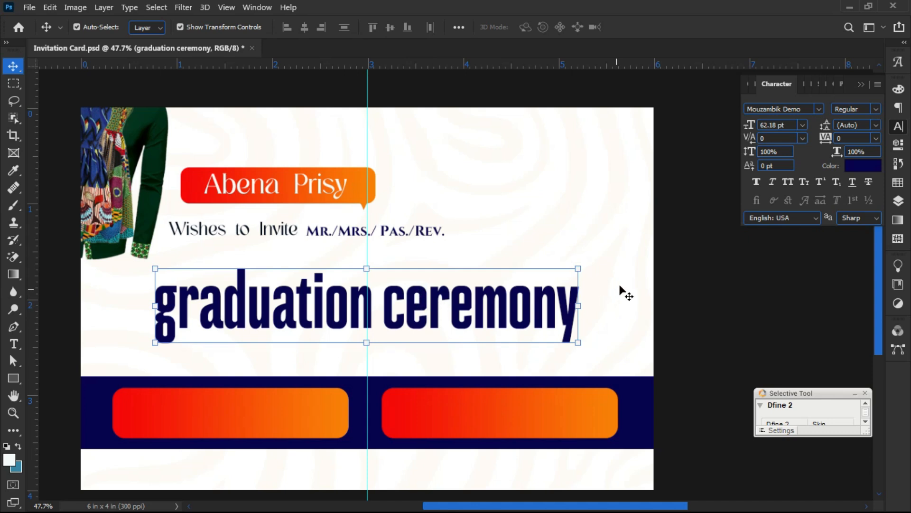
{"action": "left_click", "coordinate": [792, 183]}
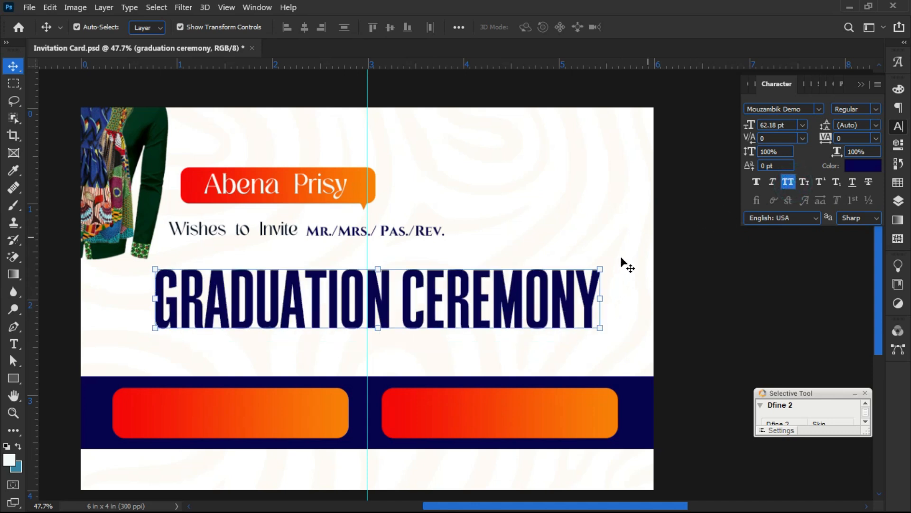
{"action": "left_click", "coordinate": [87, 309]}
{"action": "left_click_drag", "start_coordinate": [277, 301], "coordinate": [239, 351]}
{"action": "left_click", "coordinate": [103, 280]}
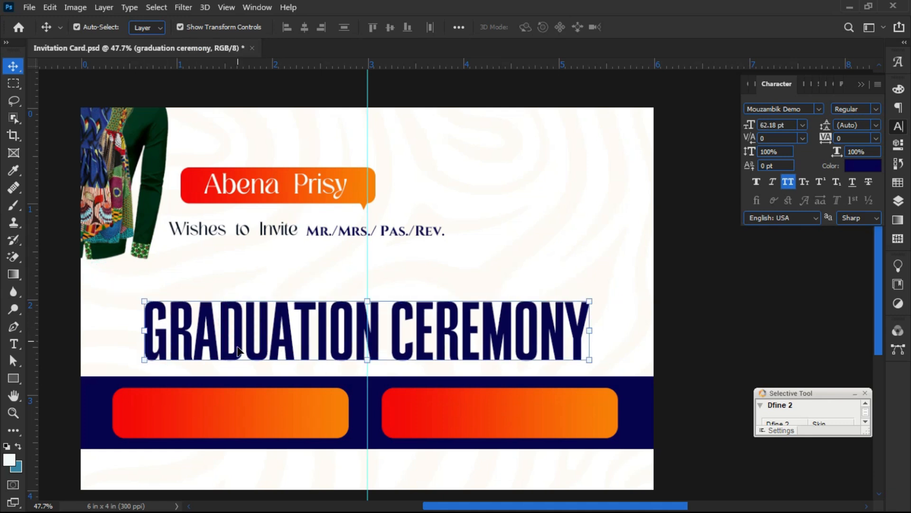
{"action": "left_click", "coordinate": [291, 260]}
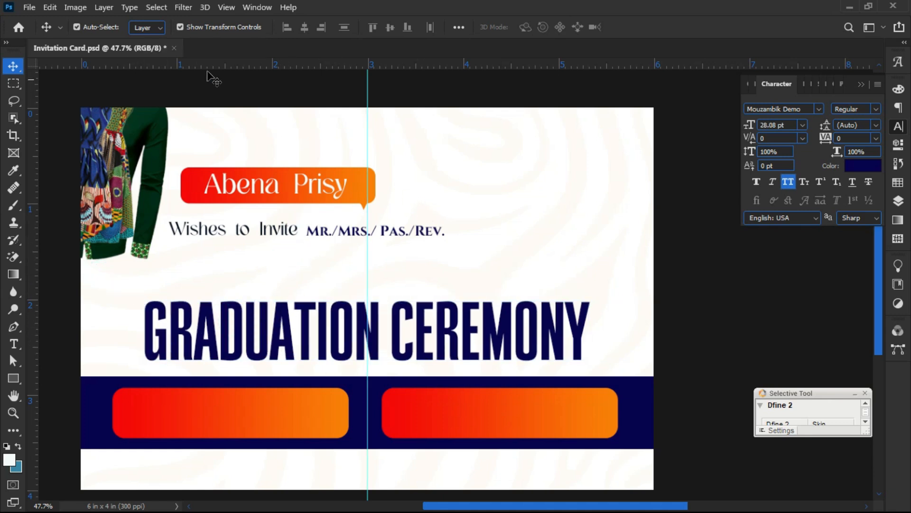
- Apply the Great Vibes script font to 'Wishes to Invite' and shift it slightly right
{"action": "left_click", "coordinate": [240, 229]}
{"action": "scroll", "coordinate": [228, 229], "scroll_direction": "up", "scroll_amount": 3}
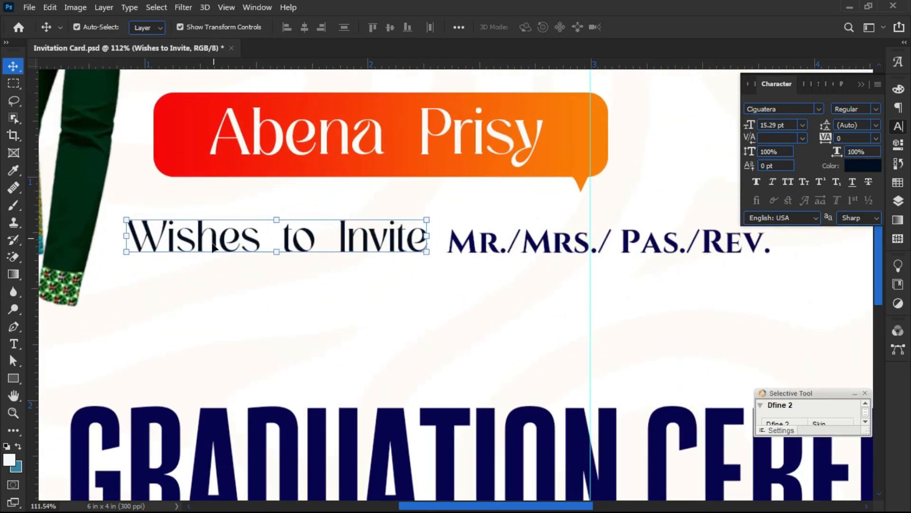
{"action": "double_click", "coordinate": [206, 247]}
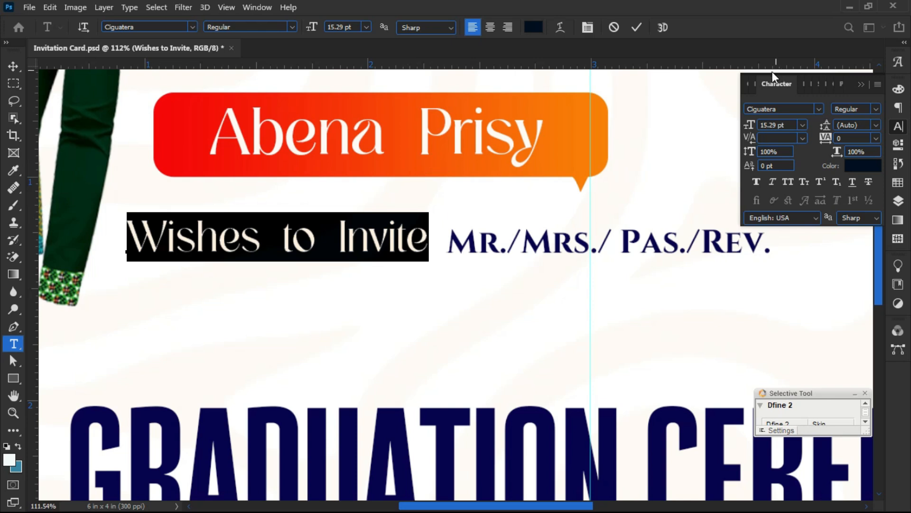
{"action": "left_click", "coordinate": [819, 109]}
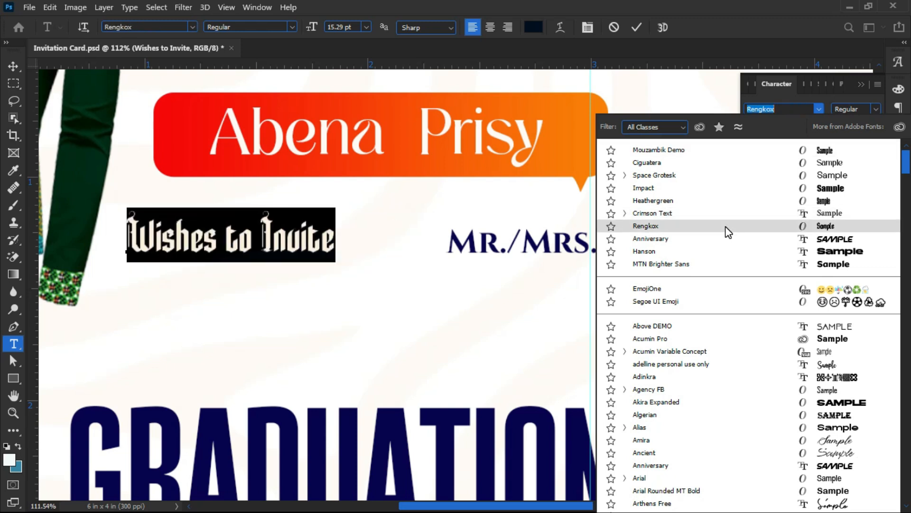
{"action": "left_click", "coordinate": [674, 128]}
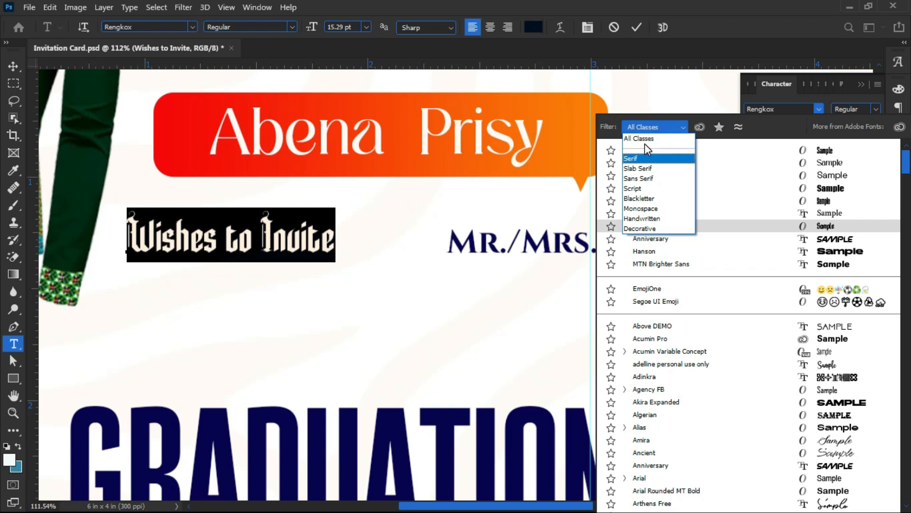
{"action": "left_click", "coordinate": [636, 188]}
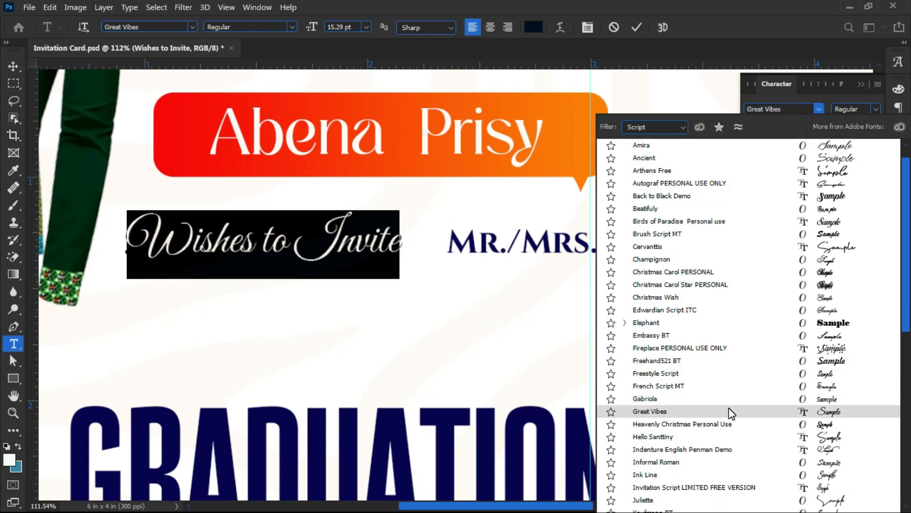
{"action": "left_click", "coordinate": [730, 413]}
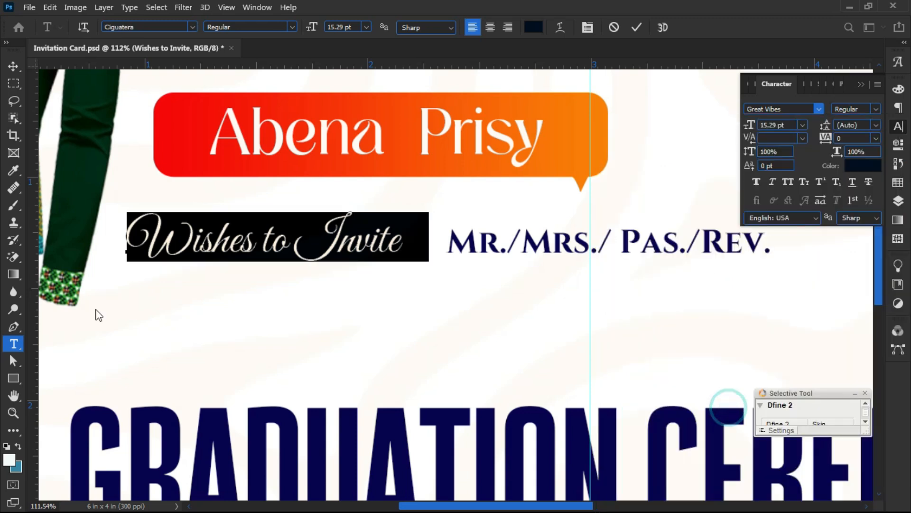
{"action": "left_click", "coordinate": [637, 27]}
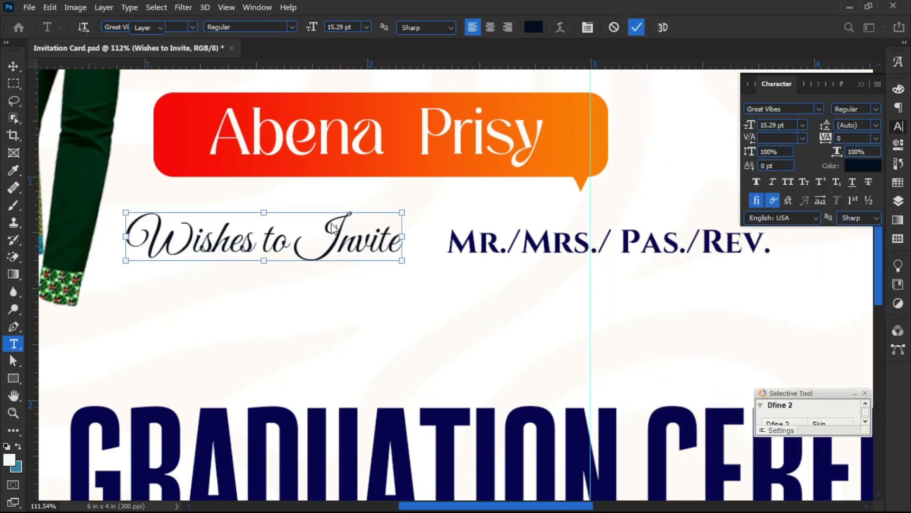
{"action": "key", "text": "v"}
{"action": "left_click_drag", "start_coordinate": [265, 254], "coordinate": [288, 255]}
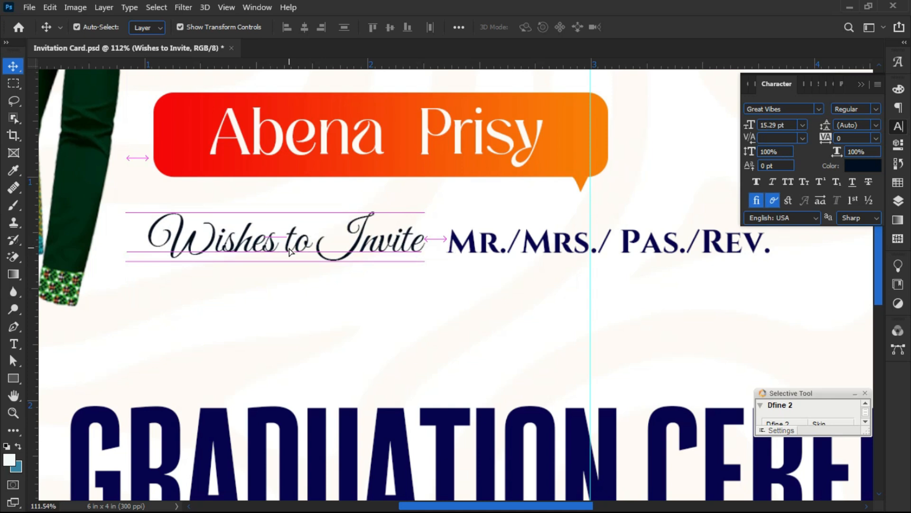
{"action": "left_click", "coordinate": [270, 299]}
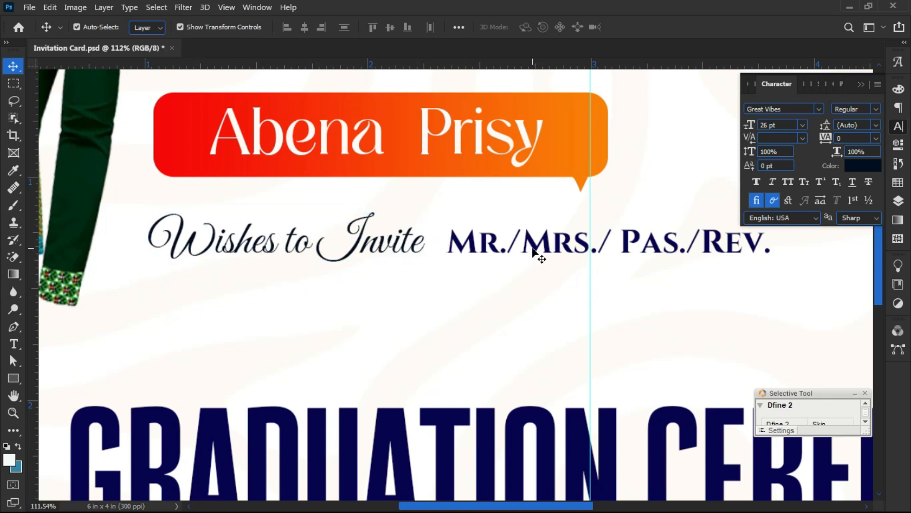
{"action": "scroll", "coordinate": [392, 301], "scroll_direction": "down", "scroll_amount": 2}
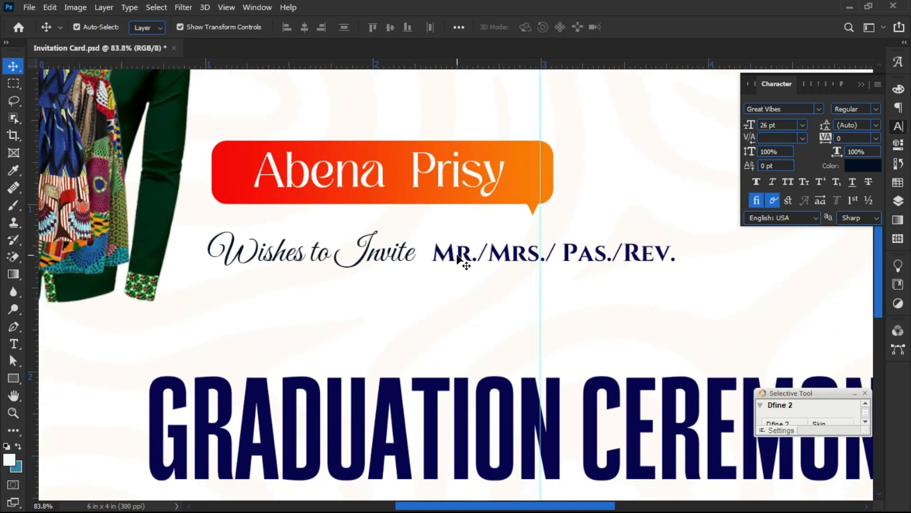
{"action": "left_click_drag", "start_coordinate": [457, 257], "coordinate": [448, 261]}
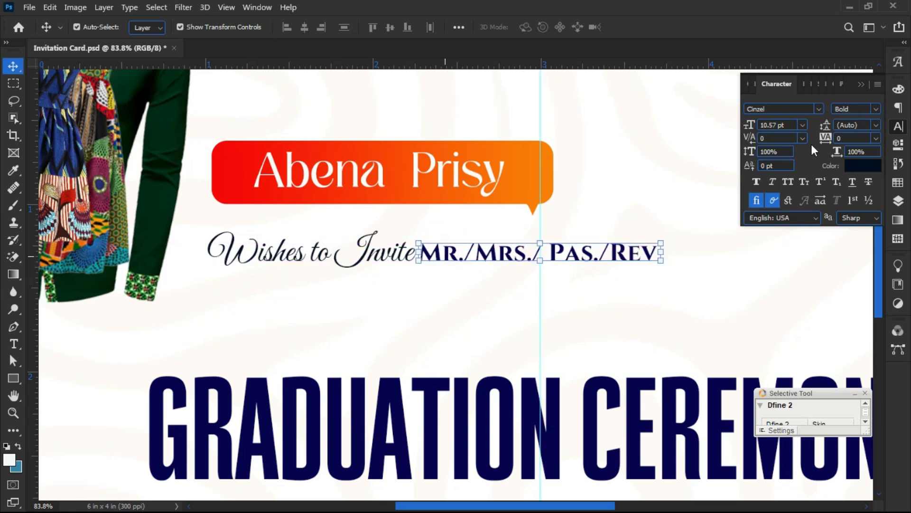
{"action": "left_click", "coordinate": [818, 109]}
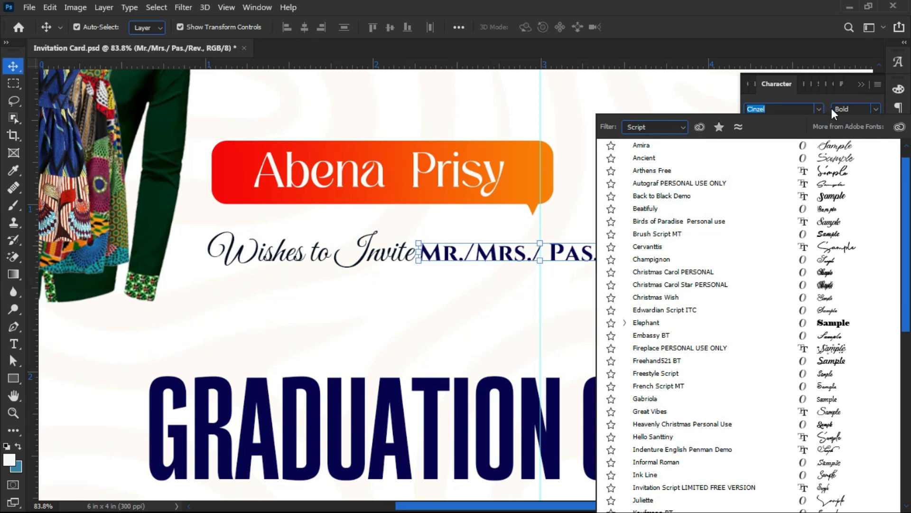
{"action": "left_click", "coordinate": [681, 125]}
{"action": "left_click", "coordinate": [671, 139]}
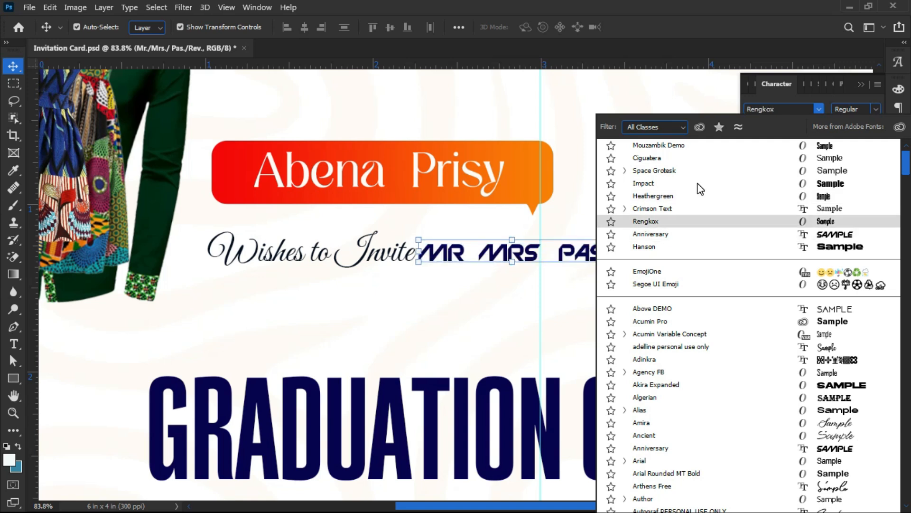
{"action": "left_click", "coordinate": [688, 172]}
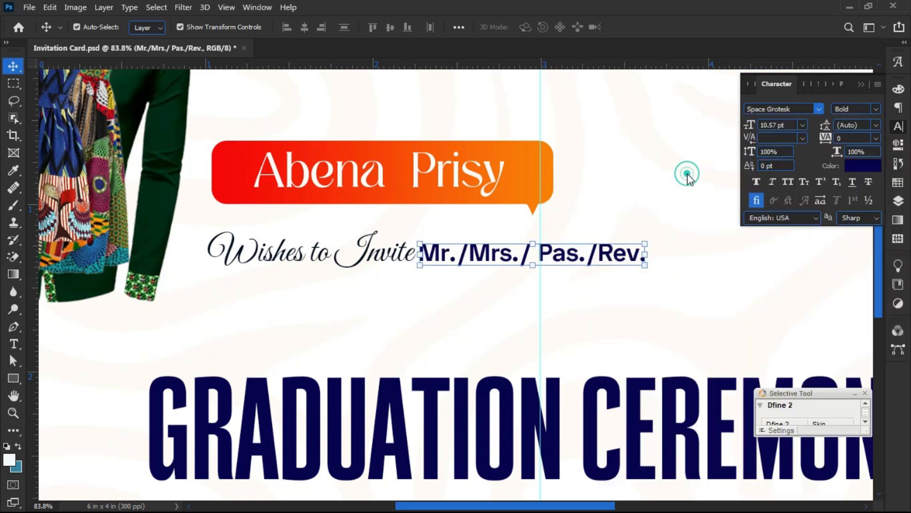
{"action": "left_click", "coordinate": [876, 109]}
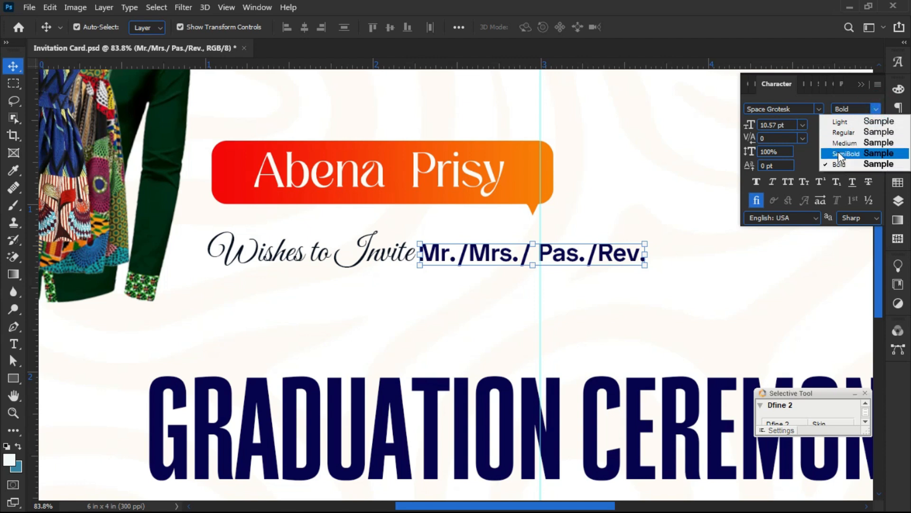
{"action": "left_click", "coordinate": [841, 154]}
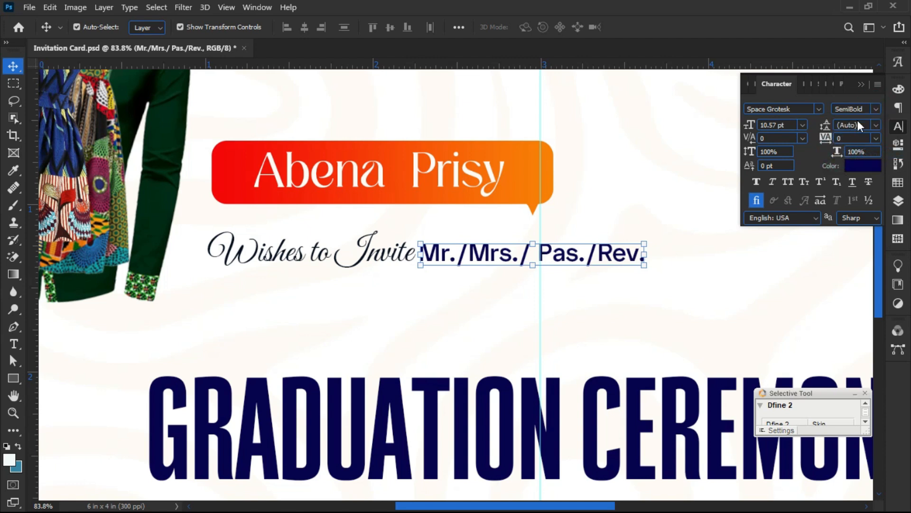
{"action": "left_click", "coordinate": [876, 109]}
{"action": "left_click", "coordinate": [842, 141]}
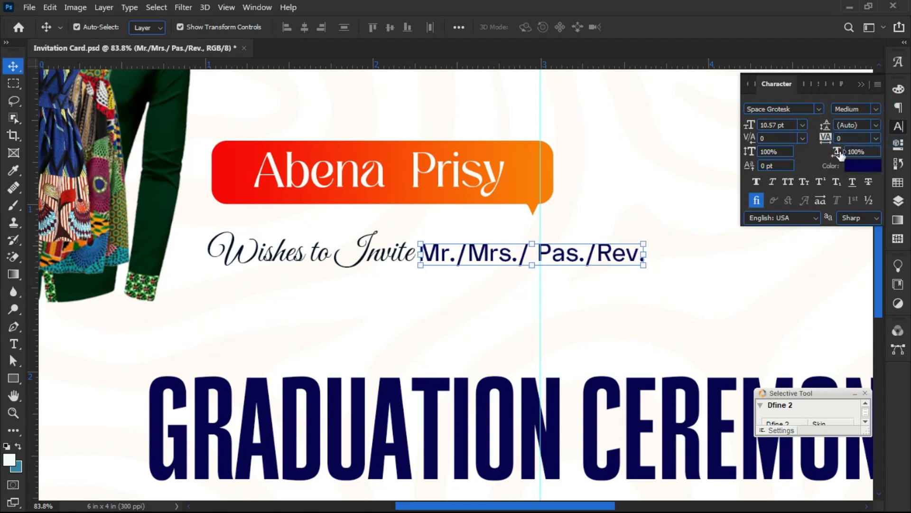
{"action": "left_click", "coordinate": [448, 306]}
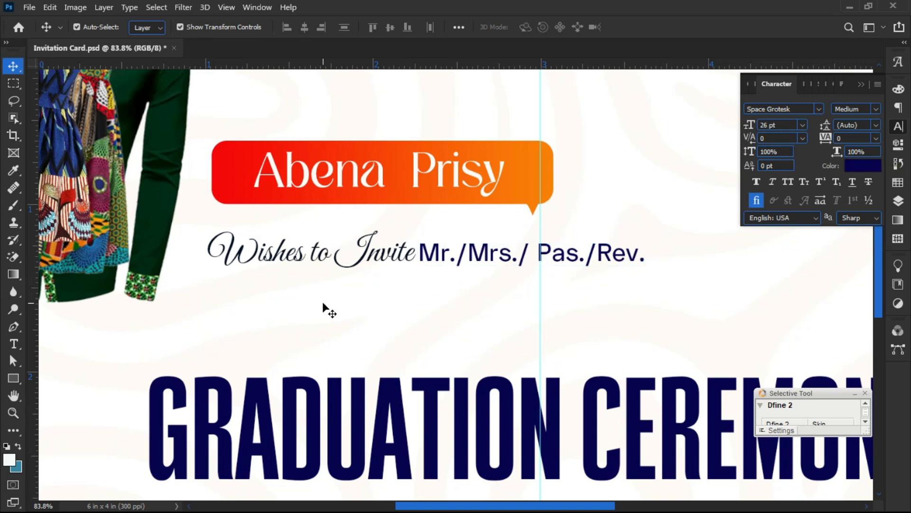
{"action": "scroll", "coordinate": [322, 304], "scroll_direction": "down", "scroll_amount": 2}
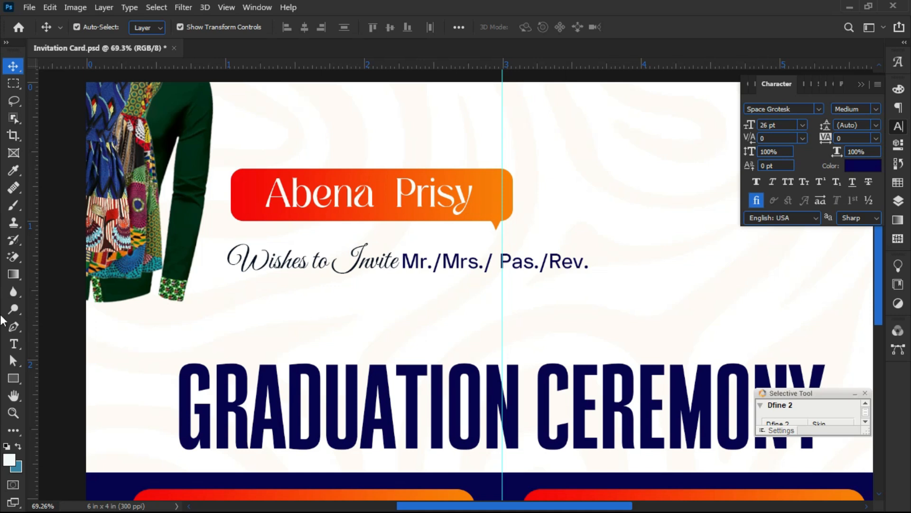
- Draw a thin 1052 × 4 px rectangle below the invitation line
{"action": "left_click", "coordinate": [11, 381]}
{"action": "left_click", "coordinate": [57, 379]}
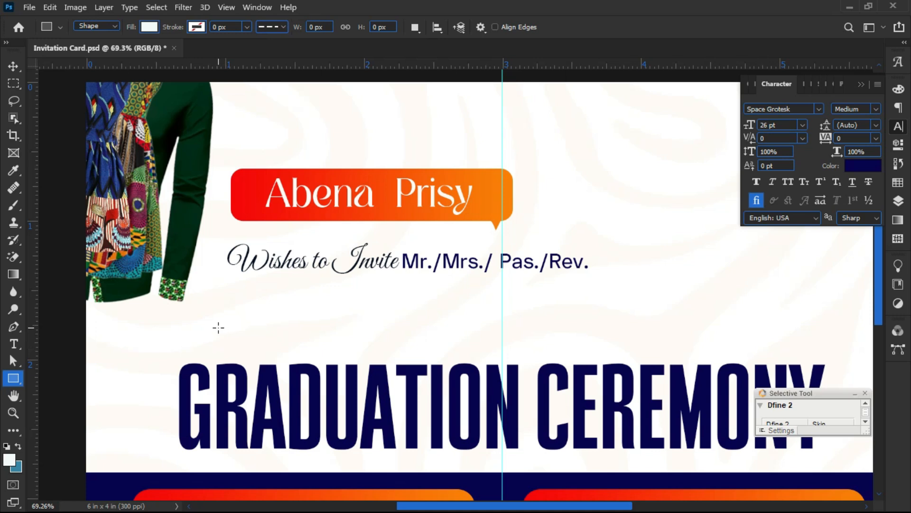
{"action": "left_click_drag", "start_coordinate": [223, 315], "coordinate": [709, 315]}
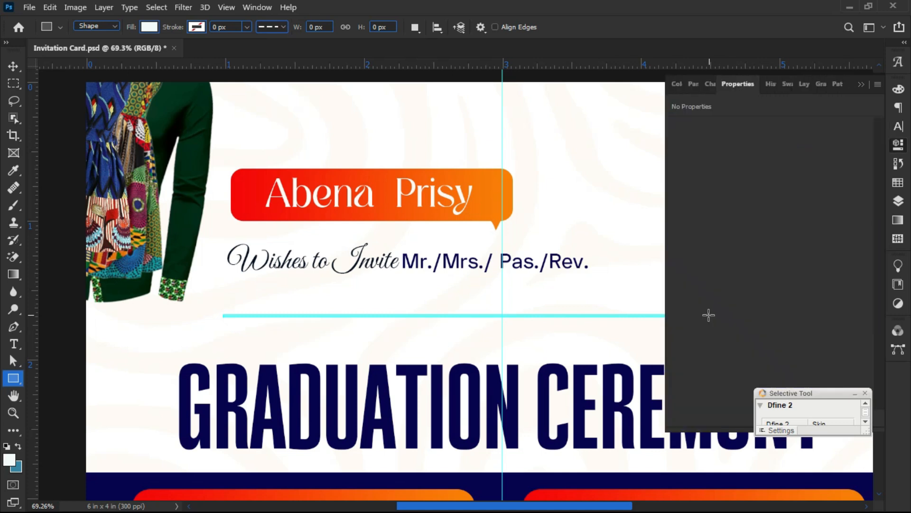
{"action": "left_click", "coordinate": [898, 201]}
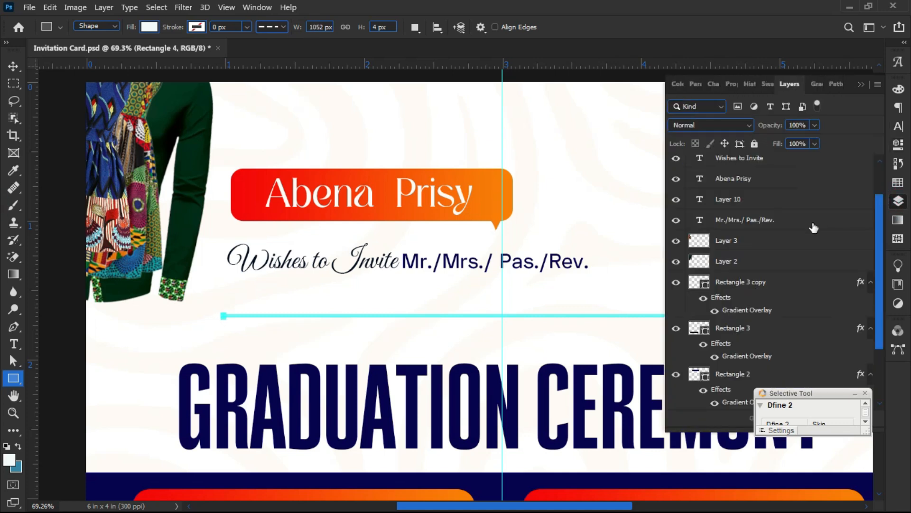
{"action": "left_click", "coordinate": [897, 204]}
{"action": "left_click", "coordinate": [898, 204]}
{"action": "left_click_drag", "start_coordinate": [881, 219], "coordinate": [878, 177]}
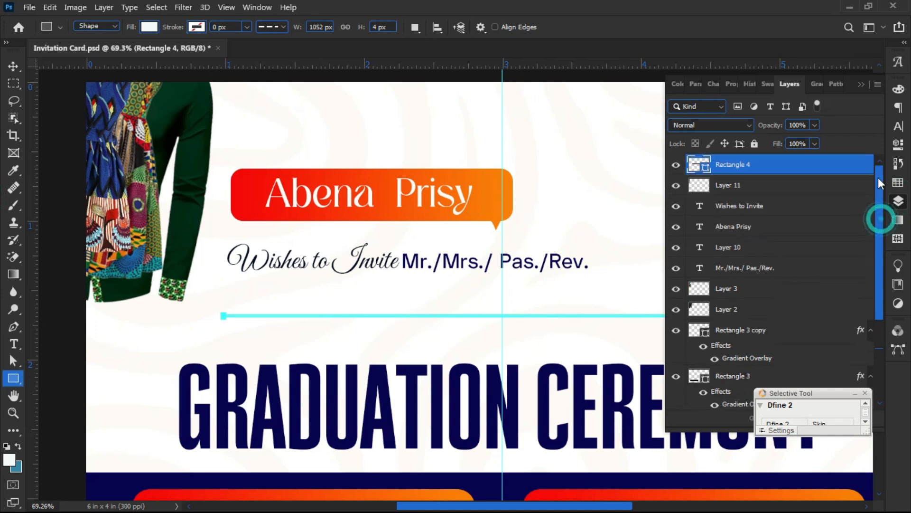
- Fill the line with black and nudge it slightly to the right
{"action": "double_click", "coordinate": [706, 169]}
{"action": "left_click_drag", "start_coordinate": [92, 396], "coordinate": [32, 460]}
{"action": "left_click", "coordinate": [341, 275]}
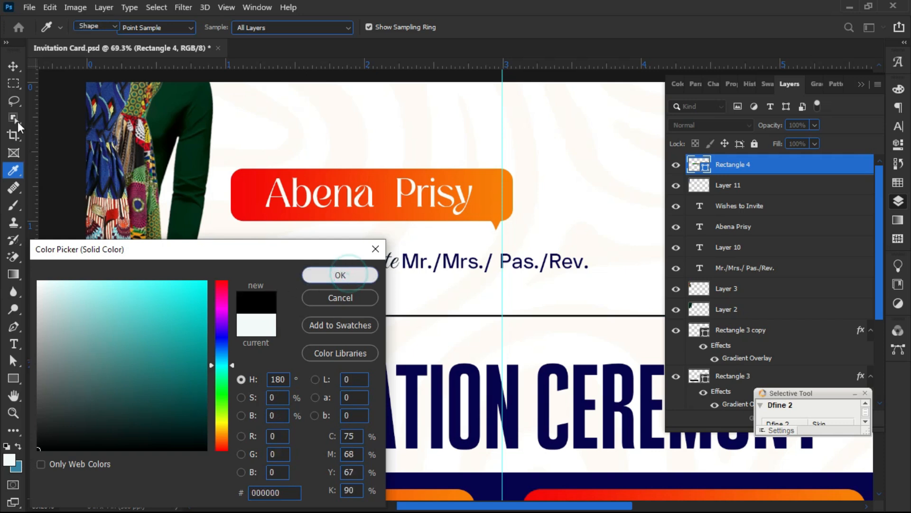
{"action": "left_click", "coordinate": [13, 66]}
{"action": "left_click", "coordinate": [149, 336]}
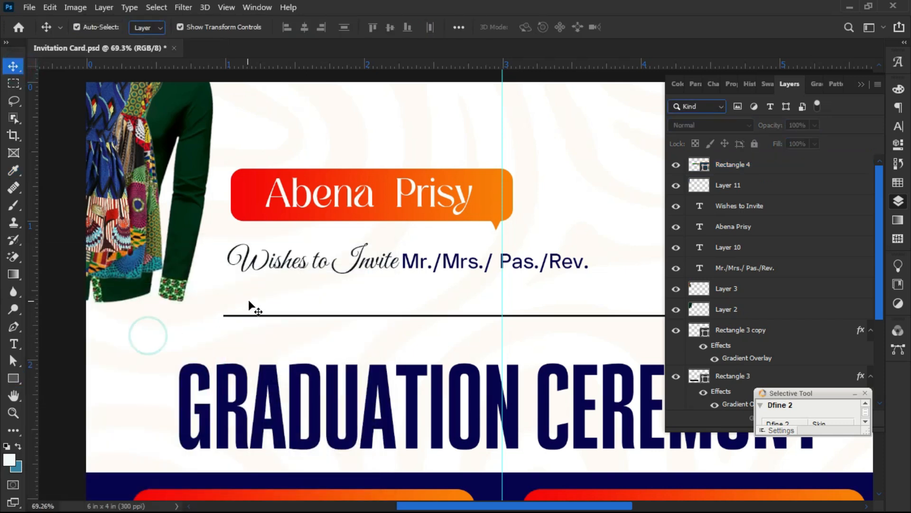
{"action": "scroll", "coordinate": [244, 325], "scroll_direction": "down", "scroll_amount": 3}
{"action": "left_click_drag", "start_coordinate": [242, 316], "coordinate": [250, 316]}
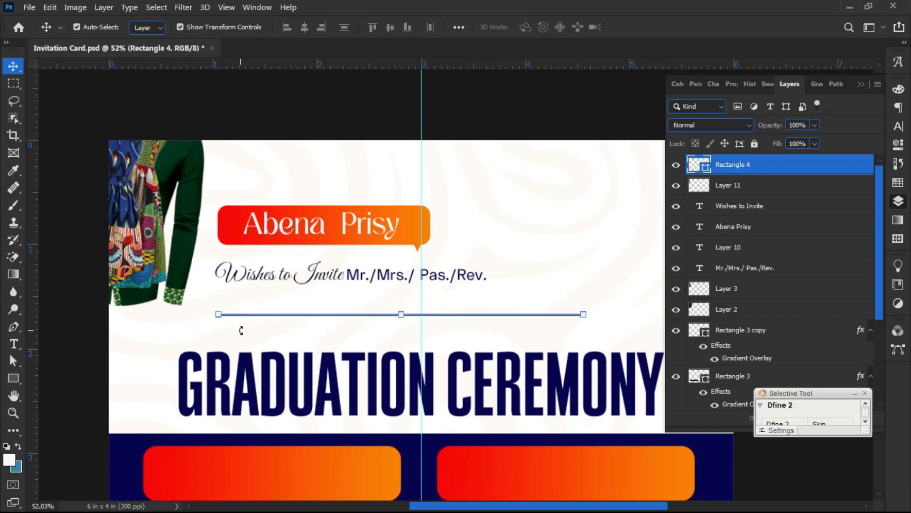
{"action": "left_click", "coordinate": [237, 342]}
{"action": "scroll", "coordinate": [258, 313], "scroll_direction": "up", "scroll_amount": 3}
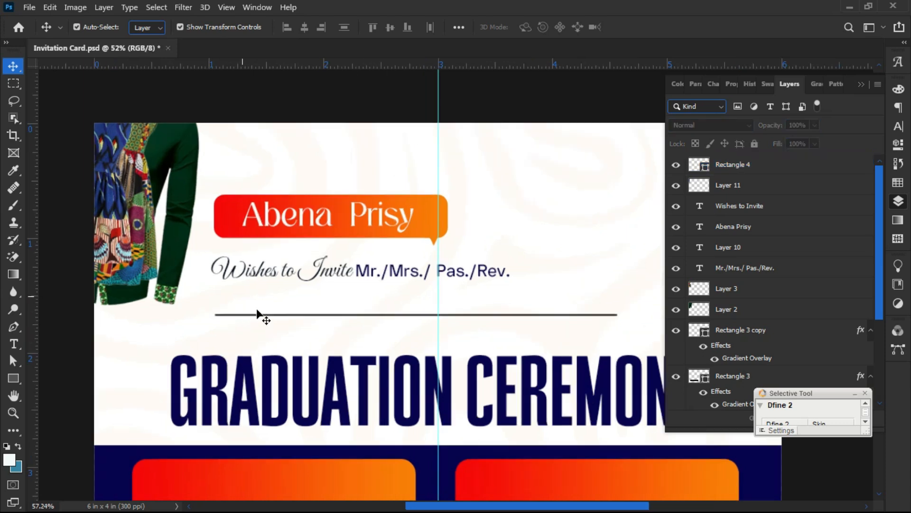
- Duplicate the Mr./Mrs./ Pas./Rev. text below the line and retype it as 'to witness & support her'
{"action": "left_click", "coordinate": [418, 267]}
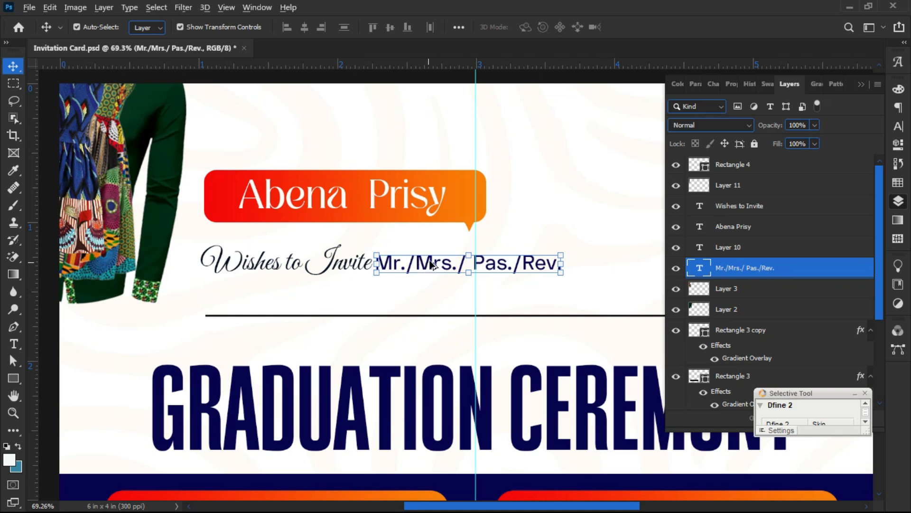
{"action": "left_click_drag", "start_coordinate": [433, 264], "coordinate": [261, 336]}
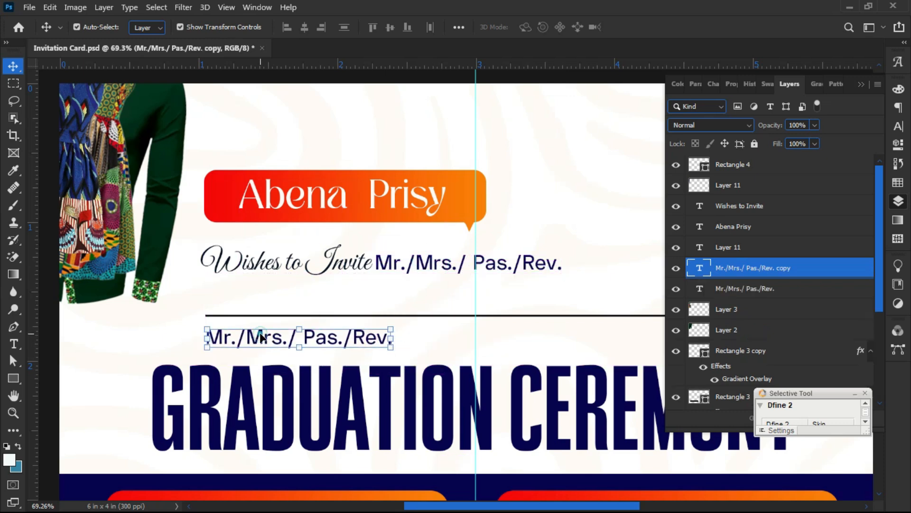
{"action": "double_click", "coordinate": [260, 336]}
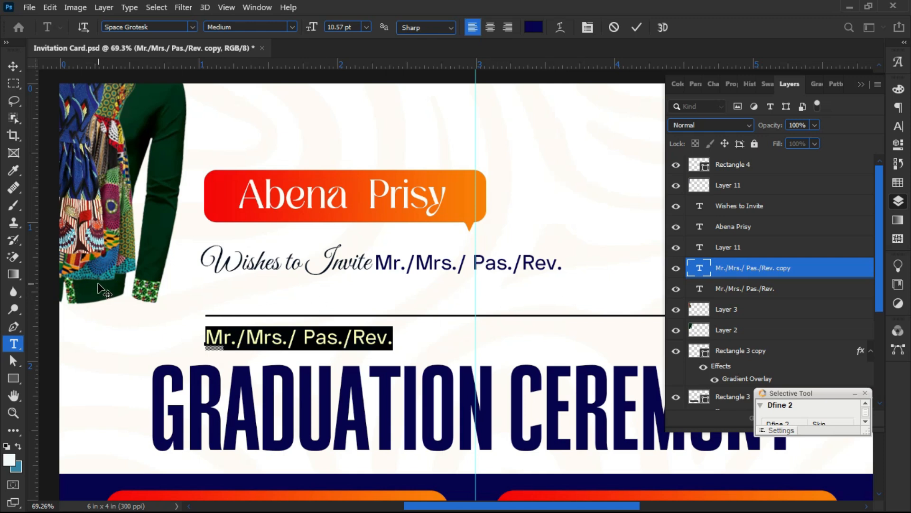
{"action": "type", "text": "TO "}
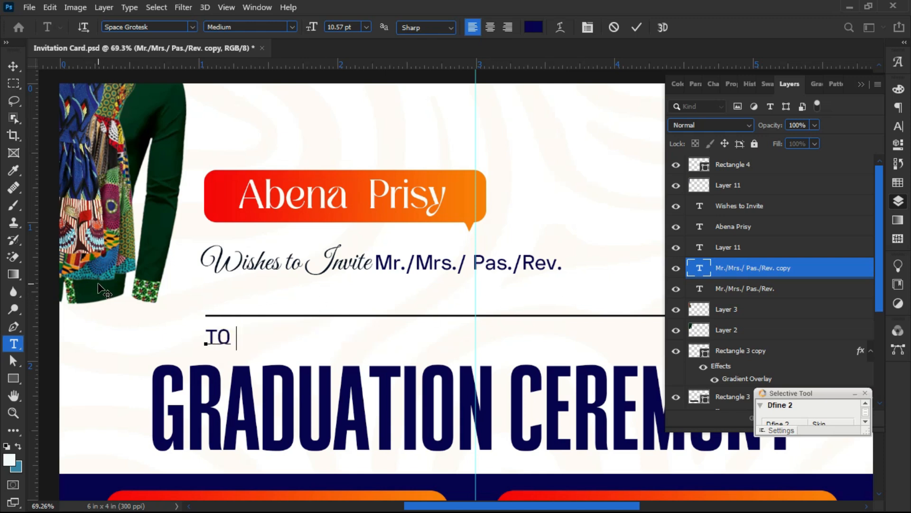
{"action": "type", "text": "T"}
{"action": "key", "text": "BackSpace"}
{"action": "type", "text": "WITN"}
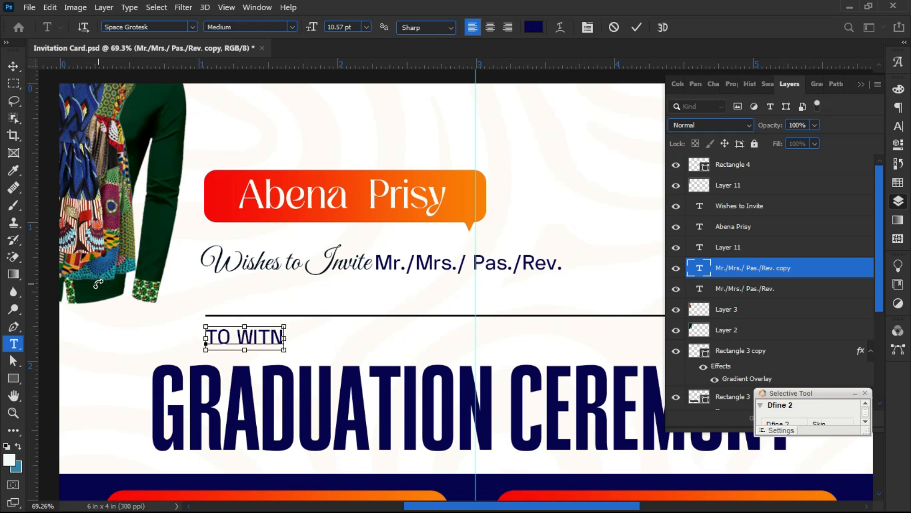
{"action": "key", "text": "ctrl+a"}
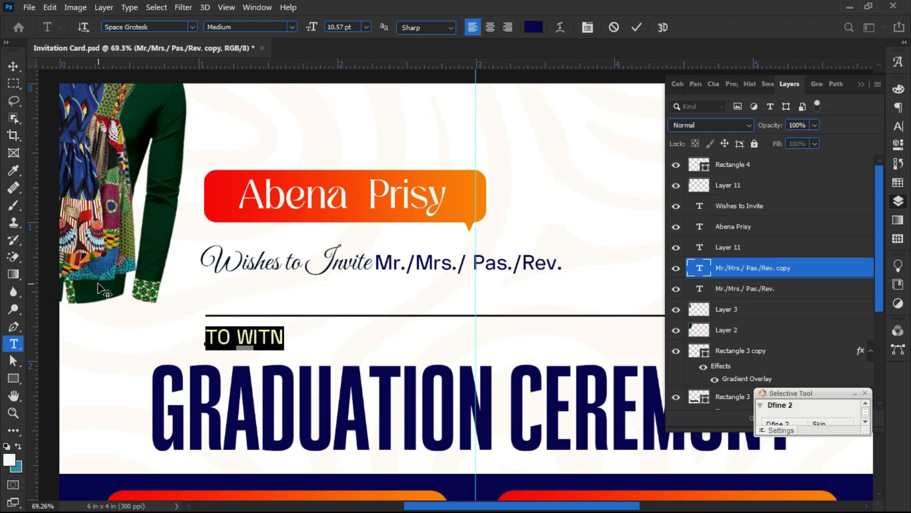
{"action": "type", "text": "to"}
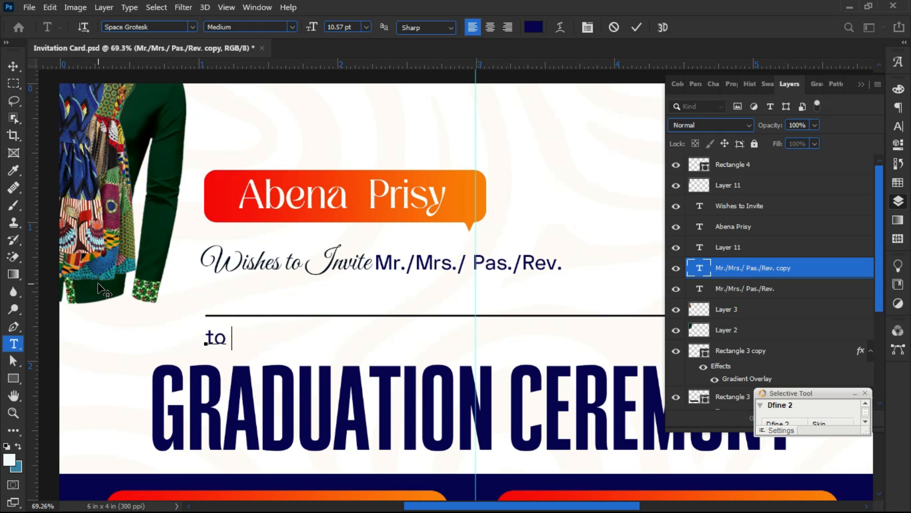
{"action": "type", "text": " witness"}
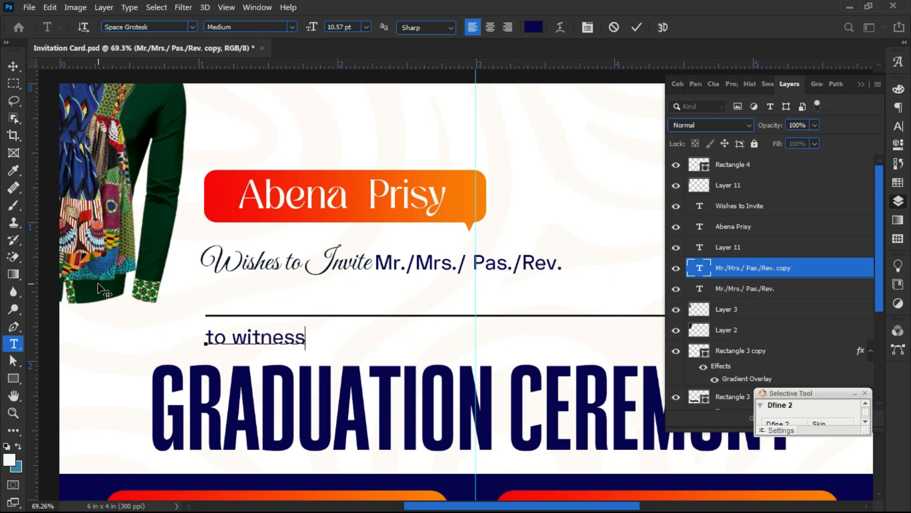
{"action": "type", "text": " & support her"}
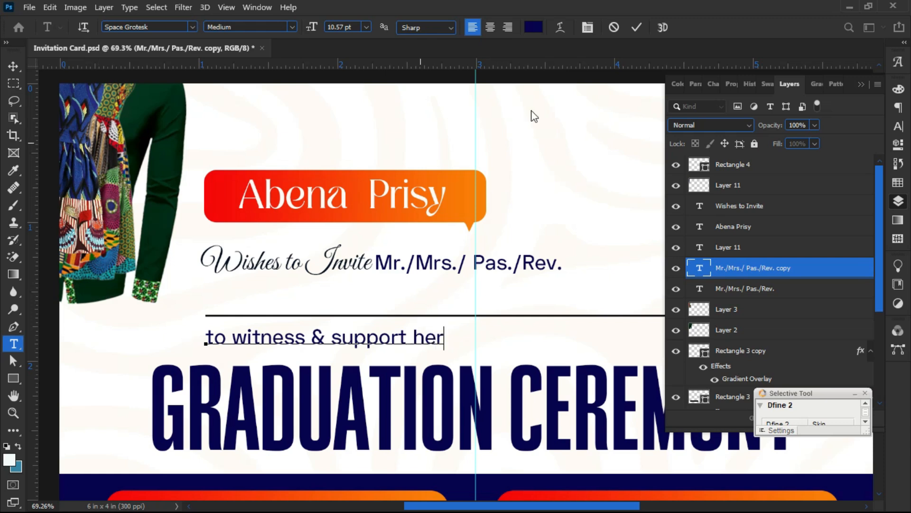
{"action": "left_click", "coordinate": [637, 27]}
- Narrow the GRADUATION CEREMONY title to about 88% width
{"action": "key", "text": "v"}
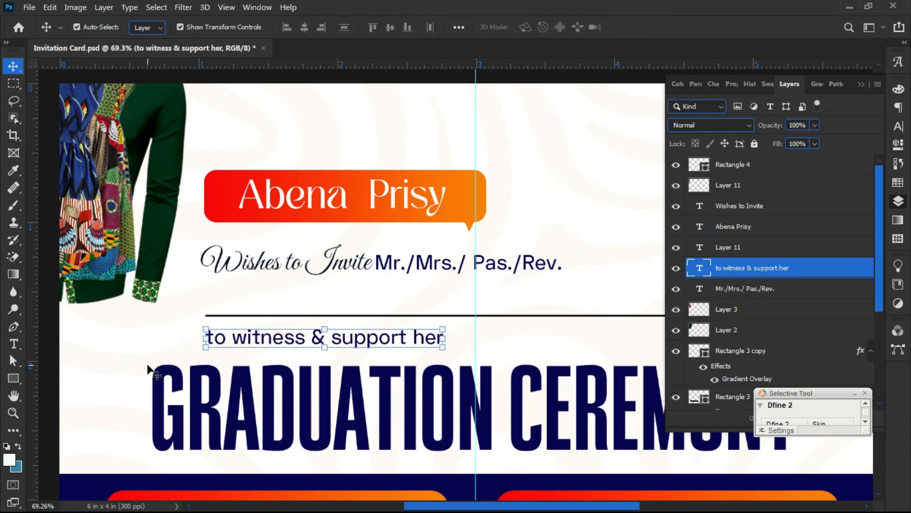
{"action": "scroll", "coordinate": [159, 375], "scroll_direction": "down", "scroll_amount": 4}
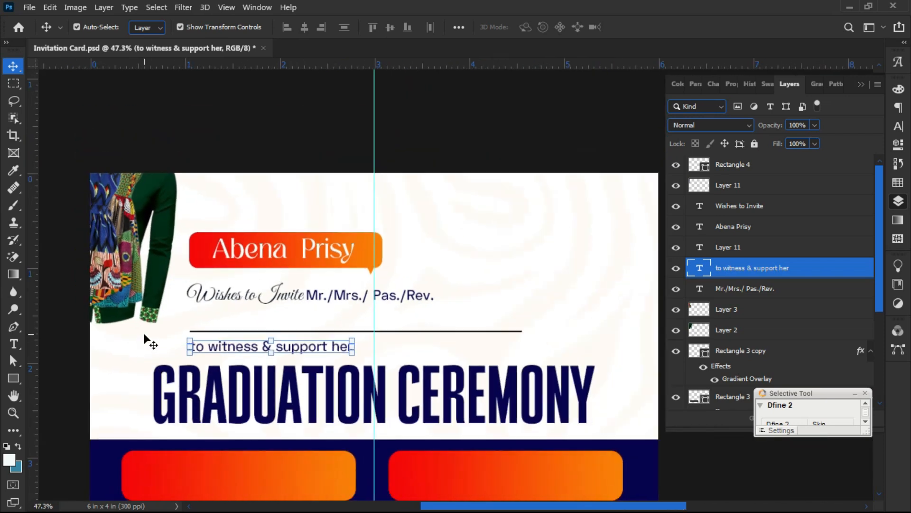
{"action": "left_click", "coordinate": [175, 347]}
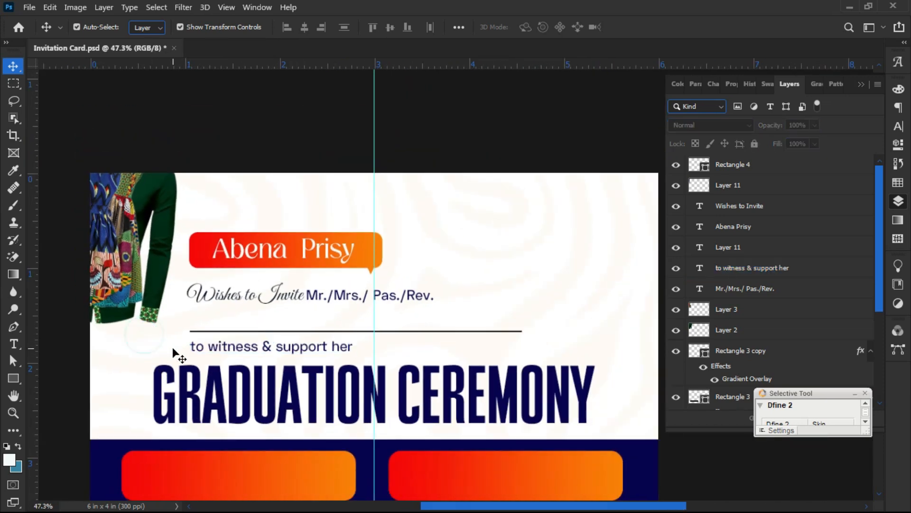
{"action": "left_click", "coordinate": [223, 350]}
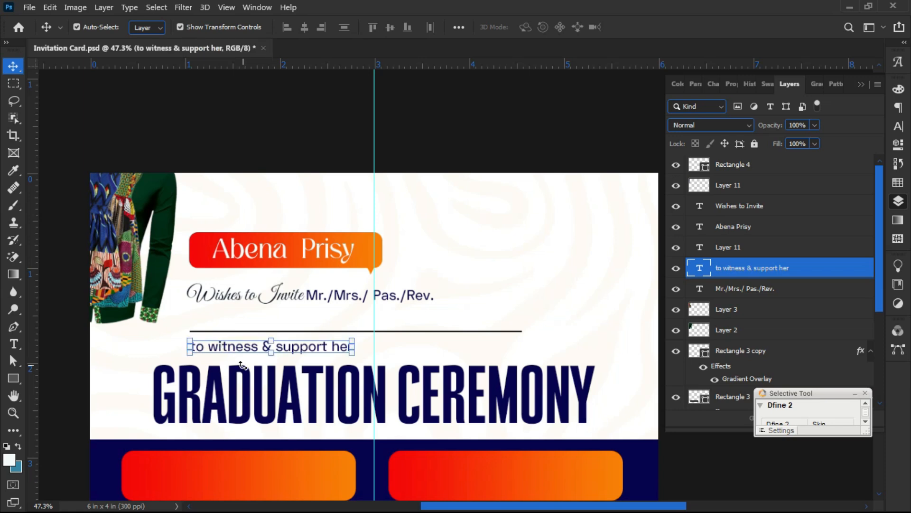
{"action": "left_click", "coordinate": [254, 403]}
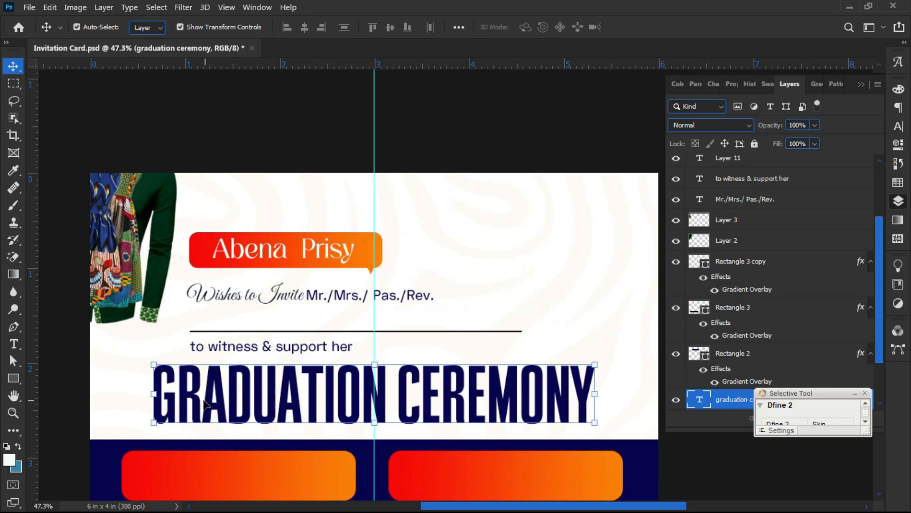
{"action": "left_click_drag", "start_coordinate": [154, 398], "coordinate": [178, 395]}
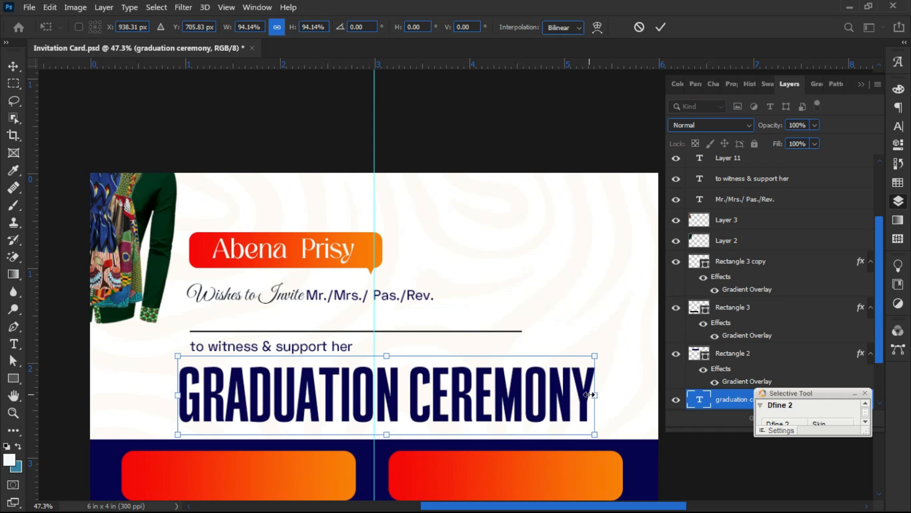
{"action": "left_click_drag", "start_coordinate": [594, 395], "coordinate": [567, 398]}
{"action": "key", "text": "Return"}
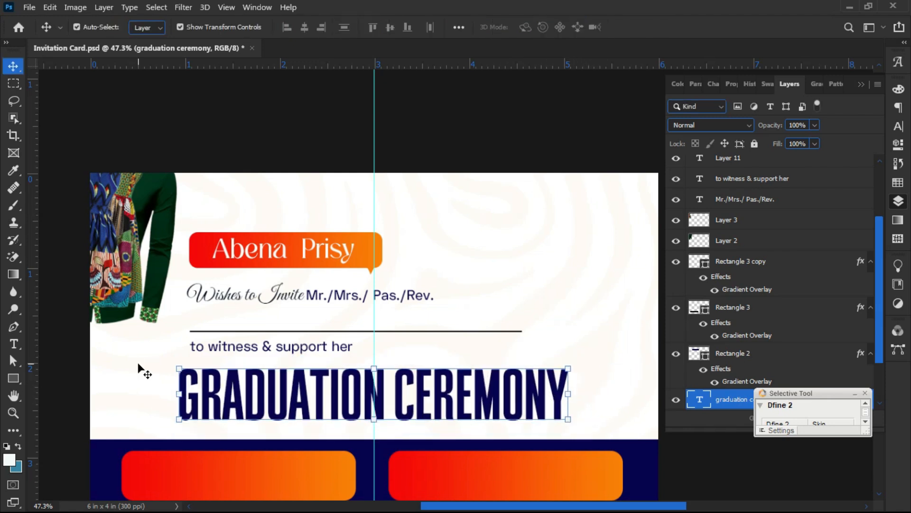
{"action": "left_click", "coordinate": [136, 362]}
- Nudge the 'to witness & support her' line lower and set its text colour to black
{"action": "left_click_drag", "start_coordinate": [265, 347], "coordinate": [263, 354]}
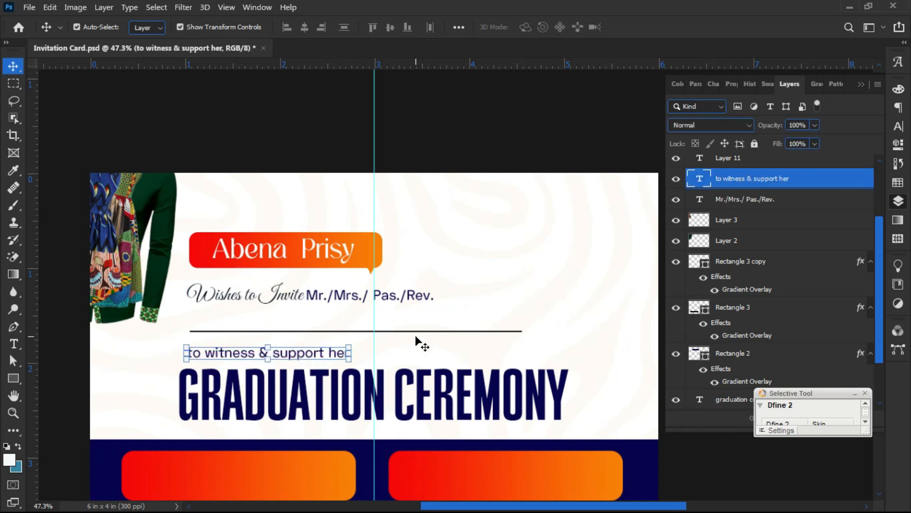
{"action": "left_click", "coordinate": [899, 126]}
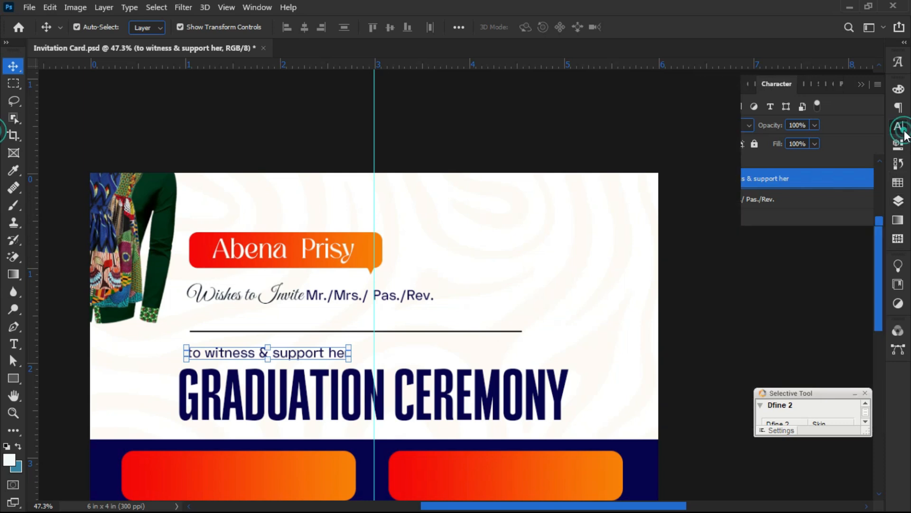
{"action": "left_click", "coordinate": [860, 167]}
{"action": "left_click_drag", "start_coordinate": [42, 424], "coordinate": [36, 452]}
- Confirm the black text colour and open the tape-measure image pngwing.com (3)
{"action": "left_click", "coordinate": [344, 272]}
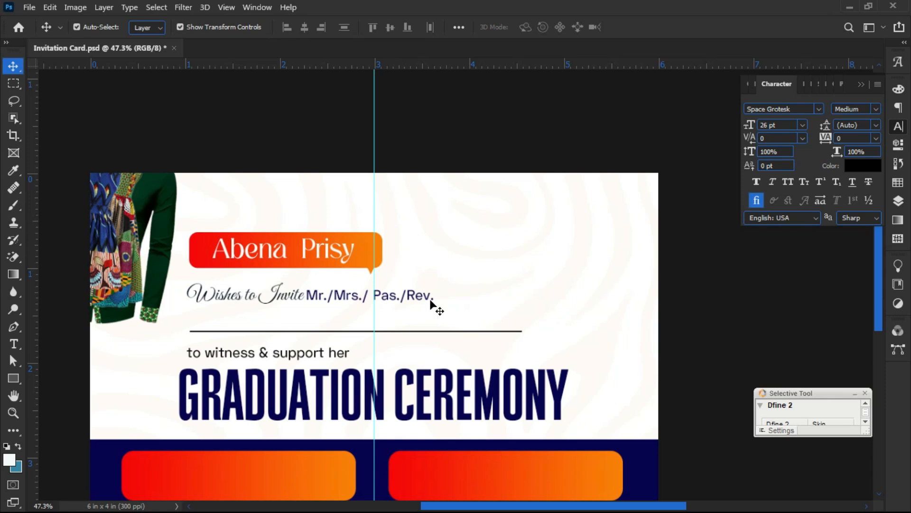
{"action": "scroll", "coordinate": [360, 217], "scroll_direction": "down", "scroll_amount": 2}
{"action": "scroll", "coordinate": [372, 264], "scroll_direction": "up", "scroll_amount": 4}
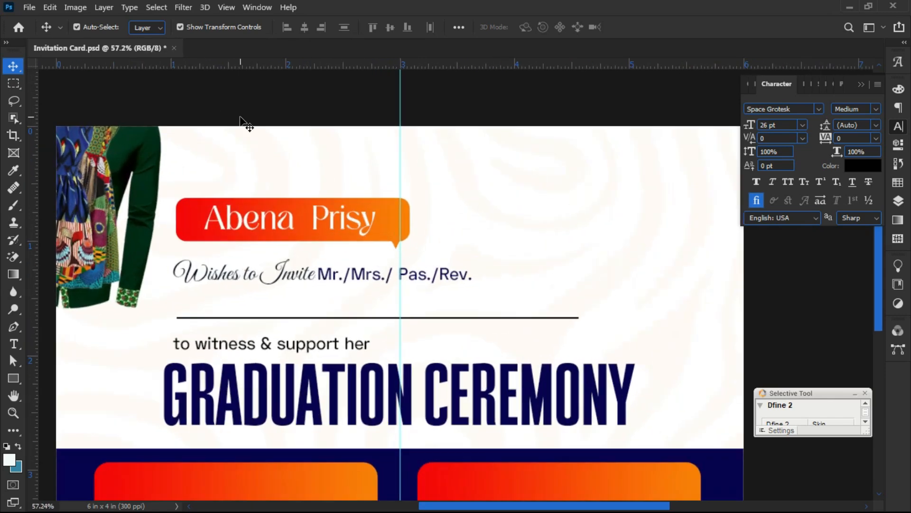
{"action": "key", "text": "ctrl+o"}
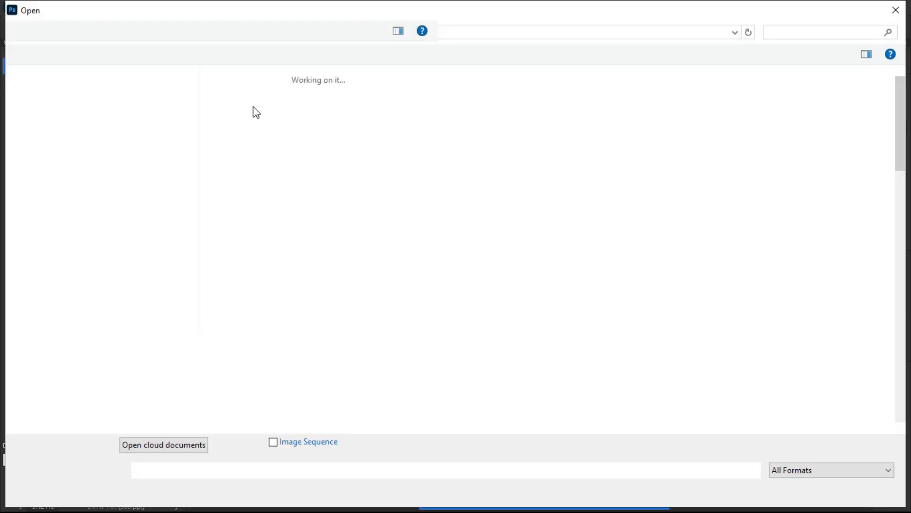
{"action": "scroll", "coordinate": [431, 252], "scroll_direction": "down", "scroll_amount": 5}
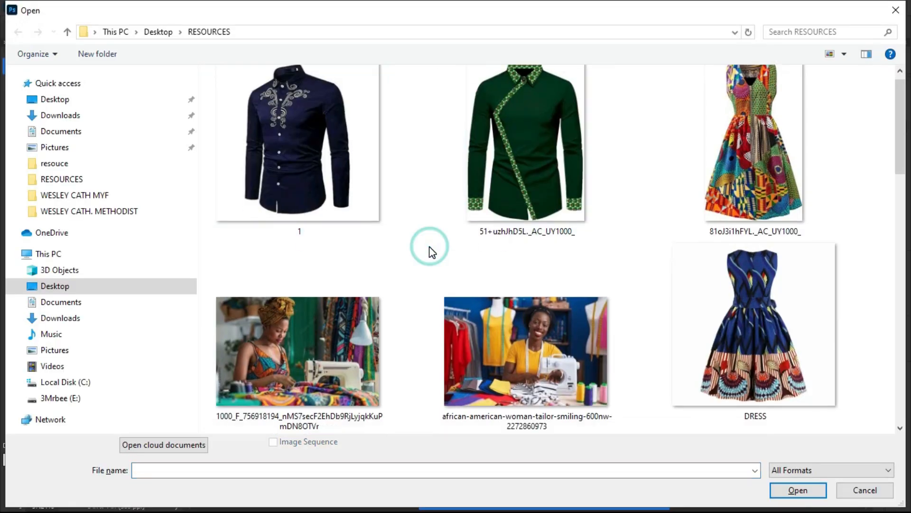
{"action": "scroll", "coordinate": [432, 251], "scroll_direction": "down", "scroll_amount": 3}
{"action": "double_click", "coordinate": [705, 170]}
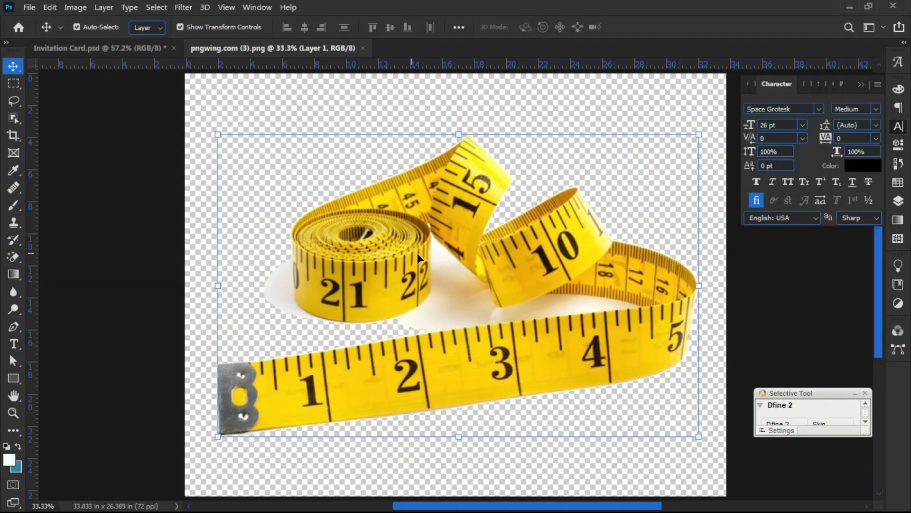
- Bring the tape measure into the card, scaled to about 20.61%, in the top-right corner
{"action": "left_click_drag", "start_coordinate": [418, 252], "coordinate": [378, 222]}
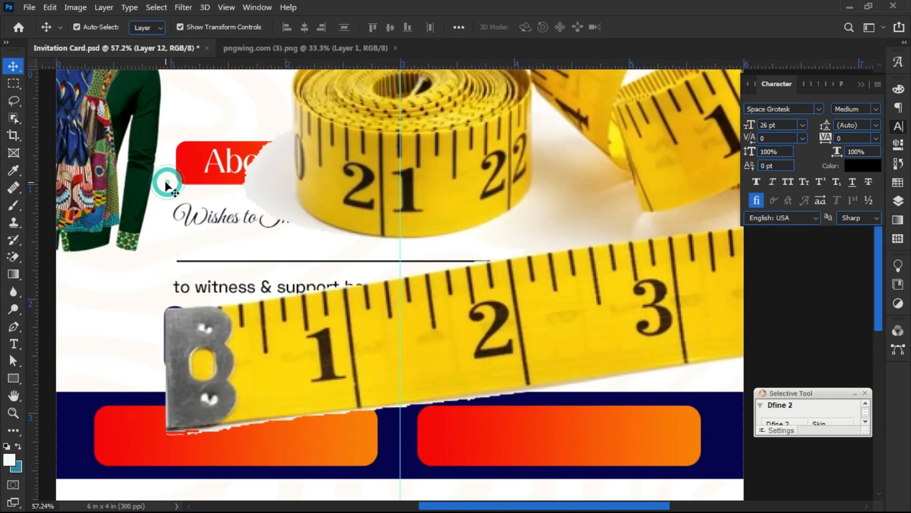
{"action": "left_click_drag", "start_coordinate": [165, 177], "coordinate": [688, 175]}
{"action": "left_click_drag", "start_coordinate": [729, 241], "coordinate": [489, 201]}
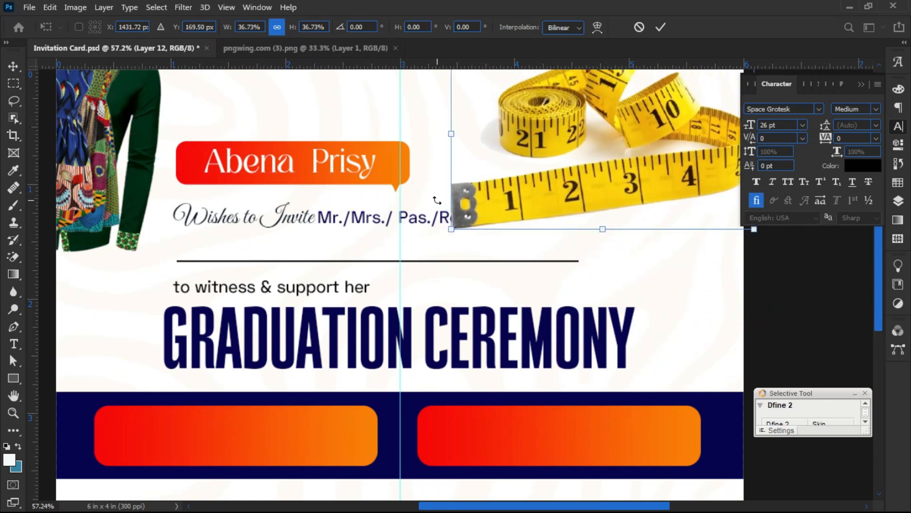
{"action": "left_click_drag", "start_coordinate": [447, 135], "coordinate": [584, 137]}
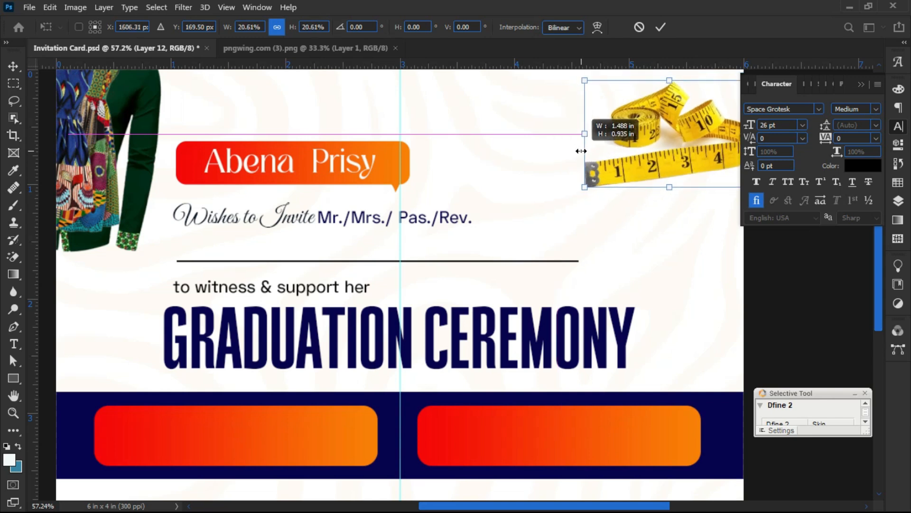
{"action": "left_click_drag", "start_coordinate": [639, 141], "coordinate": [583, 162]}
{"action": "scroll", "coordinate": [545, 173], "scroll_direction": "down", "scroll_amount": 2}
{"action": "key", "text": "Return"}
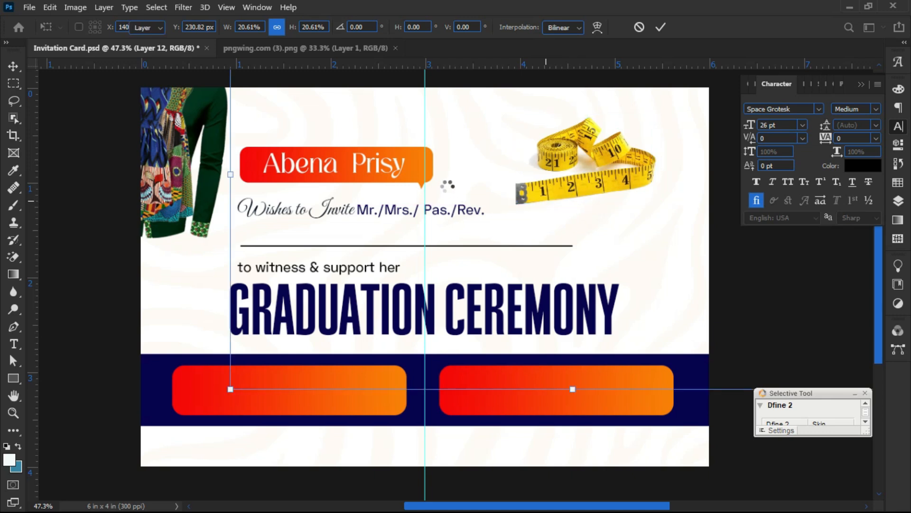
- Unlock the swirl pattern layer, Layer 1, and set its blend mode to Luminosity
{"action": "left_click", "coordinate": [489, 147]}
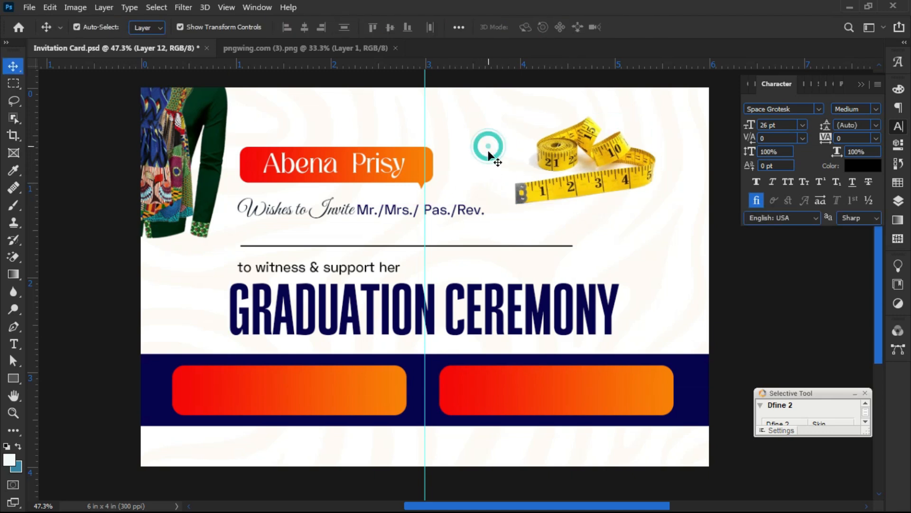
{"action": "left_click", "coordinate": [897, 199]}
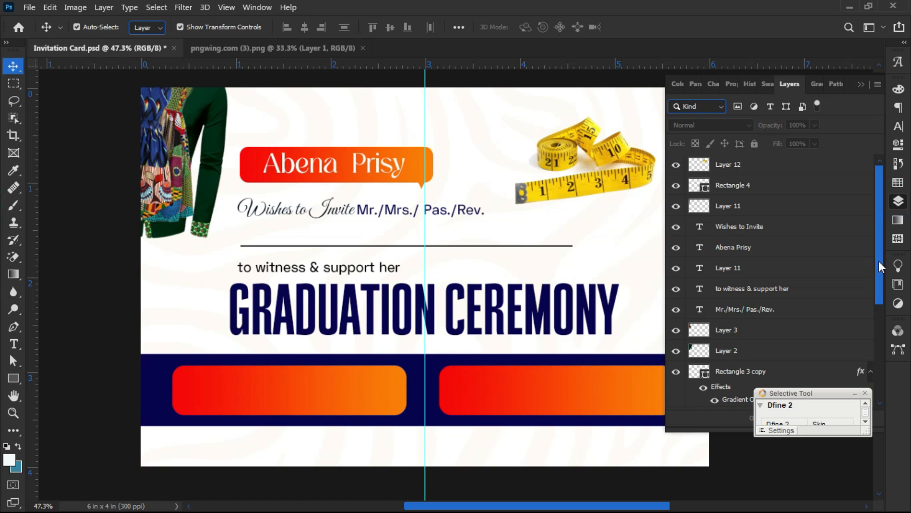
{"action": "left_click_drag", "start_coordinate": [878, 260], "coordinate": [855, 366]}
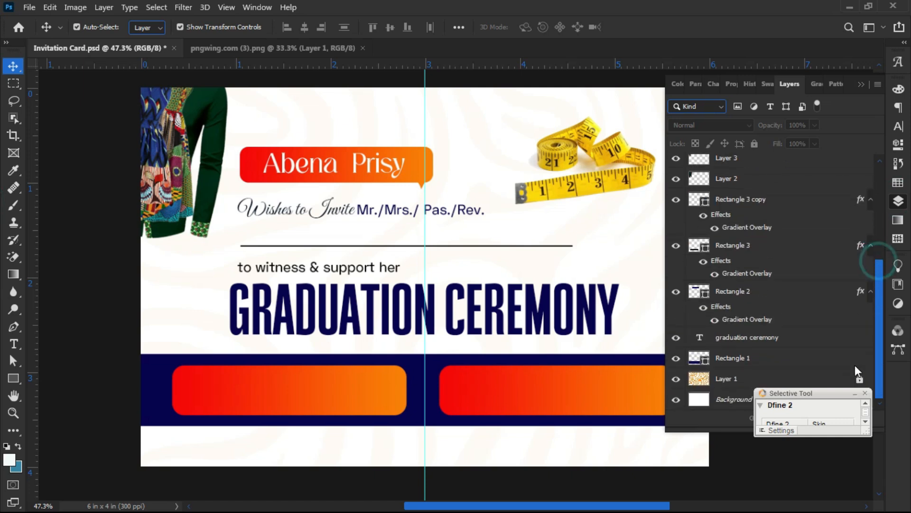
{"action": "left_click", "coordinate": [673, 380]}
{"action": "left_click", "coordinate": [673, 379]}
{"action": "left_click", "coordinate": [719, 378]}
{"action": "left_click", "coordinate": [754, 143]}
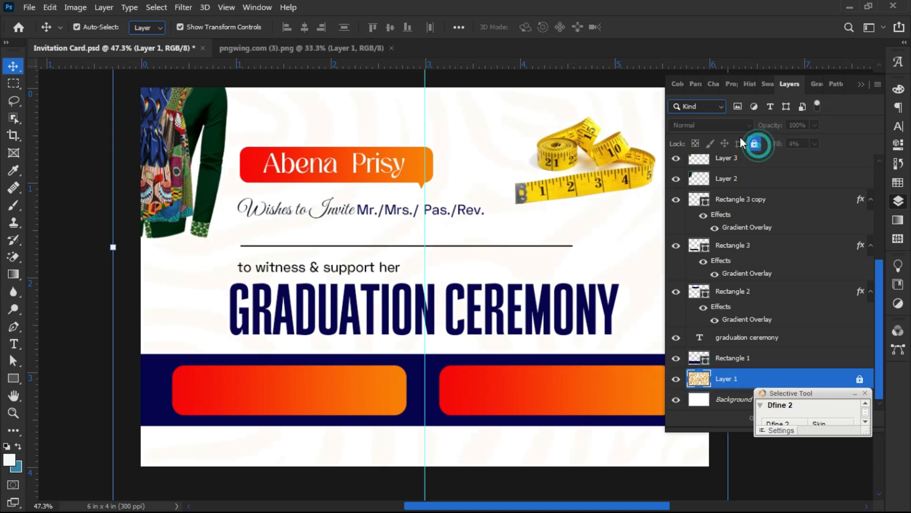
{"action": "left_click", "coordinate": [710, 125]}
{"action": "left_click", "coordinate": [691, 446]}
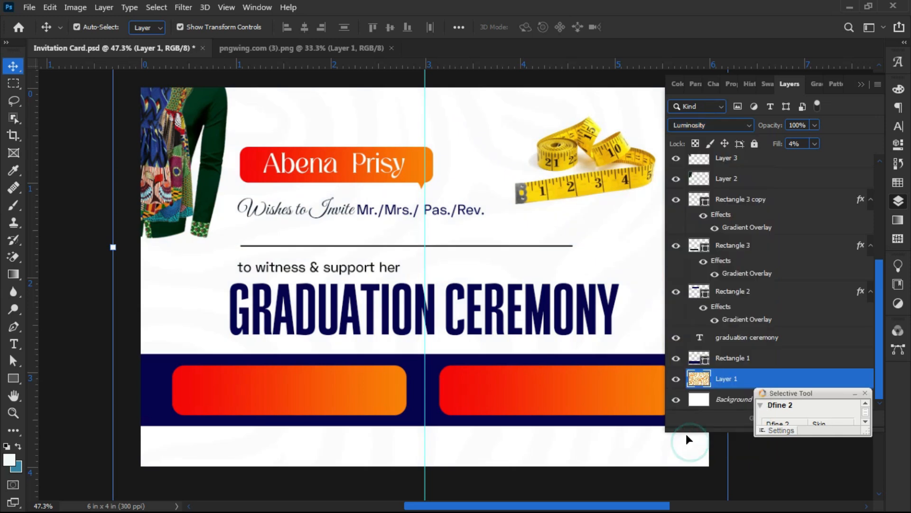
- Hide the swirl background pattern layer
{"action": "left_click", "coordinate": [63, 268]}
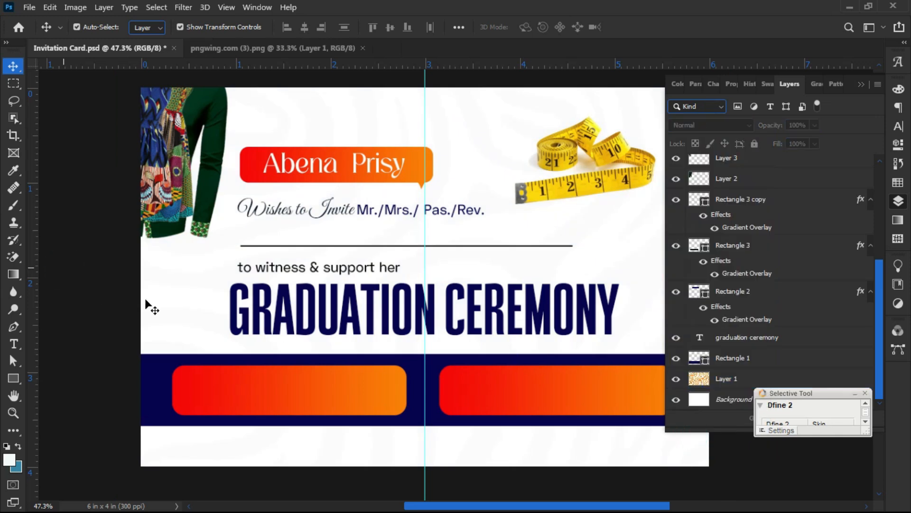
{"action": "scroll", "coordinate": [188, 299], "scroll_direction": "down", "scroll_amount": 1}
{"action": "scroll", "coordinate": [365, 301], "scroll_direction": "up", "scroll_amount": 1}
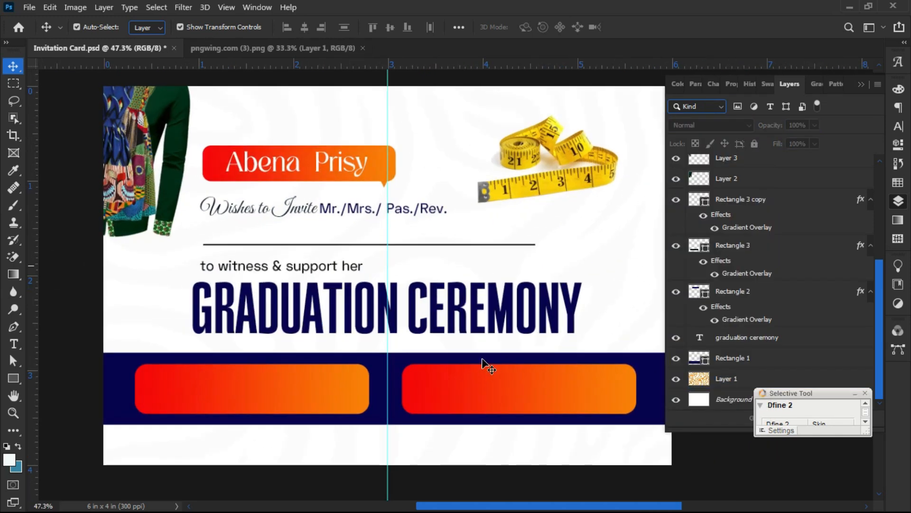
{"action": "left_click", "coordinate": [676, 377]}
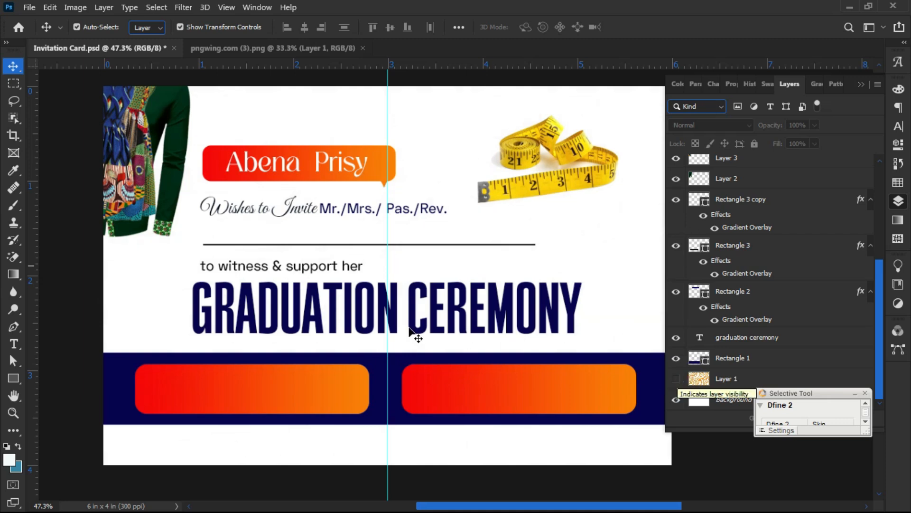
{"action": "scroll", "coordinate": [409, 327], "scroll_direction": "down", "scroll_amount": 1}
{"action": "scroll", "coordinate": [370, 370], "scroll_direction": "up", "scroll_amount": 1}
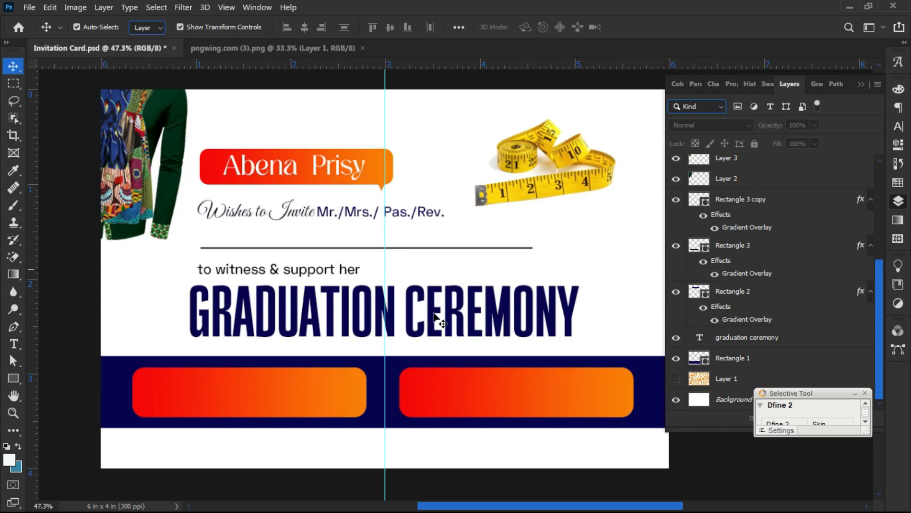
- Nudge the tape measure up-left and enlarge it to about 111%
{"action": "left_click_drag", "start_coordinate": [511, 206], "coordinate": [490, 213]}
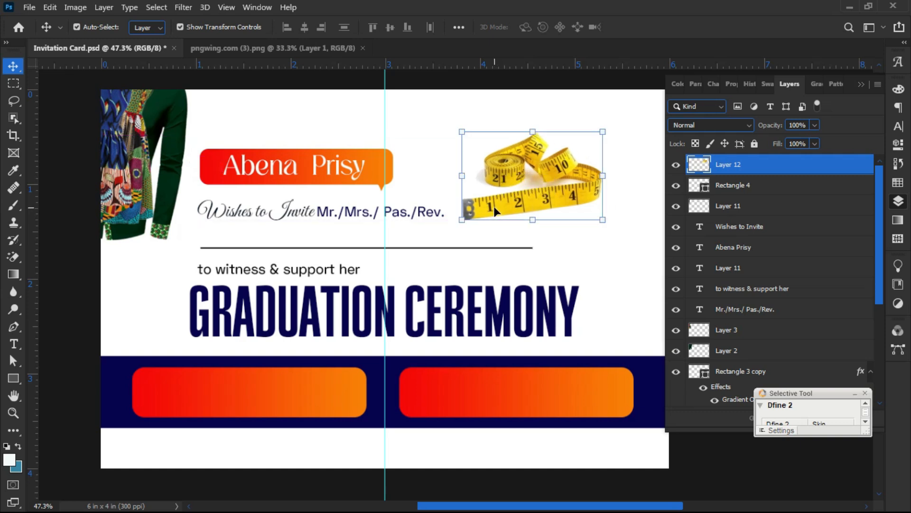
{"action": "left_click_drag", "start_coordinate": [601, 222], "coordinate": [622, 231]}
{"action": "key", "text": "Return"}
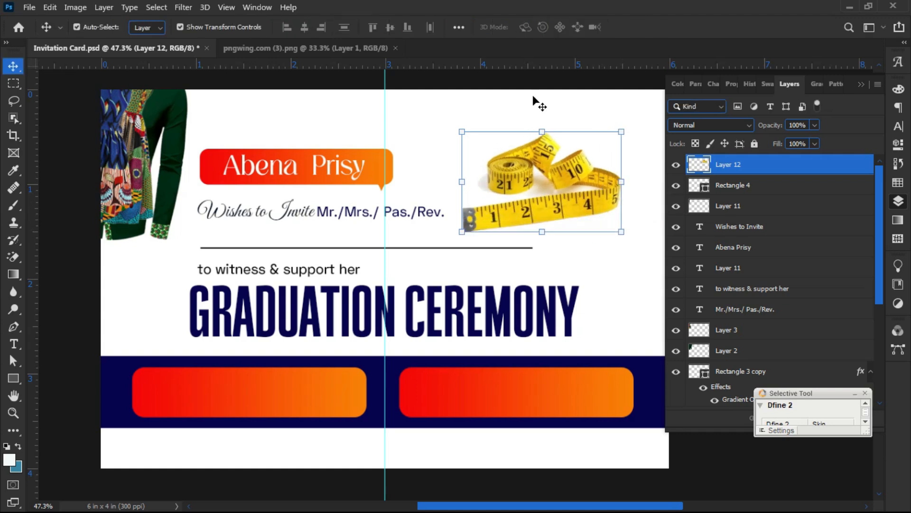
- Close the separate pngwing.com (3) image and check the tape measure's edge spacing
{"action": "left_click", "coordinate": [393, 48]}
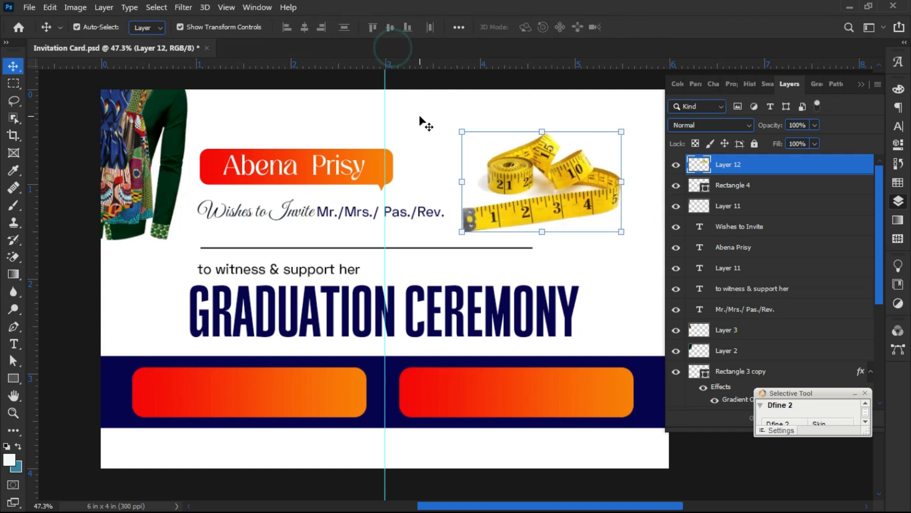
{"action": "key", "text": "ctrl"}
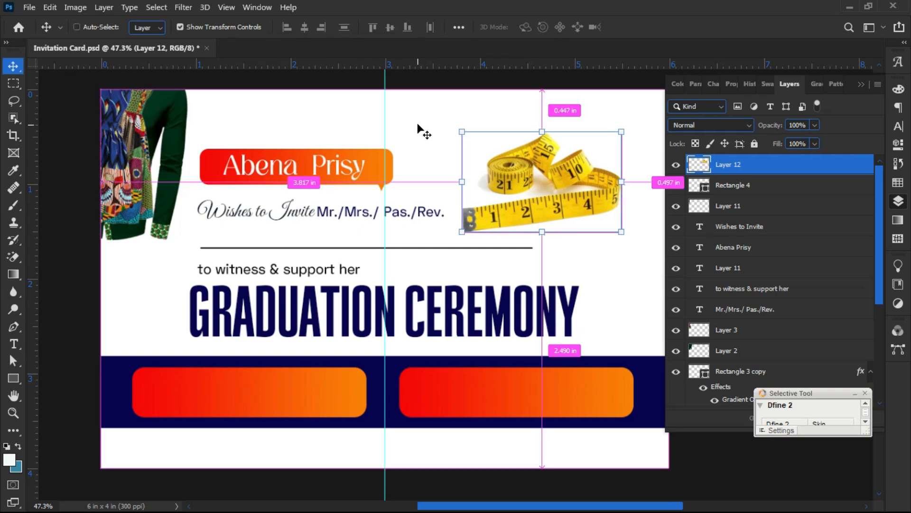
{"action": "left_click", "coordinate": [29, 8]}
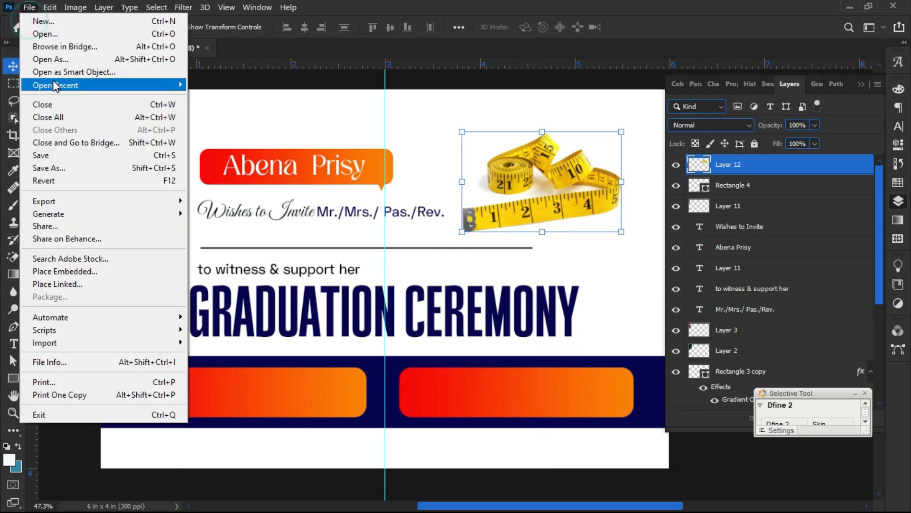
- Move the six pngwing images (3)–(8) from Downloads into RESOURCES, replacing same-named files
{"action": "left_click", "coordinate": [52, 33]}
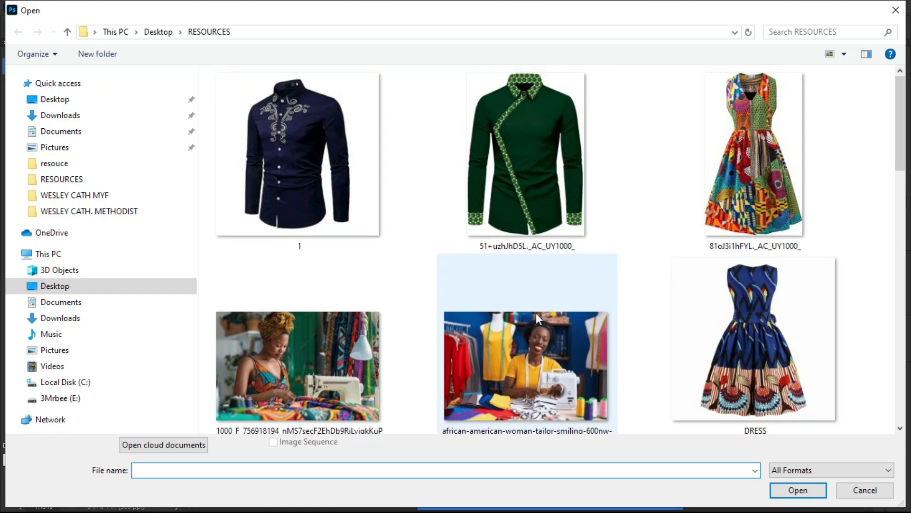
{"action": "left_click", "coordinate": [508, 287]}
{"action": "scroll", "coordinate": [492, 283], "scroll_direction": "down", "scroll_amount": 5}
{"action": "scroll", "coordinate": [493, 287], "scroll_direction": "down", "scroll_amount": 3}
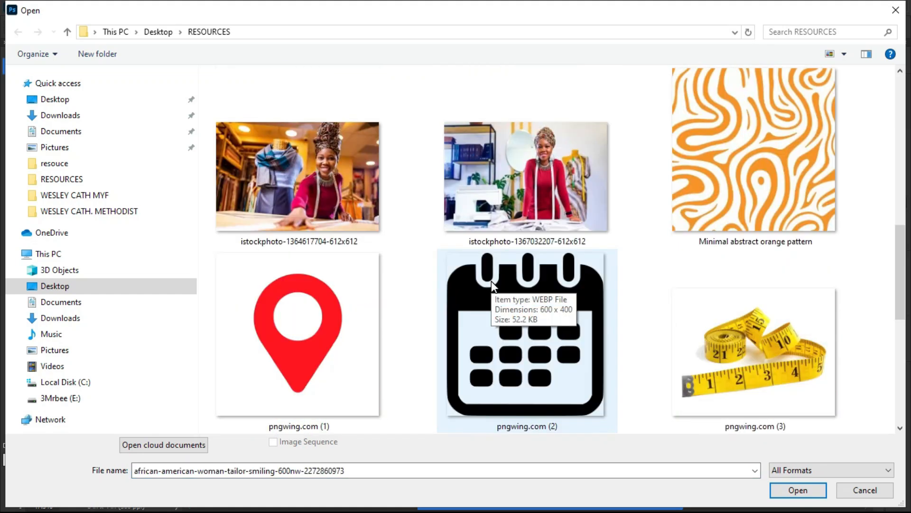
{"action": "scroll", "coordinate": [495, 288], "scroll_direction": "down", "scroll_amount": 3}
{"action": "scroll", "coordinate": [416, 325], "scroll_direction": "down", "scroll_amount": 3}
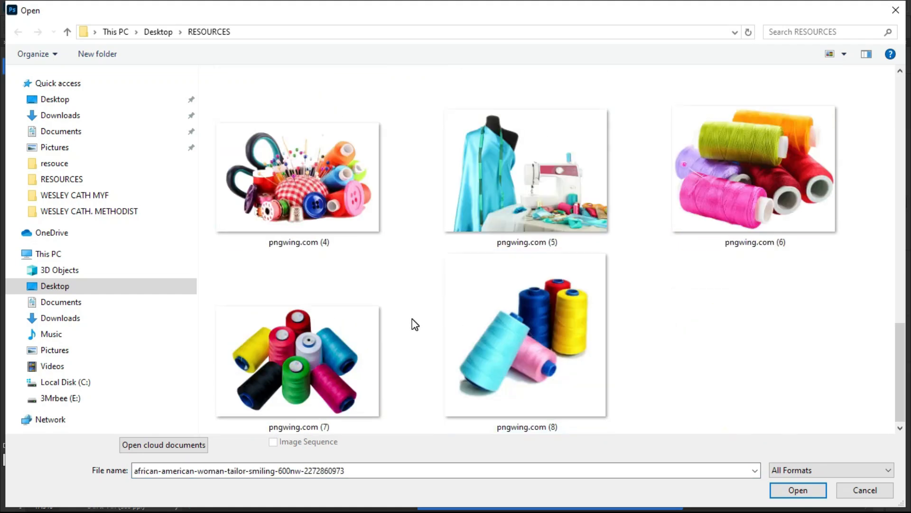
{"action": "scroll", "coordinate": [415, 324], "scroll_direction": "up", "scroll_amount": 15}
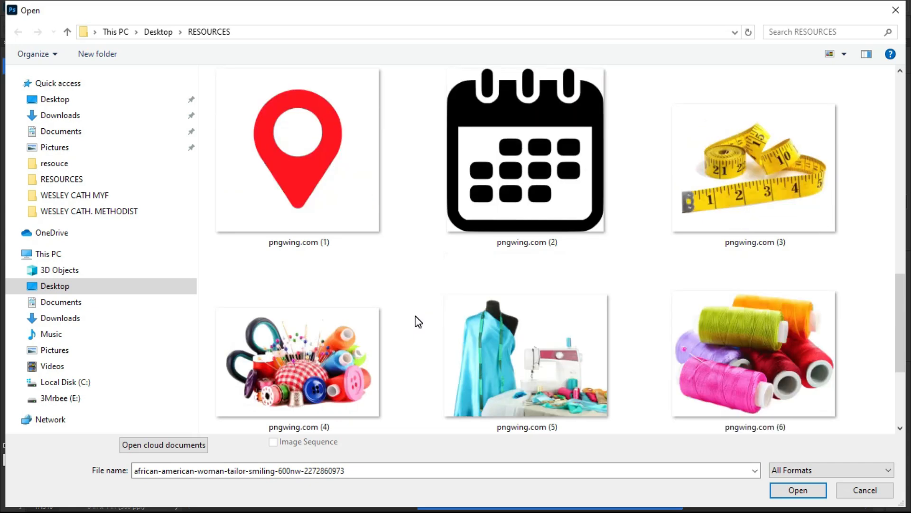
{"action": "scroll", "coordinate": [417, 308], "scroll_direction": "down", "scroll_amount": 3}
{"action": "scroll", "coordinate": [419, 309], "scroll_direction": "down", "scroll_amount": 10}
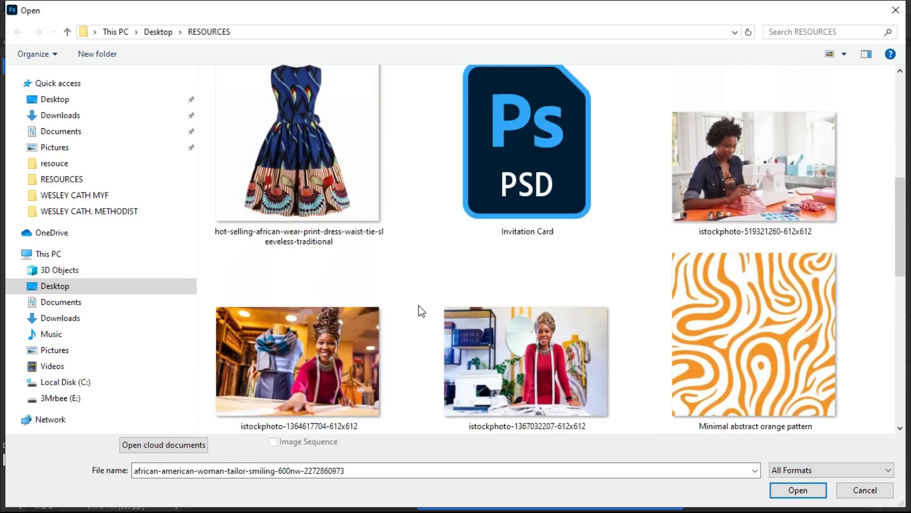
{"action": "left_click", "coordinate": [78, 115]}
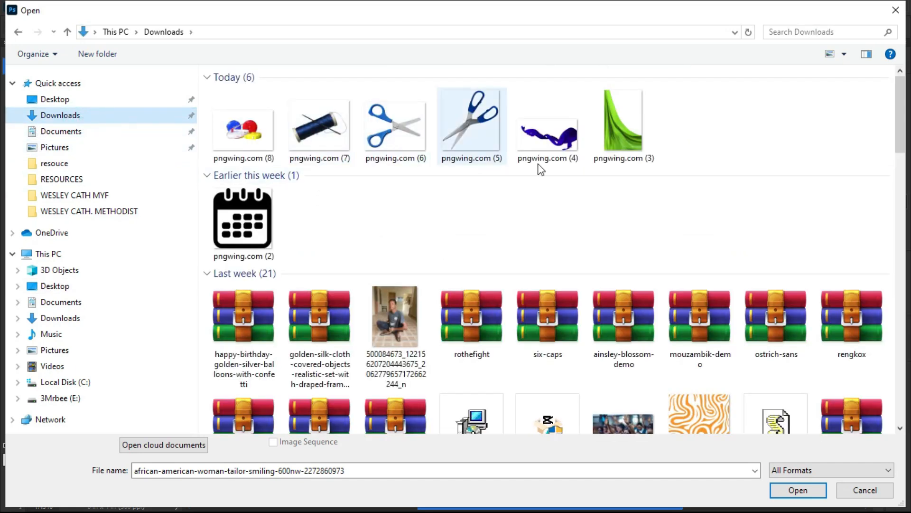
{"action": "left_click_drag", "start_coordinate": [663, 141], "coordinate": [52, 179]}
{"action": "left_click", "coordinate": [226, 166]}
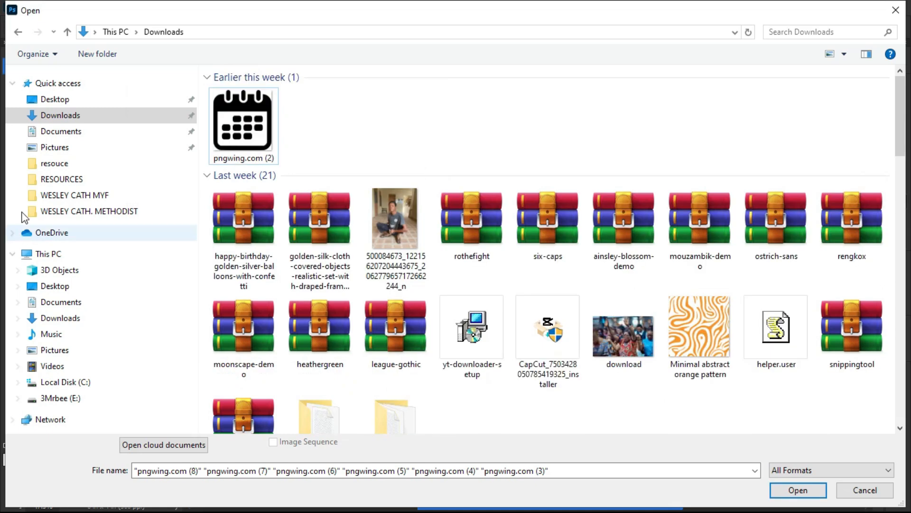
- Open the blue scissors image pngwing.com (6) from the RESOURCES folder
{"action": "left_click", "coordinate": [76, 180]}
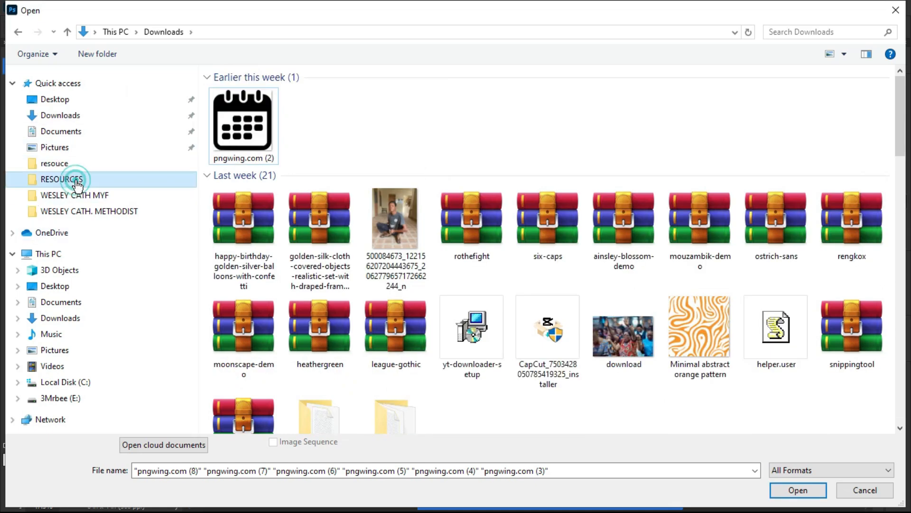
{"action": "left_click", "coordinate": [394, 260]}
{"action": "scroll", "coordinate": [394, 259], "scroll_direction": "down", "scroll_amount": 10}
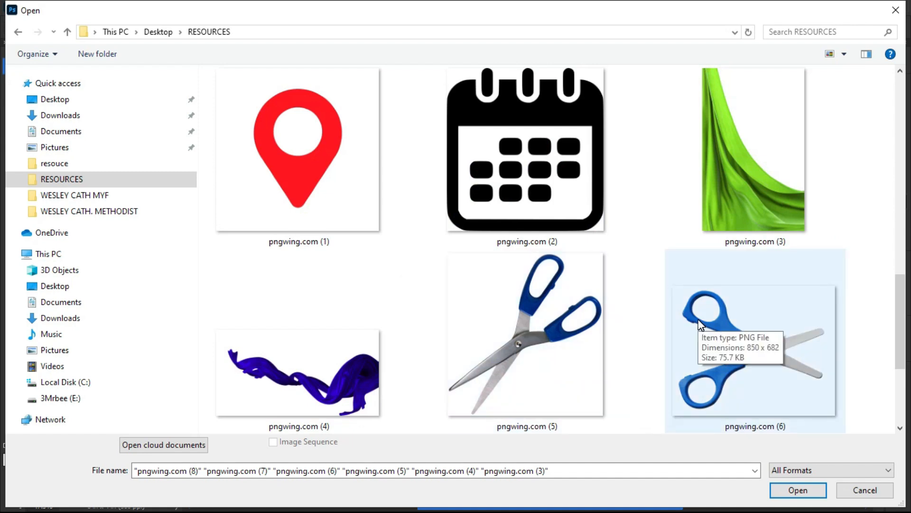
{"action": "double_click", "coordinate": [699, 324]}
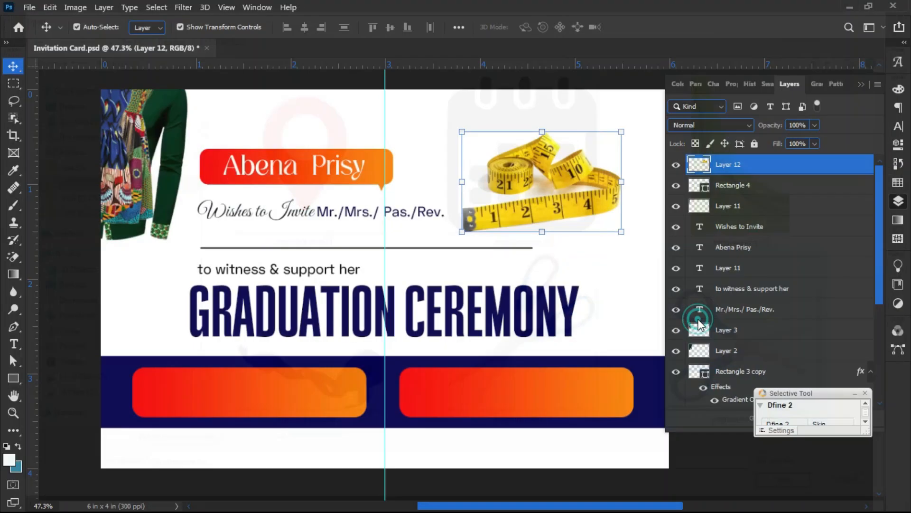
- Bring the blue scissors into the invitation card and shrink them to about 37%
{"action": "left_click_drag", "start_coordinate": [452, 260], "coordinate": [101, 51]}
{"action": "left_click_drag", "start_coordinate": [442, 155], "coordinate": [442, 156]}
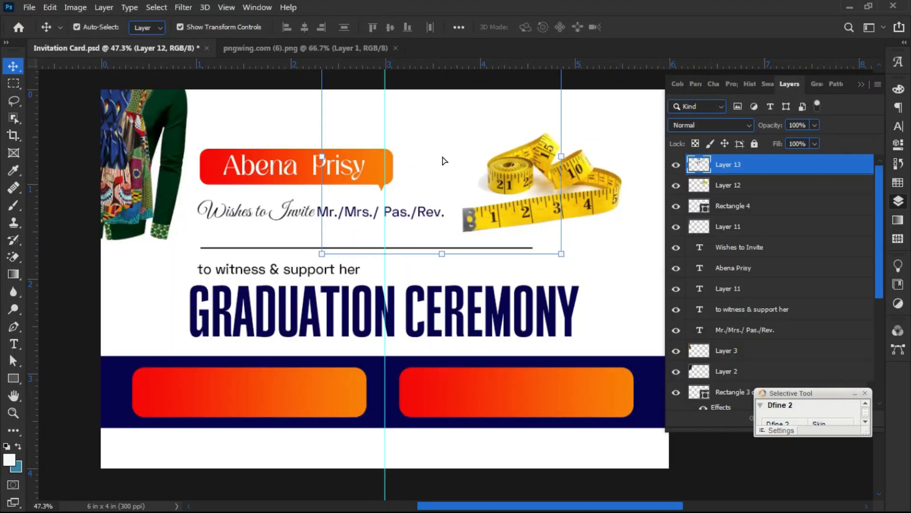
{"action": "left_click_drag", "start_coordinate": [316, 157], "coordinate": [467, 189]}
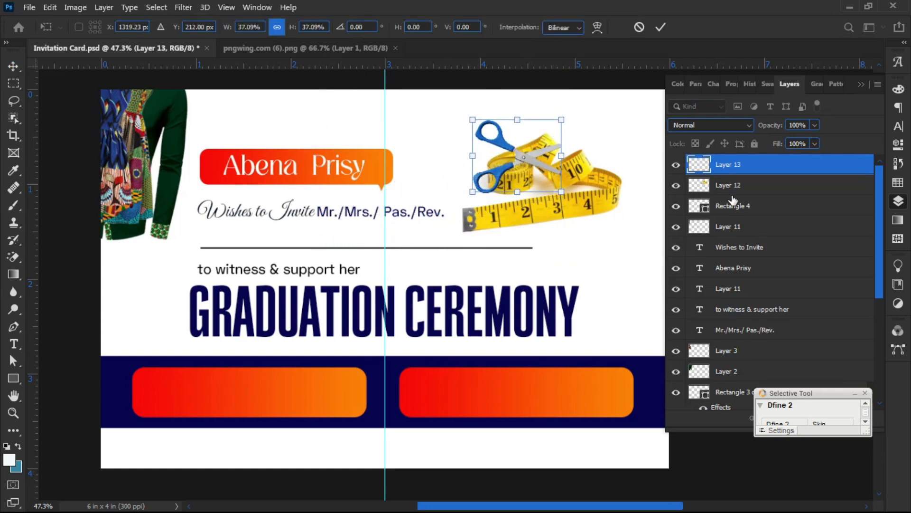
{"action": "key", "text": "Return"}
- Put the scissors layer behind the tape measure and tilt the scissors about 25° beside it
{"action": "left_click_drag", "start_coordinate": [793, 164], "coordinate": [783, 244]}
{"action": "left_click", "coordinate": [469, 157]}
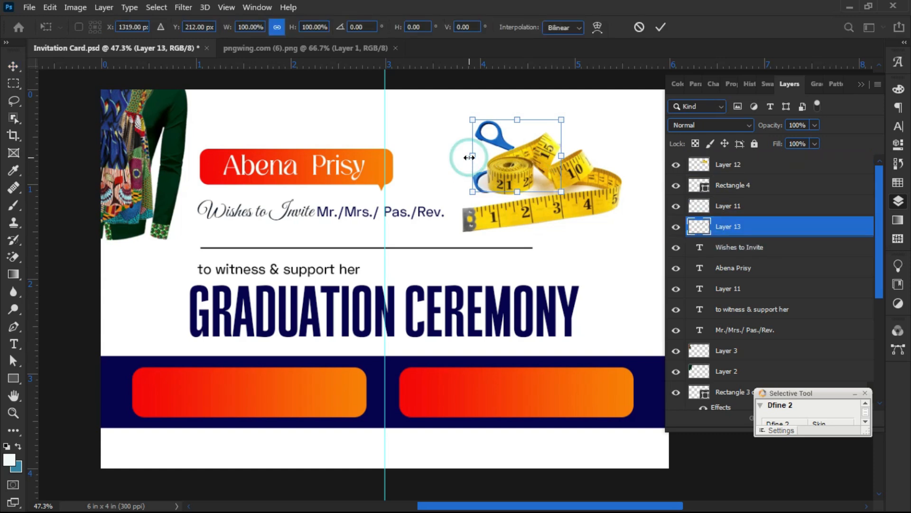
{"action": "left_click_drag", "start_coordinate": [510, 167], "coordinate": [481, 165]}
{"action": "left_click_drag", "start_coordinate": [413, 142], "coordinate": [431, 117]}
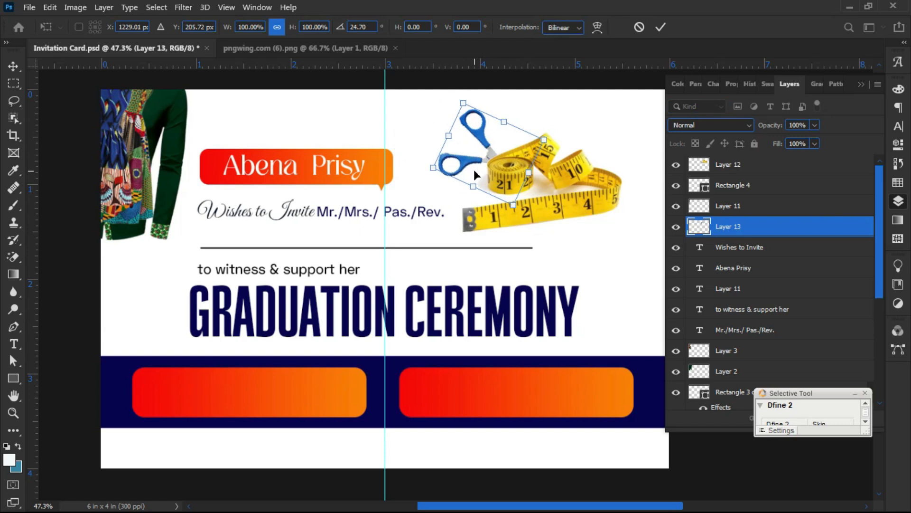
{"action": "left_click_drag", "start_coordinate": [468, 157], "coordinate": [483, 159]}
{"action": "key", "text": "Return"}
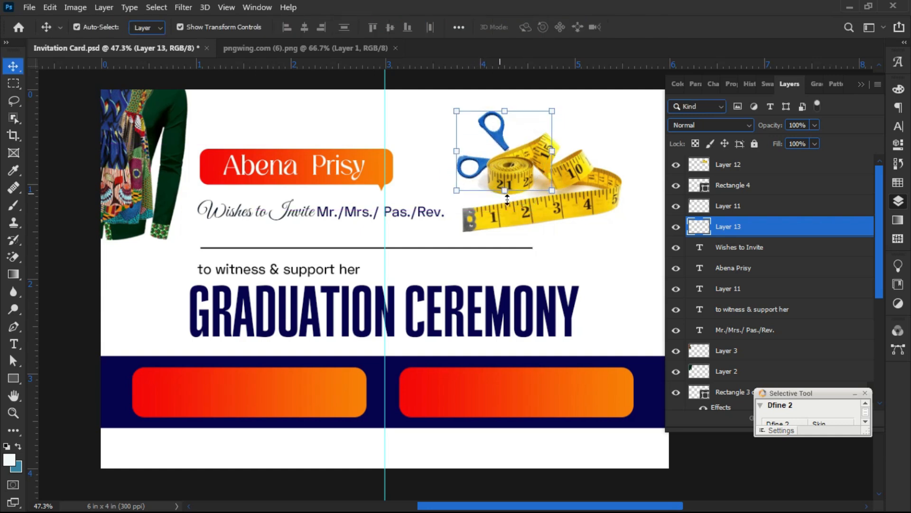
- Select the scissors and tape measure together, then deselect them
{"action": "left_click", "coordinate": [565, 259]}
{"action": "left_click_drag", "start_coordinate": [466, 172], "coordinate": [483, 132]}
{"action": "left_click", "coordinate": [483, 132]}
{"action": "left_click", "coordinate": [491, 135]}
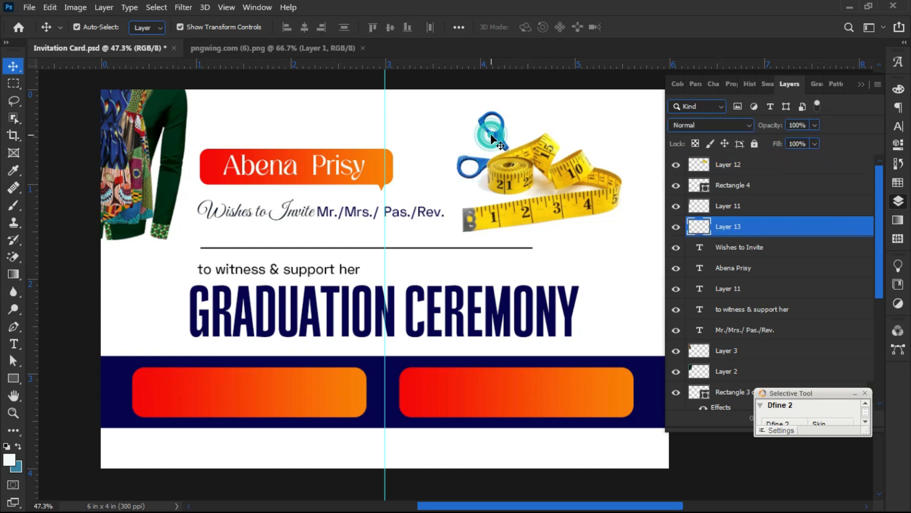
{"action": "left_click", "coordinate": [128, 264]}
- Close the scissors source document
{"action": "left_click", "coordinate": [252, 47]}
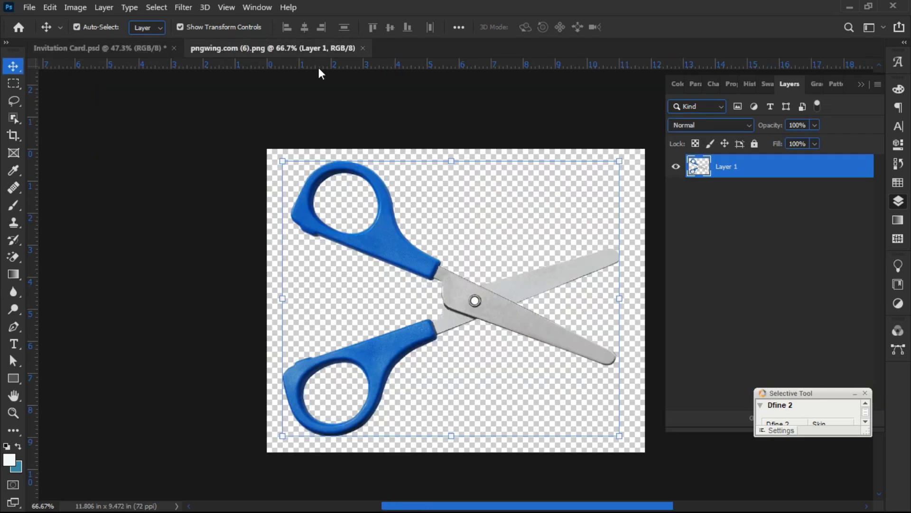
{"action": "left_click", "coordinate": [362, 48]}
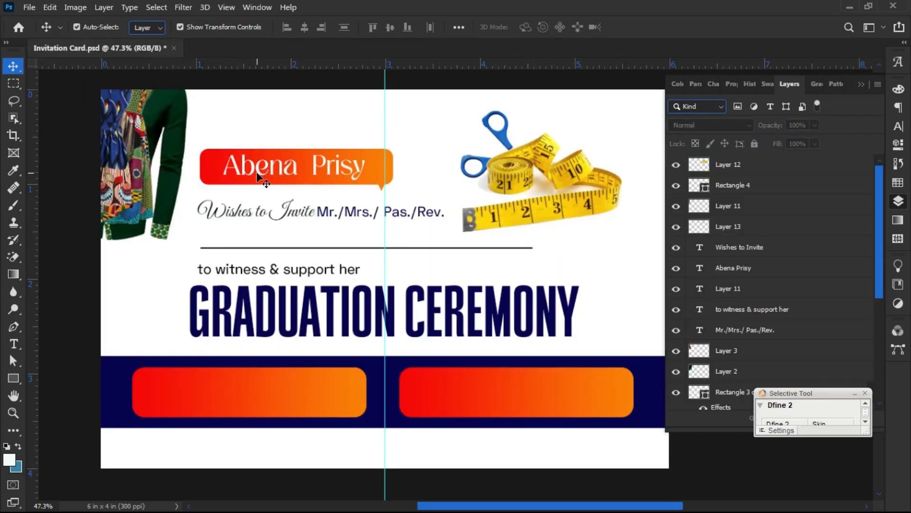
{"action": "left_click", "coordinate": [29, 7]}
{"action": "left_click", "coordinate": [29, 7]}
{"action": "left_click", "coordinate": [29, 8]}
- Open the thread spool and coloured tape-measures images, pngwing.com (7) and (8), dismissing the error
{"action": "left_click", "coordinate": [55, 31]}
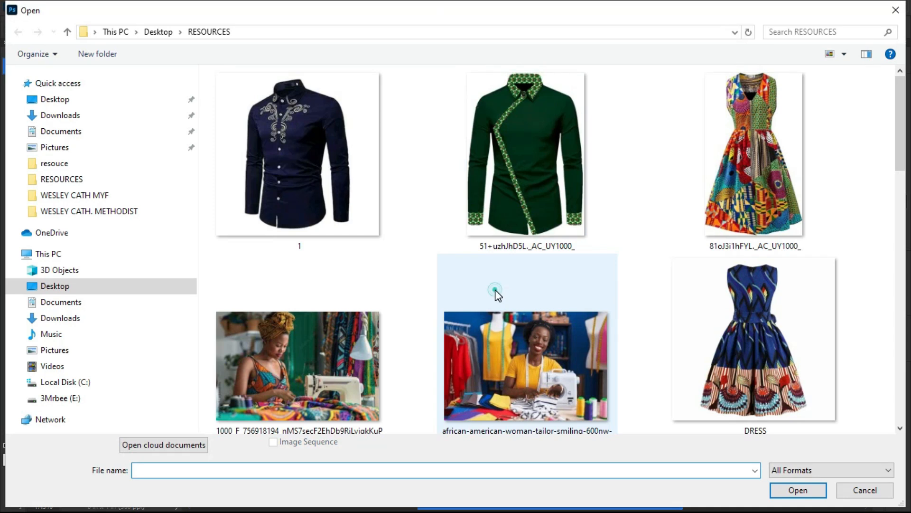
{"action": "left_click", "coordinate": [495, 290]}
{"action": "scroll", "coordinate": [495, 290], "scroll_direction": "down", "scroll_amount": 5}
{"action": "scroll", "coordinate": [495, 290], "scroll_direction": "down", "scroll_amount": 3}
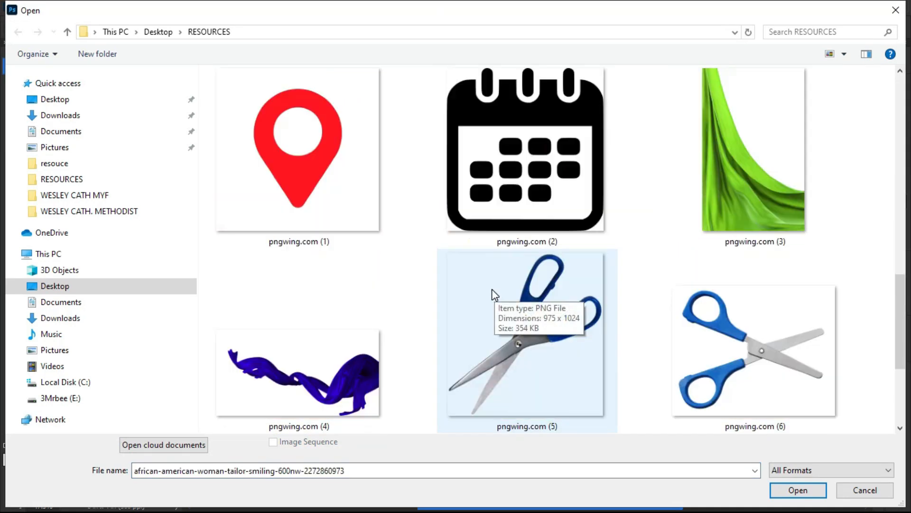
{"action": "scroll", "coordinate": [466, 309], "scroll_direction": "down", "scroll_amount": 3}
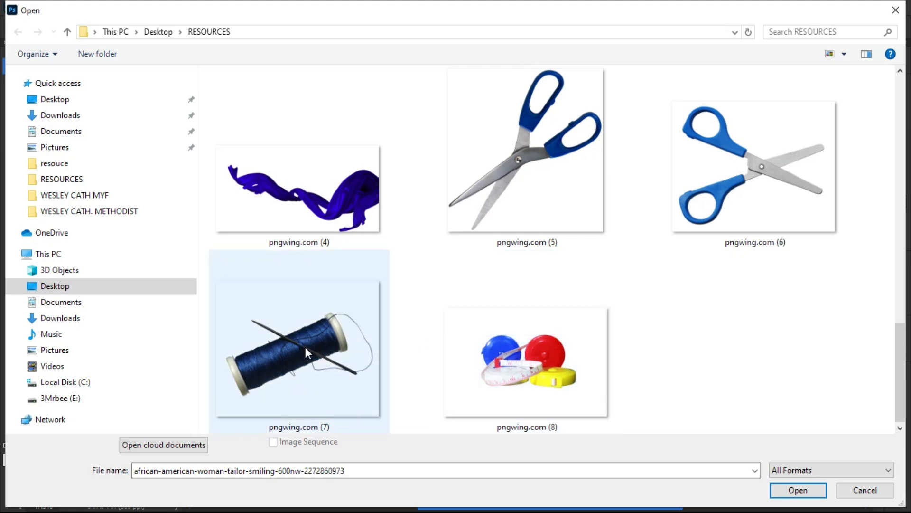
{"action": "left_click", "coordinate": [308, 347], "text": "ctrl"}
{"action": "left_click", "coordinate": [558, 361], "text": "ctrl"}
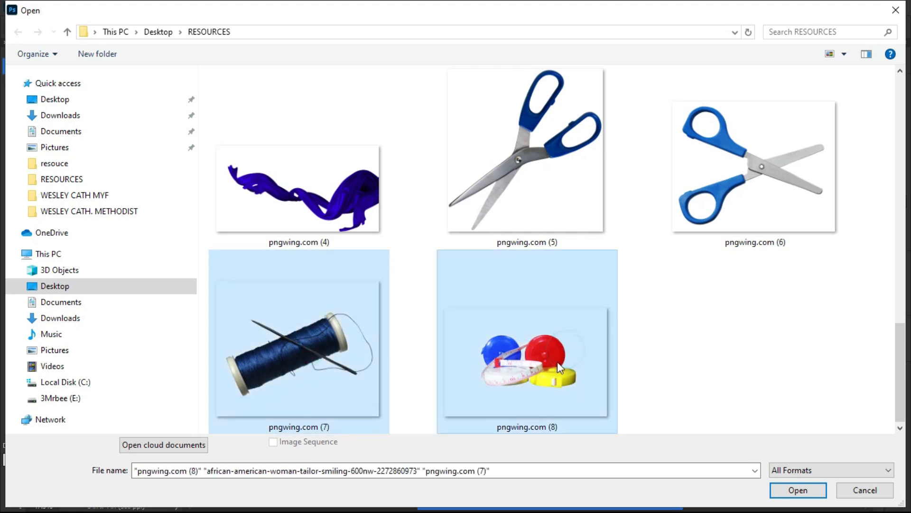
{"action": "left_click", "coordinate": [798, 490]}
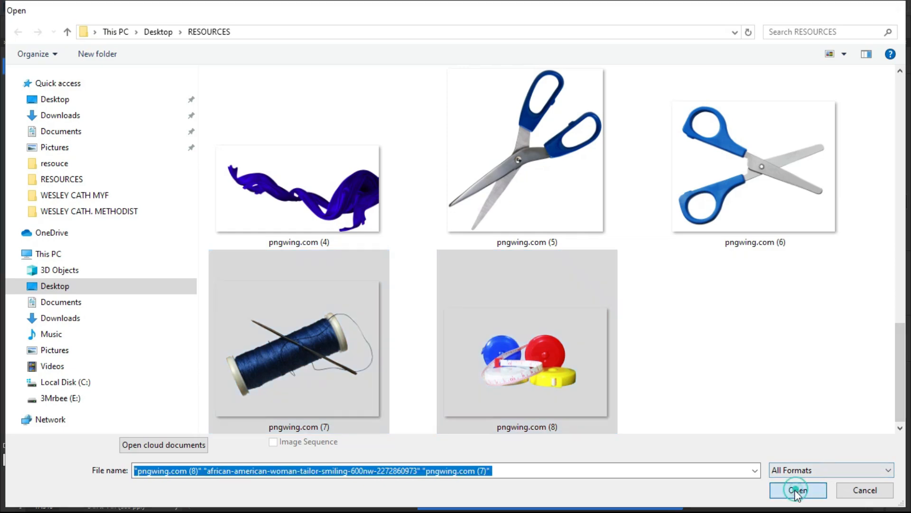
{"action": "left_click", "coordinate": [439, 203]}
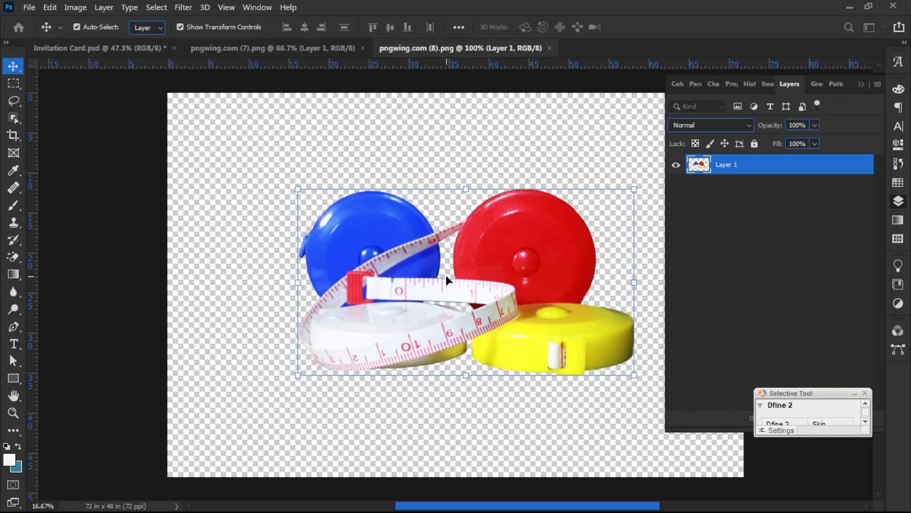
- Bring the blue thread spool into the card as Layer 14, scaled to about 46%
{"action": "left_click", "coordinate": [212, 47]}
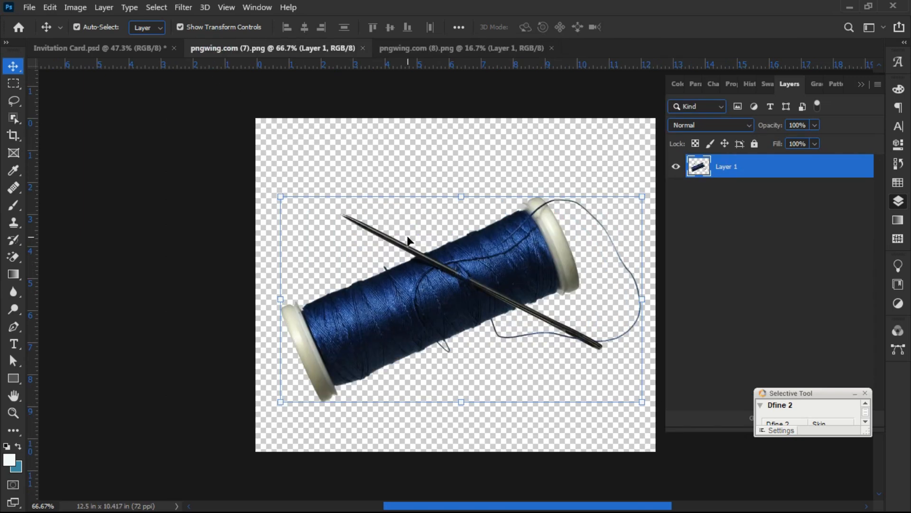
{"action": "left_click_drag", "start_coordinate": [408, 242], "coordinate": [123, 57]}
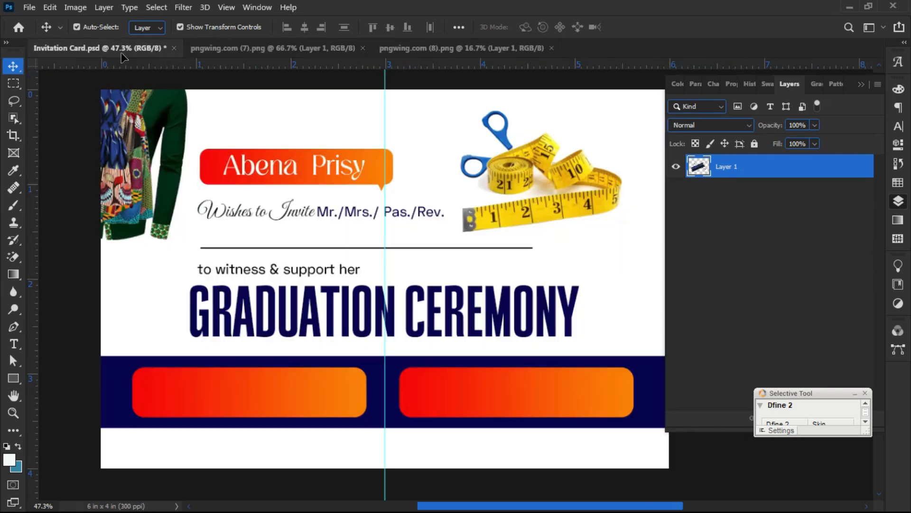
{"action": "left_click_drag", "start_coordinate": [545, 218], "coordinate": [546, 219]}
{"action": "left_click_drag", "start_coordinate": [416, 223], "coordinate": [558, 209]}
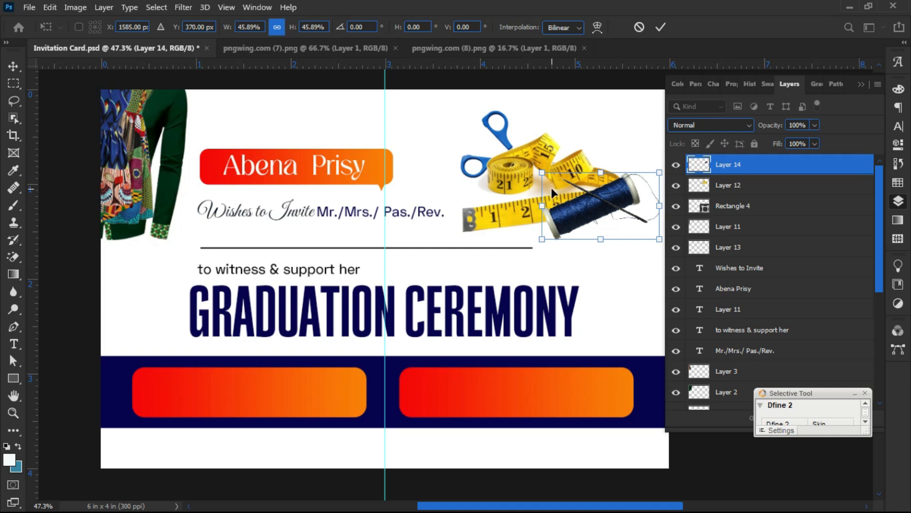
{"action": "key", "text": "Return"}
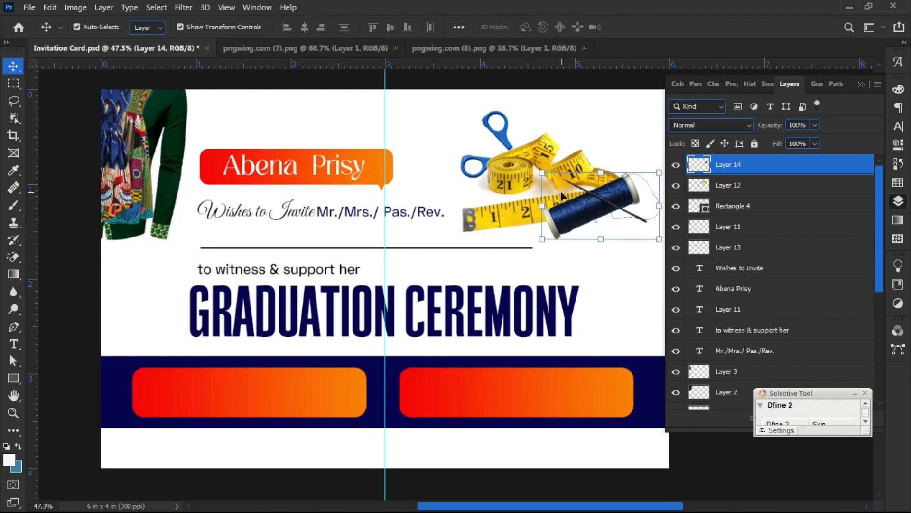
{"action": "left_click", "coordinate": [554, 110]}
- Bring the coloured tape measures into the card, shrunk beside the thread spool at the top right
{"action": "left_click", "coordinate": [412, 51]}
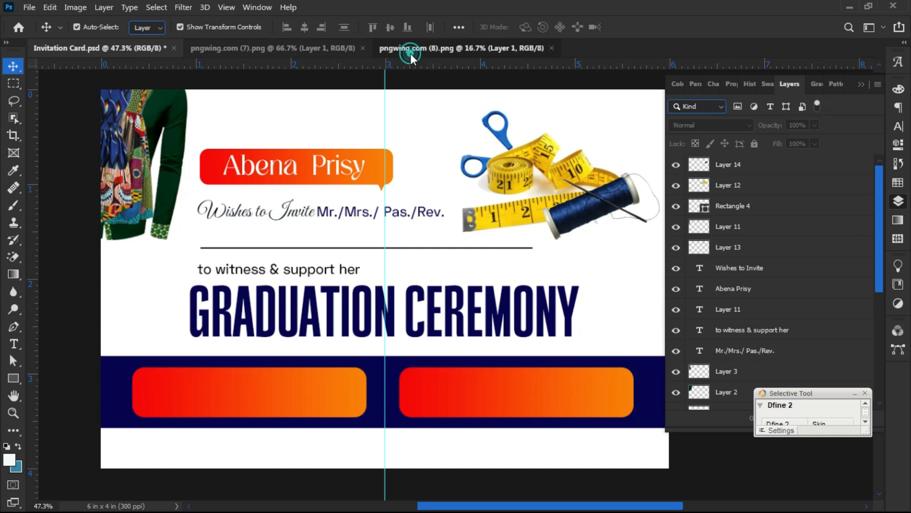
{"action": "left_click_drag", "start_coordinate": [504, 240], "coordinate": [98, 51]}
{"action": "left_click_drag", "start_coordinate": [596, 169], "coordinate": [598, 167]}
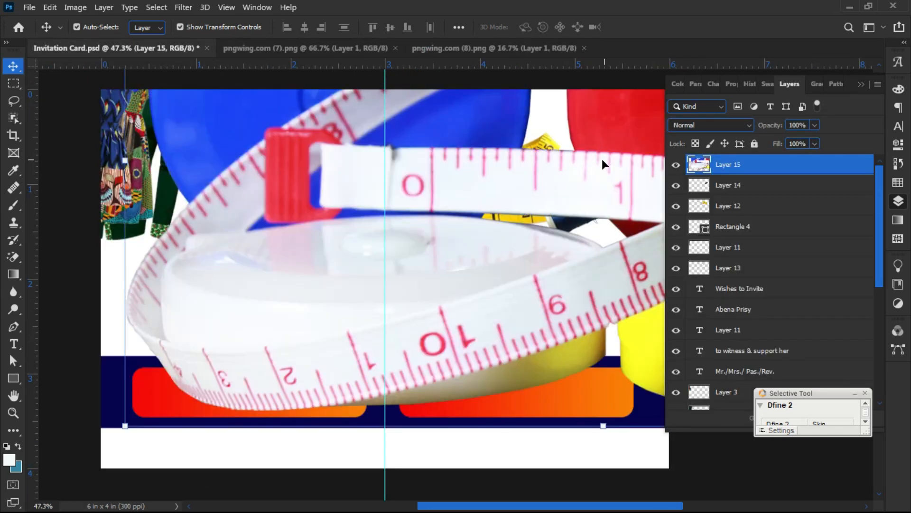
{"action": "left_click_drag", "start_coordinate": [124, 159], "coordinate": [660, 230]}
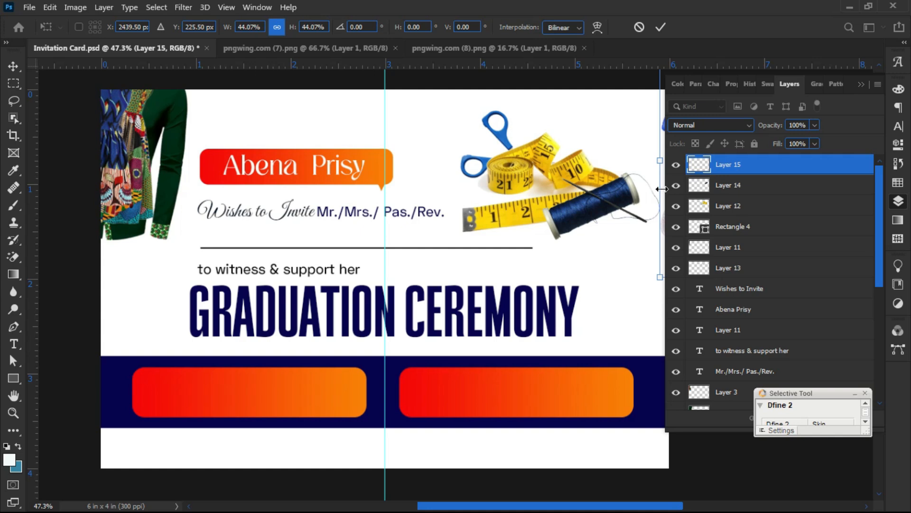
{"action": "left_click_drag", "start_coordinate": [669, 192], "coordinate": [506, 204]}
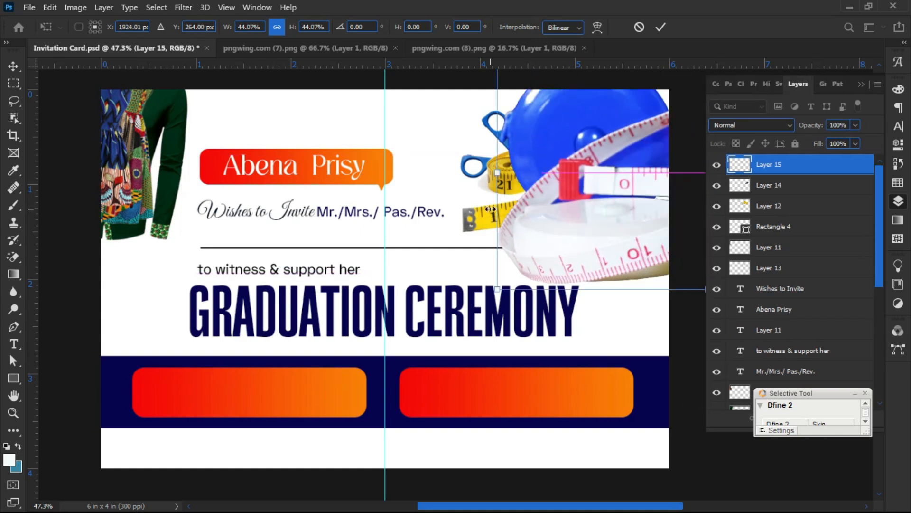
{"action": "left_click_drag", "start_coordinate": [493, 169], "coordinate": [671, 171]}
{"action": "left_click_drag", "start_coordinate": [682, 208], "coordinate": [409, 208]}
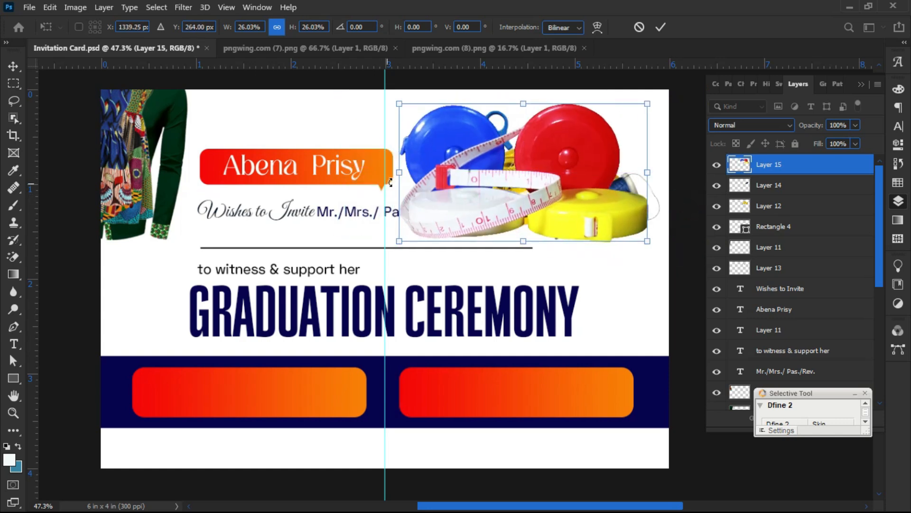
{"action": "left_click_drag", "start_coordinate": [401, 173], "coordinate": [583, 183]}
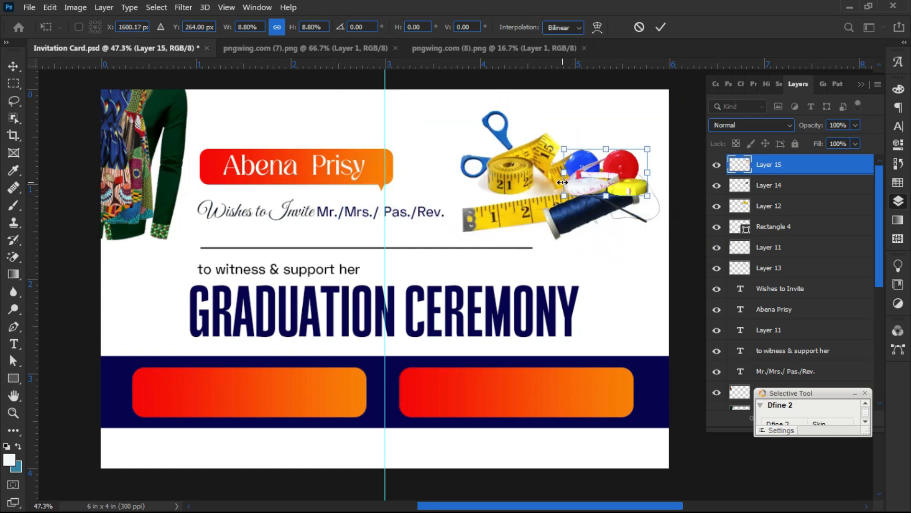
{"action": "key", "text": "Return"}
- Tuck the tape measures behind the thread spool and enlarge them to about 137%
{"action": "left_click_drag", "start_coordinate": [789, 166], "coordinate": [764, 248]}
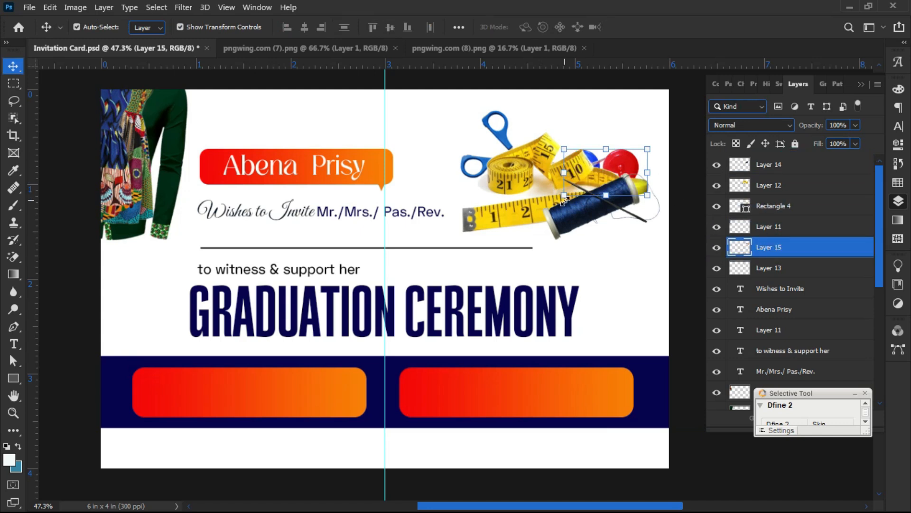
{"action": "left_click_drag", "start_coordinate": [605, 193], "coordinate": [606, 205]}
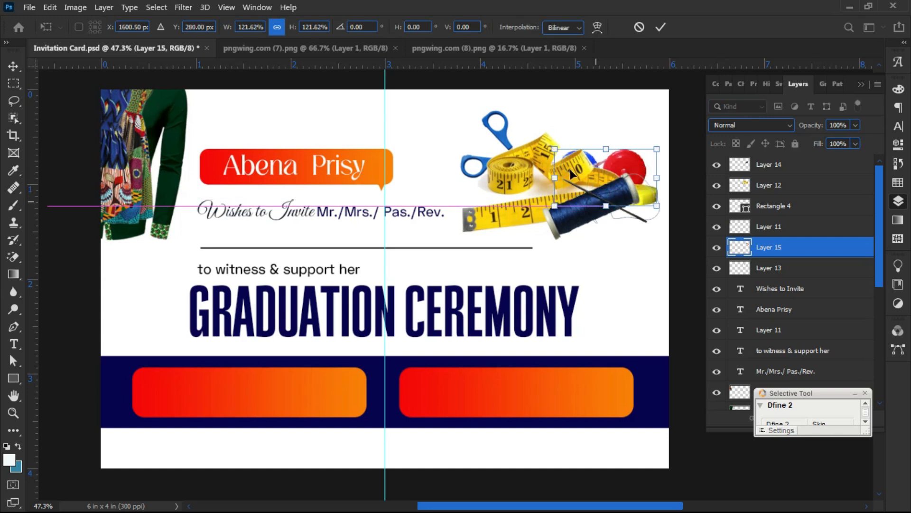
{"action": "left_click_drag", "start_coordinate": [555, 177], "coordinate": [543, 178]}
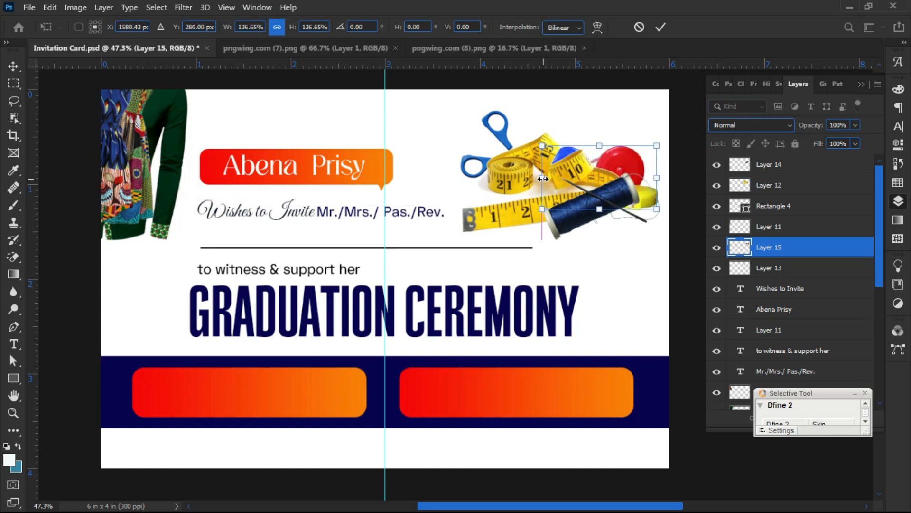
{"action": "left_click_drag", "start_coordinate": [598, 164], "coordinate": [595, 155]}
{"action": "key", "text": "Return"}
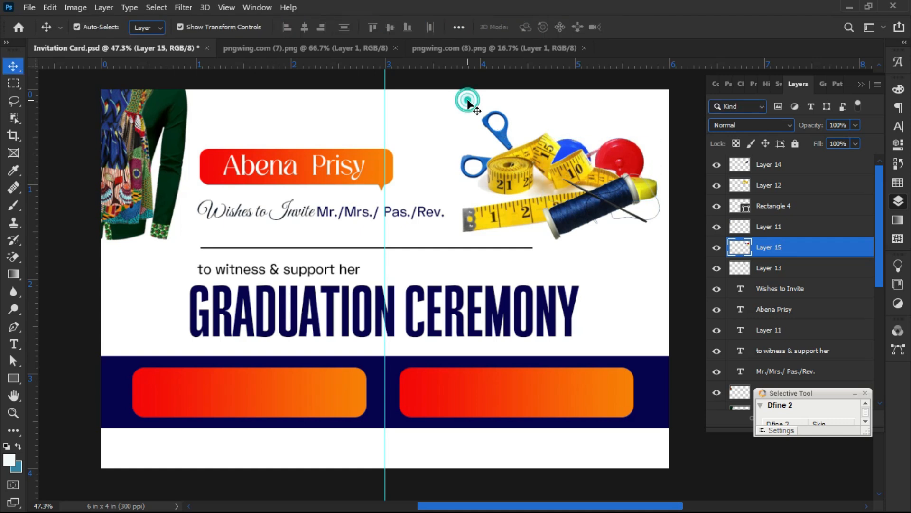
{"action": "left_click", "coordinate": [467, 98]}
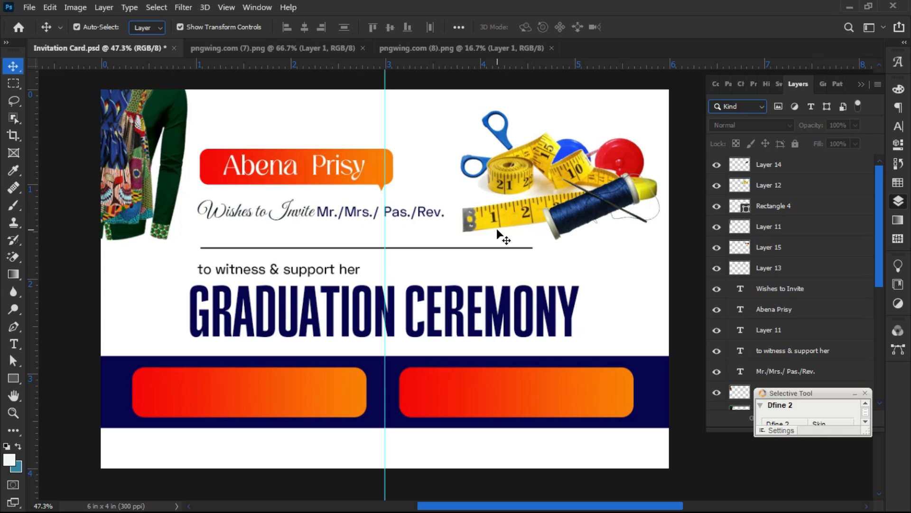
- Copy "to witness & support her" onto the left orange button and colour it white
{"action": "scroll", "coordinate": [179, 354], "scroll_direction": "up", "scroll_amount": 2}
{"action": "scroll", "coordinate": [227, 316], "scroll_direction": "down", "scroll_amount": 2}
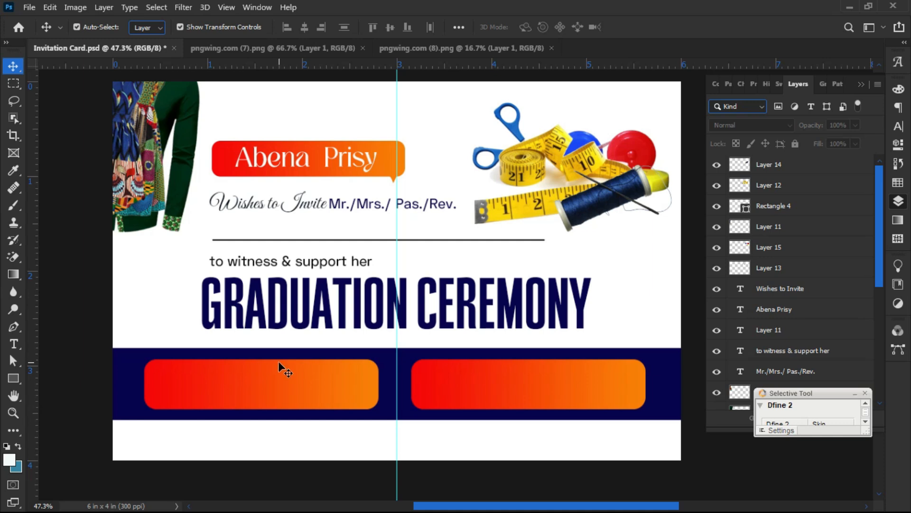
{"action": "scroll", "coordinate": [250, 398], "scroll_direction": "up", "scroll_amount": 1}
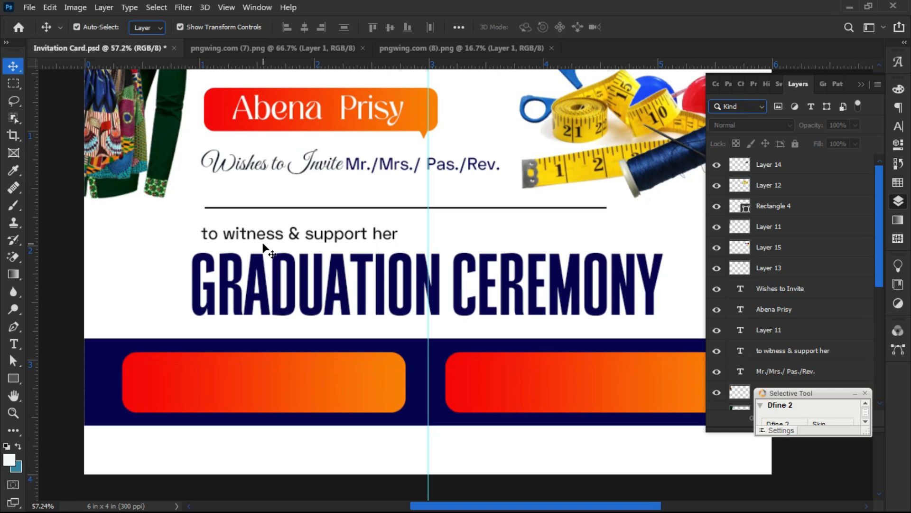
{"action": "left_click", "coordinate": [307, 375]}
{"action": "left_click", "coordinate": [134, 253]}
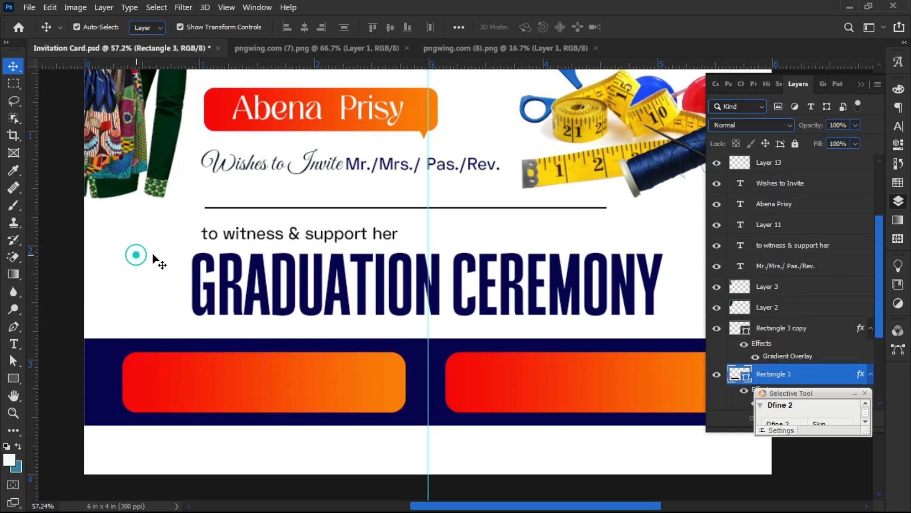
{"action": "left_click", "coordinate": [274, 241]}
{"action": "left_click_drag", "start_coordinate": [275, 240], "coordinate": [246, 381]}
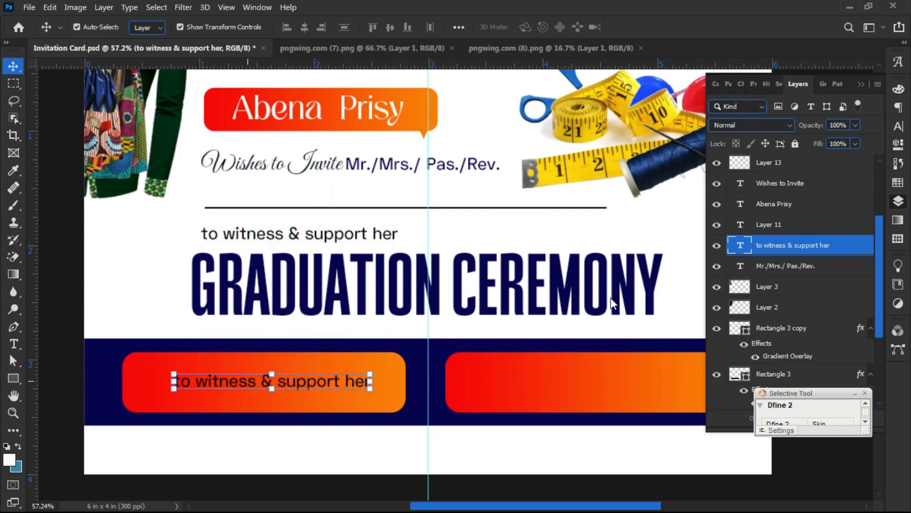
{"action": "left_click", "coordinate": [898, 126]}
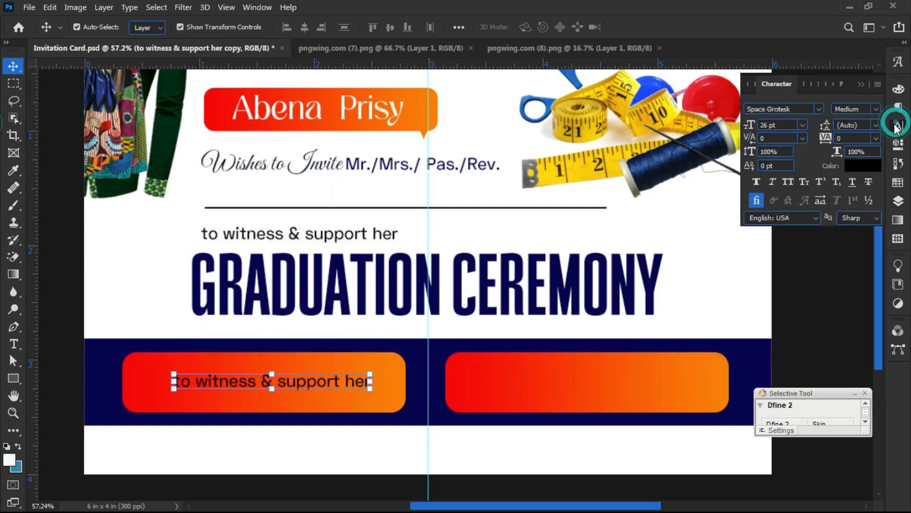
{"action": "left_click", "coordinate": [863, 165]}
{"action": "left_click", "coordinate": [676, 201]}
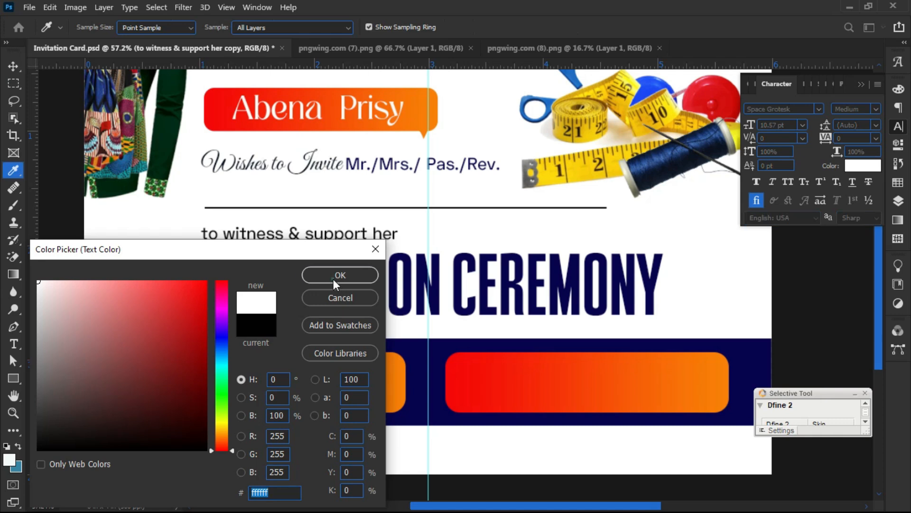
{"action": "left_click", "coordinate": [333, 278]}
{"action": "left_click", "coordinate": [67, 370]}
- Close the pngwing.com (8) and pngwing.com (7) images
{"action": "scroll", "coordinate": [164, 403], "scroll_direction": "up", "scroll_amount": 3}
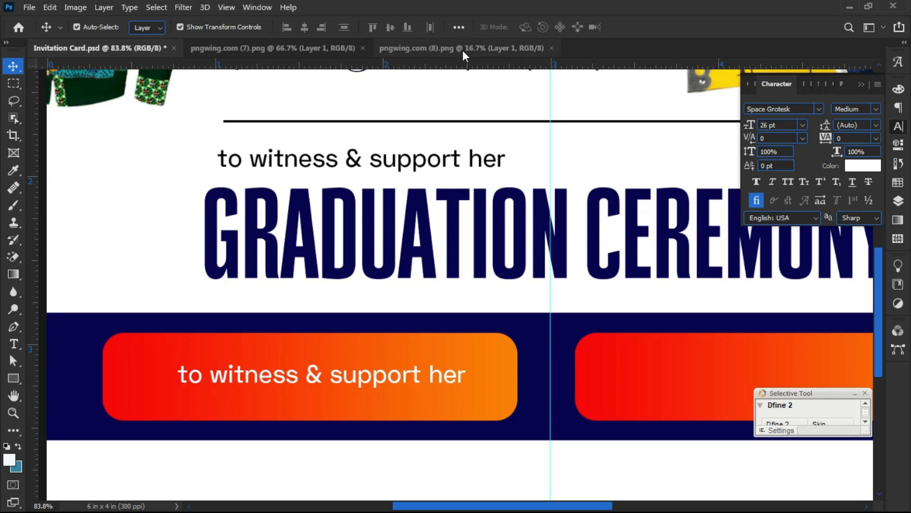
{"action": "left_click", "coordinate": [552, 47]}
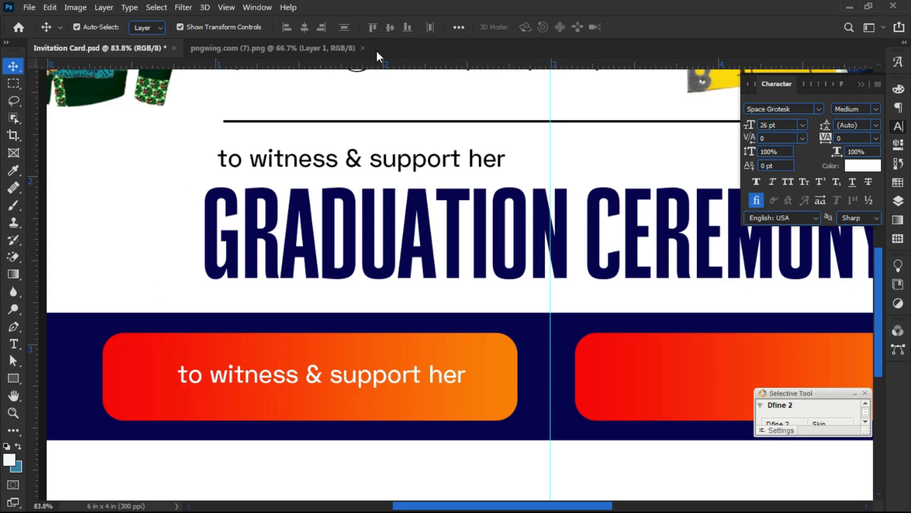
{"action": "left_click", "coordinate": [363, 47]}
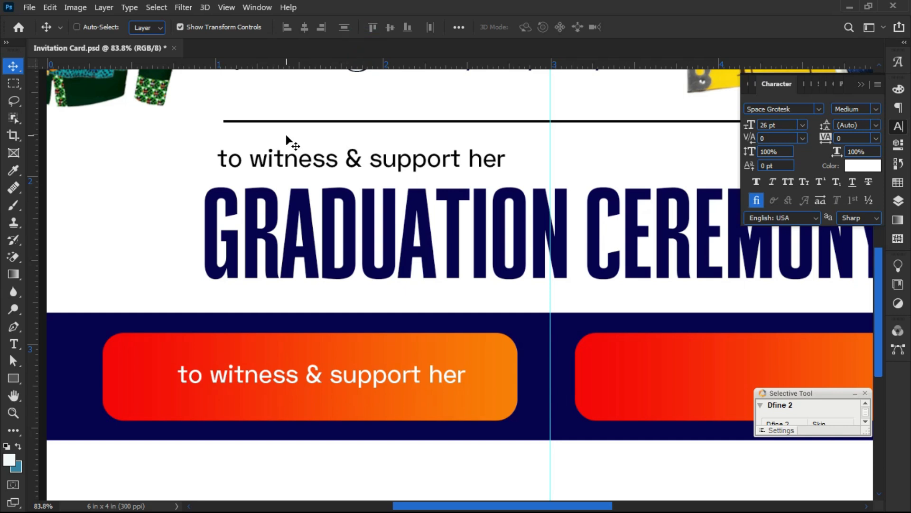
- Open the calendar and location pin images, pngwing.com (2) and (1)
{"action": "key", "text": "ctrl+o"}
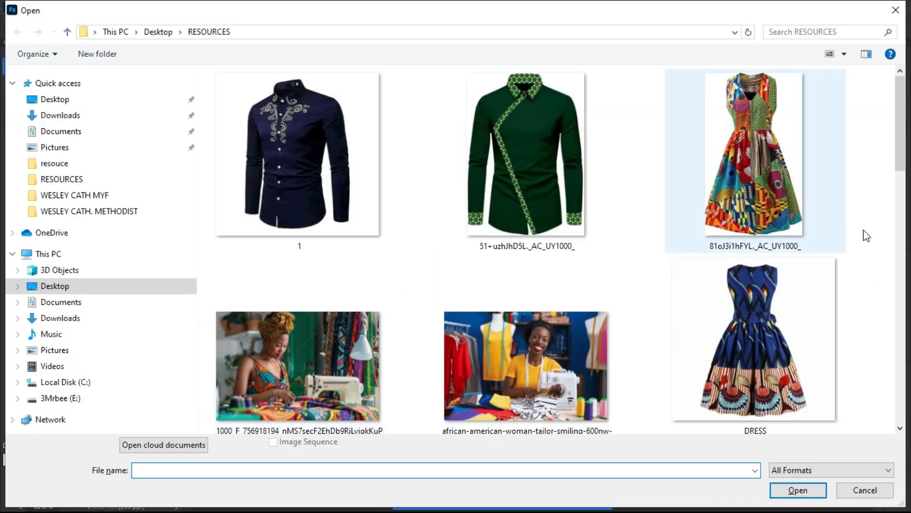
{"action": "left_click_drag", "start_coordinate": [904, 167], "coordinate": [884, 376]}
{"action": "left_click", "coordinate": [519, 134]}
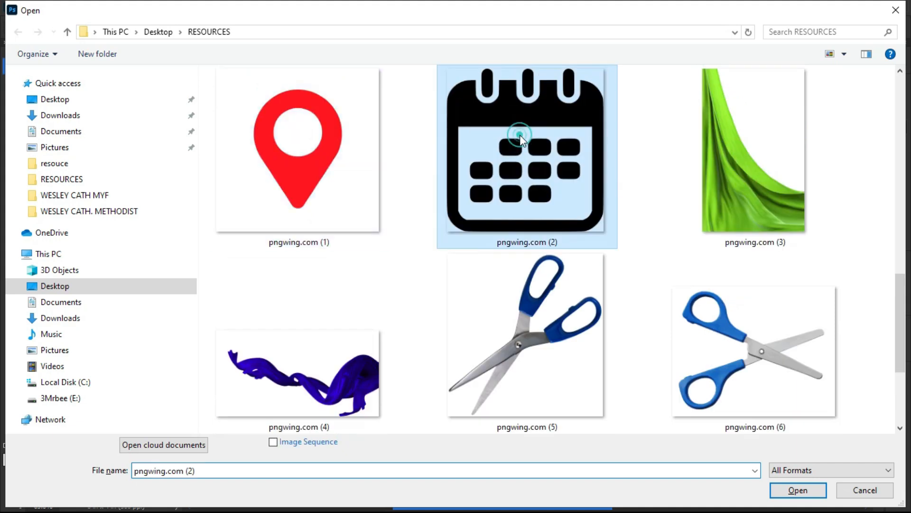
{"action": "left_click", "coordinate": [321, 168], "text": "ctrl"}
{"action": "left_click", "coordinate": [782, 488]}
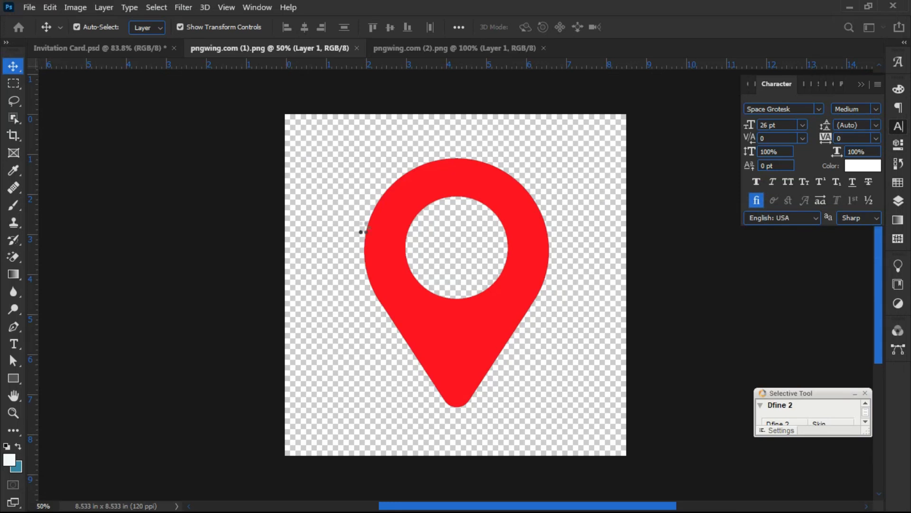
- Place the calendar on the left orange button, shrunk to about 3.4% before the text
{"action": "left_click_drag", "start_coordinate": [346, 196], "coordinate": [127, 67]}
{"action": "left_click_drag", "start_coordinate": [152, 343], "coordinate": [155, 378]}
{"action": "left_click_drag", "start_coordinate": [423, 385], "coordinate": [139, 377]}
{"action": "left_click_drag", "start_coordinate": [135, 311], "coordinate": [480, 331]}
{"action": "left_click_drag", "start_coordinate": [494, 380], "coordinate": [291, 391]}
{"action": "left_click_drag", "start_coordinate": [252, 368], "coordinate": [127, 380]}
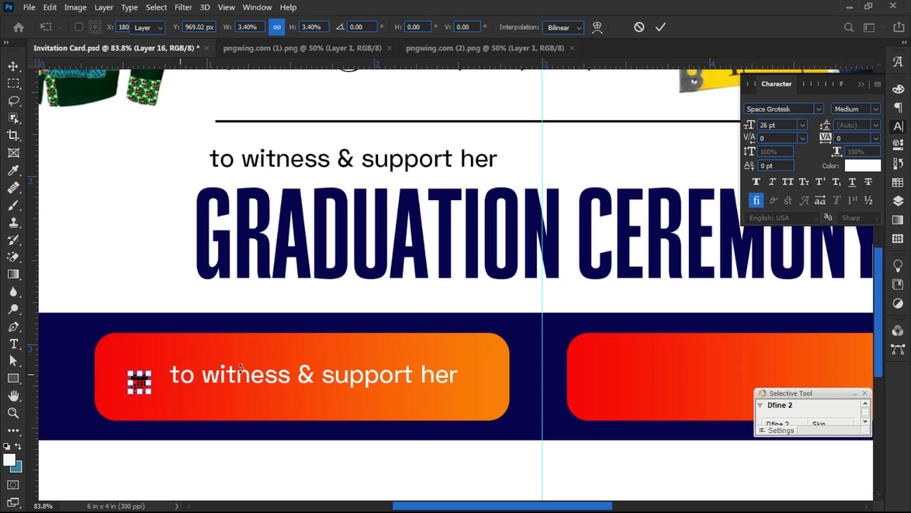
- Commit the calendar icon's resize and show the Layers panel, closing the floating Dfine 2 window
{"action": "key", "text": "Return"}
{"action": "left_click", "coordinate": [138, 414]}
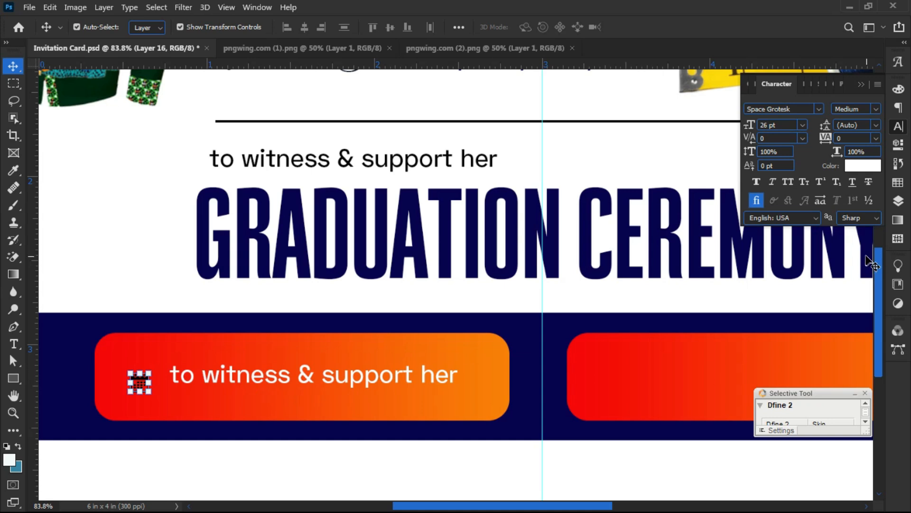
{"action": "left_click", "coordinate": [898, 201]}
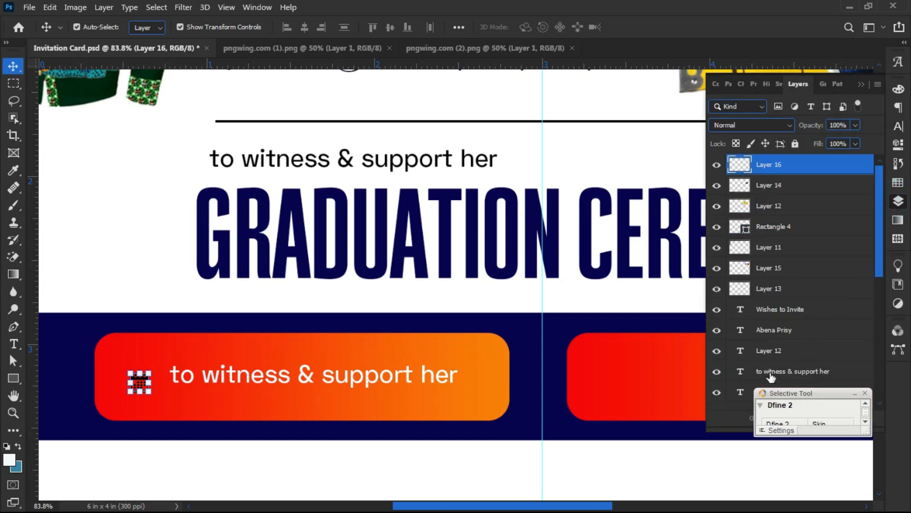
{"action": "left_click", "coordinate": [865, 393]}
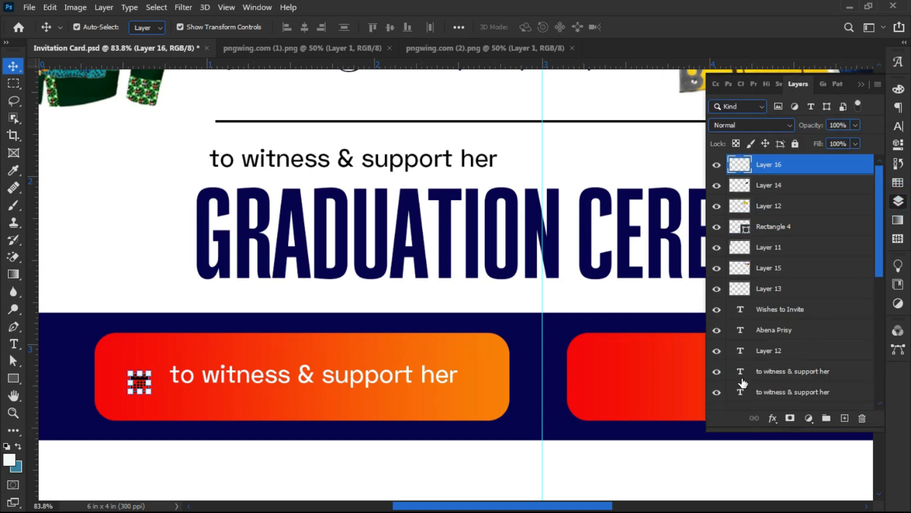
- Add a white (#ffffff) Color Overlay effect to the calendar icon on Layer 16
{"action": "left_click", "coordinate": [772, 419]}
{"action": "left_click", "coordinate": [772, 418]}
{"action": "left_click", "coordinate": [773, 419]}
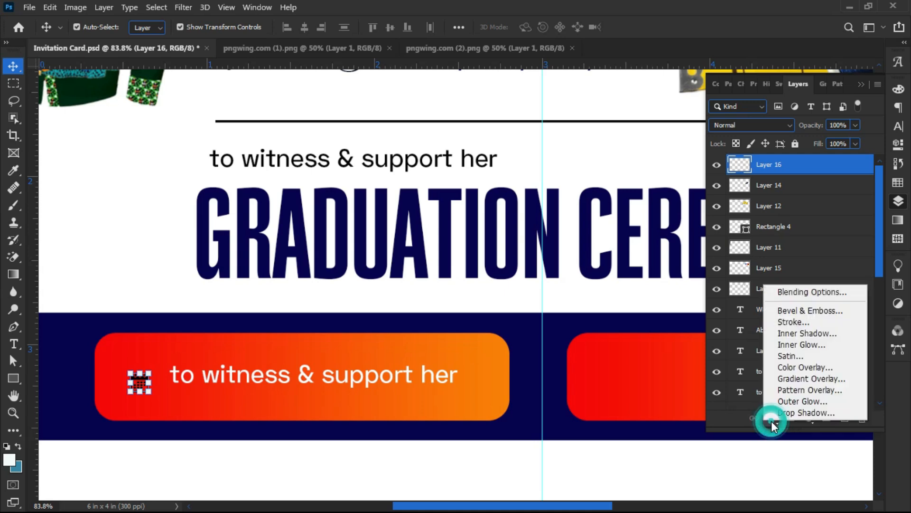
{"action": "left_click", "coordinate": [771, 420]}
{"action": "left_click", "coordinate": [771, 421]}
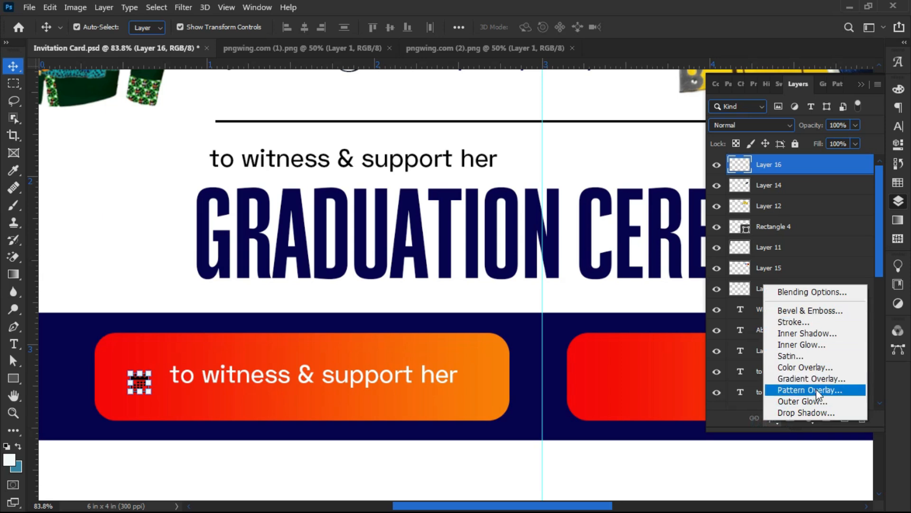
{"action": "left_click", "coordinate": [799, 368]}
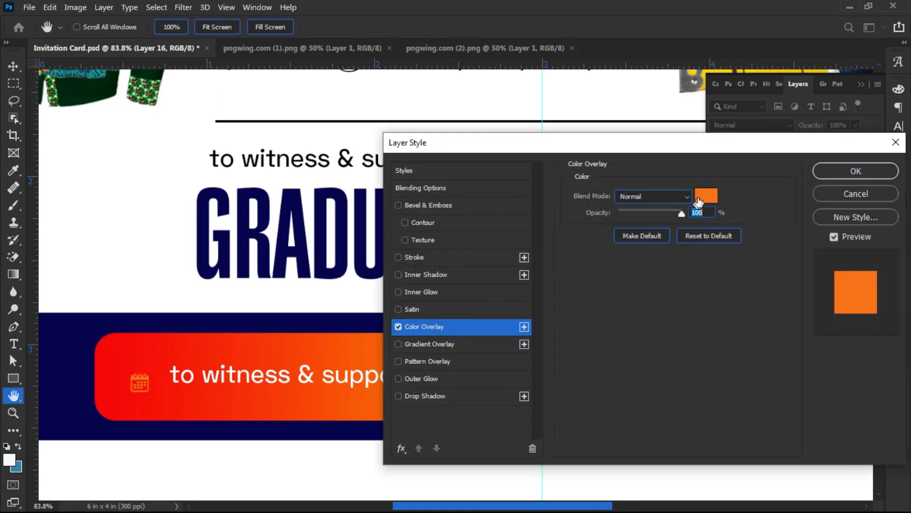
{"action": "left_click", "coordinate": [707, 196]}
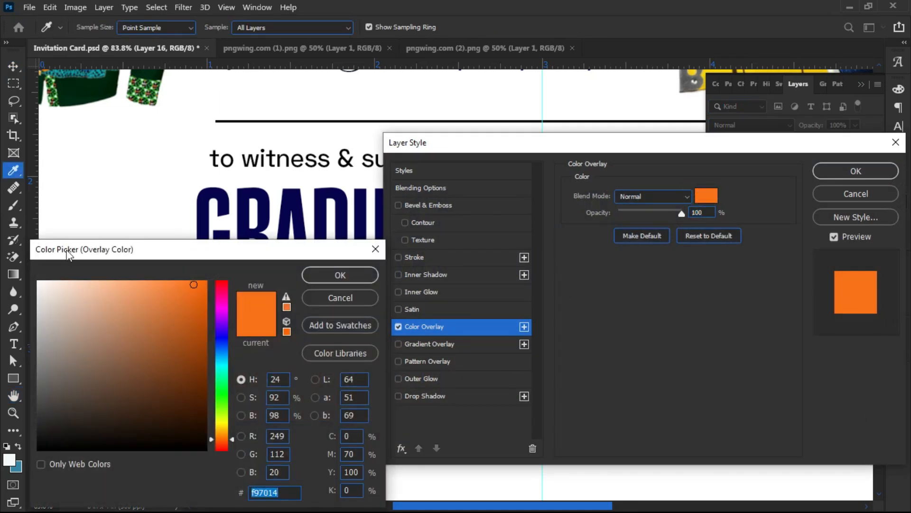
{"action": "left_click_drag", "start_coordinate": [66, 254], "coordinate": [446, 201]}
{"action": "left_click_drag", "start_coordinate": [426, 282], "coordinate": [415, 233]}
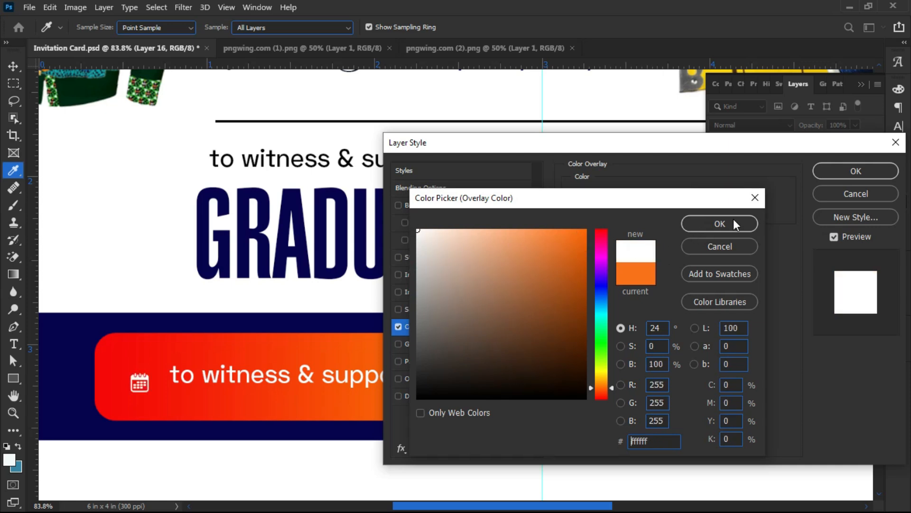
{"action": "left_click", "coordinate": [720, 223]}
{"action": "left_click", "coordinate": [842, 170]}
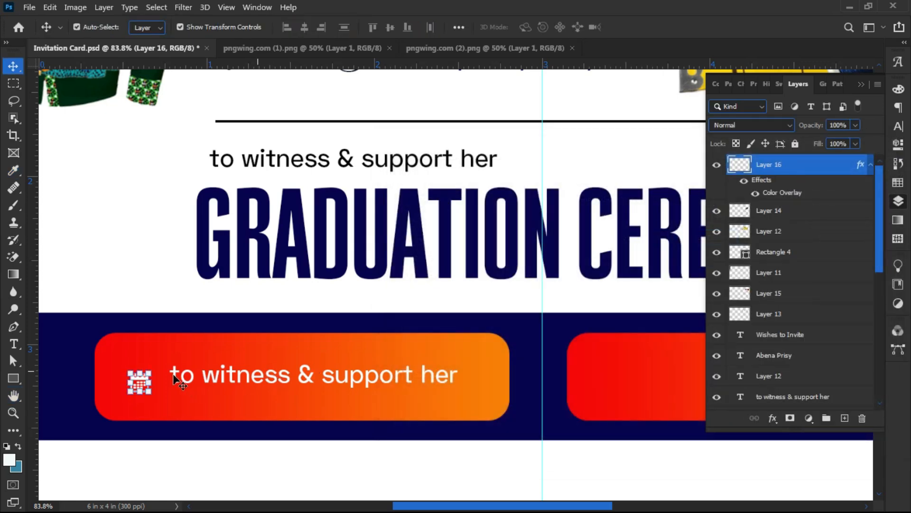
- Place the white calendar icon just left of 'to witness & support her' and select that text for editing
{"action": "scroll", "coordinate": [138, 379], "scroll_direction": "up", "scroll_amount": 4, "text": "alt"}
{"action": "left_click_drag", "start_coordinate": [135, 375], "coordinate": [156, 366]}
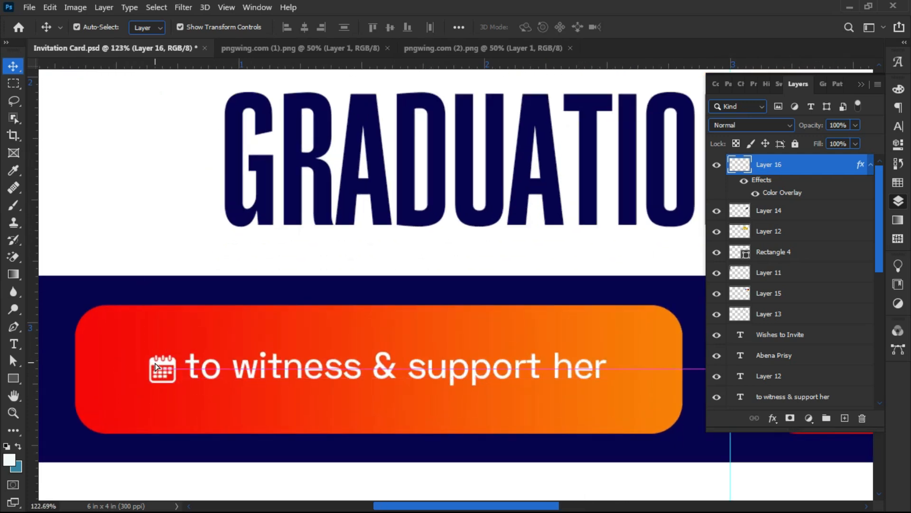
{"action": "double_click", "coordinate": [260, 367]}
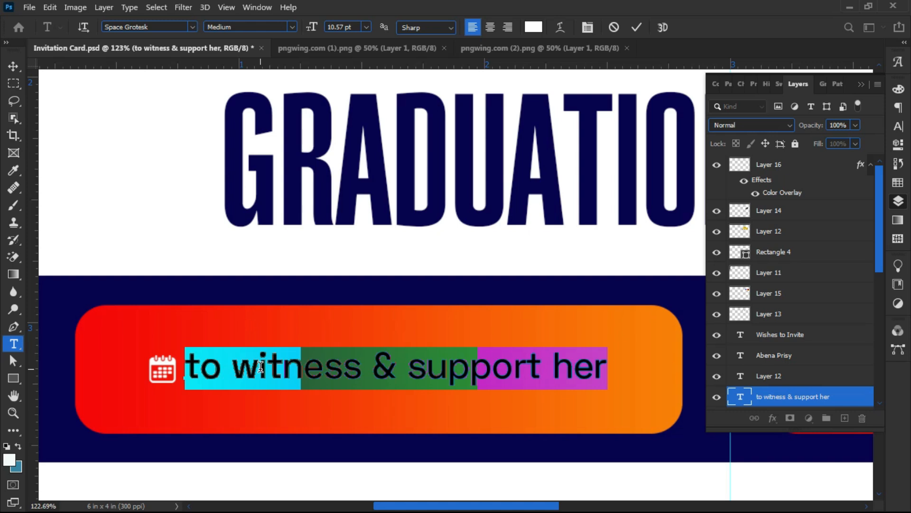
- Replace the selected copy with '24th May, 2025' and nudge the date text slightly down
{"action": "type", "text": "24th"}
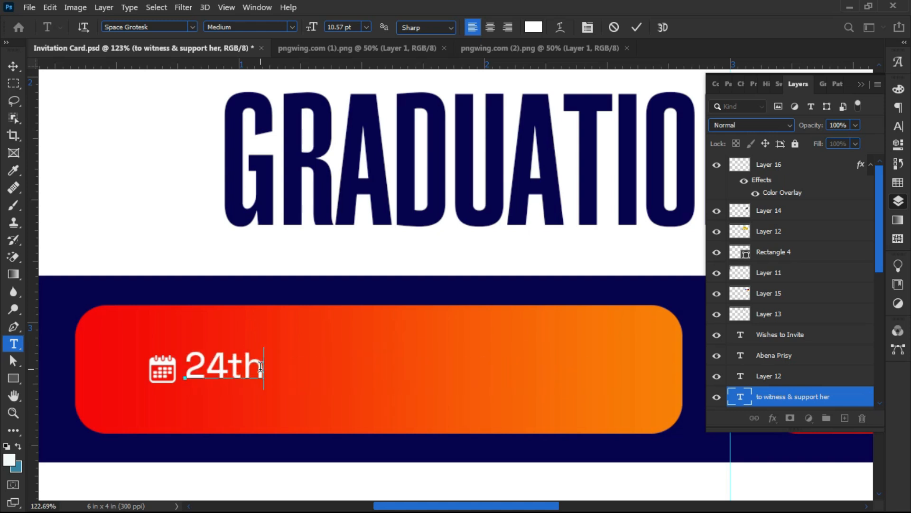
{"action": "type", "text": " M"}
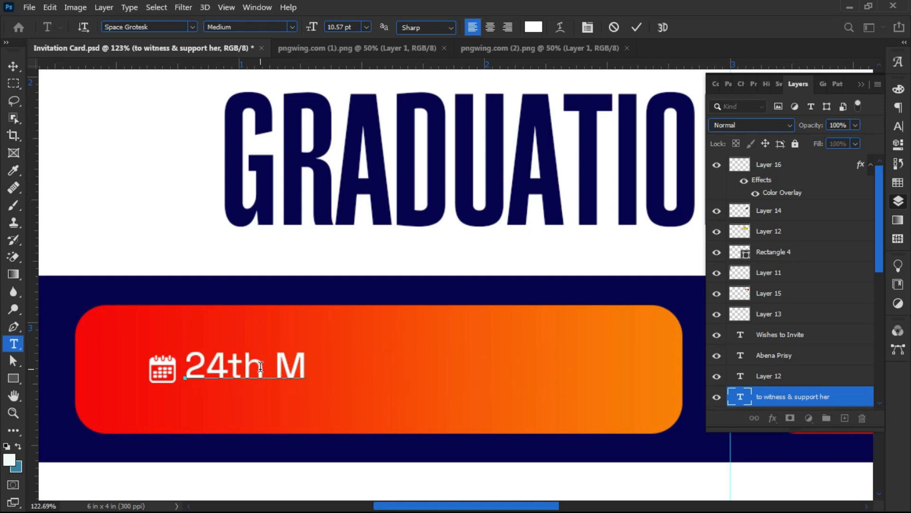
{"action": "type", "text": "ay, 2025"}
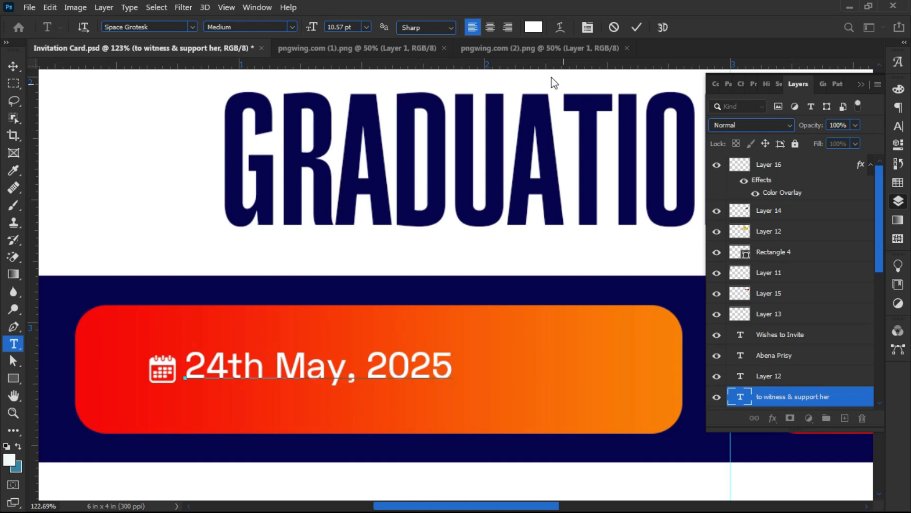
{"action": "left_click", "coordinate": [634, 29]}
{"action": "key", "text": "v"}
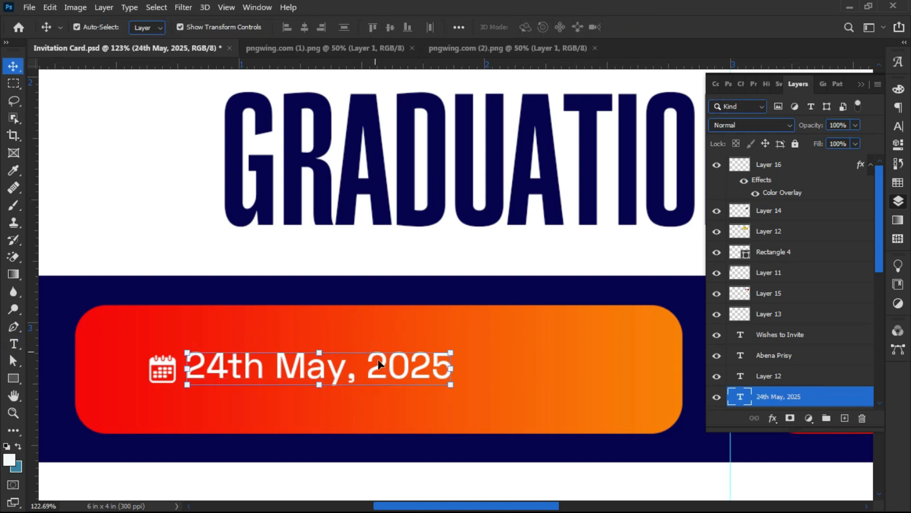
{"action": "left_click_drag", "start_coordinate": [388, 367], "coordinate": [385, 373]}
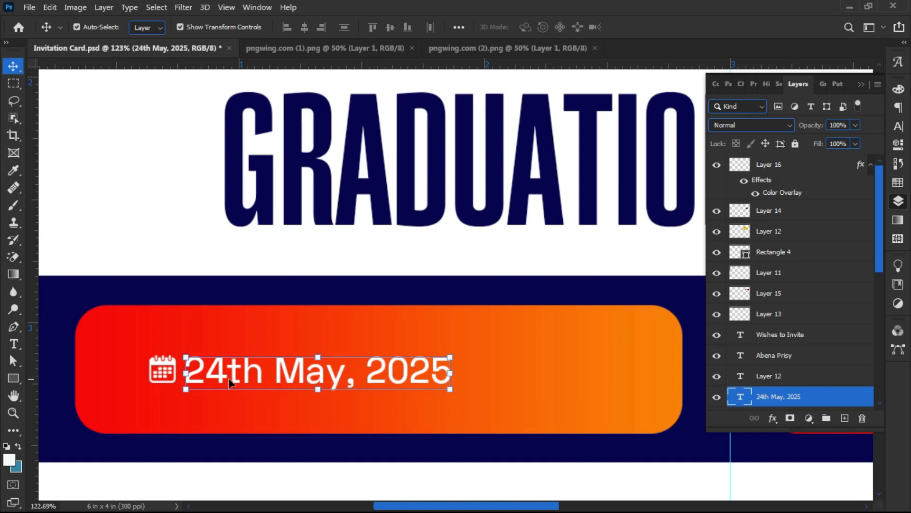
- Draw a thin white vertical bar right of '2025' and nudge it down one pixel
{"action": "left_click", "coordinate": [15, 378]}
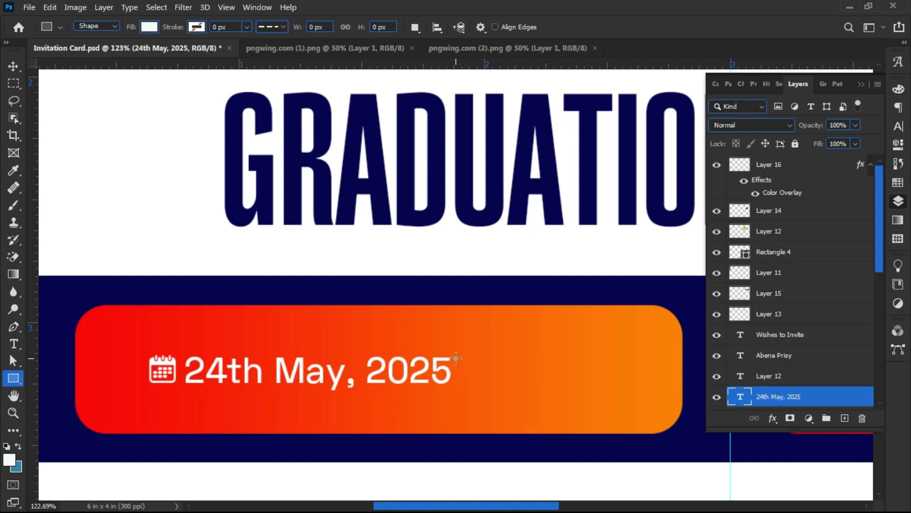
{"action": "left_click_drag", "start_coordinate": [455, 347], "coordinate": [456, 385]}
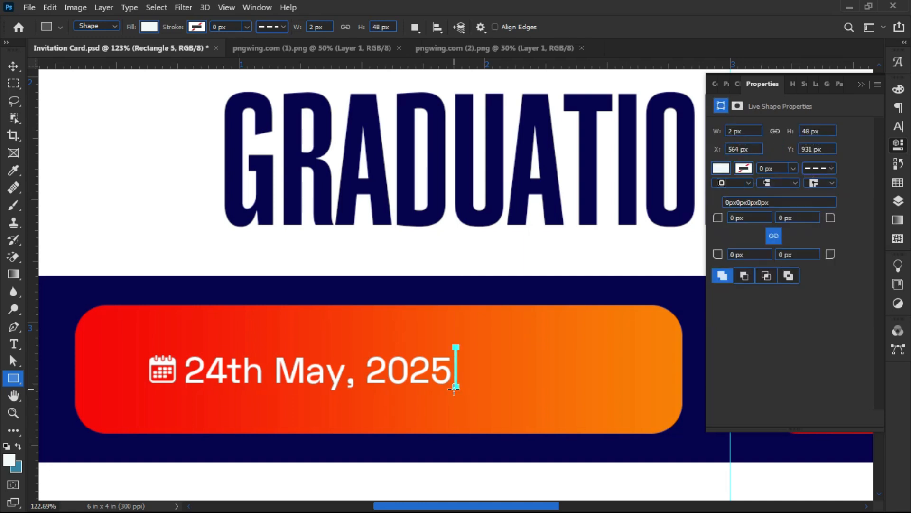
{"action": "key", "text": "v"}
{"action": "key", "text": "Down"}
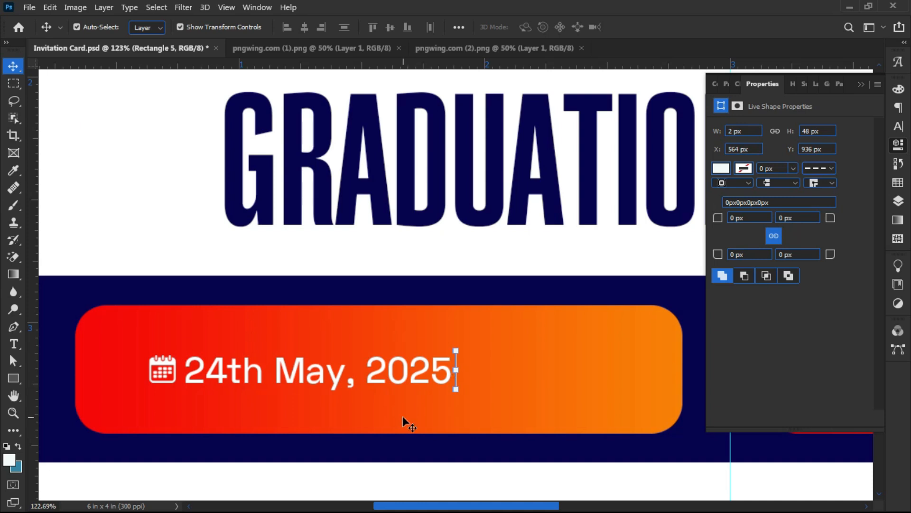
{"action": "left_click", "coordinate": [402, 417]}
{"action": "scroll", "coordinate": [460, 382], "scroll_direction": "up", "scroll_amount": 5}
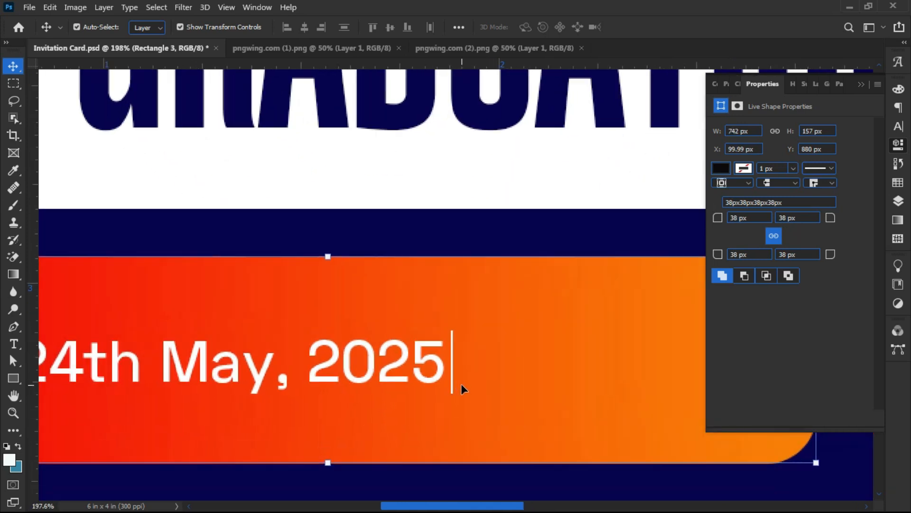
- Trim the divider bar from both ends to 2 × 37 px
{"action": "left_click", "coordinate": [449, 377]}
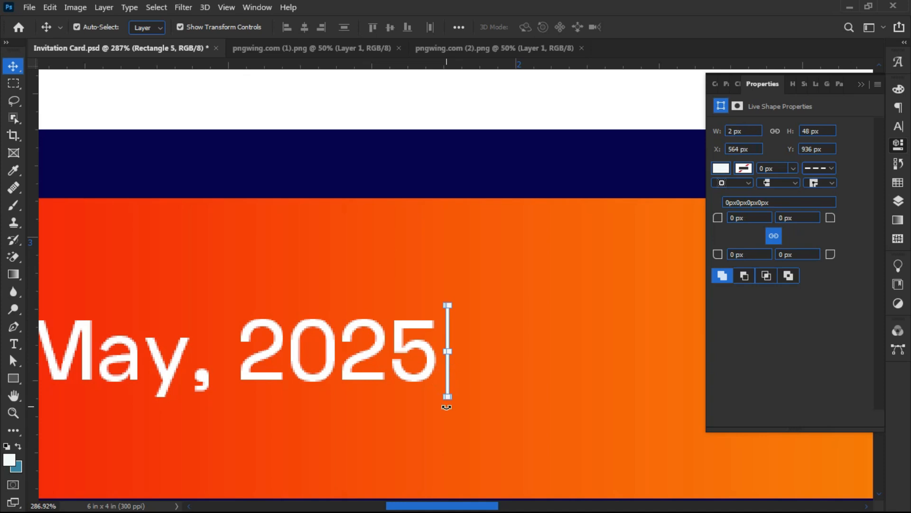
{"action": "left_click_drag", "start_coordinate": [447, 400], "coordinate": [446, 385]}
{"action": "left_click_drag", "start_coordinate": [448, 306], "coordinate": [448, 314]}
{"action": "key", "text": "Return"}
{"action": "left_click", "coordinate": [386, 427]}
{"action": "scroll", "coordinate": [369, 385], "scroll_direction": "down", "scroll_amount": 5}
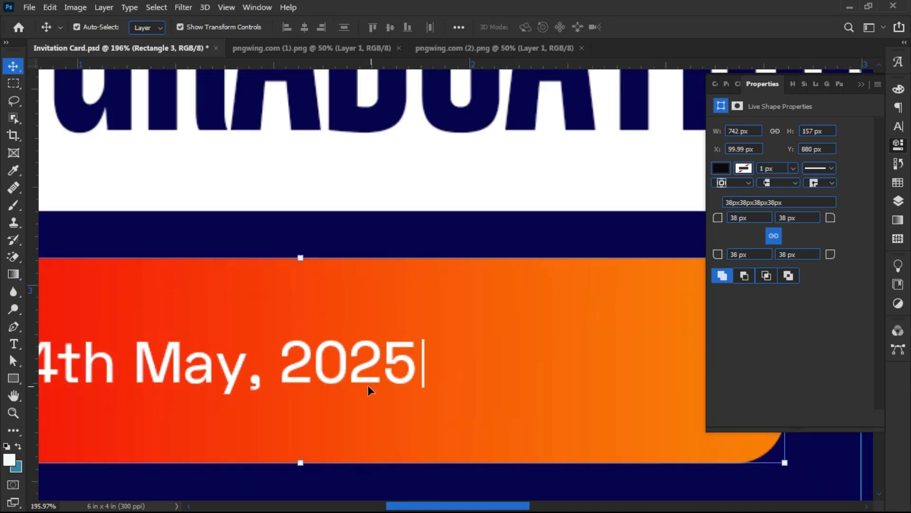
{"action": "scroll", "coordinate": [365, 386], "scroll_direction": "down", "scroll_amount": 2}
{"action": "left_click", "coordinate": [347, 380]}
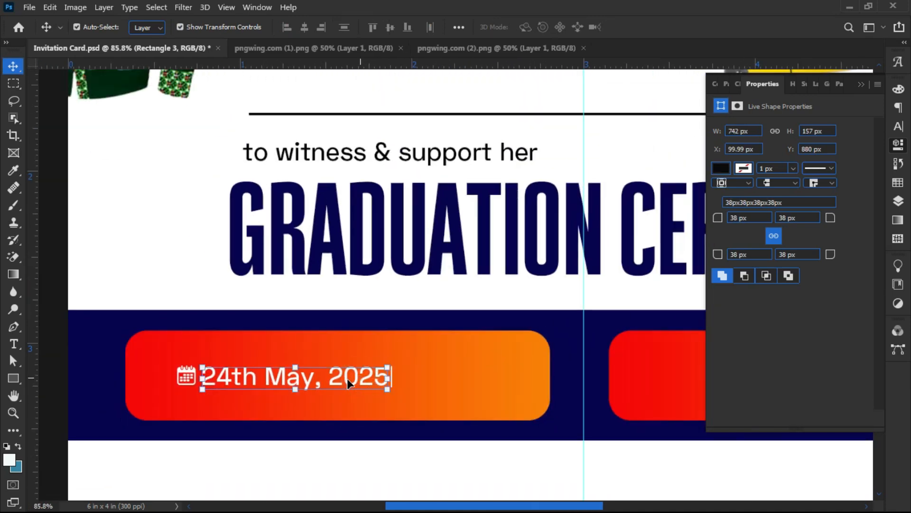
- Duplicate the date text to the right and change it to '@'
{"action": "left_click_drag", "start_coordinate": [347, 378], "coordinate": [513, 383]}
{"action": "double_click", "coordinate": [512, 383]}
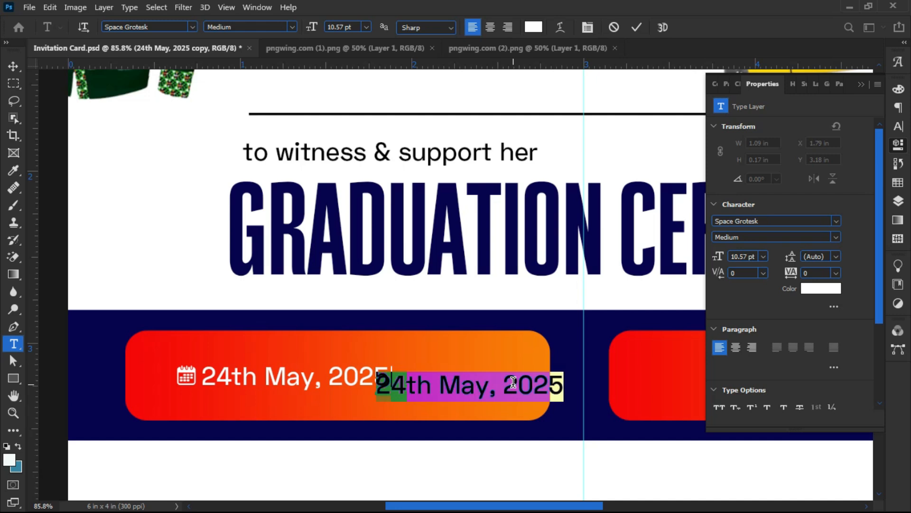
{"action": "type", "text": "@"}
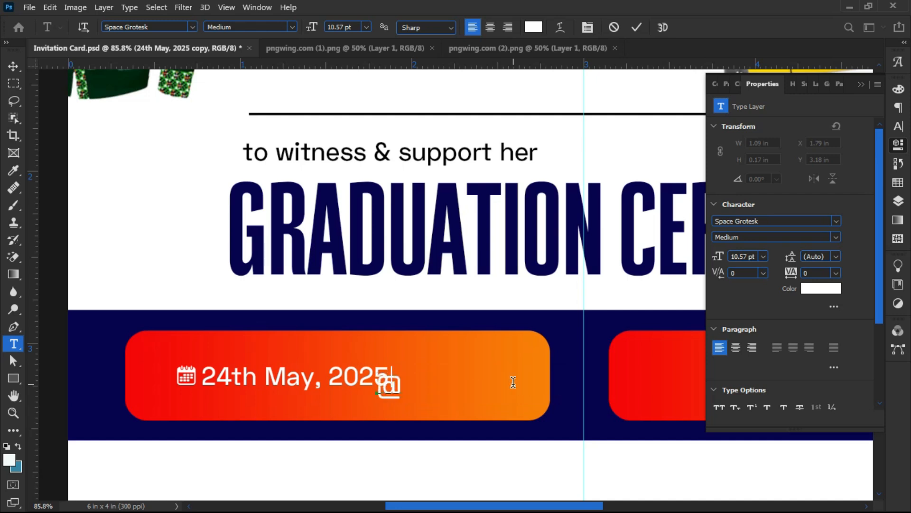
{"action": "left_click_drag", "start_coordinate": [432, 416], "coordinate": [457, 402]}
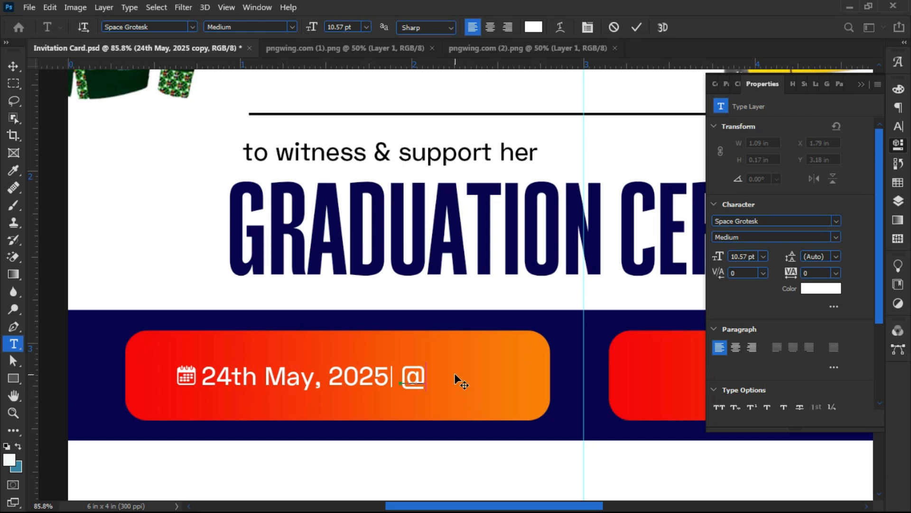
{"action": "left_click", "coordinate": [13, 66]}
{"action": "left_click", "coordinate": [411, 374]}
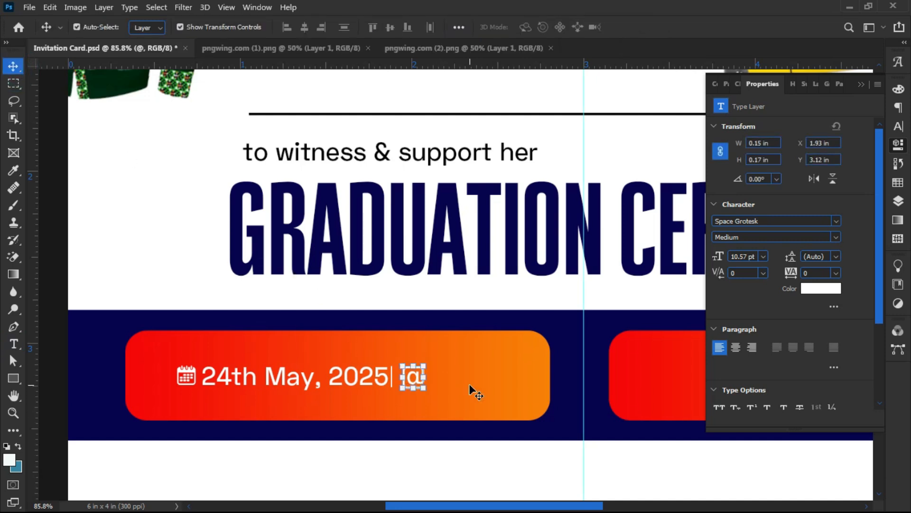
- Duplicate the @ layer and retype the copy as '10am'
{"action": "key", "text": "ctrl"}
{"action": "key", "text": "ctrl+j"}
{"action": "scroll", "coordinate": [409, 377], "scroll_direction": "up", "scroll_amount": 4}
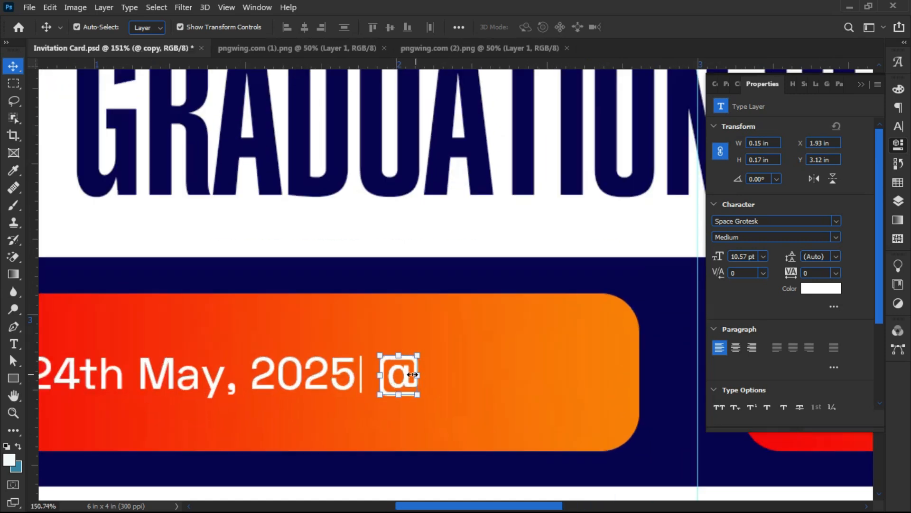
{"action": "left_click_drag", "start_coordinate": [401, 378], "coordinate": [447, 377]}
{"action": "key", "text": "Return"}
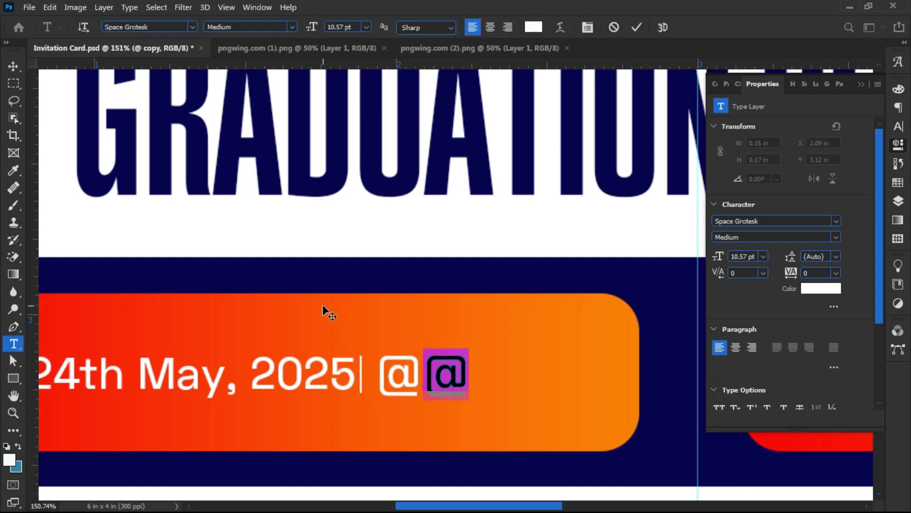
{"action": "type", "text": "10am"}
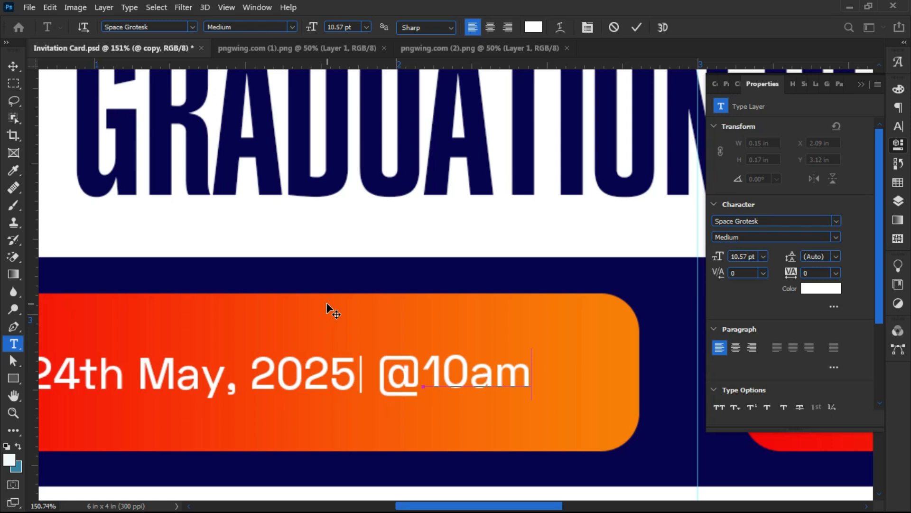
{"action": "left_click", "coordinate": [13, 65]}
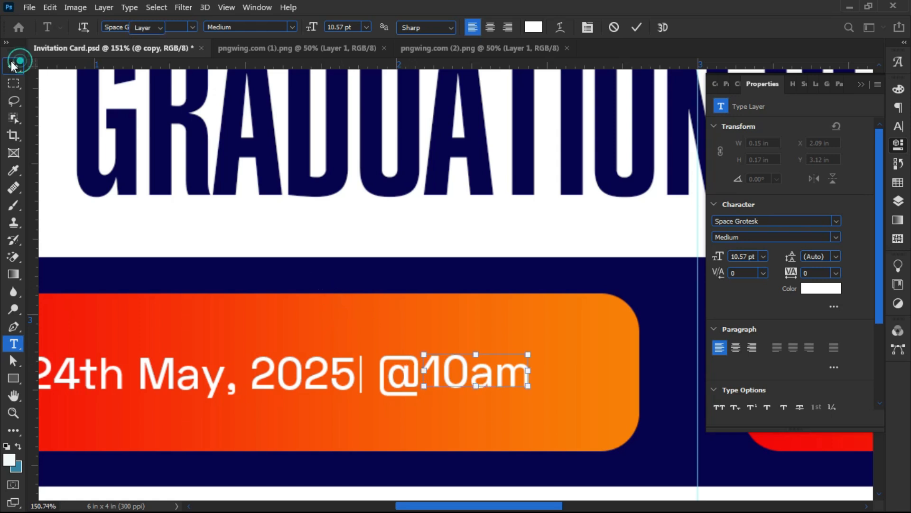
{"action": "left_click_drag", "start_coordinate": [457, 367], "coordinate": [406, 375]}
- Scale the @ down and line up '@' and '10am' right after the divider
{"action": "left_click", "coordinate": [387, 374]}
{"action": "key", "text": "ctrl+t"}
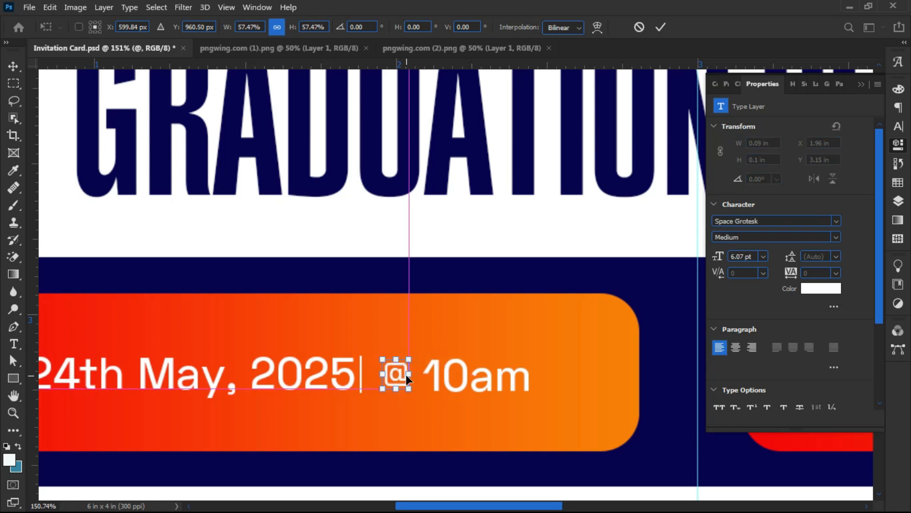
{"action": "left_click", "coordinate": [411, 374]}
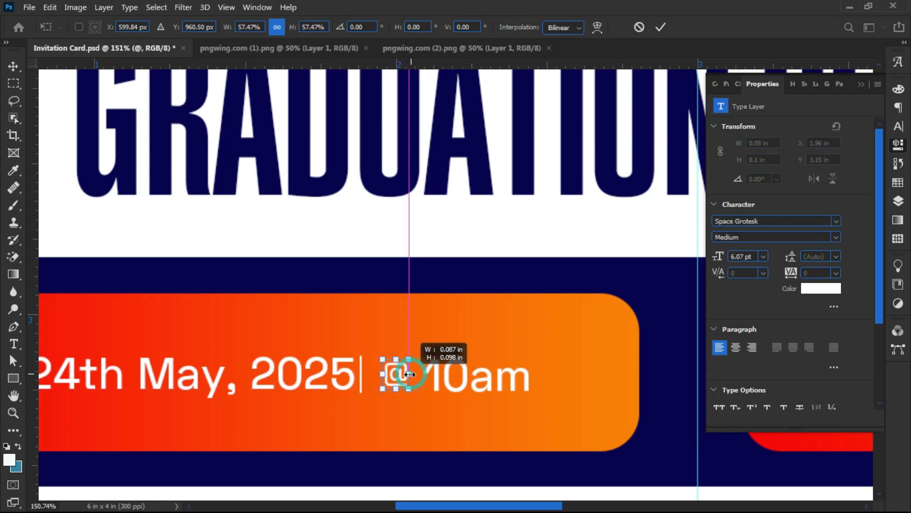
{"action": "key", "text": "Return"}
{"action": "left_click_drag", "start_coordinate": [393, 377], "coordinate": [386, 381]}
{"action": "left_click_drag", "start_coordinate": [458, 380], "coordinate": [439, 378]}
- Nudge the divider bar one pixel to the right
{"action": "left_click", "coordinate": [352, 389]}
{"action": "left_click", "coordinate": [365, 397]}
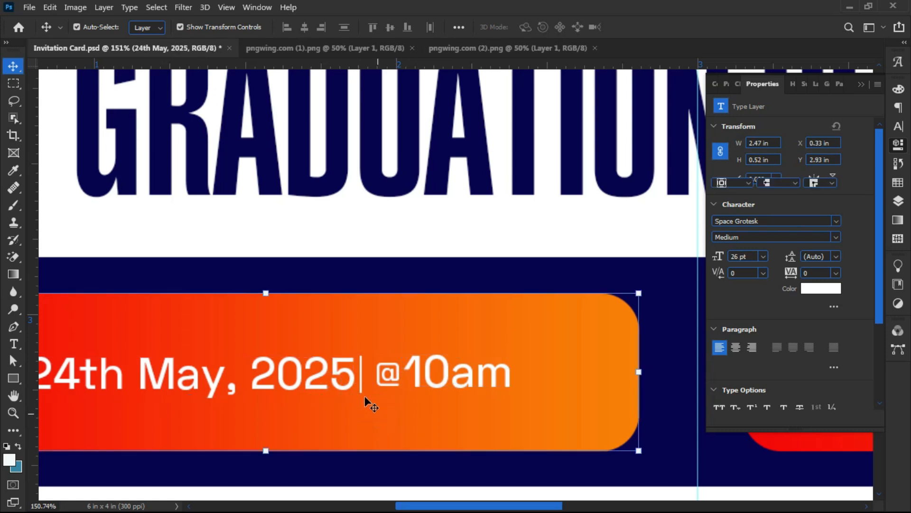
{"action": "left_click", "coordinate": [360, 390]}
{"action": "key", "text": "Right"}
{"action": "key", "text": "Right"}
{"action": "key", "text": "Right"}
{"action": "key", "text": "Right"}
{"action": "key", "text": "Right"}
{"action": "key", "text": "Right"}
- Deselect the card's layers and bring up the red location pin image
{"action": "left_click", "coordinate": [330, 416]}
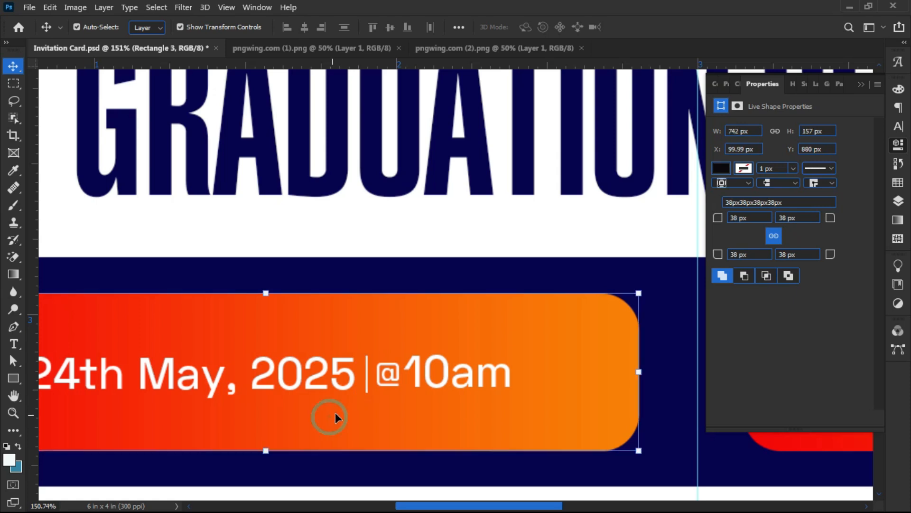
{"action": "scroll", "coordinate": [401, 372], "scroll_direction": "down", "scroll_amount": 2}
{"action": "scroll", "coordinate": [407, 366], "scroll_direction": "down", "scroll_amount": 3}
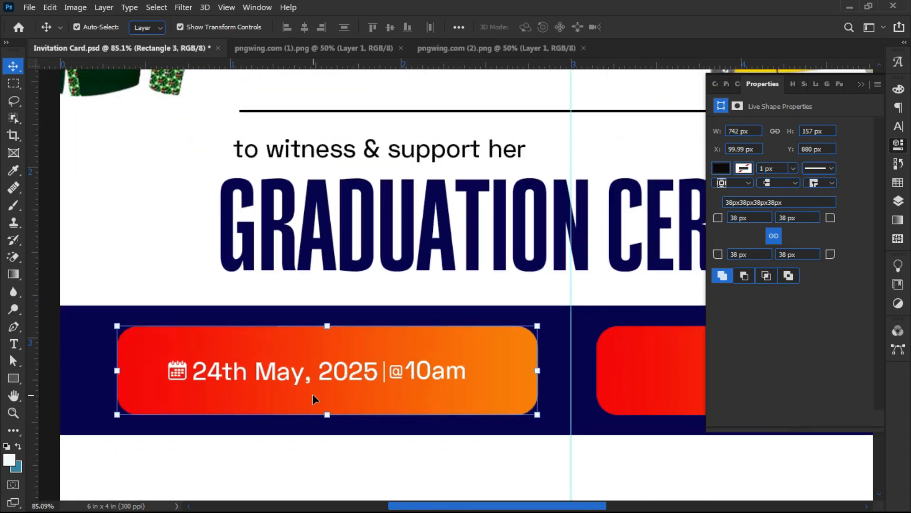
{"action": "left_click", "coordinate": [96, 350]}
{"action": "scroll", "coordinate": [222, 378], "scroll_direction": "down", "scroll_amount": 2}
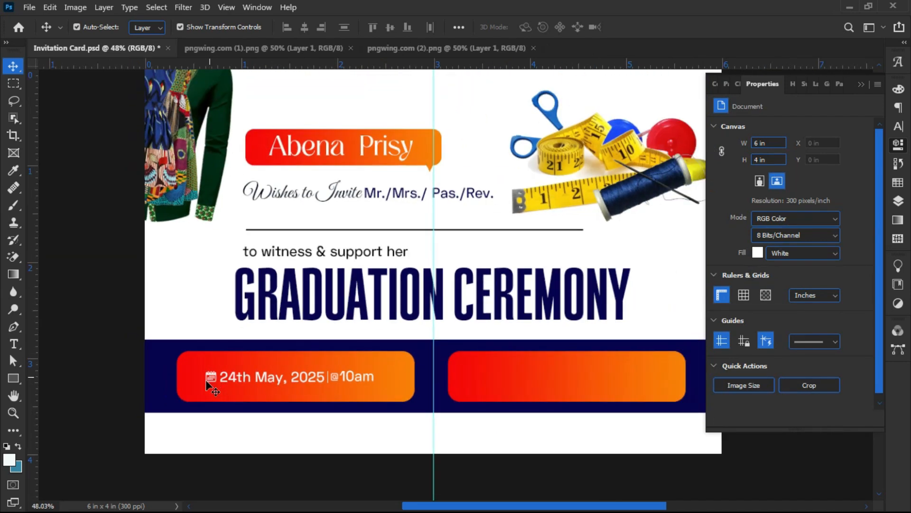
{"action": "scroll", "coordinate": [334, 396], "scroll_direction": "down", "scroll_amount": 1}
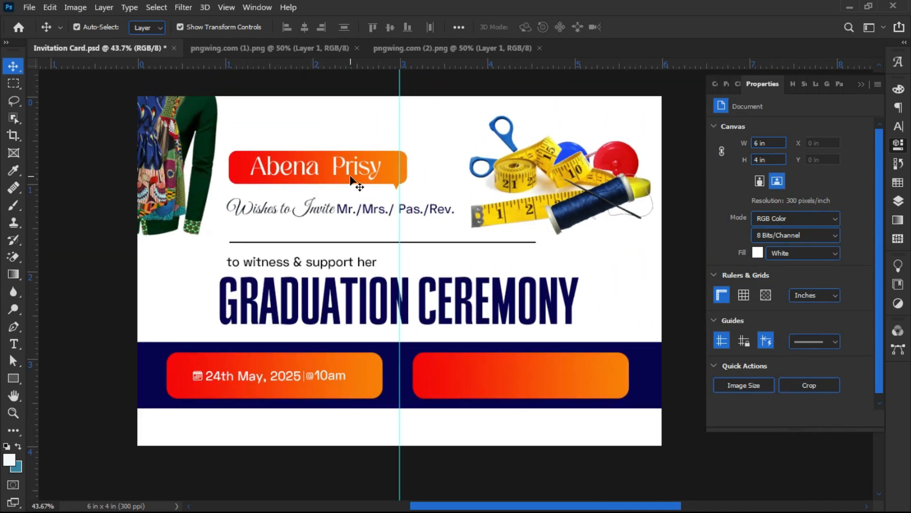
{"action": "left_click", "coordinate": [403, 52]}
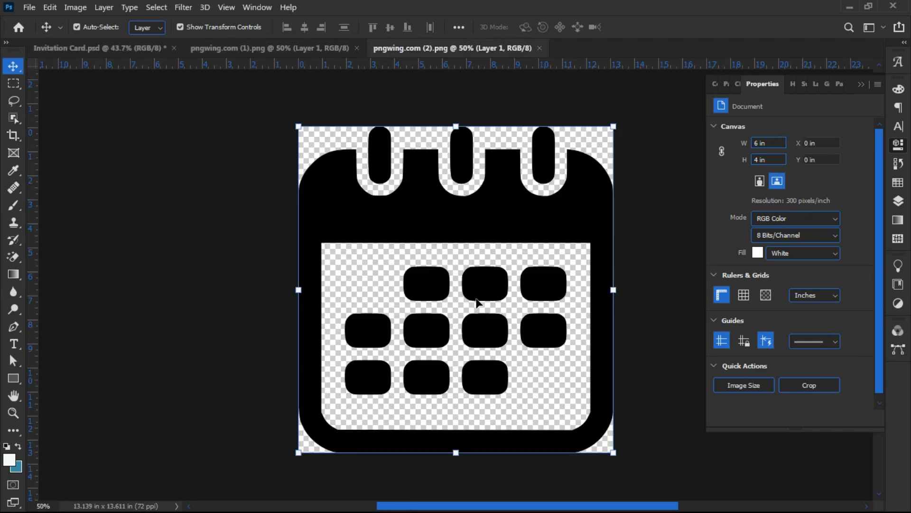
{"action": "left_click", "coordinate": [212, 44]}
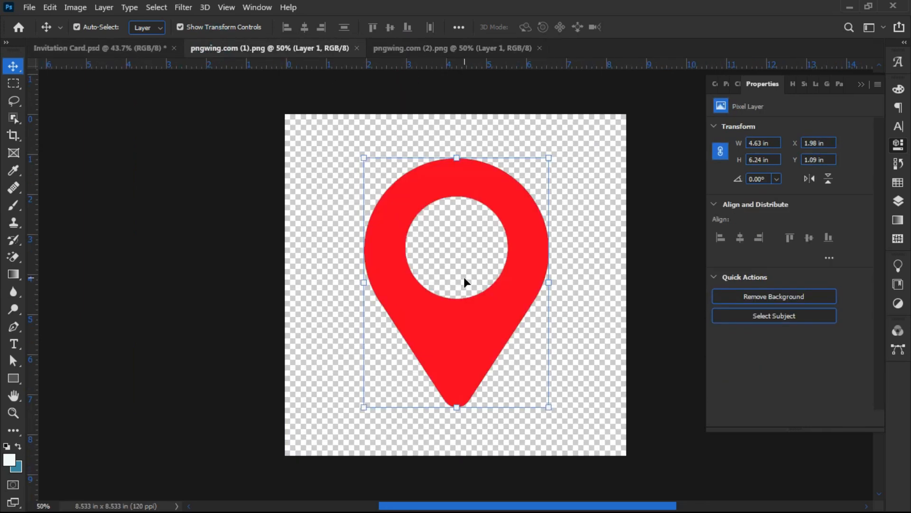
- Drag the red pin into the card and shrink it to 0.27 × 0.36 in at the right banner's left end
{"action": "left_click_drag", "start_coordinate": [469, 321], "coordinate": [479, 371]}
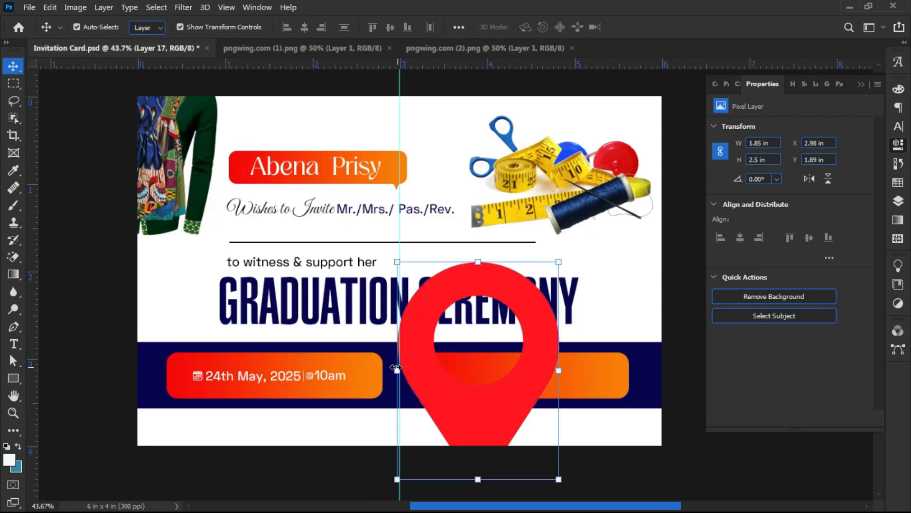
{"action": "left_click_drag", "start_coordinate": [396, 367], "coordinate": [460, 387]}
{"action": "key", "text": "Return"}
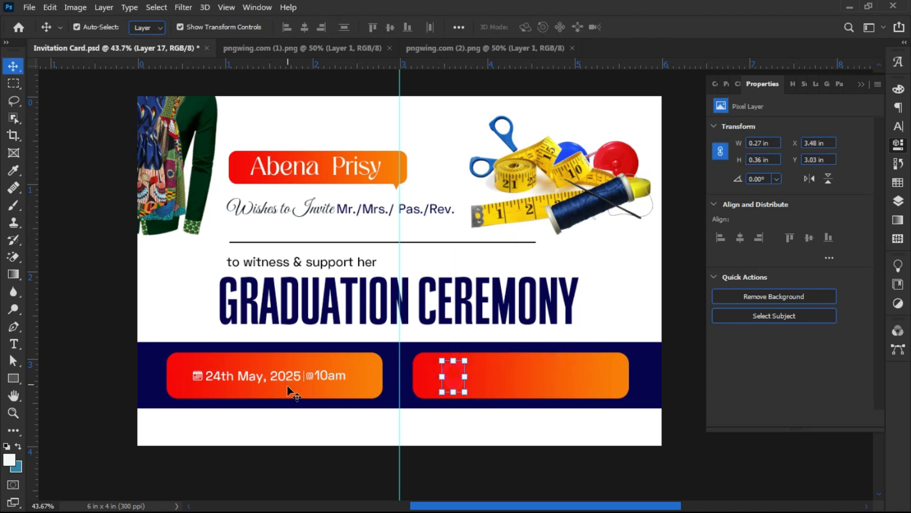
{"action": "scroll", "coordinate": [289, 386], "scroll_direction": "up", "scroll_amount": 1}
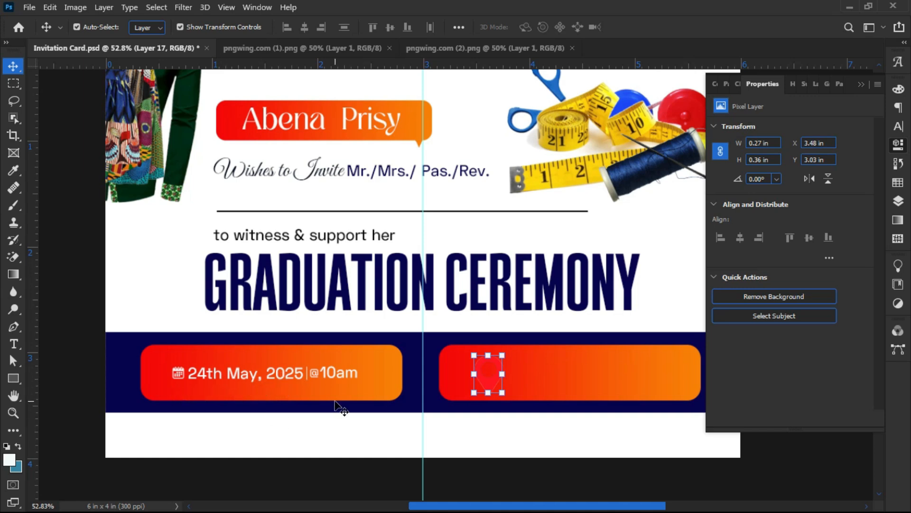
{"action": "scroll", "coordinate": [167, 375], "scroll_direction": "up", "scroll_amount": 3}
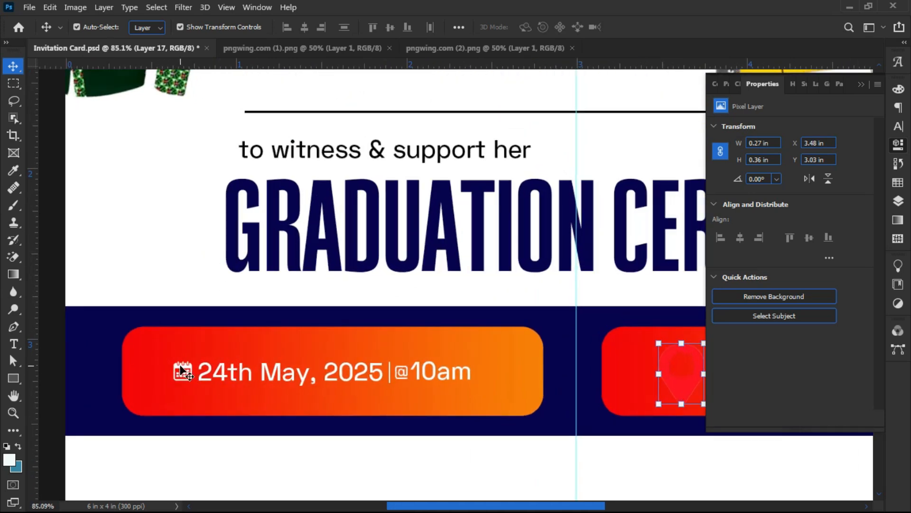
- Copy the Color Overlay layer style from the calendar icon's Layer 16
{"action": "left_click", "coordinate": [181, 369]}
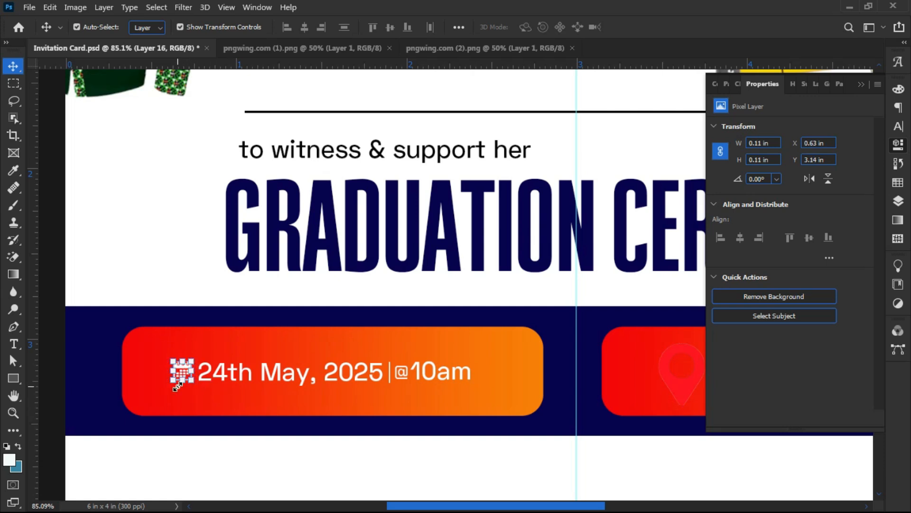
{"action": "left_click", "coordinate": [902, 204]}
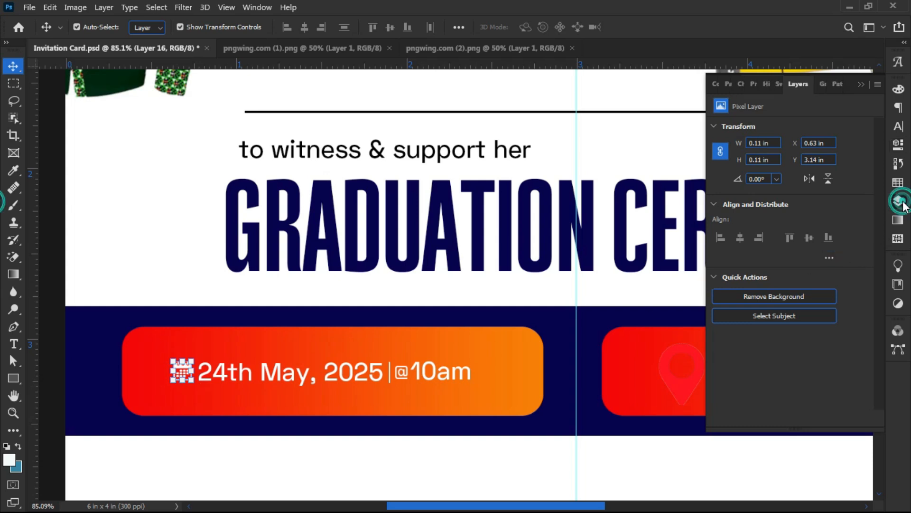
{"action": "right_click", "coordinate": [771, 214]}
{"action": "left_click", "coordinate": [771, 211]}
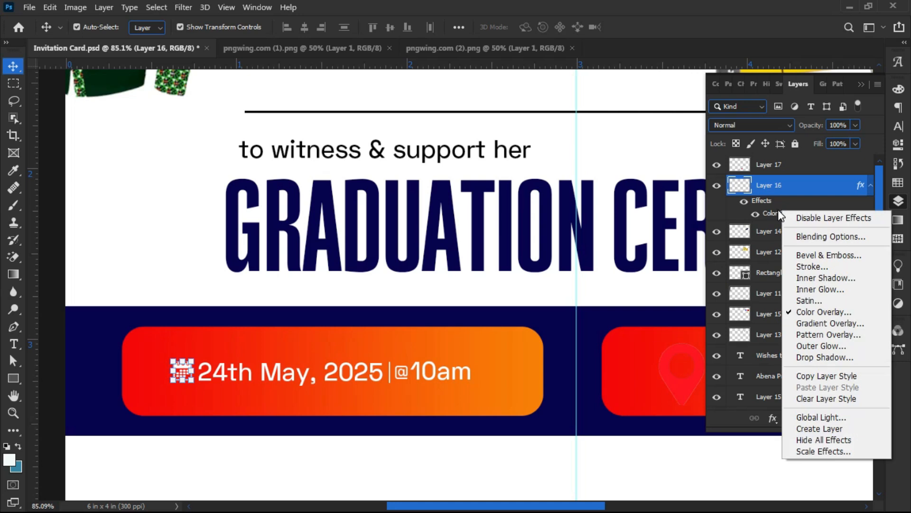
{"action": "left_click", "coordinate": [814, 375]}
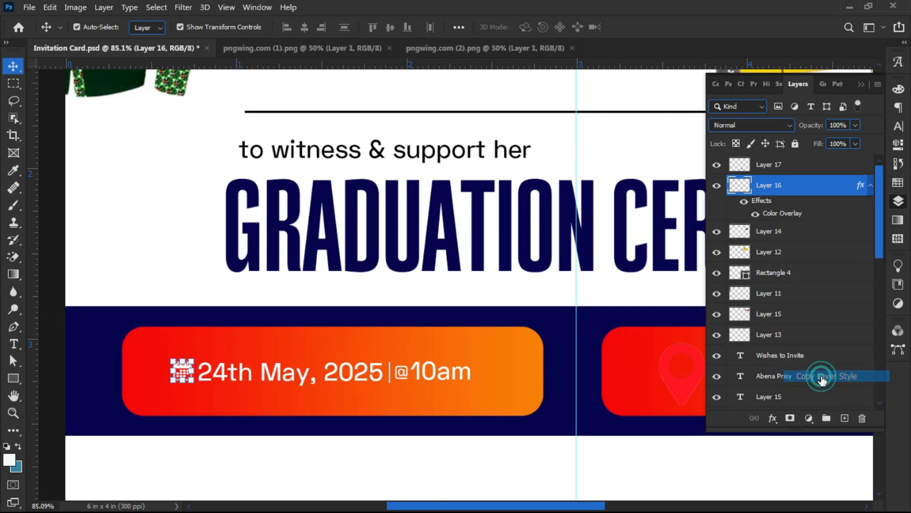
- Paste the calendar icon's white Color Overlay style onto the location pin's layer
{"action": "left_click", "coordinate": [668, 386]}
{"action": "scroll", "coordinate": [526, 370], "scroll_direction": "down", "scroll_amount": 5}
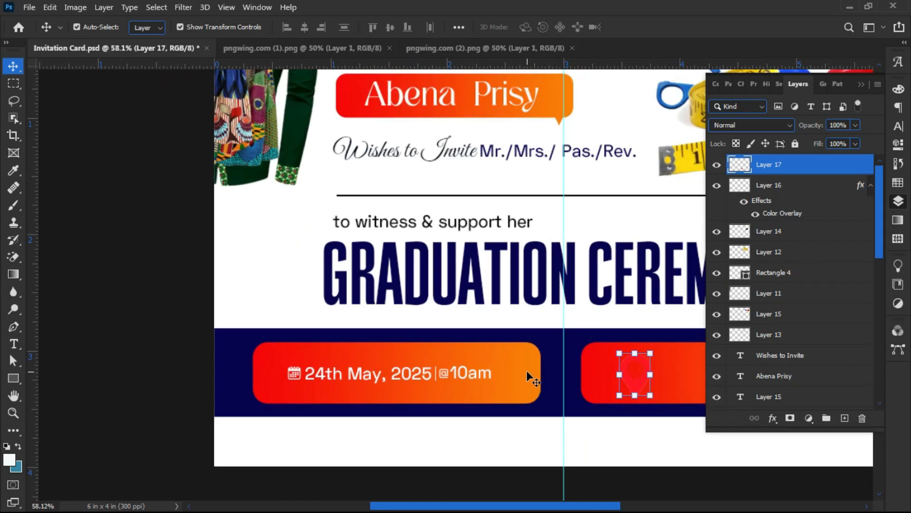
{"action": "scroll", "coordinate": [565, 380], "scroll_direction": "up", "scroll_amount": 3}
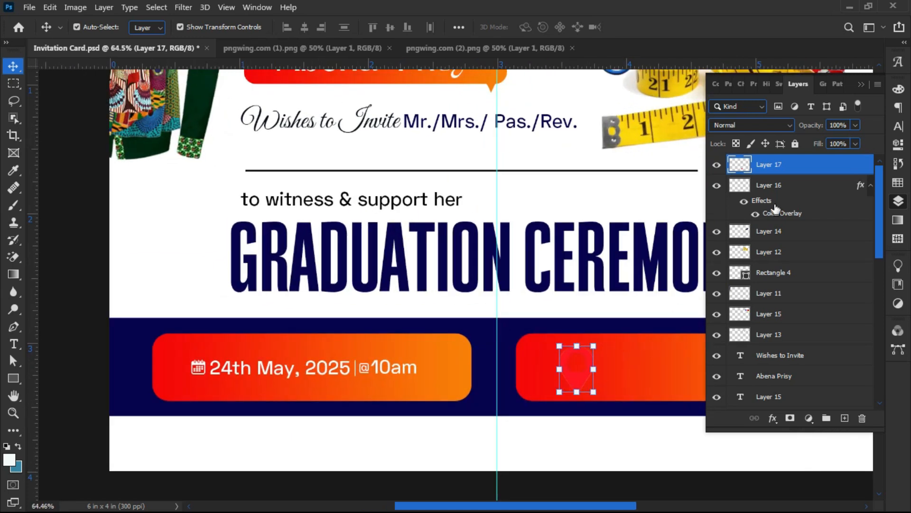
{"action": "right_click", "coordinate": [827, 165]}
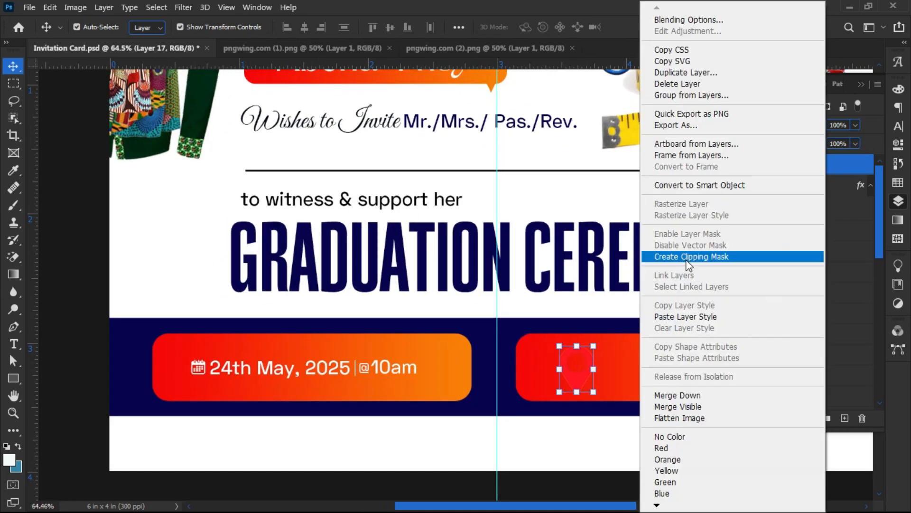
{"action": "left_click", "coordinate": [683, 317]}
- Scale the location pin down to 50% of its size
{"action": "key", "text": "ctrl+t"}
{"action": "left_click_drag", "start_coordinate": [576, 391], "coordinate": [576, 352]}
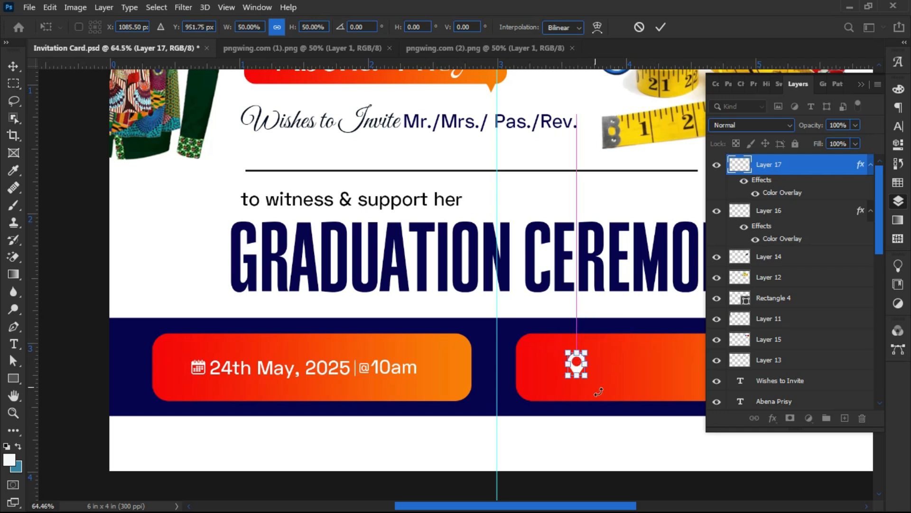
{"action": "key", "text": "Return"}
{"action": "left_click_drag", "start_coordinate": [616, 393], "coordinate": [442, 391]}
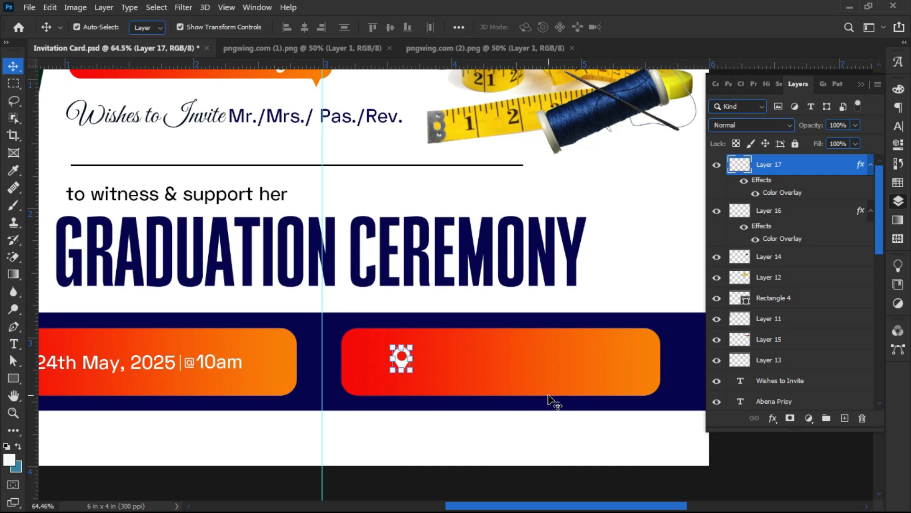
{"action": "scroll", "coordinate": [549, 395], "scroll_direction": "down", "scroll_amount": 1}
- Set the right bar's Gradient Overlay angle to -179° and move the pin toward its left end
{"action": "left_click", "coordinate": [512, 375]}
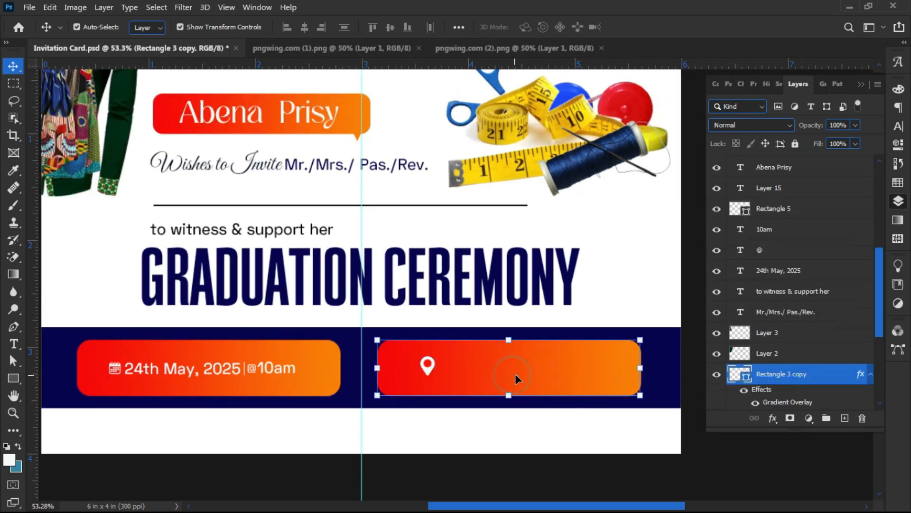
{"action": "double_click", "coordinate": [780, 402]}
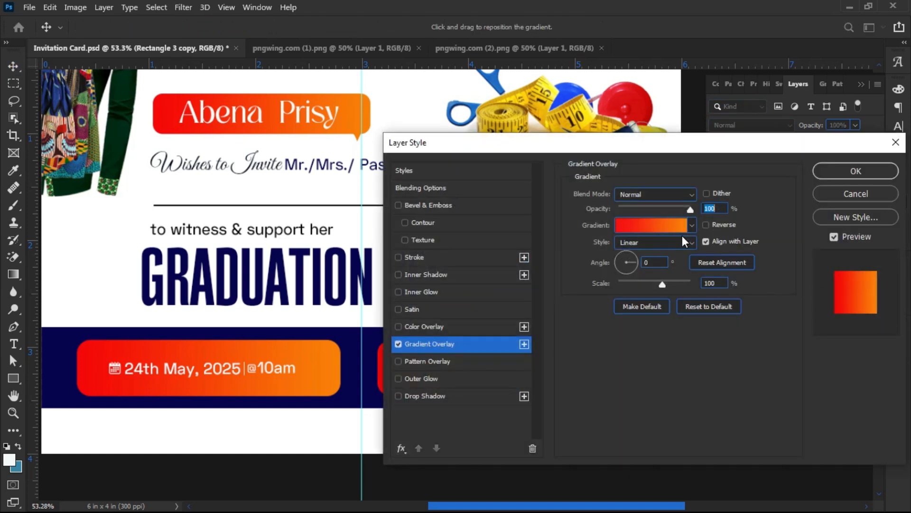
{"action": "left_click_drag", "start_coordinate": [619, 260], "coordinate": [596, 263]}
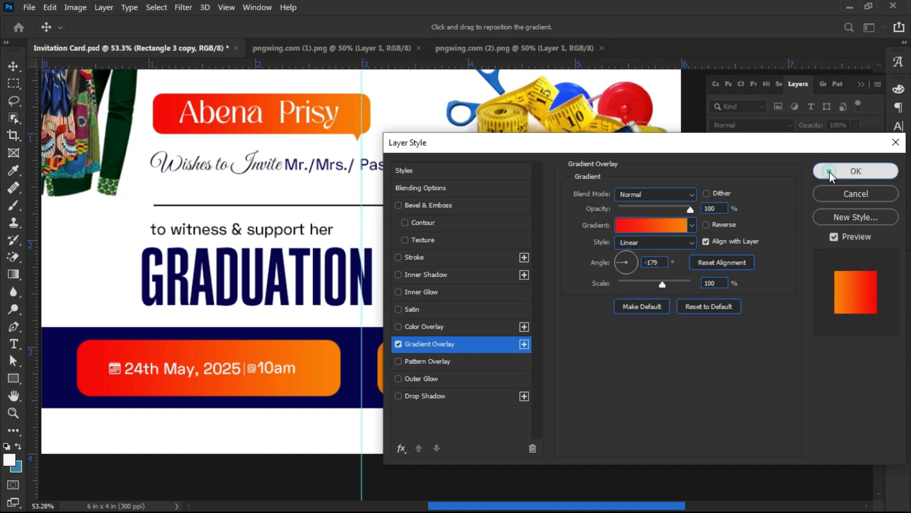
{"action": "left_click", "coordinate": [830, 171]}
{"action": "left_click_drag", "start_coordinate": [426, 369], "coordinate": [418, 373]}
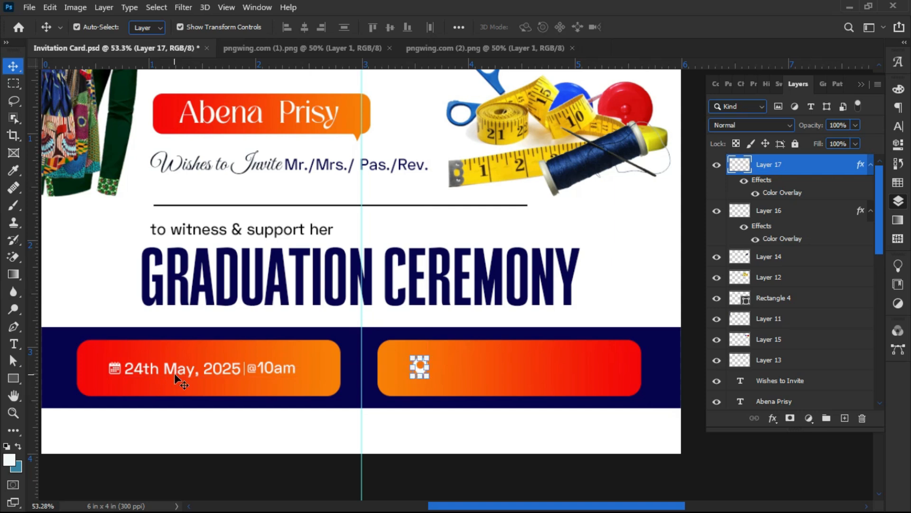
- Copy the date text into the right orange bar and select its text for replacing
{"action": "left_click", "coordinate": [175, 377]}
{"action": "left_click_drag", "start_coordinate": [161, 379], "coordinate": [472, 368]}
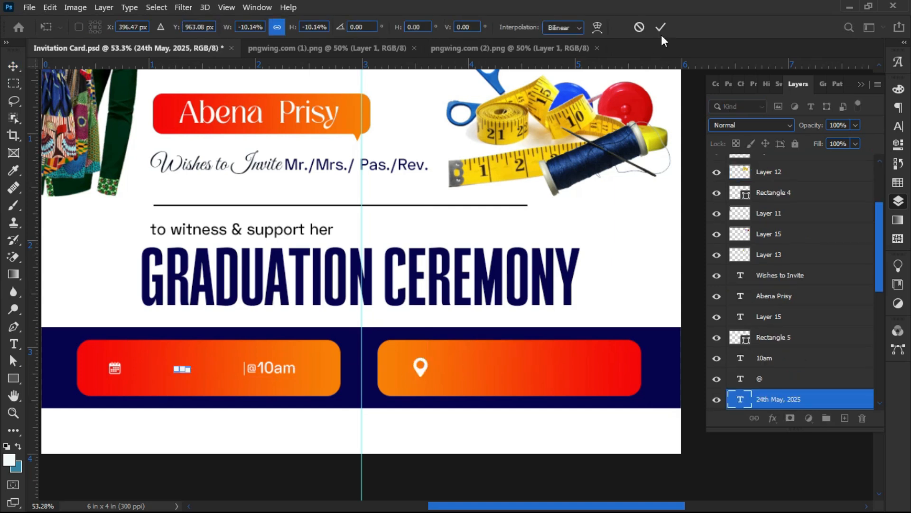
{"action": "left_click", "coordinate": [639, 27]}
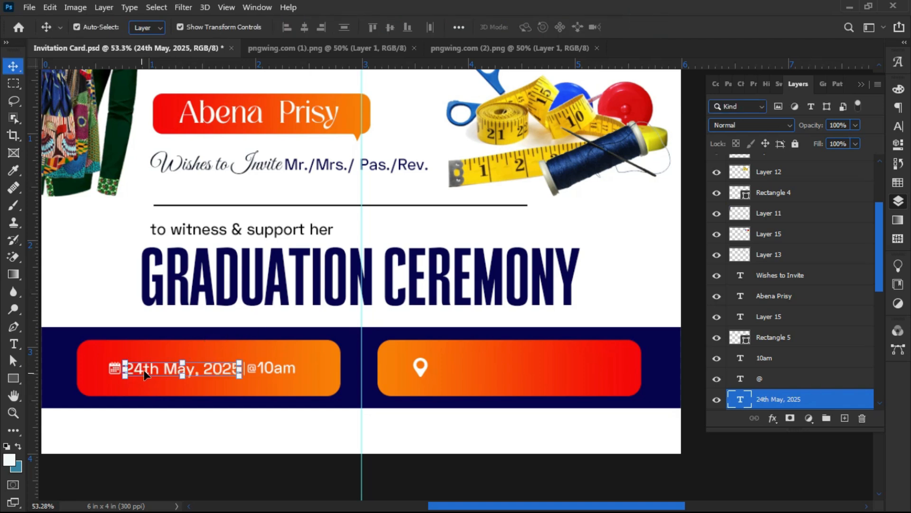
{"action": "left_click_drag", "start_coordinate": [146, 374], "coordinate": [460, 368]}
{"action": "double_click", "coordinate": [461, 368]}
{"action": "scroll", "coordinate": [462, 363], "scroll_direction": "up", "scroll_amount": 3}
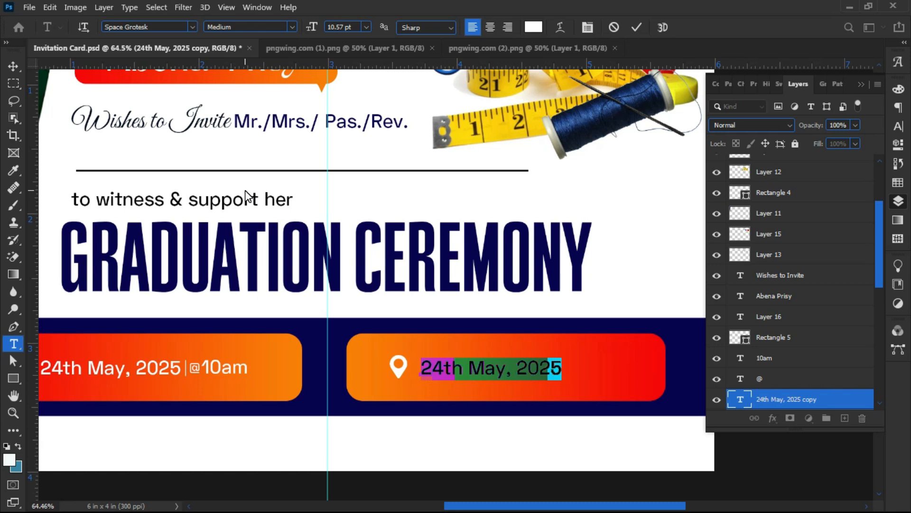
- Replace the copied text with the venue 'Appenteng Hall, Koforidua'
{"action": "type", "text": "a"}
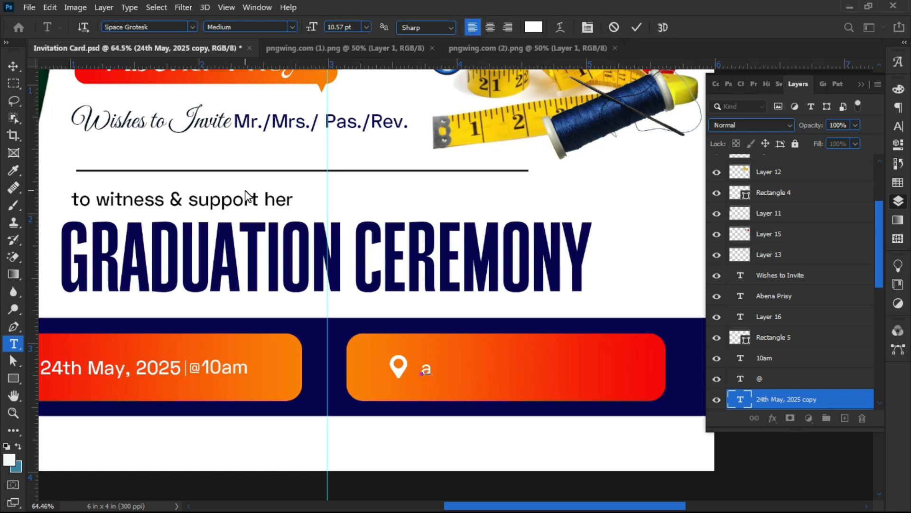
{"action": "key", "text": "BackSpace"}
{"action": "type", "text": "Ade"}
{"action": "key", "text": "BackSpace"}
{"action": "type", "text": "ventist"}
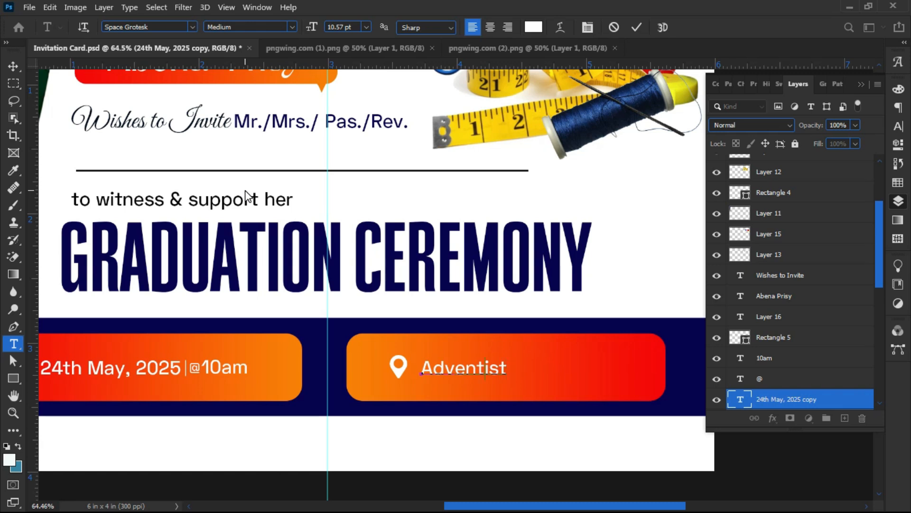
{"action": "key", "text": "Delete"}
{"action": "key", "text": "Delete"}
{"action": "key", "text": "Delete"}
{"action": "key", "text": "Delete"}
{"action": "key", "text": "Delete"}
{"action": "key", "text": "BackSpace"}
{"action": "key", "text": "BackSpace"}
{"action": "key", "text": "BackSpace"}
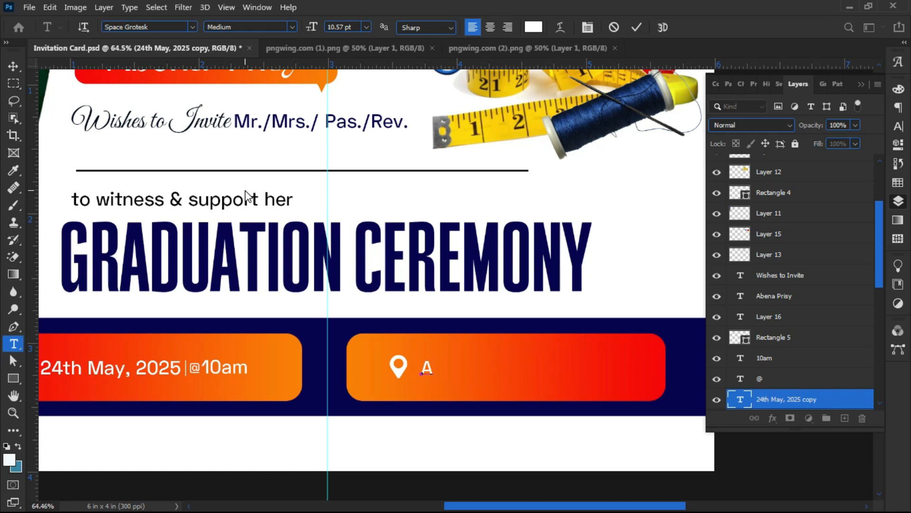
{"action": "key", "text": "Delete"}
{"action": "type", "text": "Appenteng Hall"}
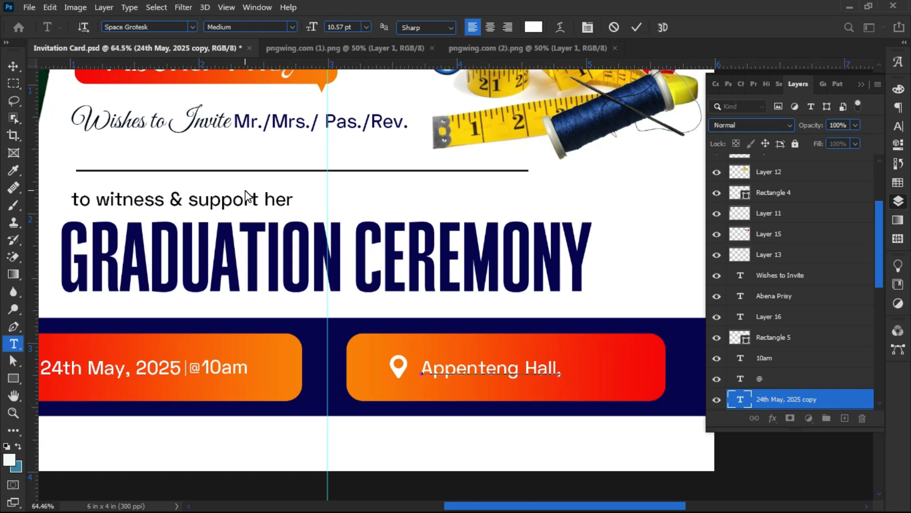
{"action": "type", "text": ", Koforidua"}
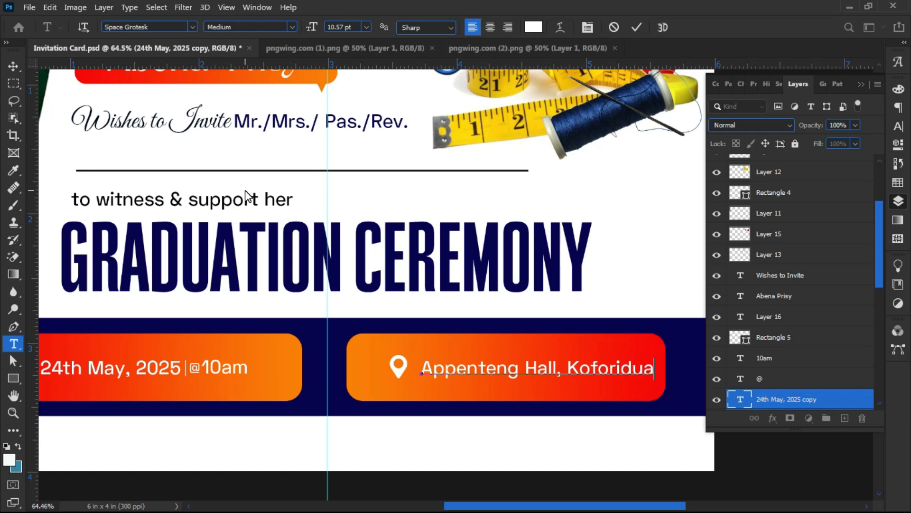
{"action": "left_click", "coordinate": [13, 66]}
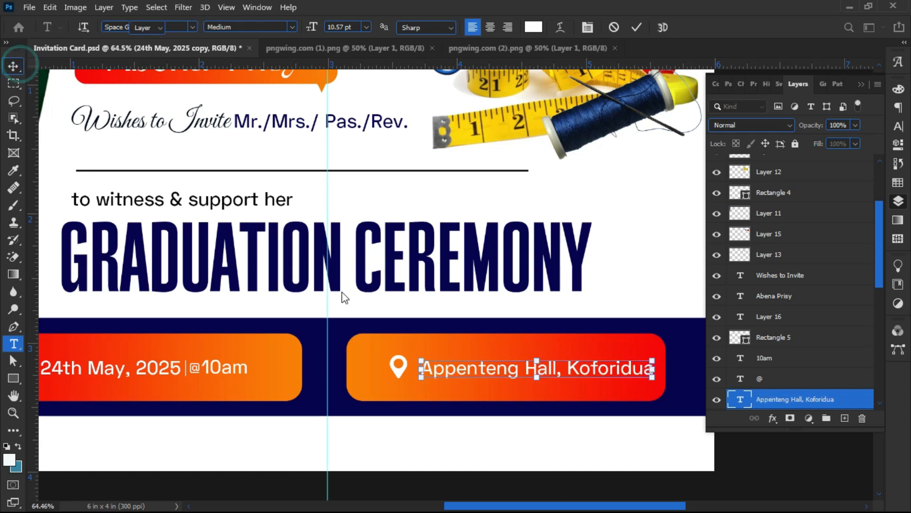
{"action": "scroll", "coordinate": [482, 413], "scroll_direction": "up", "scroll_amount": 3}
{"action": "left_click_drag", "start_coordinate": [383, 357], "coordinate": [357, 360]}
{"action": "left_click_drag", "start_coordinate": [465, 358], "coordinate": [416, 361]}
{"action": "scroll", "coordinate": [418, 367], "scroll_direction": "down", "scroll_amount": 3}
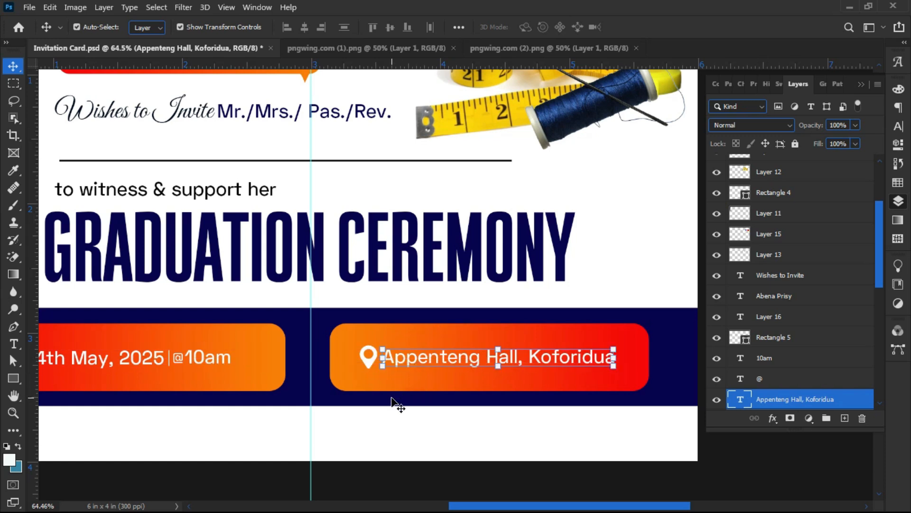
{"action": "left_click", "coordinate": [361, 428]}
{"action": "scroll", "coordinate": [342, 358], "scroll_direction": "up", "scroll_amount": 6}
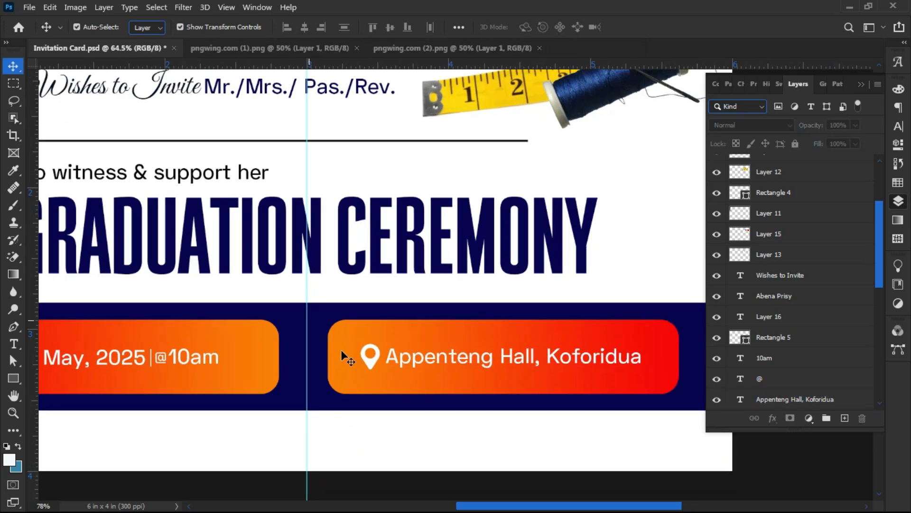
{"action": "left_click", "coordinate": [369, 361]}
{"action": "key", "text": "ctrl+t"}
{"action": "left_click_drag", "start_coordinate": [371, 361], "coordinate": [376, 363]}
{"action": "key", "text": "Return"}
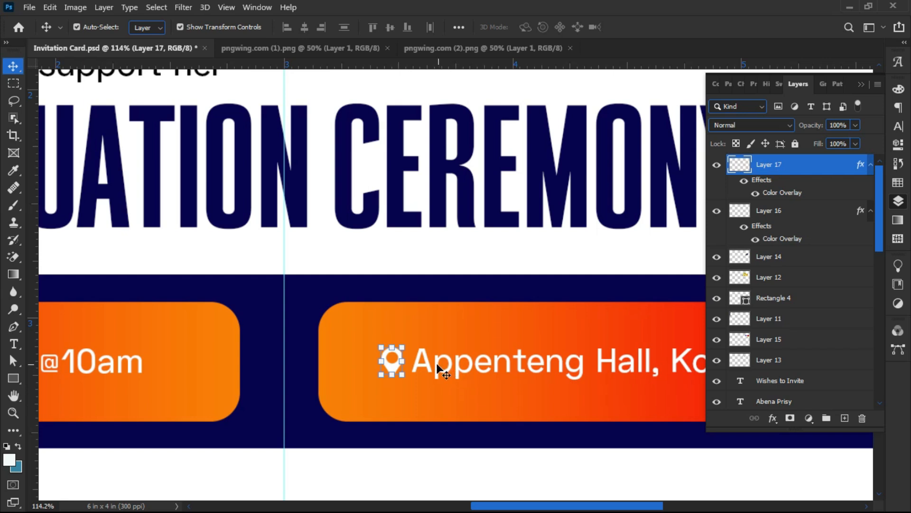
{"action": "left_click", "coordinate": [404, 408]}
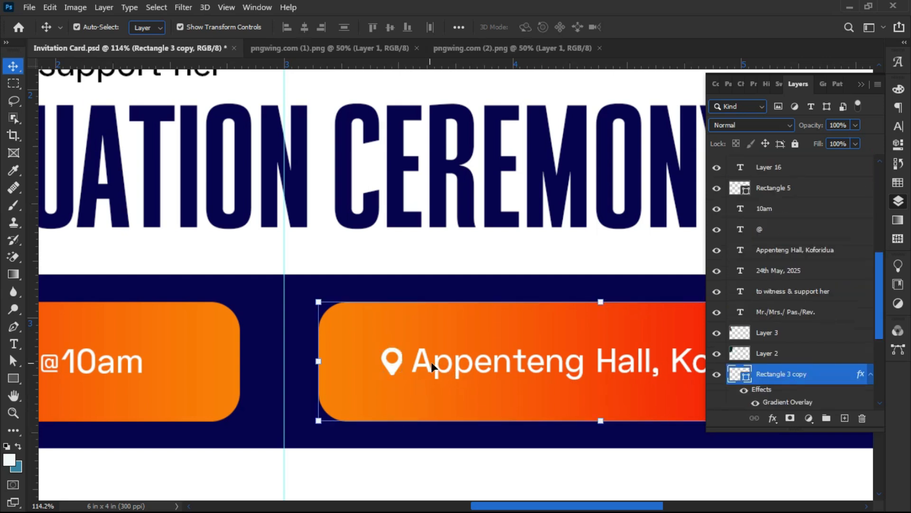
{"action": "scroll", "coordinate": [427, 366], "scroll_direction": "down", "scroll_amount": 3}
{"action": "scroll", "coordinate": [479, 332], "scroll_direction": "down", "scroll_amount": 3}
{"action": "scroll", "coordinate": [451, 351], "scroll_direction": "up", "scroll_amount": 4}
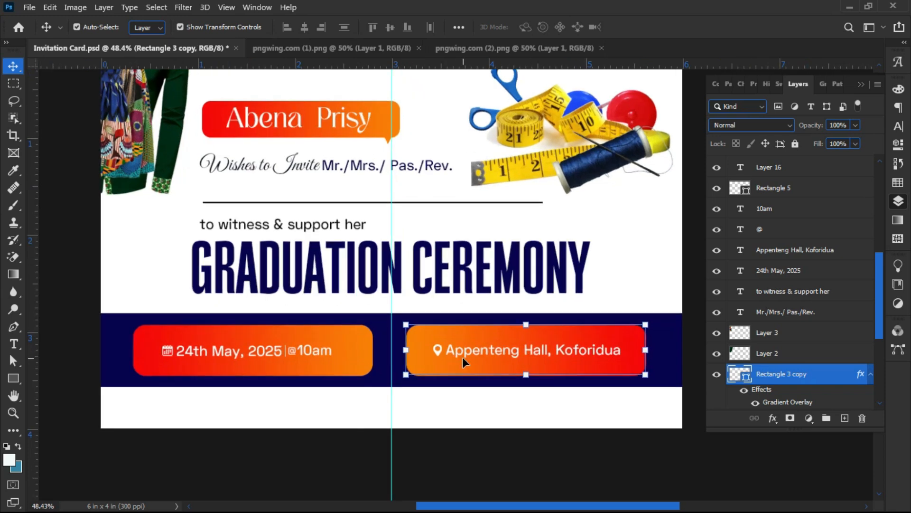
{"action": "scroll", "coordinate": [462, 357], "scroll_direction": "down", "scroll_amount": 1}
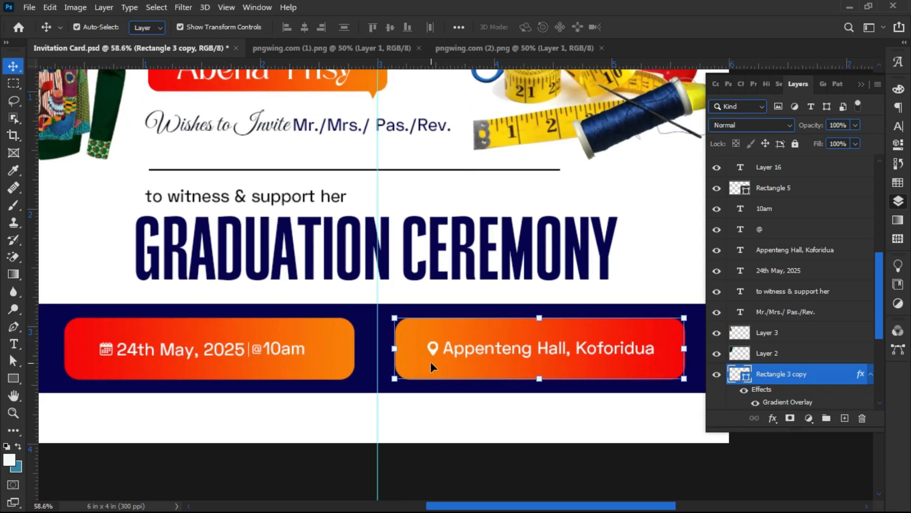
{"action": "scroll", "coordinate": [431, 362], "scroll_direction": "down", "scroll_amount": 3}
{"action": "left_click", "coordinate": [362, 420]}
{"action": "scroll", "coordinate": [362, 422], "scroll_direction": "up", "scroll_amount": 2}
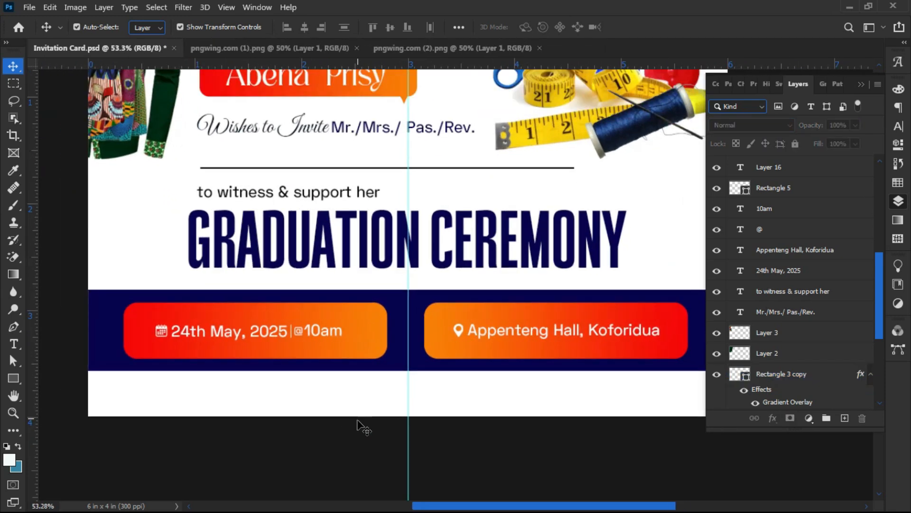
{"action": "scroll", "coordinate": [359, 425], "scroll_direction": "down", "scroll_amount": 2}
{"action": "scroll", "coordinate": [351, 426], "scroll_direction": "up", "scroll_amount": 1}
{"action": "scroll", "coordinate": [342, 441], "scroll_direction": "down", "scroll_amount": 1}
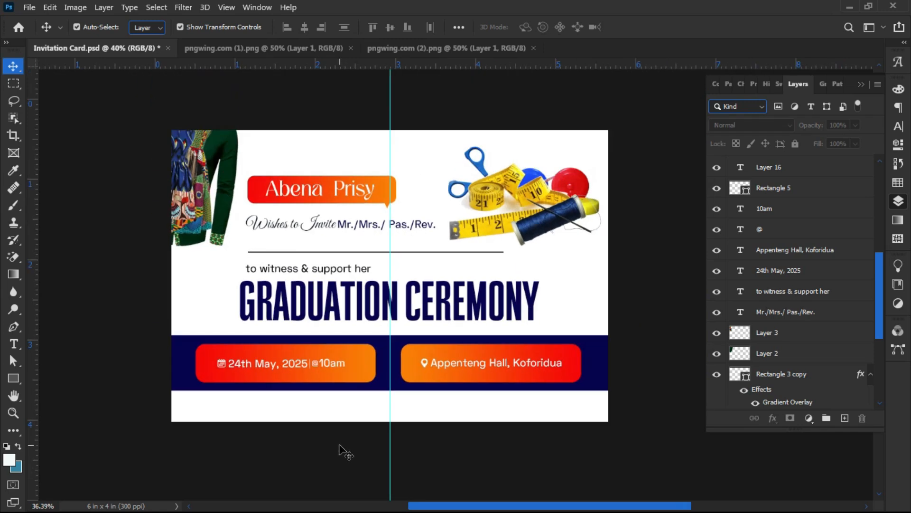
{"action": "scroll", "coordinate": [309, 394], "scroll_direction": "up", "scroll_amount": 2}
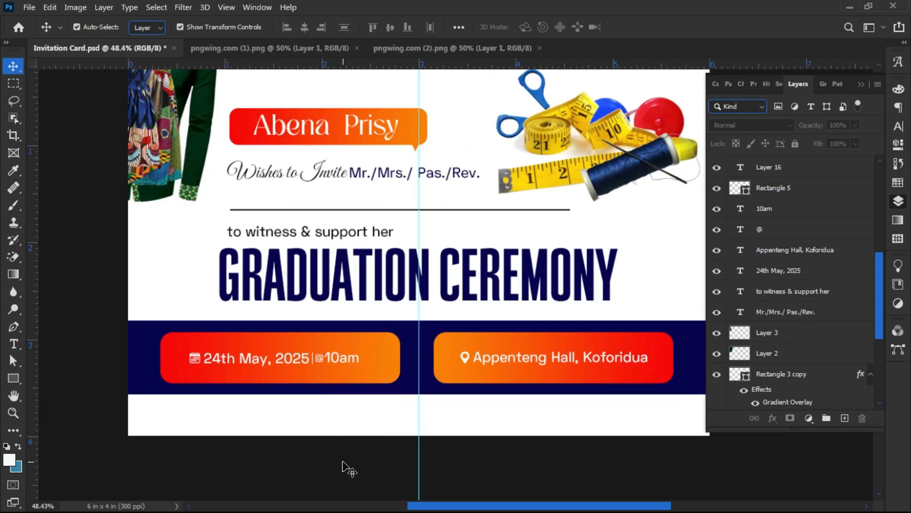
- Switch to the Custom Shape Tool and expand the Untitled Custom Shapes set
{"action": "right_click", "coordinate": [11, 380]}
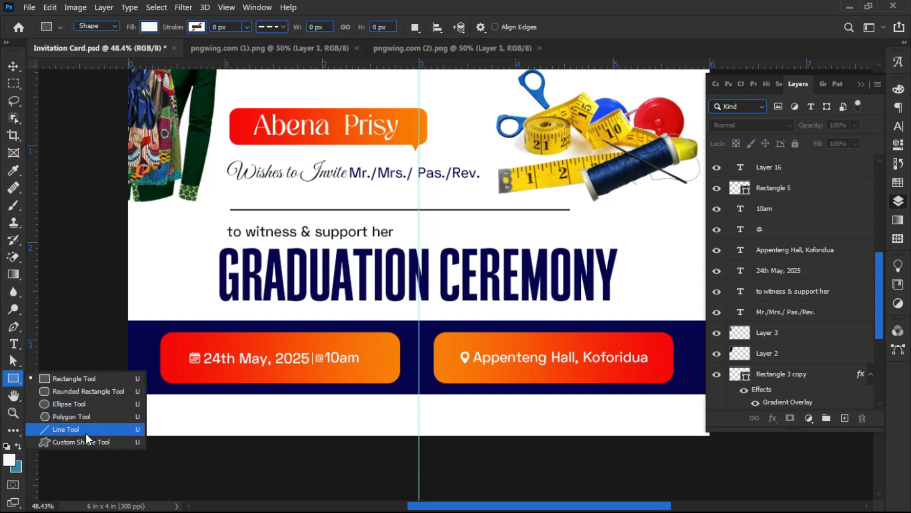
{"action": "left_click", "coordinate": [85, 441]}
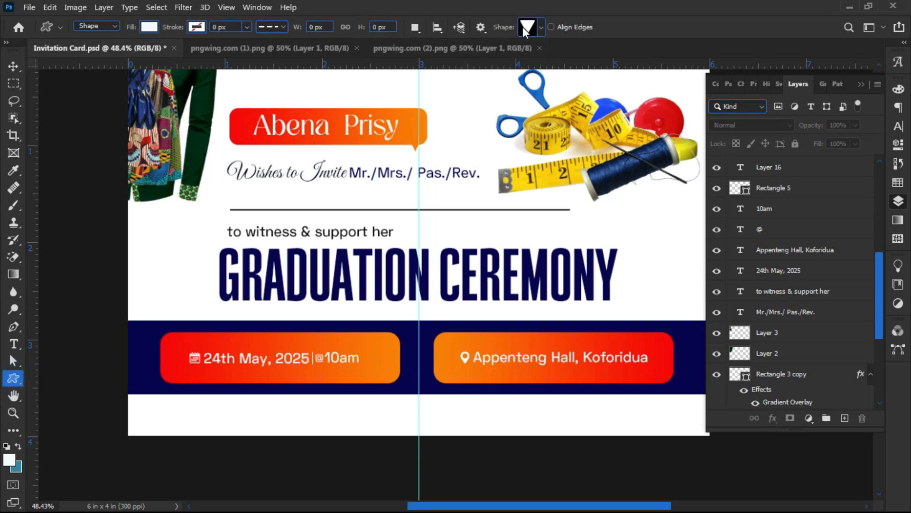
{"action": "left_click", "coordinate": [539, 28]}
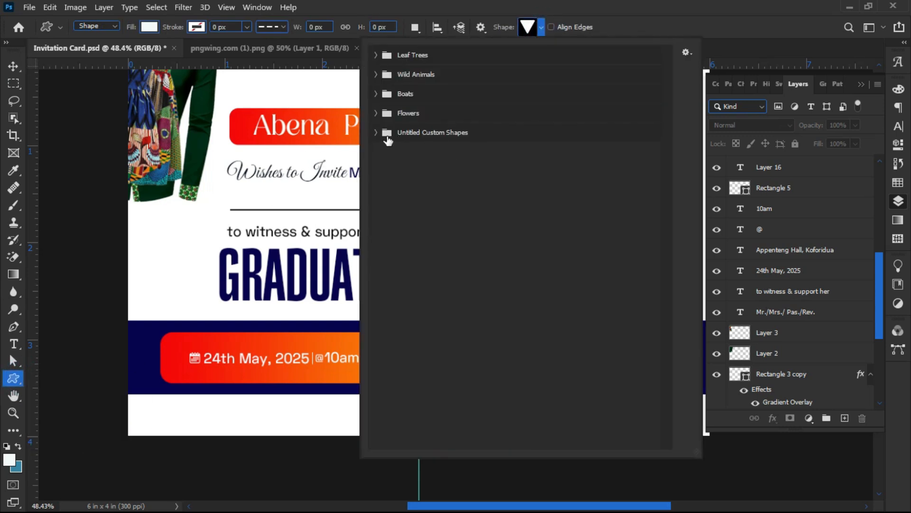
{"action": "left_click", "coordinate": [376, 132]}
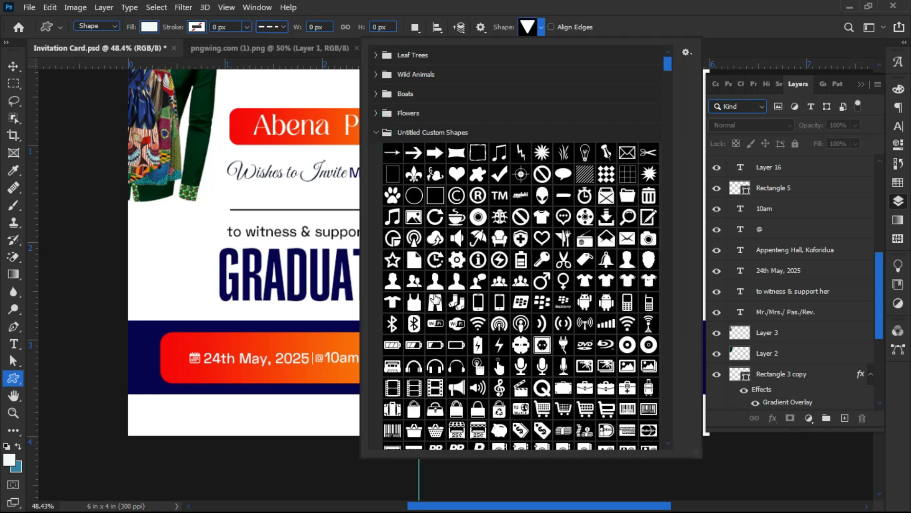
{"action": "scroll", "coordinate": [435, 302], "scroll_direction": "down", "scroll_amount": 3}
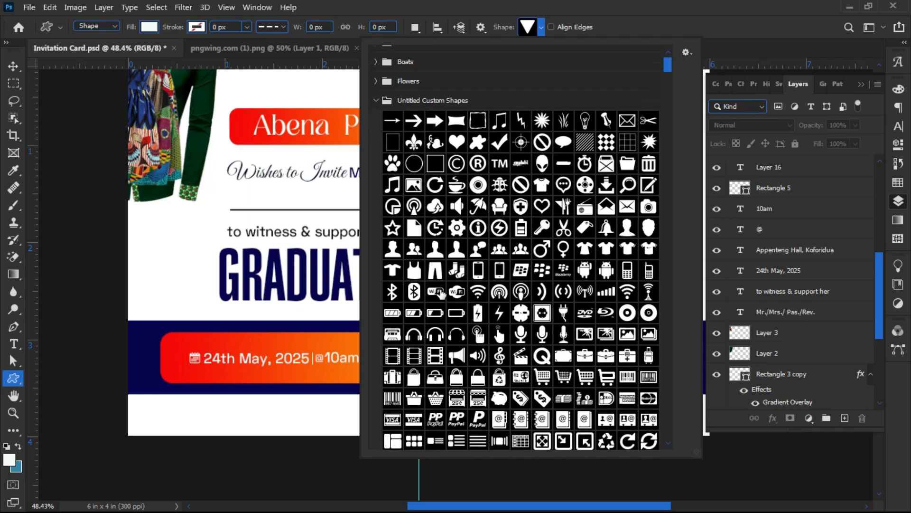
{"action": "scroll", "coordinate": [616, 332], "scroll_direction": "down", "scroll_amount": 3}
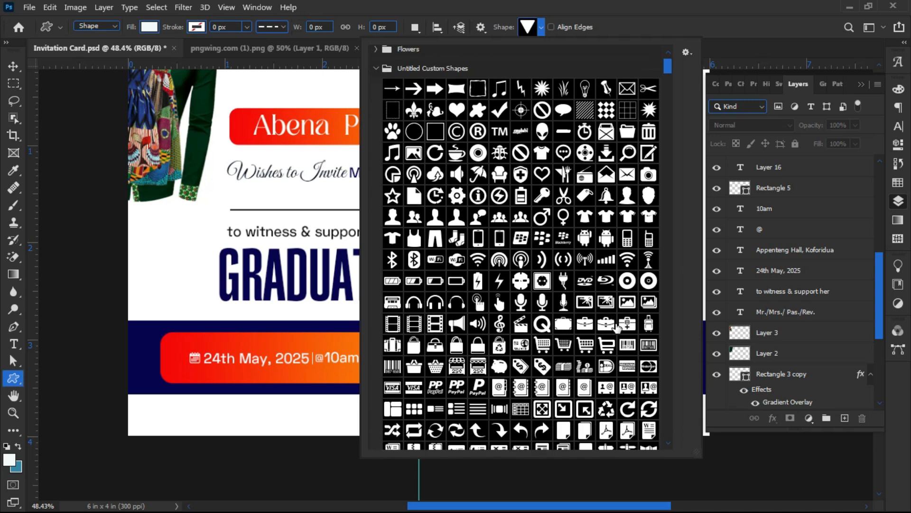
{"action": "scroll", "coordinate": [616, 328], "scroll_direction": "down", "scroll_amount": 8}
{"action": "scroll", "coordinate": [589, 326], "scroll_direction": "down", "scroll_amount": 8}
{"action": "scroll", "coordinate": [587, 324], "scroll_direction": "down", "scroll_amount": 6}
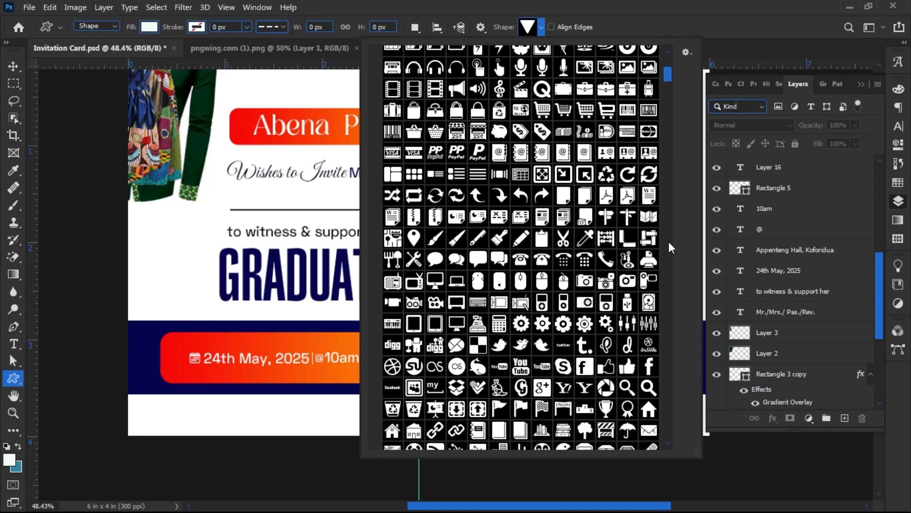
- Pick the Arrow-Up shape and draw an 80 × 53 px chevron below the date button
{"action": "left_click_drag", "start_coordinate": [666, 73], "coordinate": [668, 113]}
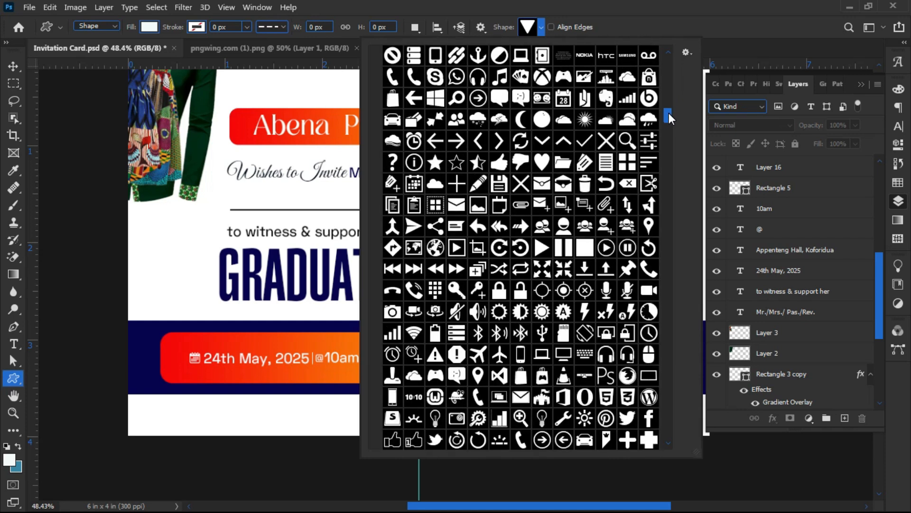
{"action": "left_click_drag", "start_coordinate": [668, 113], "coordinate": [669, 117]}
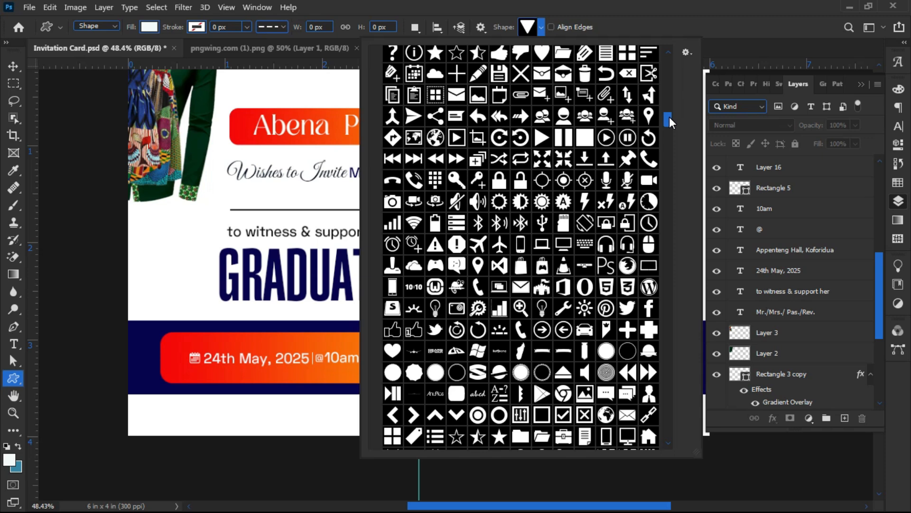
{"action": "double_click", "coordinate": [433, 416]}
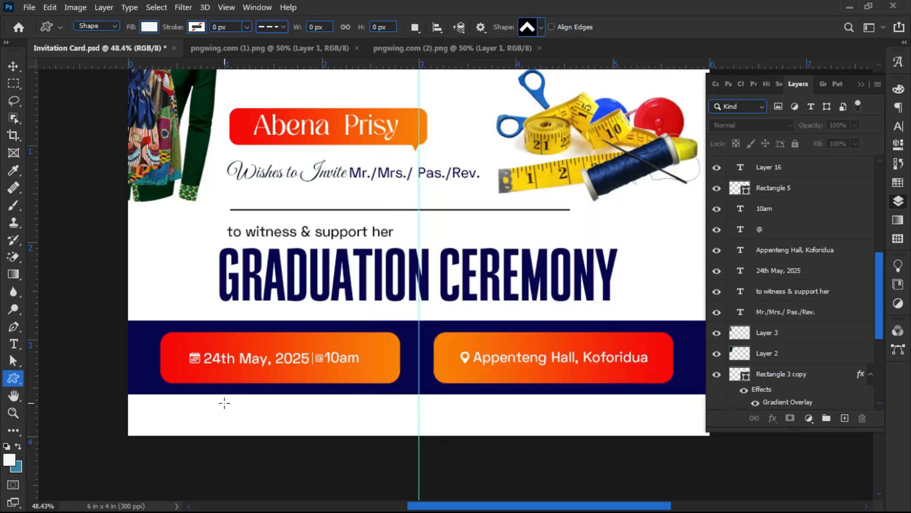
{"action": "scroll", "coordinate": [224, 403], "scroll_direction": "up", "scroll_amount": 3}
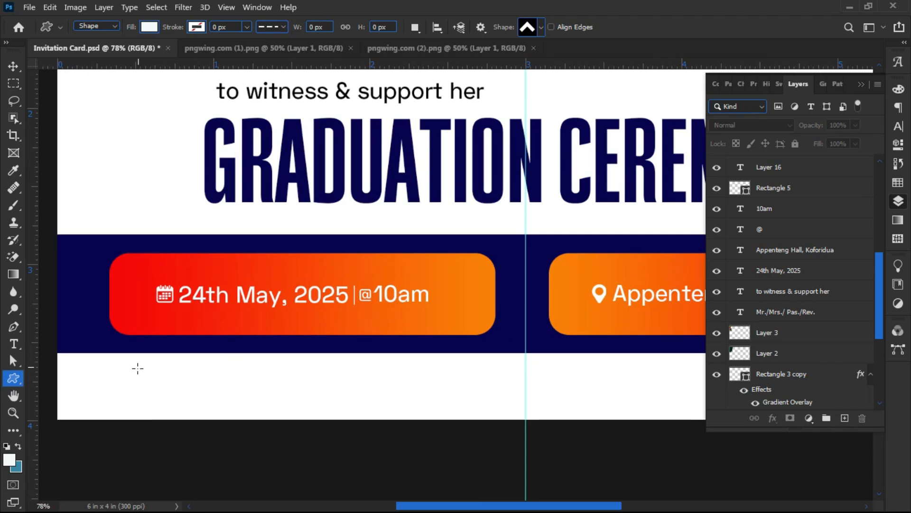
{"action": "left_click_drag", "start_coordinate": [143, 372], "coordinate": [183, 404]}
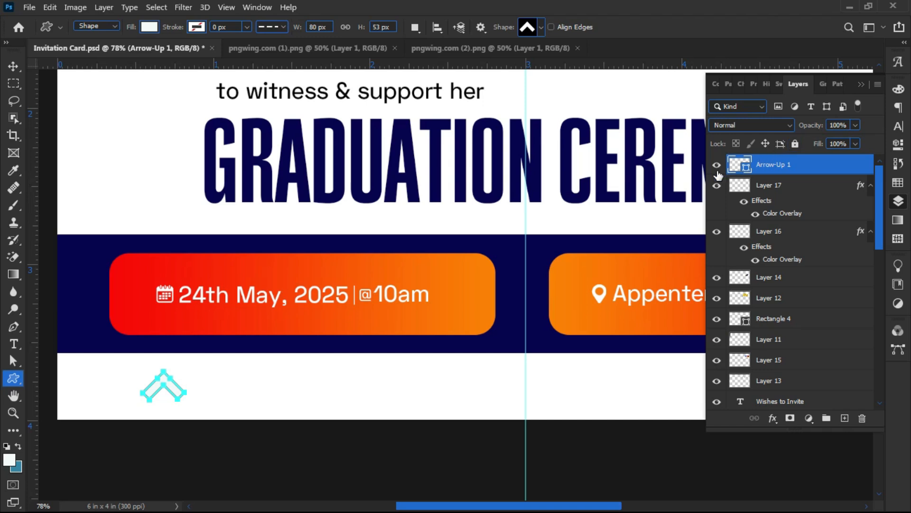
- Fill the Arrow-Up 1 chevron with the headline navy, darkened to #020123
{"action": "double_click", "coordinate": [746, 167]}
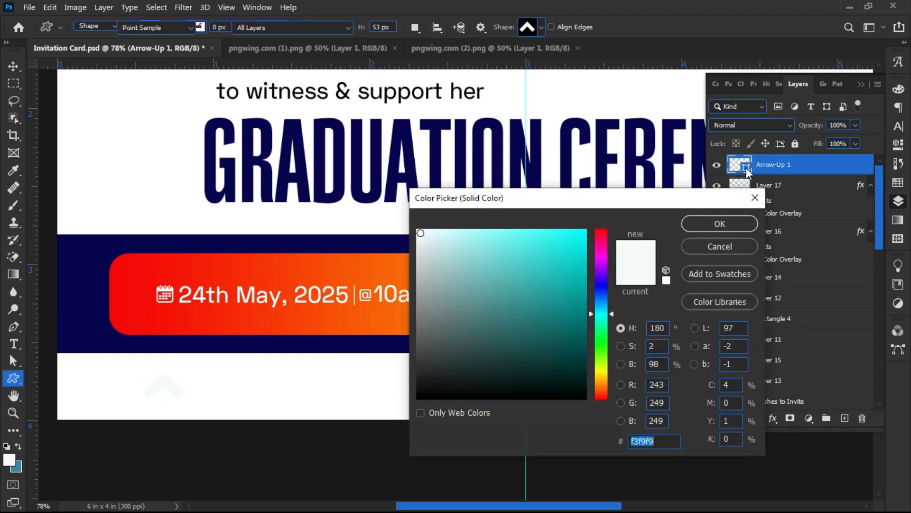
{"action": "left_click", "coordinate": [302, 180]}
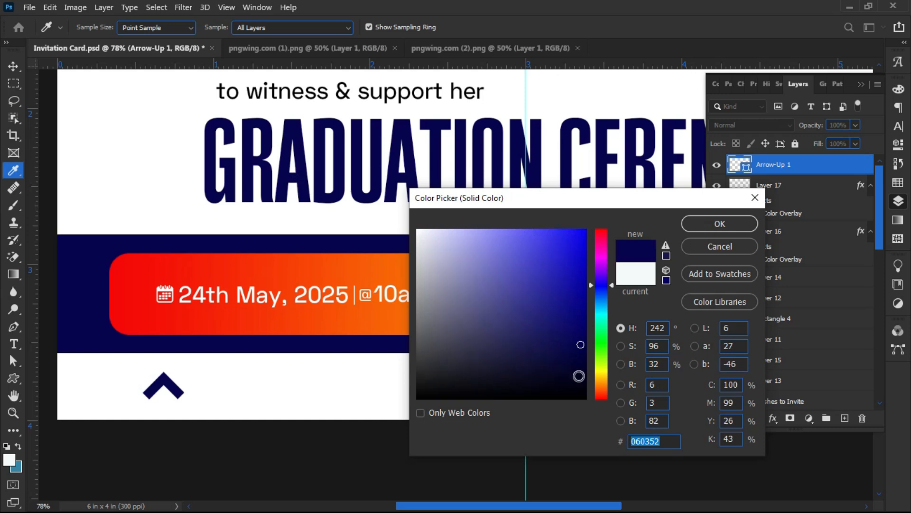
{"action": "left_click", "coordinate": [586, 370]}
{"action": "left_click", "coordinate": [717, 225]}
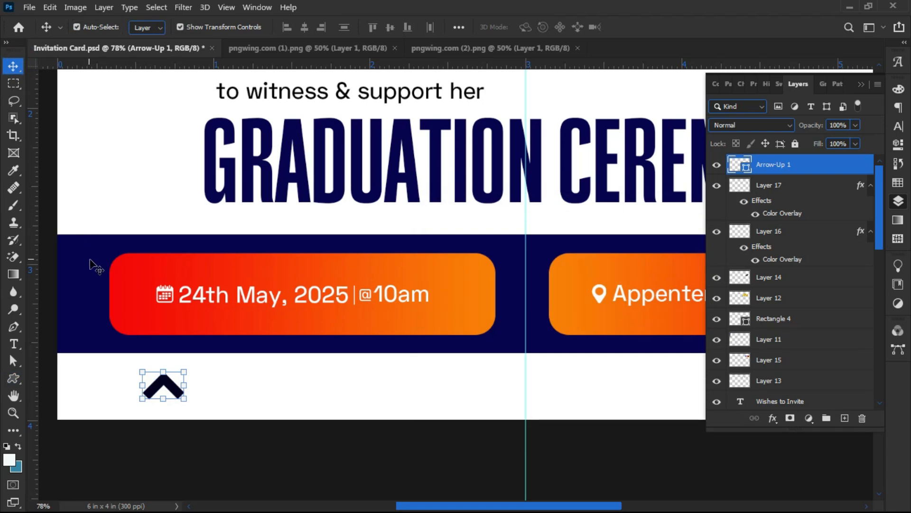
- Rotate the navy chevron in Free Transform so it points left
{"action": "left_click", "coordinate": [137, 398]}
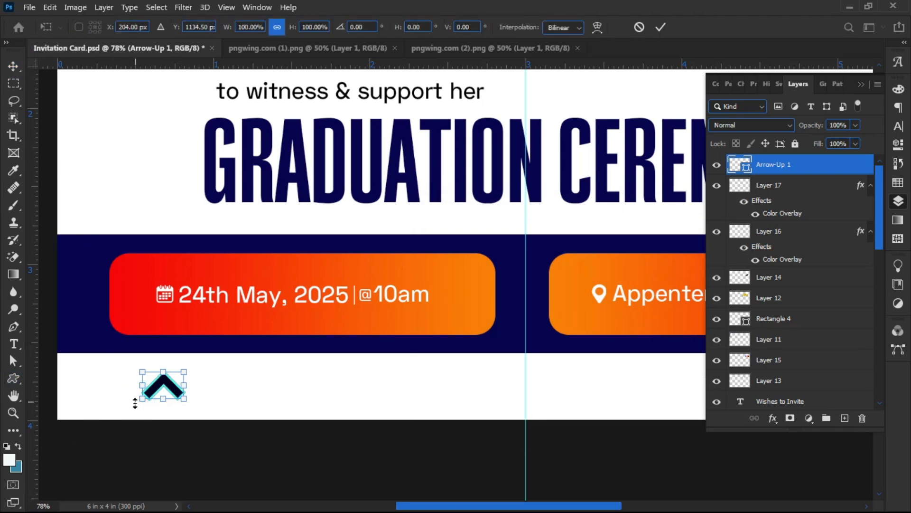
{"action": "left_click_drag", "start_coordinate": [133, 401], "coordinate": [256, 400]}
{"action": "key", "text": "Return"}
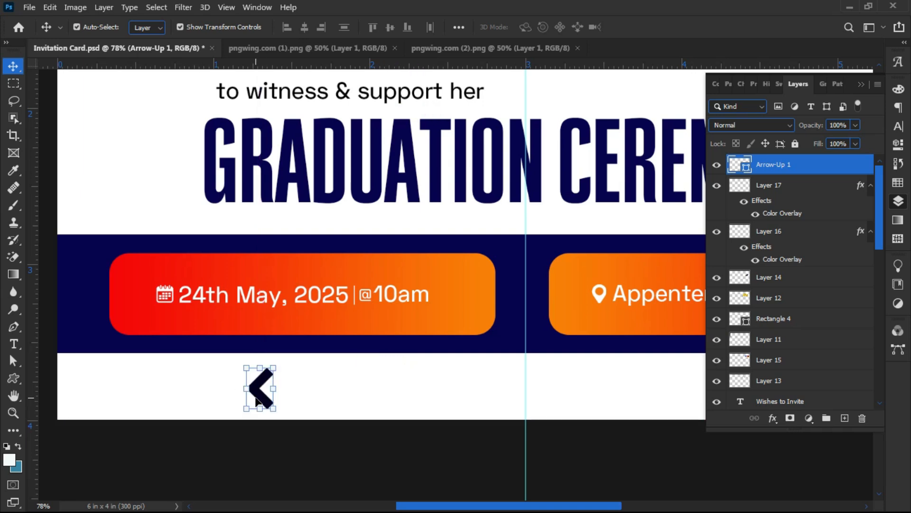
- Zoom in on the chevron below the date button and select it
{"action": "left_click", "coordinate": [169, 382]}
{"action": "scroll", "coordinate": [169, 383], "scroll_direction": "down", "scroll_amount": 2}
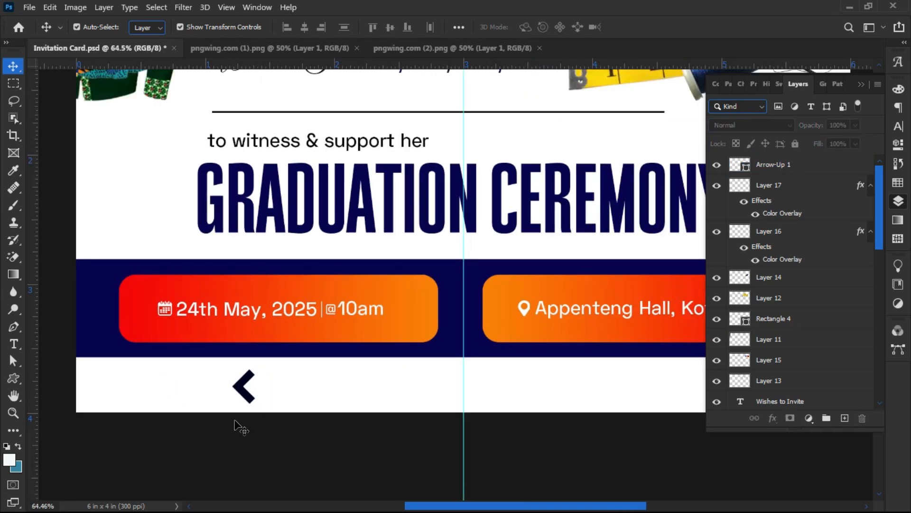
{"action": "scroll", "coordinate": [238, 421], "scroll_direction": "up", "scroll_amount": 1}
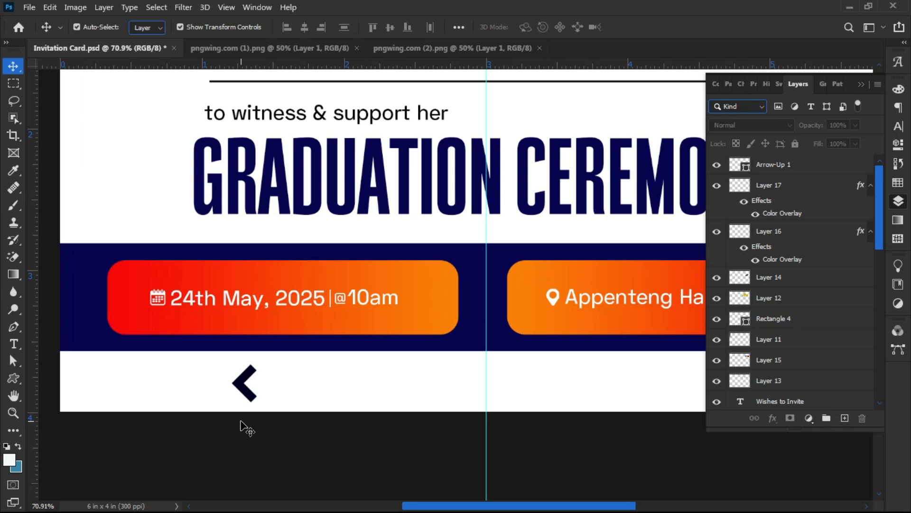
{"action": "scroll", "coordinate": [246, 379], "scroll_direction": "up", "scroll_amount": 10}
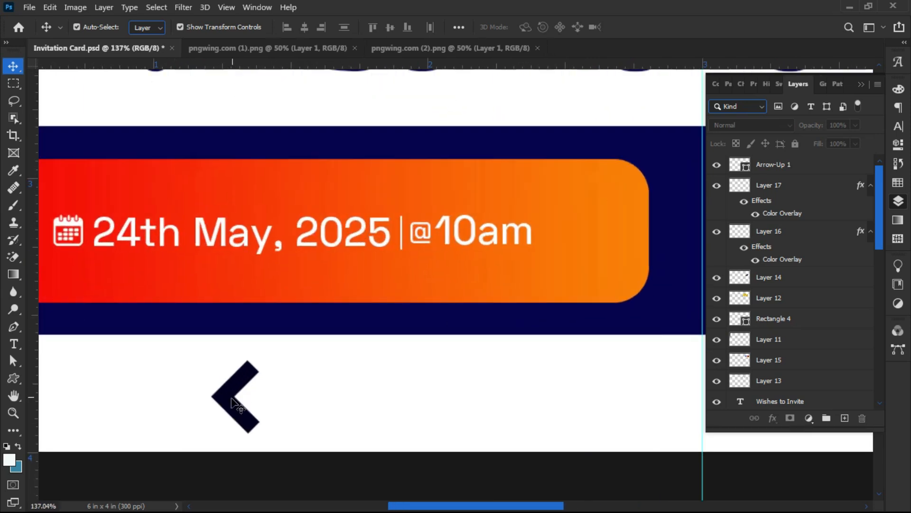
{"action": "left_click", "coordinate": [228, 403]}
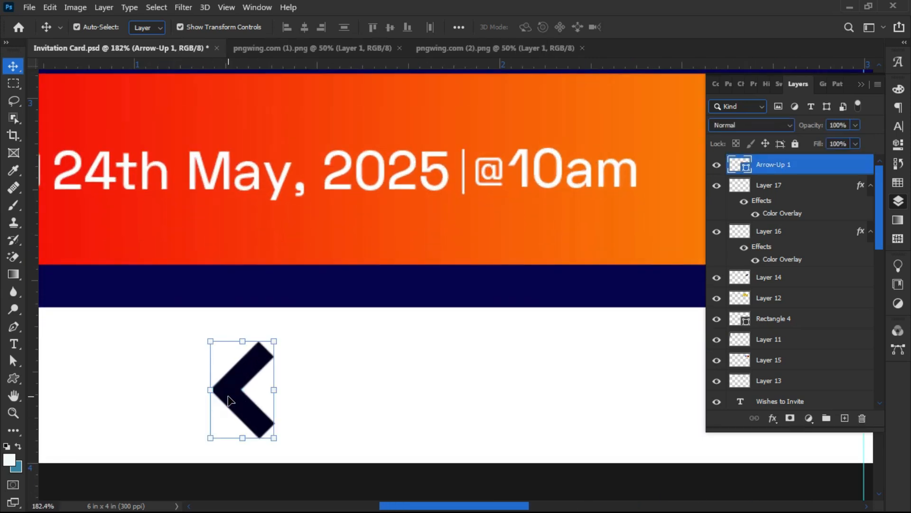
- Alt-drag a copy of the chevron to sit just right of the original, then select the copy
{"action": "left_click_drag", "start_coordinate": [260, 401], "coordinate": [275, 400]}
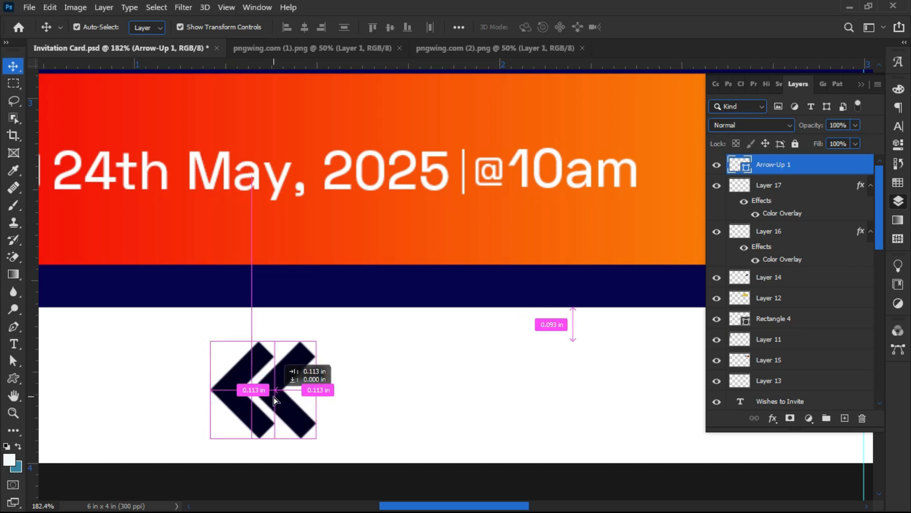
{"action": "left_click_drag", "start_coordinate": [275, 399], "coordinate": [270, 398]}
{"action": "left_click", "coordinate": [109, 368]}
{"action": "scroll", "coordinate": [269, 411], "scroll_direction": "up", "scroll_amount": 5}
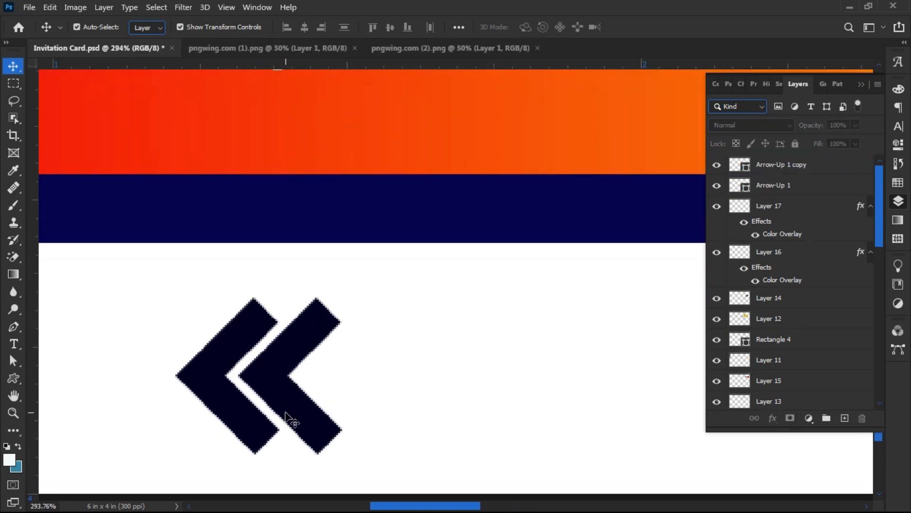
{"action": "left_click", "coordinate": [282, 373]}
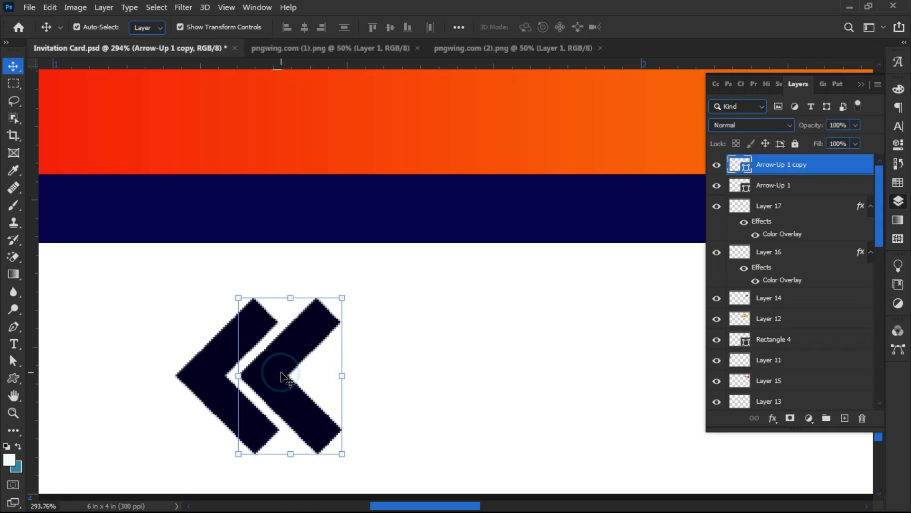
{"action": "scroll", "coordinate": [264, 387], "scroll_direction": "down", "scroll_amount": 4}
{"action": "scroll", "coordinate": [258, 392], "scroll_direction": "up", "scroll_amount": 1}
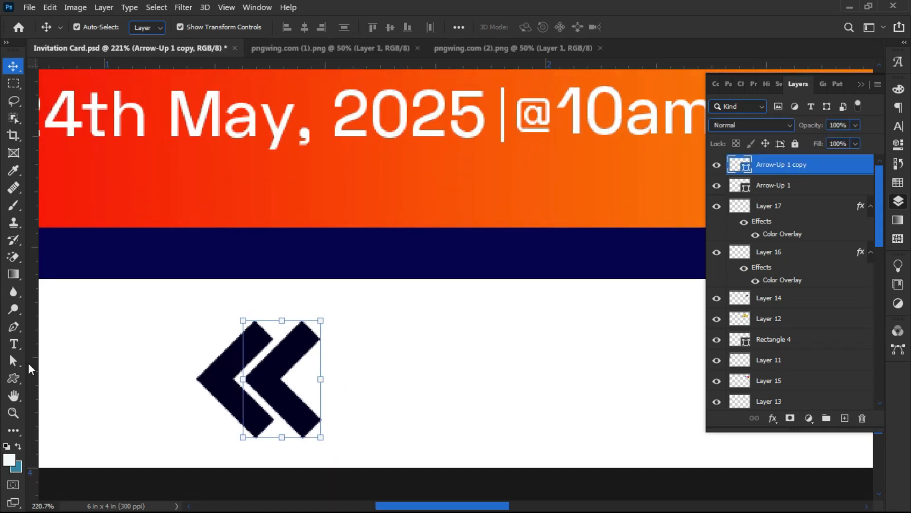
- Use Convert Point to reshape Arrow-Up 1 copy into a thinner chevron by moving its corners and middle point
{"action": "left_click", "coordinate": [14, 327]}
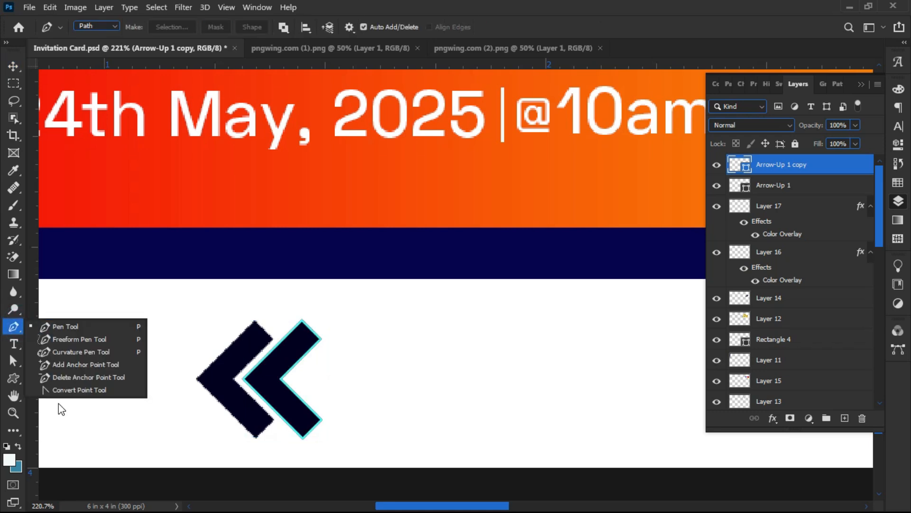
{"action": "left_click", "coordinate": [69, 389]}
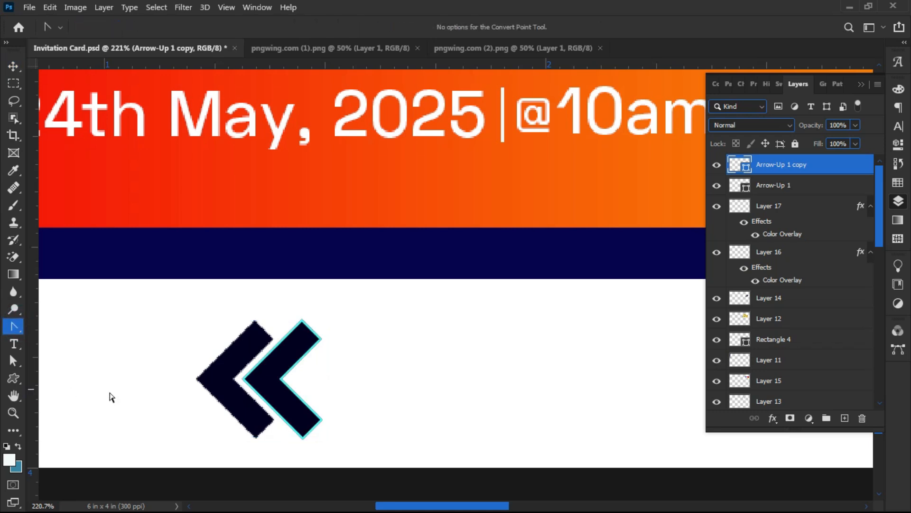
{"action": "left_click", "coordinate": [320, 339]}
{"action": "left_click_drag", "start_coordinate": [320, 339], "coordinate": [316, 335]}
{"action": "left_click", "coordinate": [321, 340]}
{"action": "left_click_drag", "start_coordinate": [320, 339], "coordinate": [313, 336]}
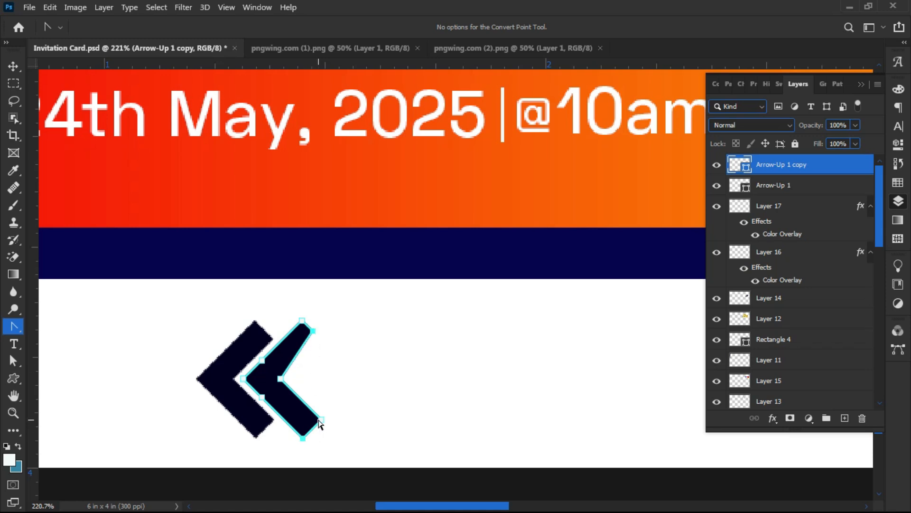
{"action": "left_click_drag", "start_coordinate": [318, 420], "coordinate": [311, 430]}
{"action": "left_click", "coordinate": [282, 381]}
{"action": "key", "text": "Left"}
{"action": "key", "text": "Left"}
{"action": "key", "text": "Left"}
{"action": "key", "text": "Left"}
{"action": "key", "text": "Left"}
{"action": "key", "text": "Left"}
{"action": "key", "text": "Left"}
{"action": "key", "text": "Left"}
{"action": "key", "text": "Left"}
{"action": "key", "text": "Left"}
{"action": "key", "text": "Left"}
{"action": "key", "text": "Left"}
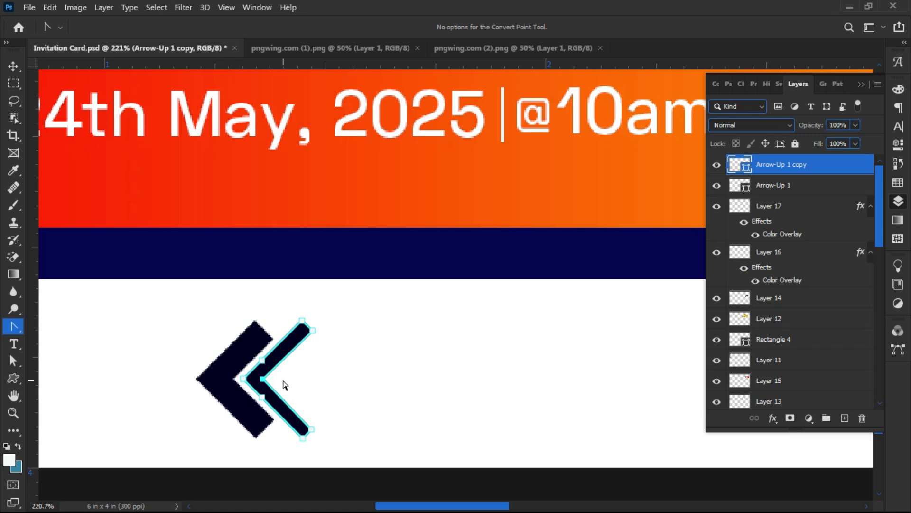
{"action": "left_click", "coordinate": [352, 380]}
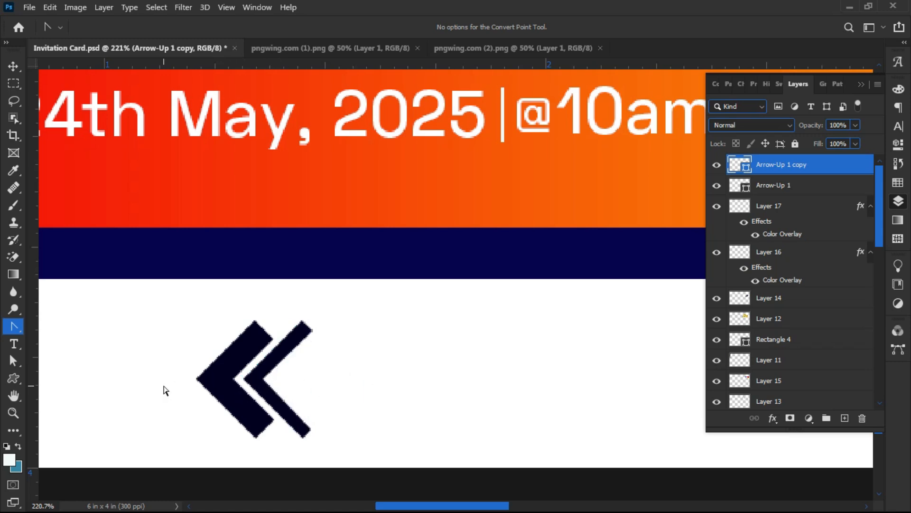
{"action": "left_click", "coordinate": [13, 66]}
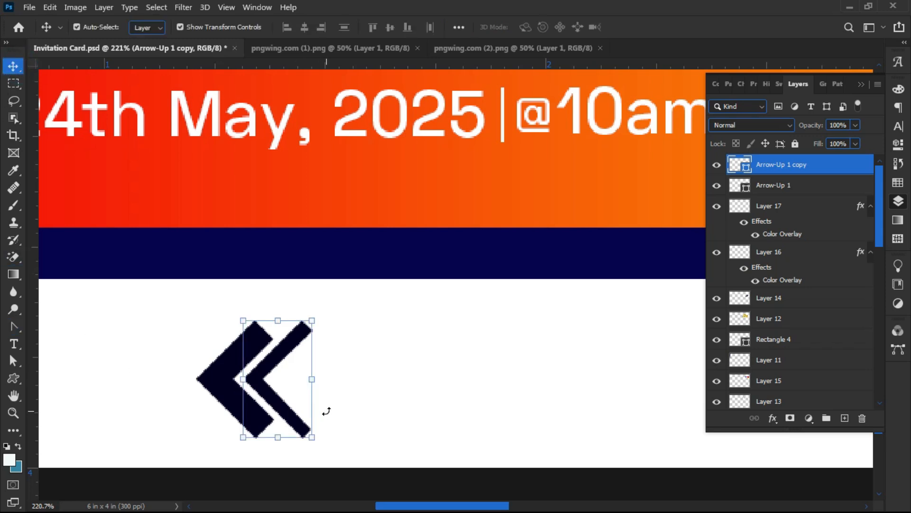
- Duplicate the thin chevron twice with Ctrl+J, nudging each copy right to make four in a row
{"action": "key", "text": "ctrl+j"}
{"action": "key", "text": "Right"}
{"action": "key", "text": "Right"}
{"action": "key", "text": "Right"}
{"action": "key", "text": "Right"}
{"action": "key", "text": "Right"}
{"action": "key", "text": "Right"}
{"action": "key", "text": "Right"}
{"action": "key", "text": "Right"}
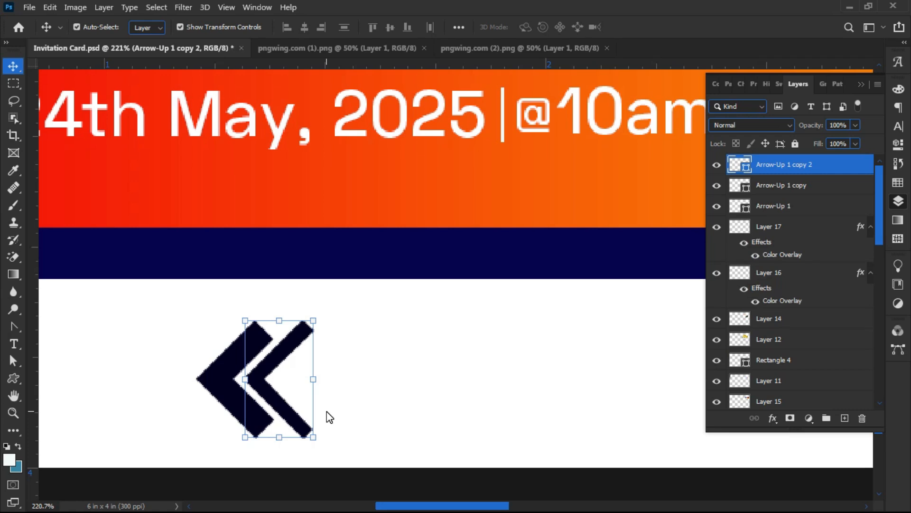
{"action": "key", "text": "Right"}
{"action": "key", "text": "Right"}
{"action": "key", "text": "Right"}
{"action": "key", "text": "Right"}
{"action": "key", "text": "Right"}
{"action": "key", "text": "Right"}
{"action": "key", "text": "Right"}
{"action": "key", "text": "Right"}
{"action": "key", "text": "Right"}
{"action": "key", "text": "Right"}
{"action": "key", "text": "Right"}
{"action": "key", "text": "Right"}
{"action": "key", "text": "Right"}
{"action": "key", "text": "Right"}
{"action": "key", "text": "Right"}
{"action": "key", "text": "Right"}
{"action": "key", "text": "Right"}
{"action": "key", "text": "Right"}
{"action": "key", "text": "Right"}
{"action": "key", "text": "Right"}
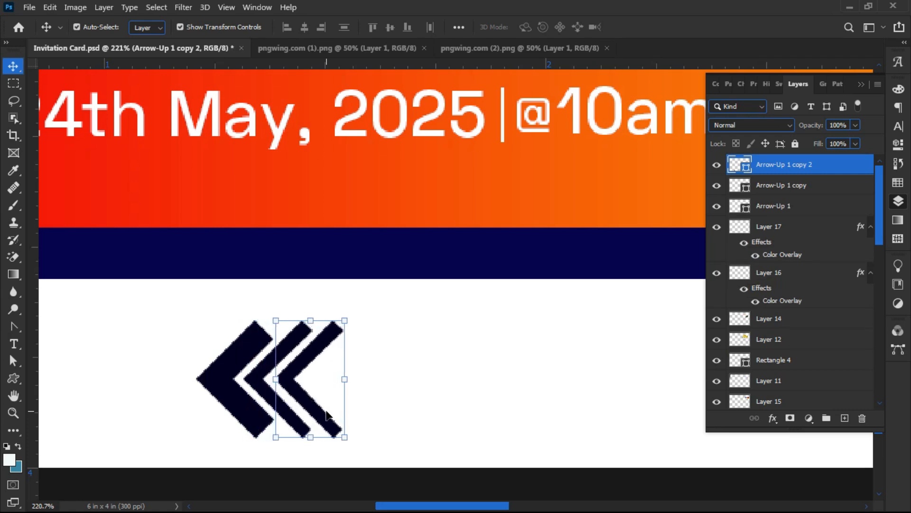
{"action": "key", "text": "Left"}
{"action": "key", "text": "Left"}
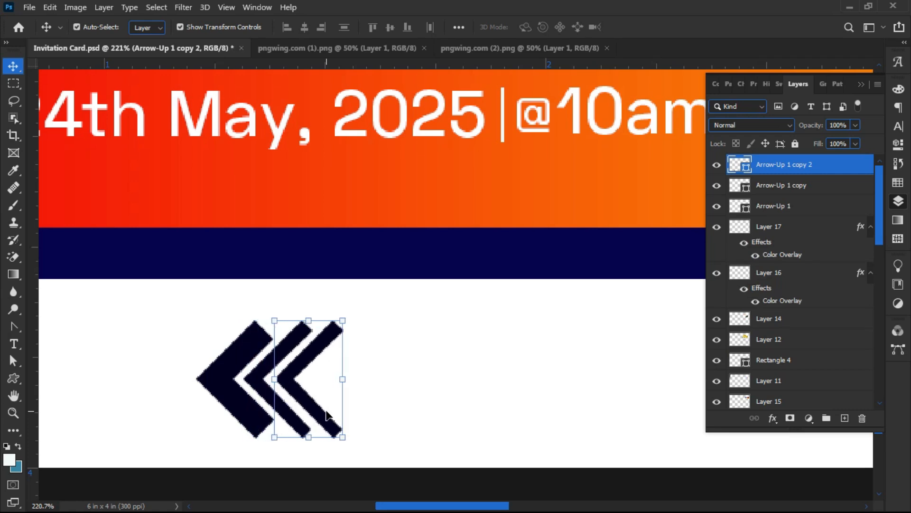
{"action": "key", "text": "Left"}
{"action": "key", "text": "Left"}
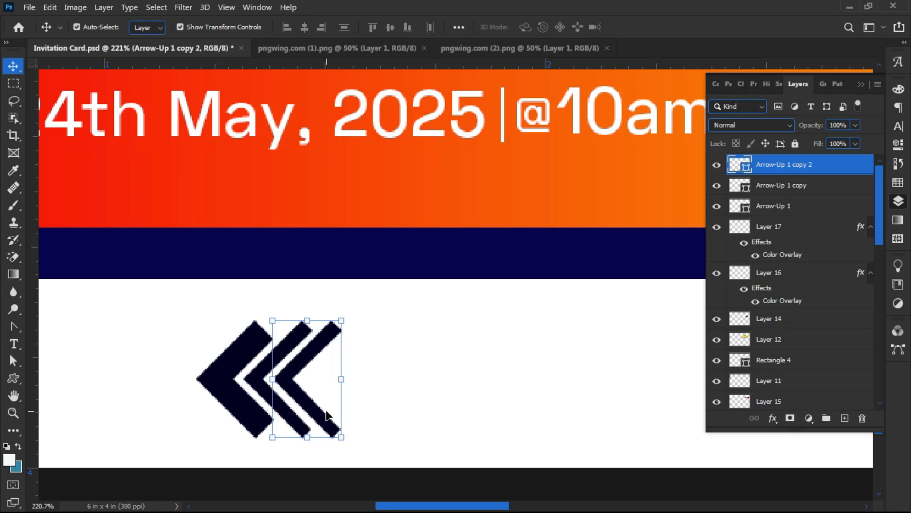
{"action": "left_click", "coordinate": [326, 410], "text": "alt"}
{"action": "key", "text": "Right"}
{"action": "key", "text": "Right"}
{"action": "key", "text": "Right"}
{"action": "key", "text": "Right"}
{"action": "key", "text": "Right"}
{"action": "key", "text": "Right"}
{"action": "key", "text": "Right"}
{"action": "key", "text": "Right"}
{"action": "key", "text": "Right"}
{"action": "key", "text": "Right"}
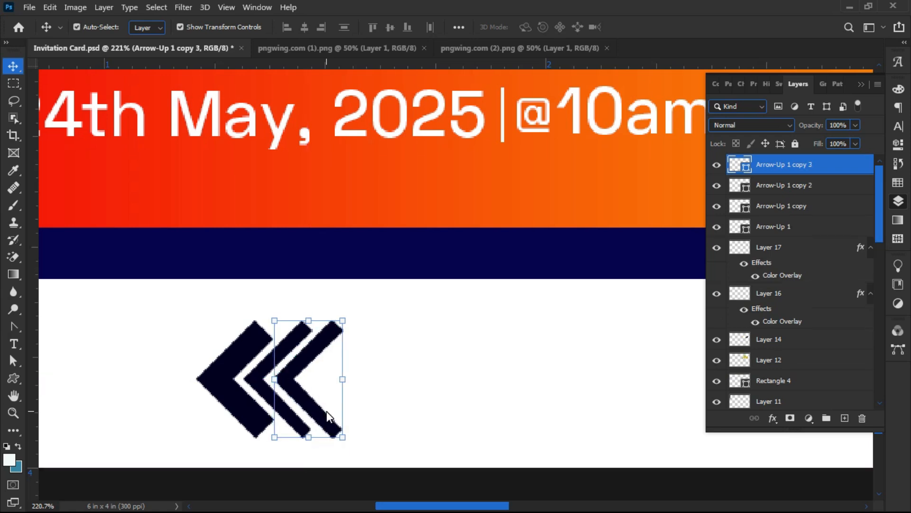
{"action": "key", "text": "Right"}
{"action": "key", "text": "Right"}
{"action": "key", "text": "Right"}
{"action": "key", "text": "Right"}
{"action": "key", "text": "Right"}
{"action": "key", "text": "Right"}
{"action": "key", "text": "Right"}
{"action": "key", "text": "Right"}
{"action": "key", "text": "Right"}
{"action": "key", "text": "Right"}
{"action": "key", "text": "Right"}
{"action": "key", "text": "Right"}
{"action": "key", "text": "Right"}
{"action": "key", "text": "Right"}
{"action": "key", "text": "Right"}
{"action": "key", "text": "Right"}
{"action": "key", "text": "Right"}
{"action": "key", "text": "Right"}
{"action": "key", "text": "Right"}
{"action": "key", "text": "Right"}
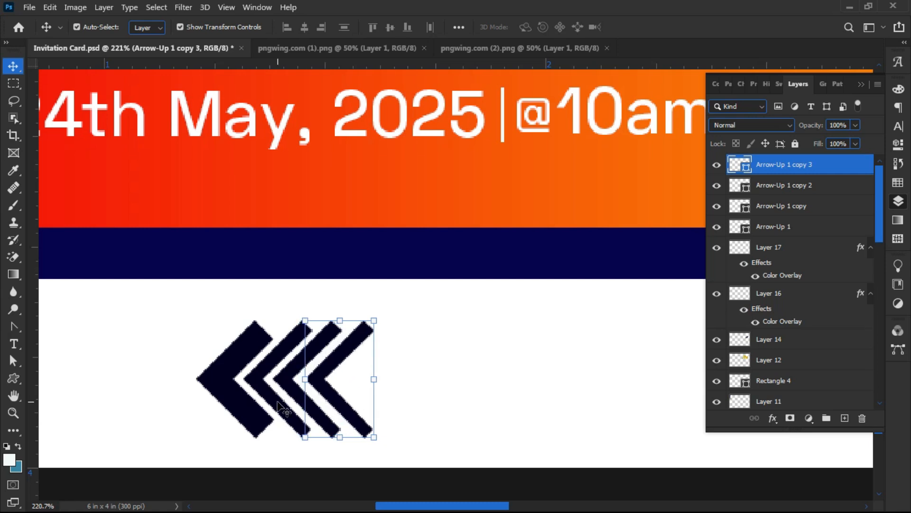
{"action": "scroll", "coordinate": [275, 401], "scroll_direction": "down", "scroll_amount": 5}
{"action": "scroll", "coordinate": [141, 383], "scroll_direction": "down", "scroll_amount": 5}
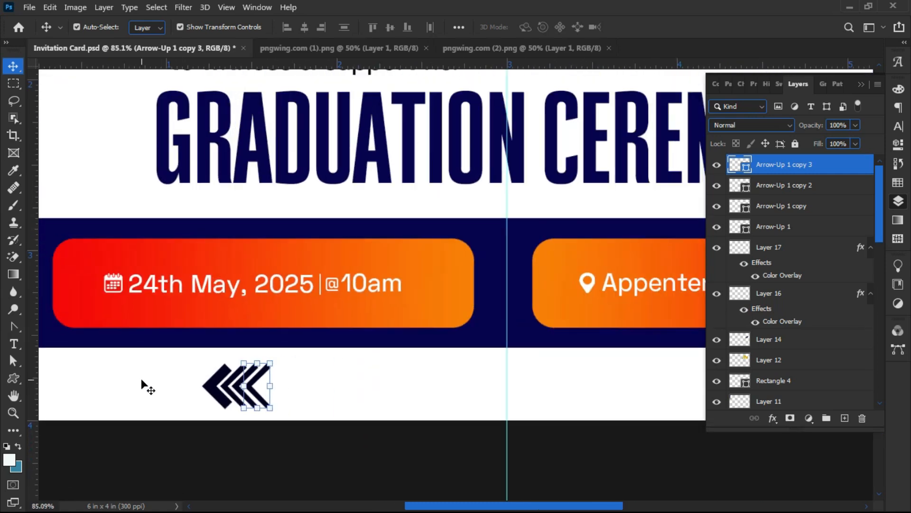
- Merge the four chevron layers into one with Ctrl+E and duplicate the merged layer
{"action": "left_click_drag", "start_coordinate": [151, 382], "coordinate": [240, 393]}
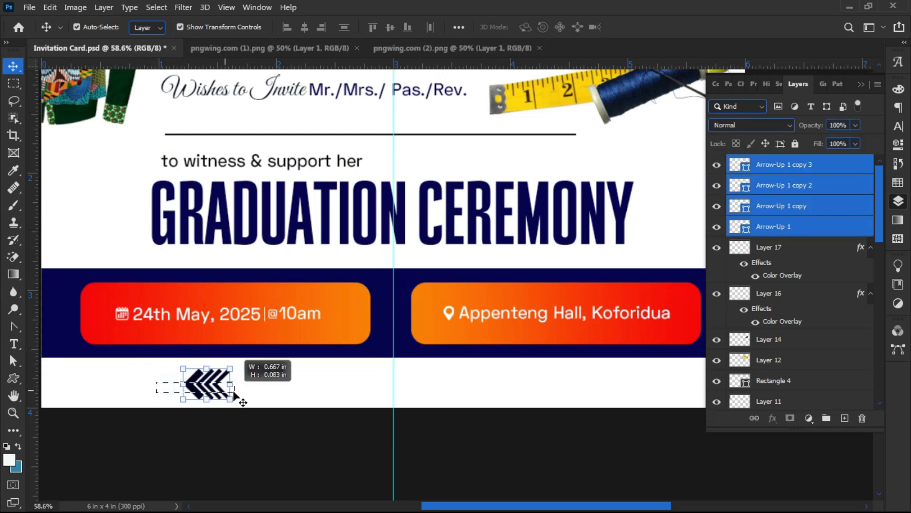
{"action": "key", "text": "ctrl"}
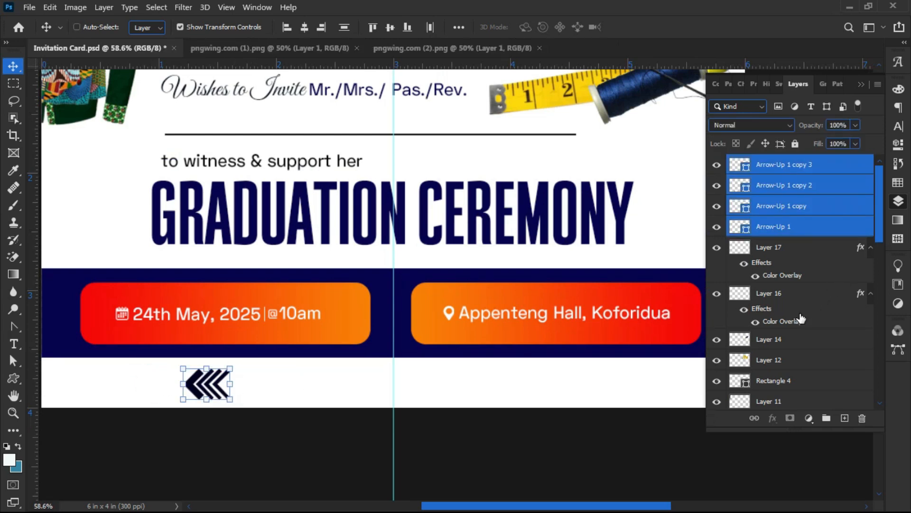
{"action": "key", "text": "ctrl+e"}
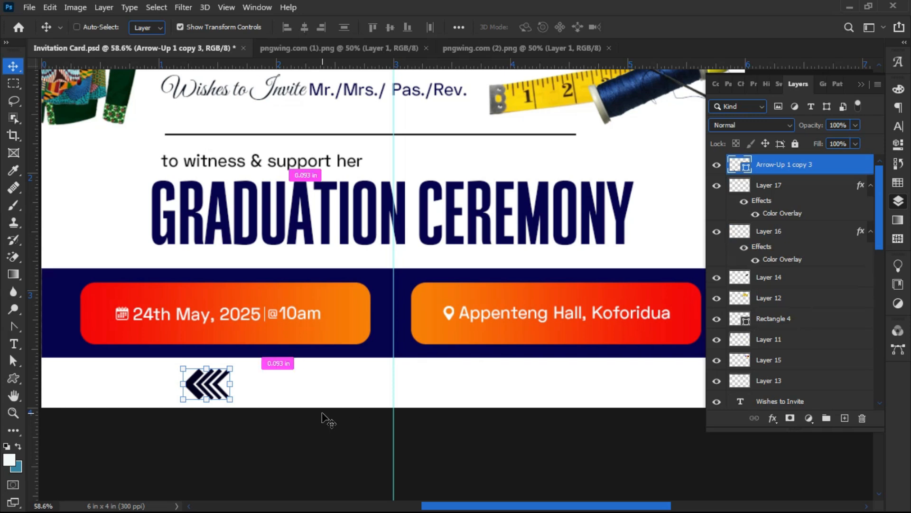
{"action": "key", "text": "ctrl+j"}
- Move the chevron copy under the Appenteng Hall, Koforidua button and flip it horizontally
{"action": "left_click_drag", "start_coordinate": [221, 380], "coordinate": [621, 359]}
{"action": "left_click", "coordinate": [340, 415]}
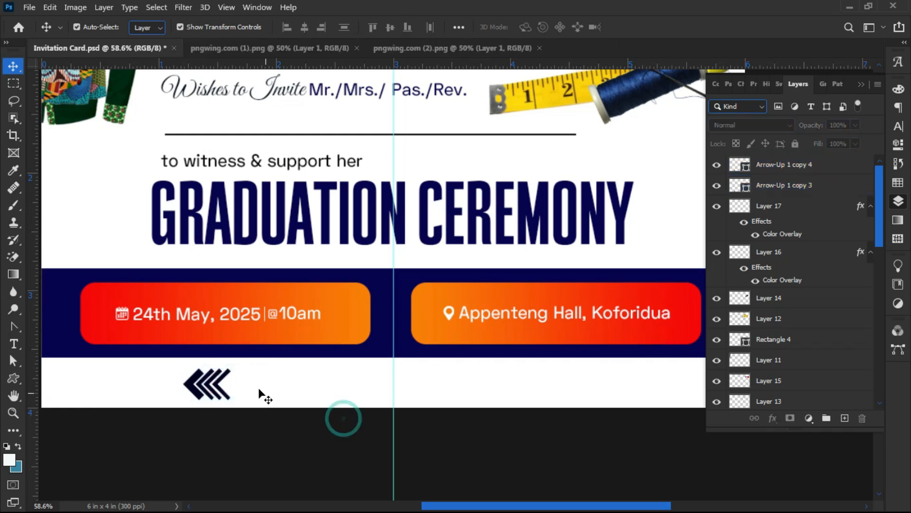
{"action": "left_click_drag", "start_coordinate": [189, 387], "coordinate": [563, 409]}
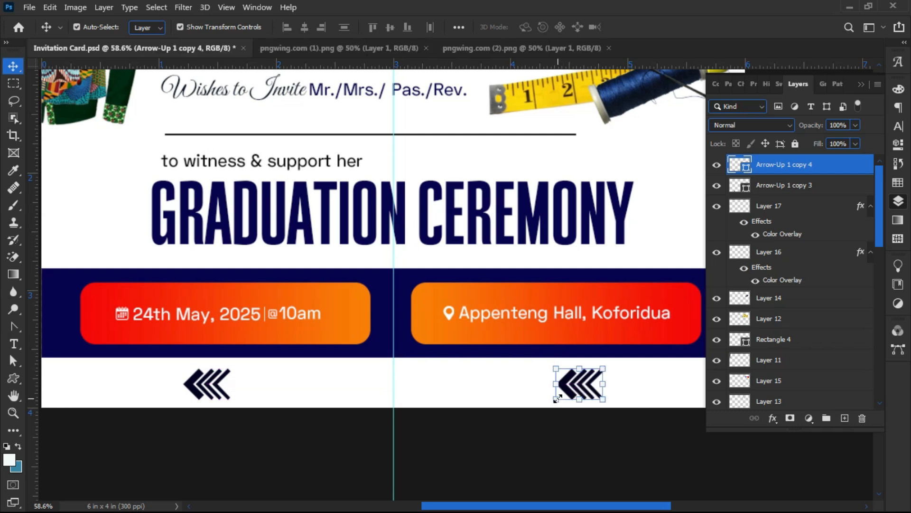
{"action": "key", "text": "ctrl+t"}
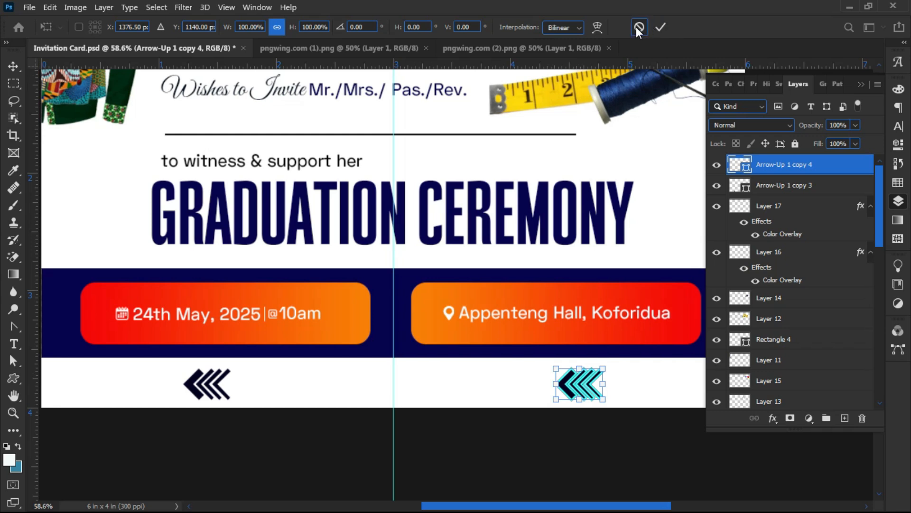
{"action": "right_click", "coordinate": [578, 389]}
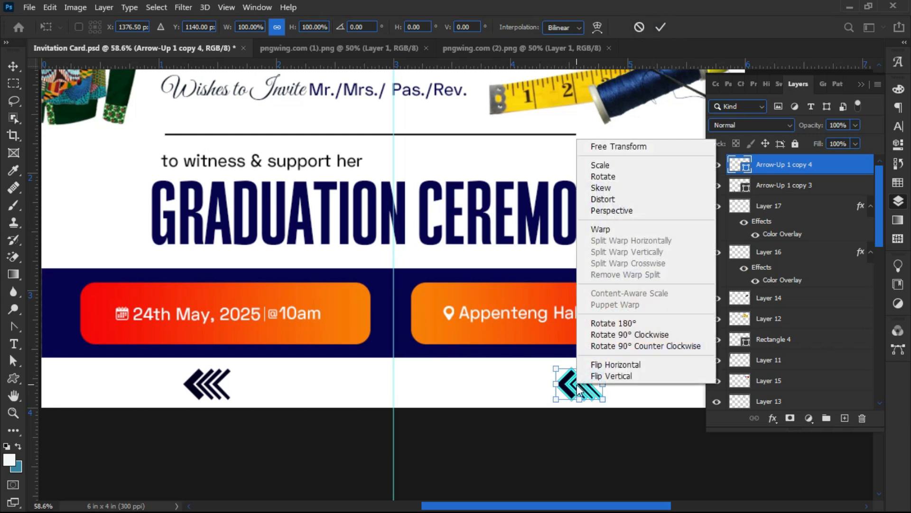
{"action": "left_click", "coordinate": [605, 363]}
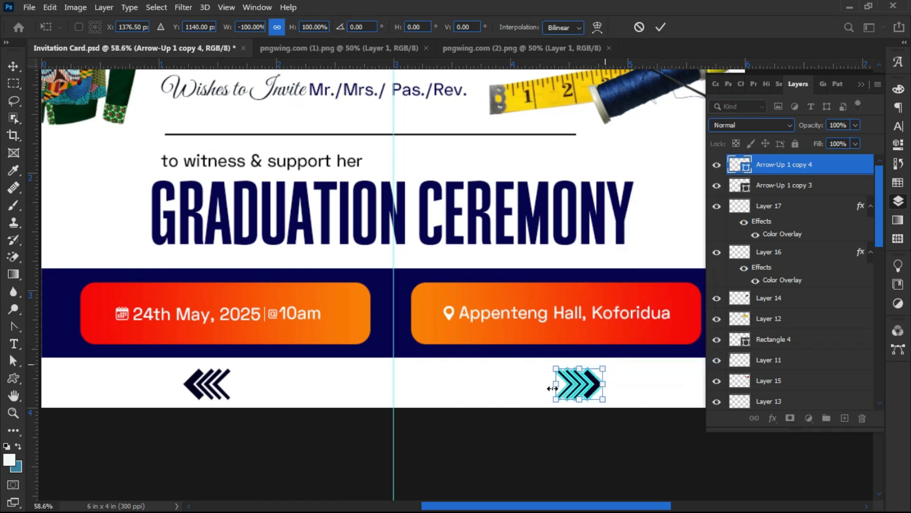
{"action": "key", "text": "Return"}
{"action": "left_click", "coordinate": [474, 438]}
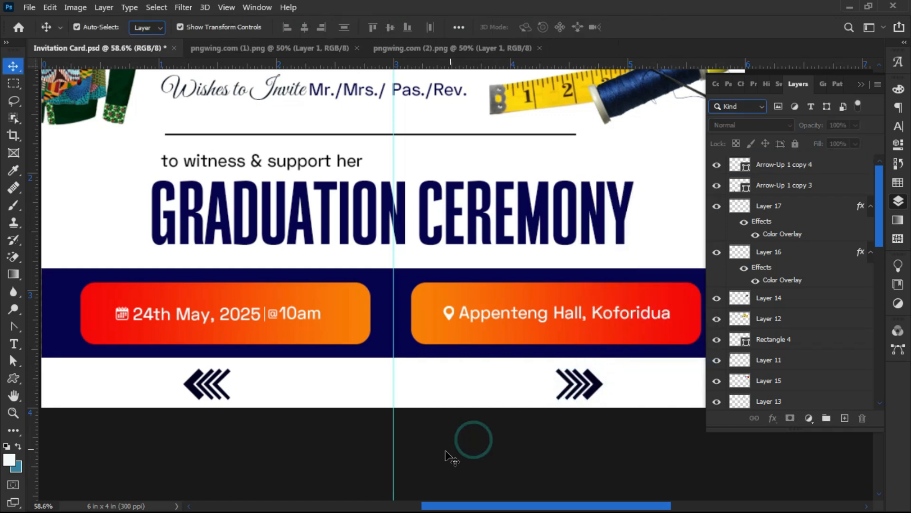
- Alt-drag a copy of the 24th May, 2025 text beside the left chevrons and colour it navy #060352
{"action": "left_click", "coordinate": [227, 317]}
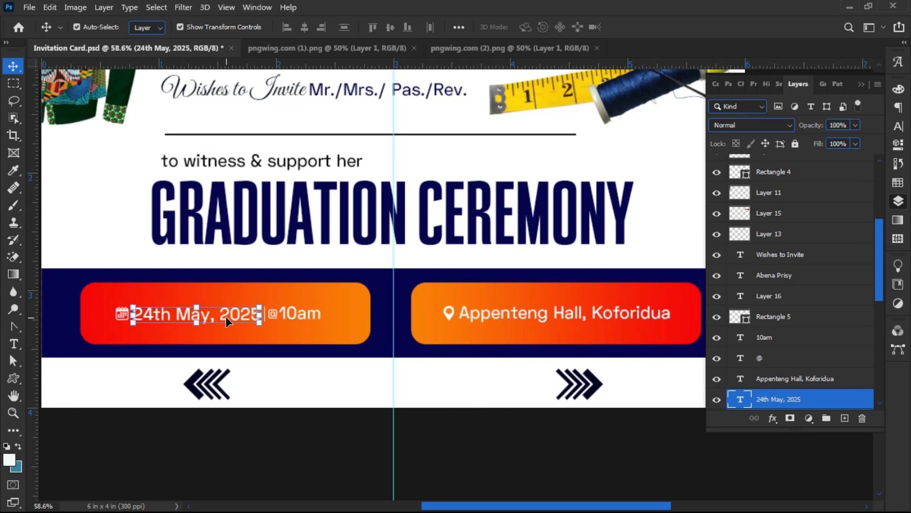
{"action": "left_click_drag", "start_coordinate": [225, 315], "coordinate": [322, 389]}
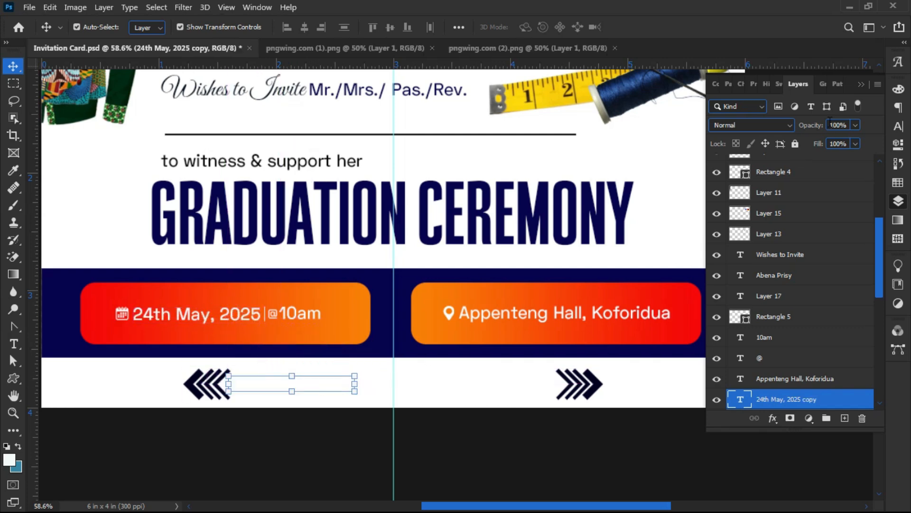
{"action": "left_click", "coordinate": [897, 126]}
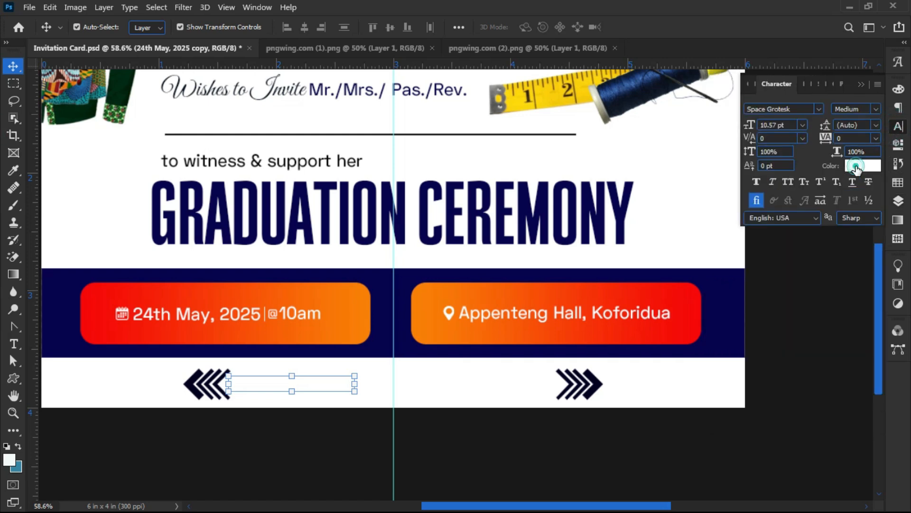
{"action": "left_click", "coordinate": [860, 165]}
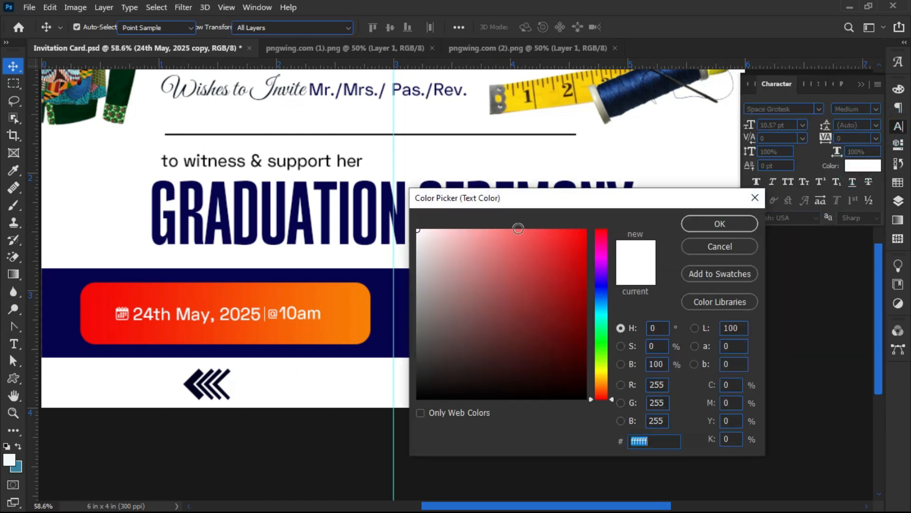
{"action": "left_click", "coordinate": [359, 211]}
{"action": "left_click", "coordinate": [694, 224]}
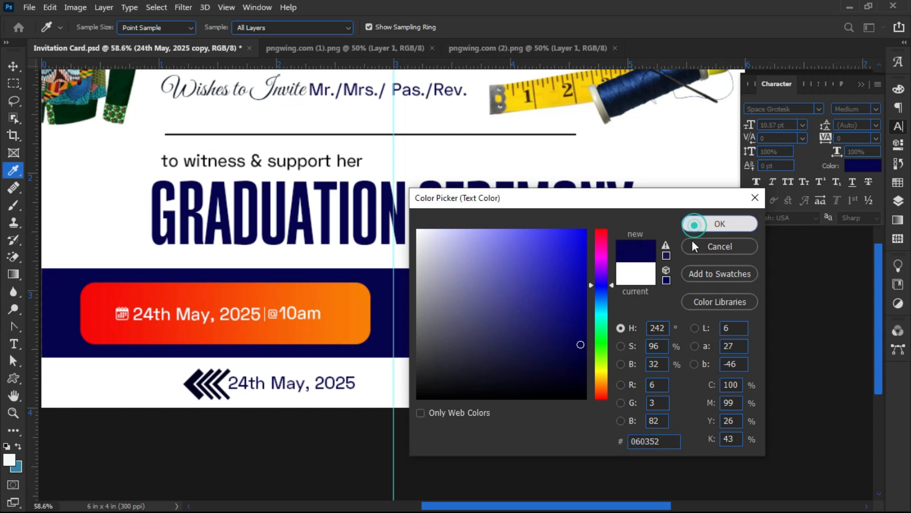
- Centre the navy date copy between the chevron groups and select it
{"action": "left_click_drag", "start_coordinate": [269, 382], "coordinate": [282, 387]}
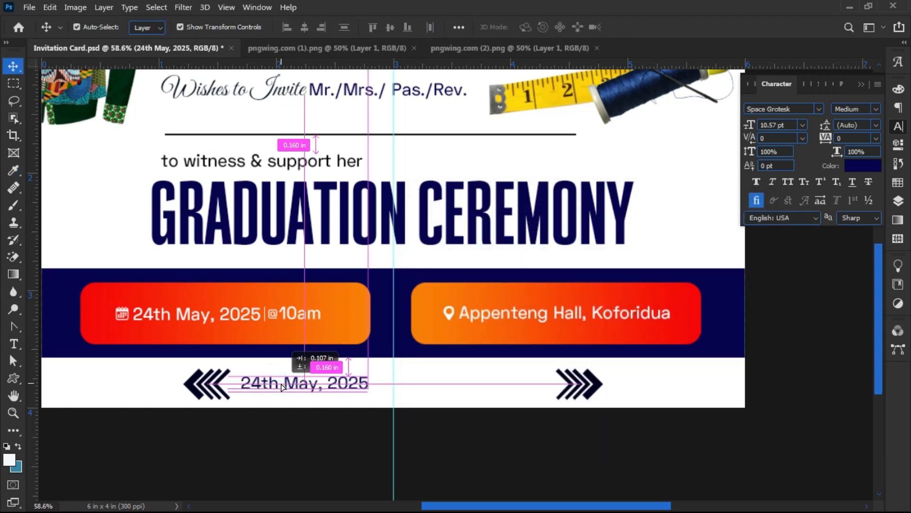
{"action": "scroll", "coordinate": [287, 386], "scroll_direction": "up", "scroll_amount": 1}
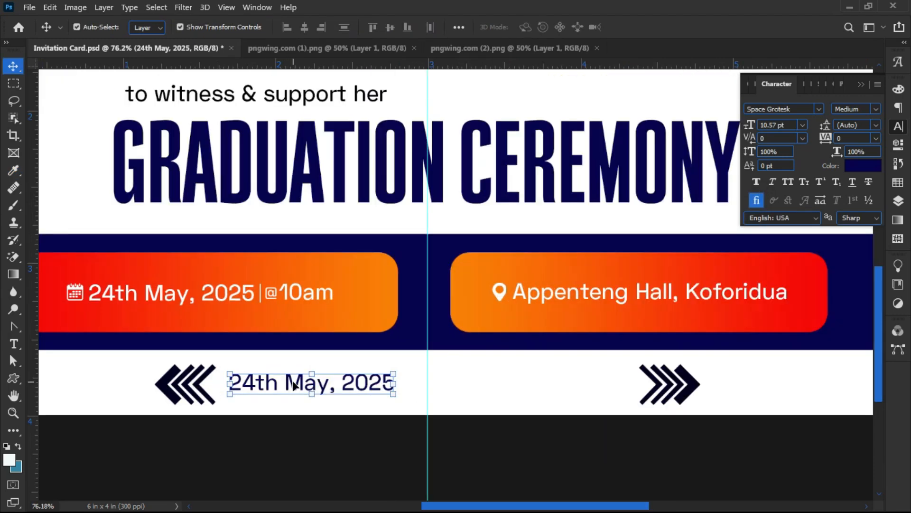
{"action": "left_click", "coordinate": [272, 425]}
{"action": "scroll", "coordinate": [299, 396], "scroll_direction": "up", "scroll_amount": 1}
{"action": "left_click", "coordinate": [288, 386]}
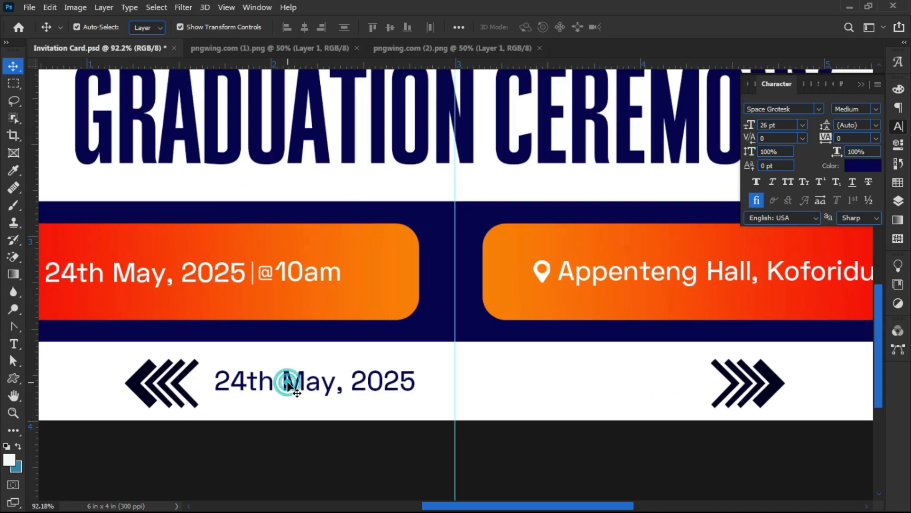
- Retype the date copy as 'info/direction :' followed by the contact phone number, correcting the mistyped digits
{"action": "double_click", "coordinate": [288, 386]}
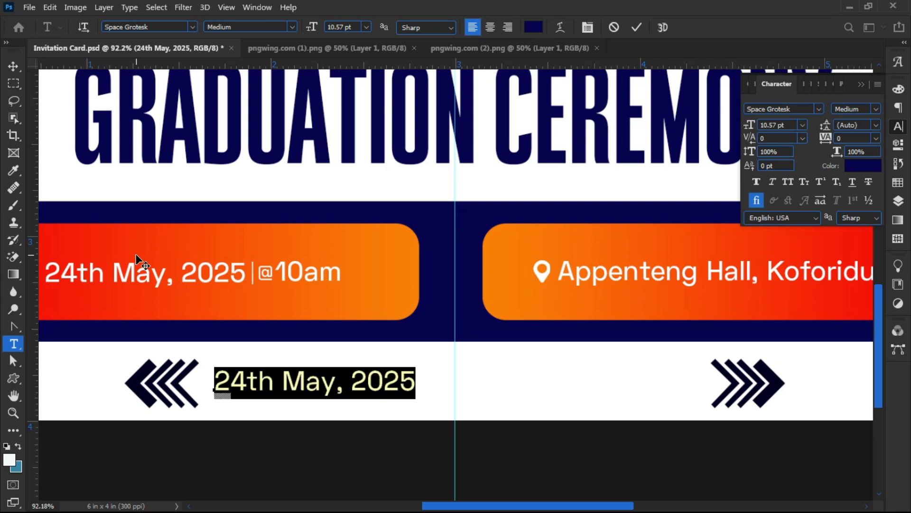
{"action": "type", "text": "in"}
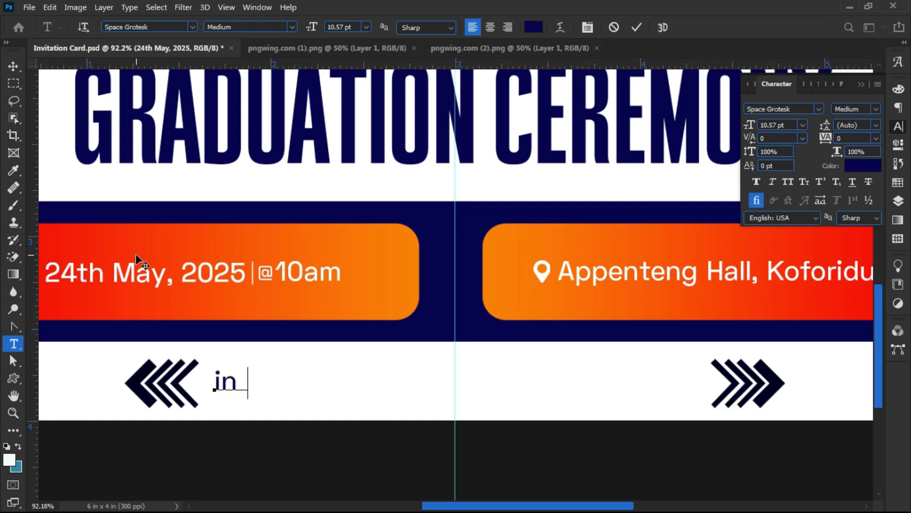
{"action": "type", "text": "fo/"}
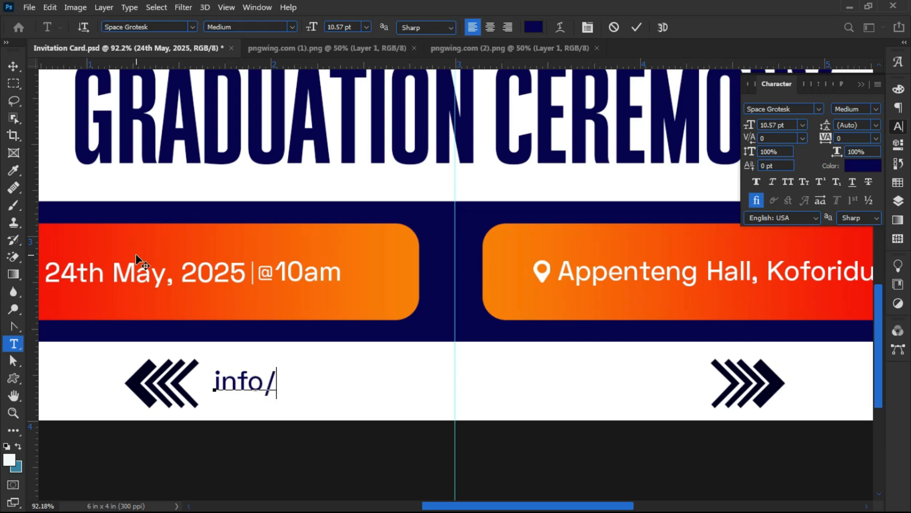
{"action": "type", "text": "dire"}
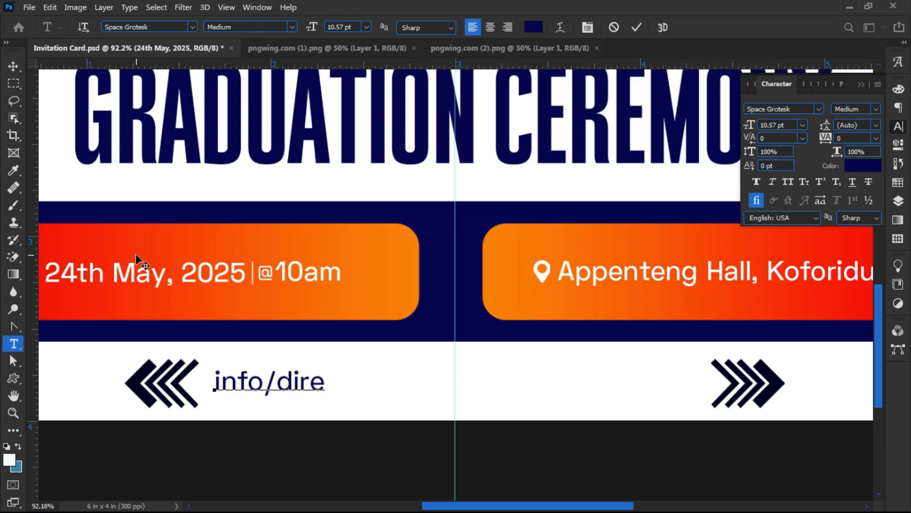
{"action": "type", "text": "ction"}
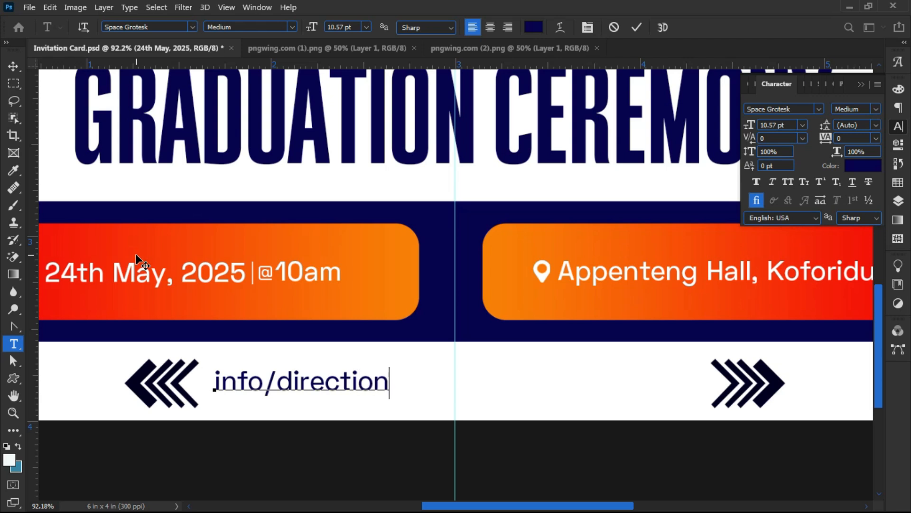
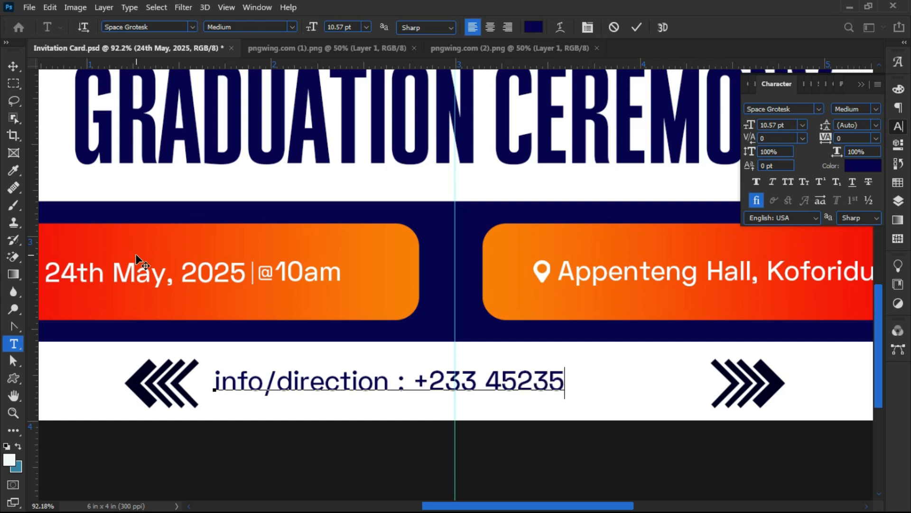
{"action": "key", "text": "Left"}
{"action": "key", "text": "Left"}
{"action": "key", "text": "Delete"}
{"action": "key", "text": "Delete"}
{"action": "key", "text": "Delete"}
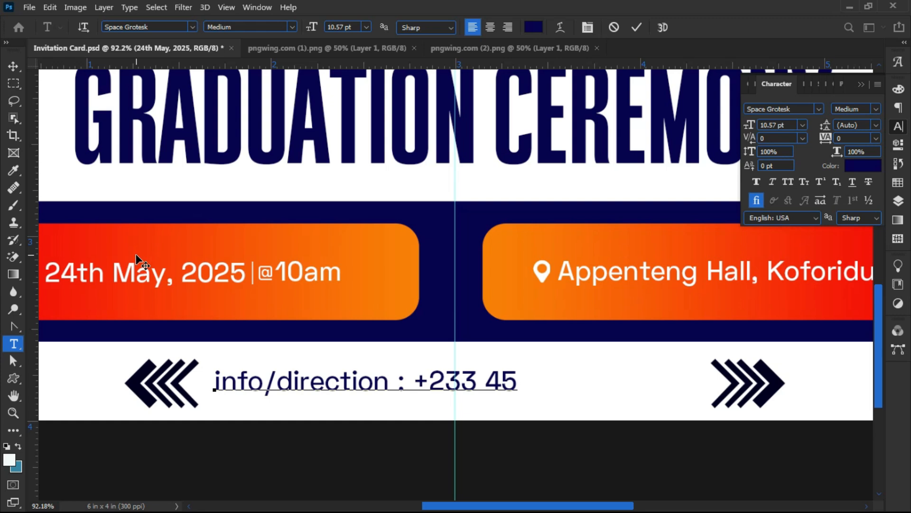
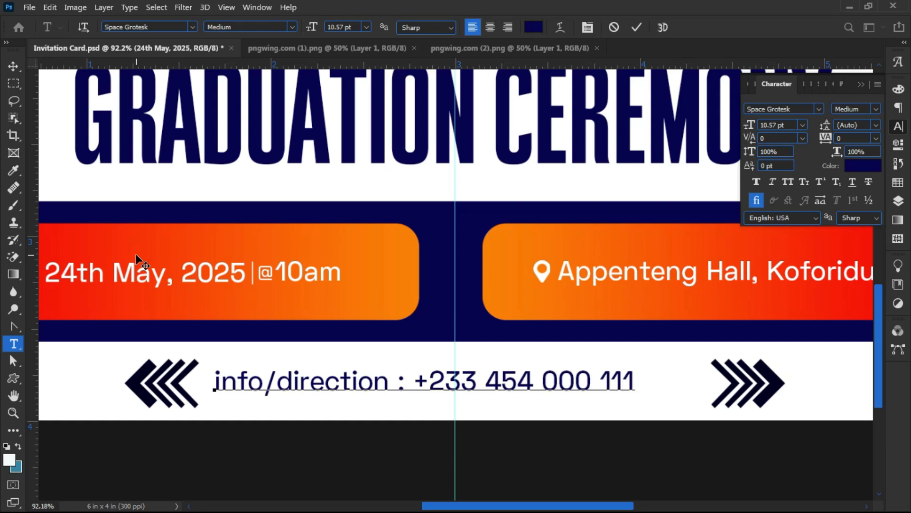
{"action": "left_click", "coordinate": [14, 64]}
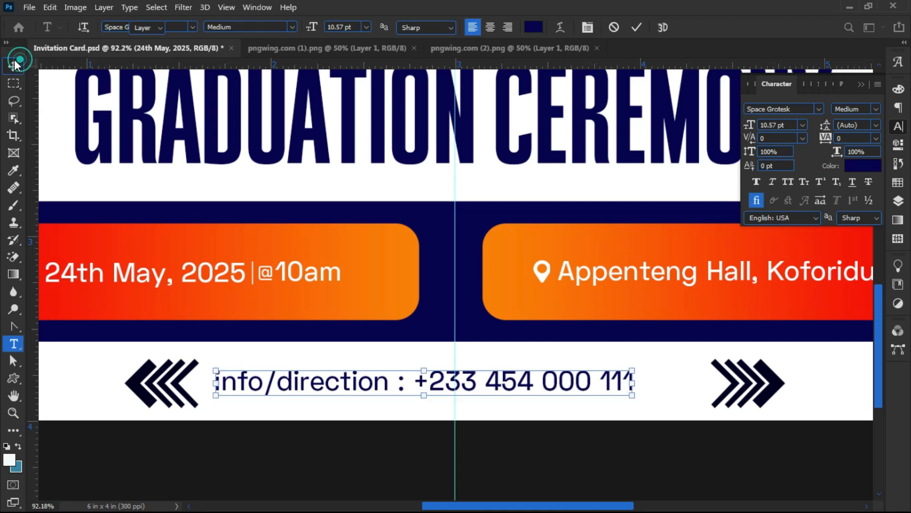
- Colour the phone line with the chevrons' dark navy and lower it slightly
{"action": "left_click", "coordinate": [862, 166]}
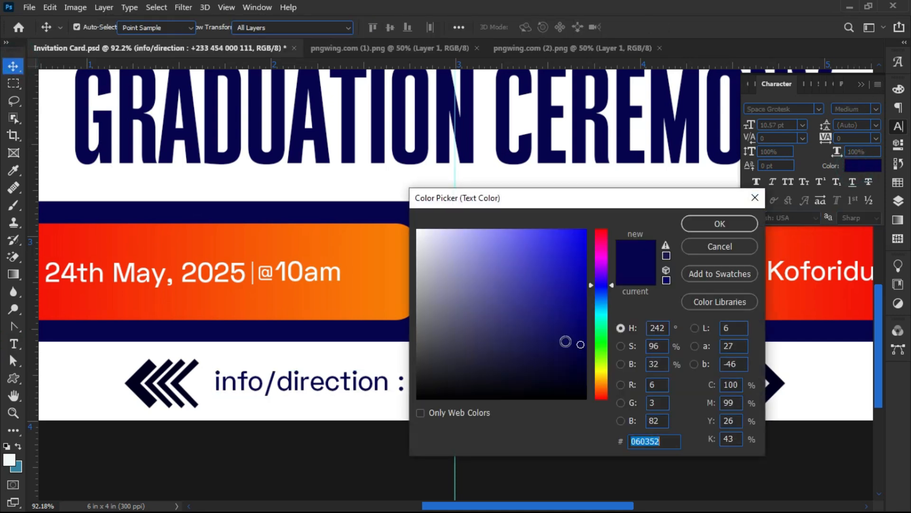
{"action": "left_click", "coordinate": [137, 381]}
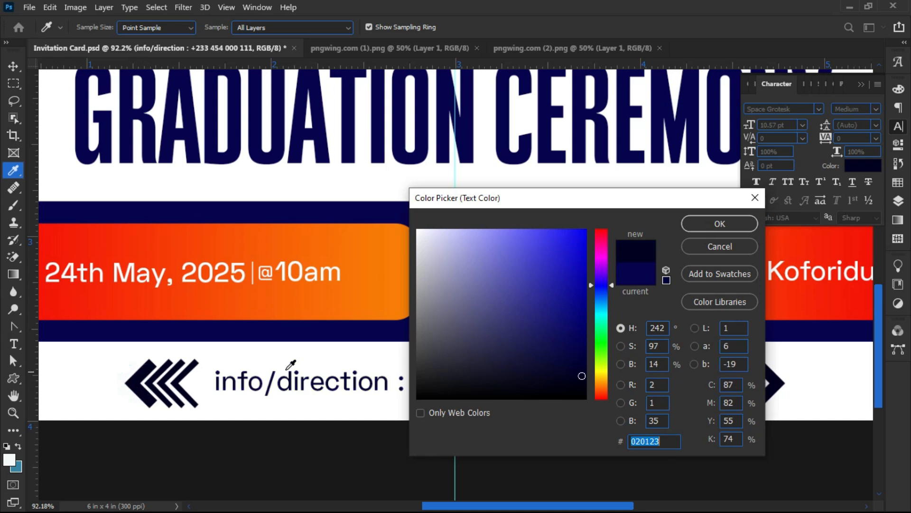
{"action": "left_click", "coordinate": [726, 224]}
{"action": "left_click_drag", "start_coordinate": [568, 379], "coordinate": [571, 388]}
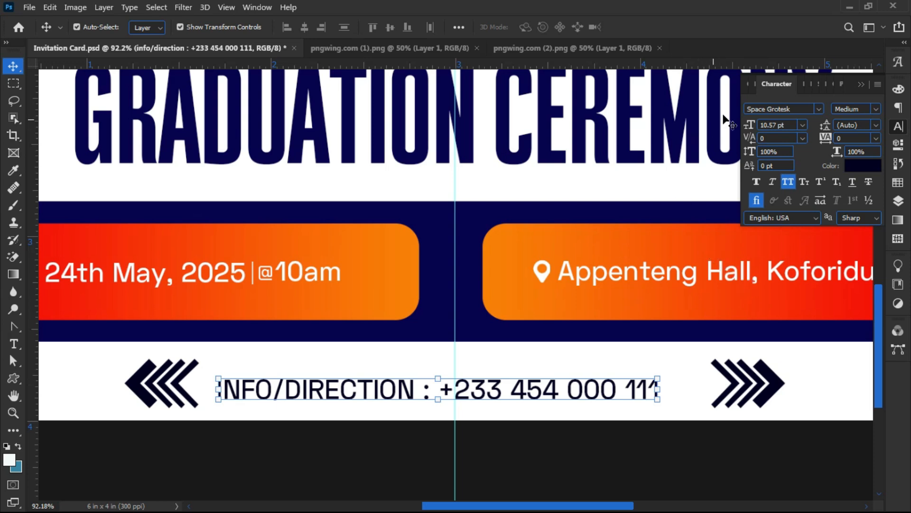
- Set the phone line to Crimson Text Bold and move the right chevrons beside it
{"action": "left_click", "coordinate": [802, 106]}
{"action": "type", "text": "crimson Text"}
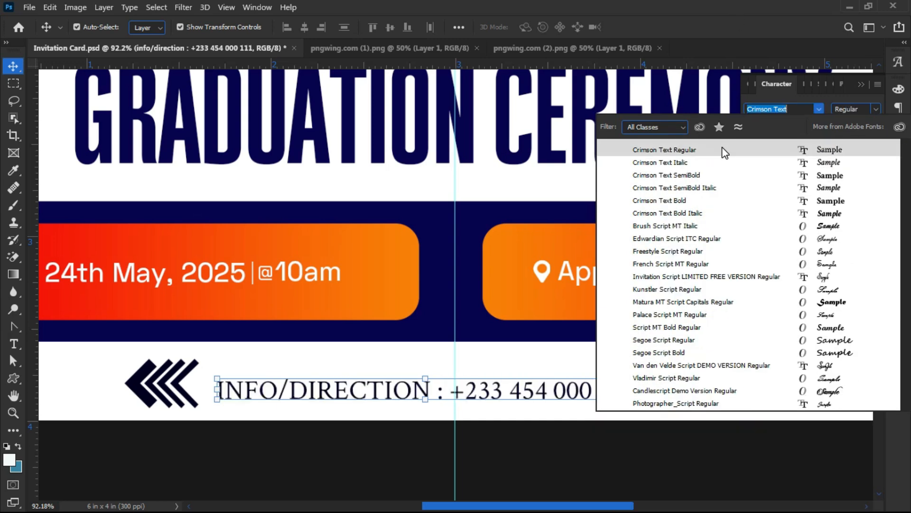
{"action": "left_click", "coordinate": [722, 147]}
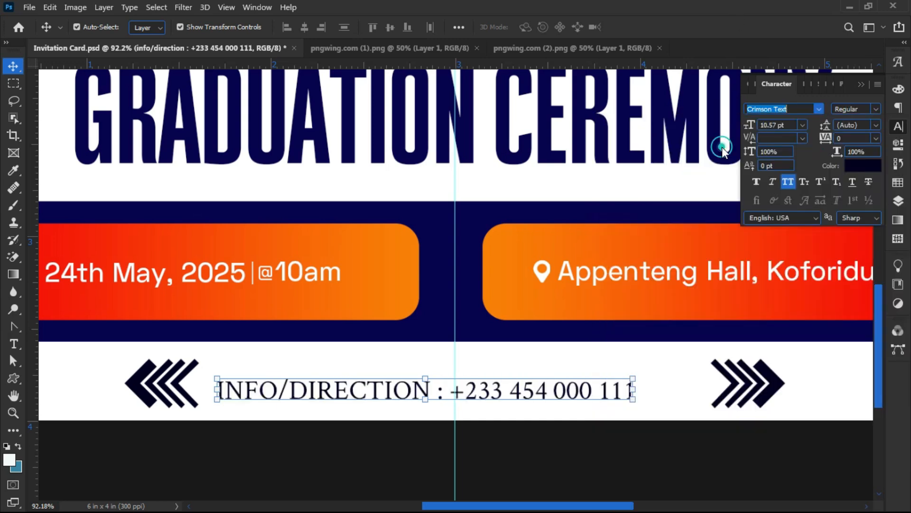
{"action": "left_click", "coordinate": [877, 112]}
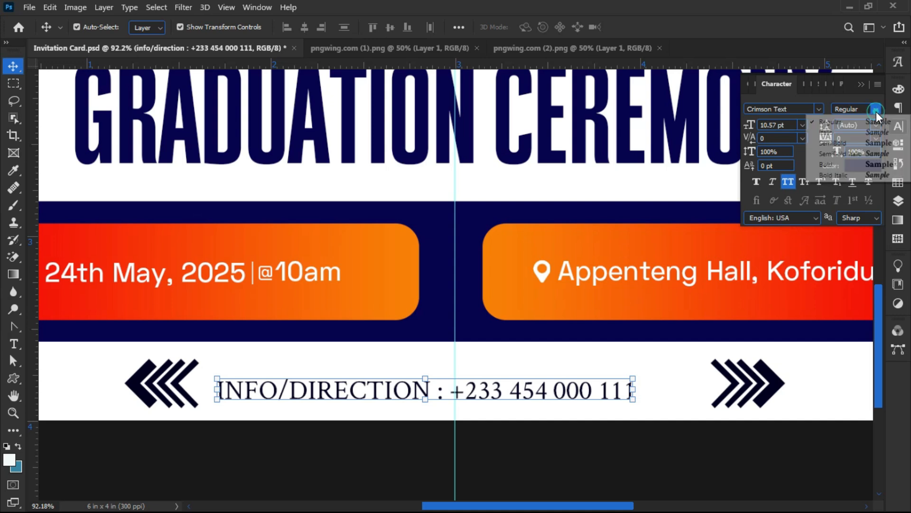
{"action": "left_click", "coordinate": [859, 162]}
{"action": "left_click_drag", "start_coordinate": [539, 400], "coordinate": [554, 390]}
{"action": "left_click", "coordinate": [730, 375]}
{"action": "left_click_drag", "start_coordinate": [729, 375], "coordinate": [691, 385]}
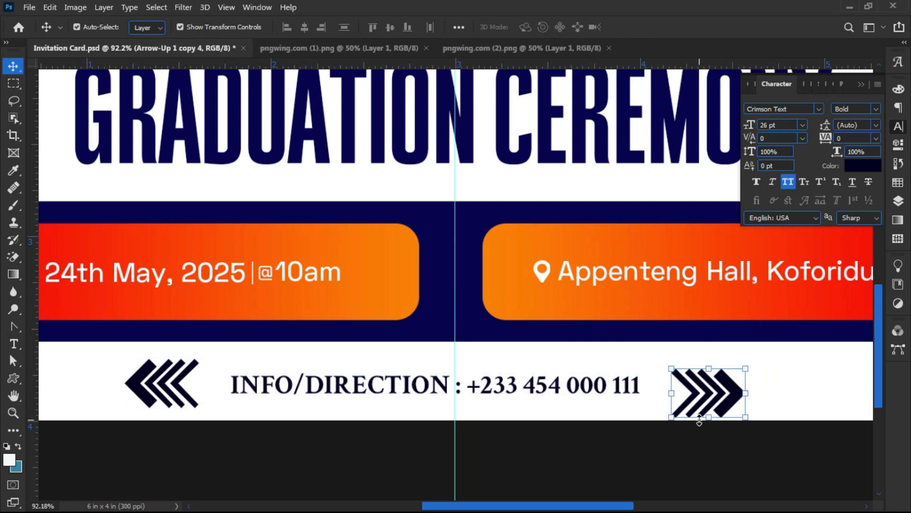
- Scale the chevron groups and phone line down to about 58%
{"action": "left_click", "coordinate": [146, 401], "text": "shift"}
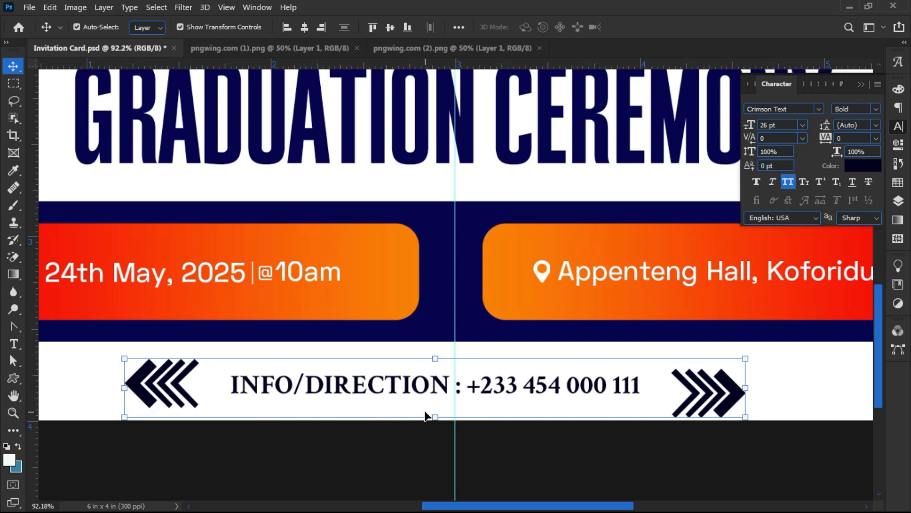
{"action": "left_click_drag", "start_coordinate": [435, 417], "coordinate": [435, 393]}
{"action": "key", "text": "Return"}
{"action": "left_click", "coordinate": [340, 445]}
- Place the left and right chevron groups snugly on either side of the phone line
{"action": "left_click_drag", "start_coordinate": [263, 365], "coordinate": [189, 385]}
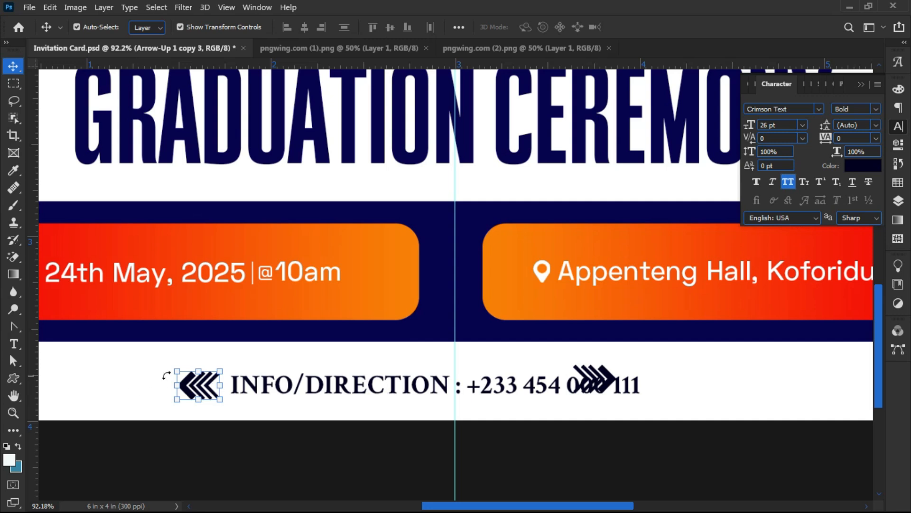
{"action": "left_click_drag", "start_coordinate": [187, 383], "coordinate": [162, 384]}
{"action": "left_click_drag", "start_coordinate": [599, 377], "coordinate": [697, 384]}
{"action": "left_click", "coordinate": [388, 433]}
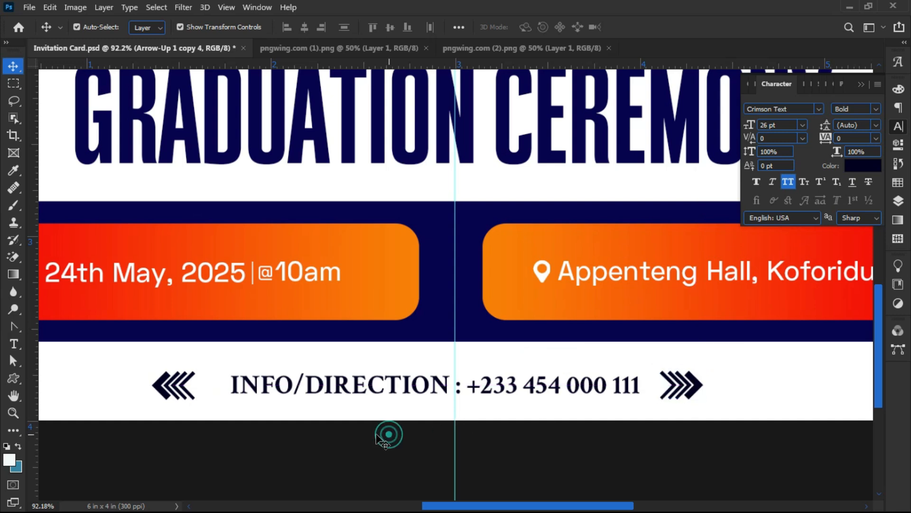
{"action": "scroll", "coordinate": [299, 441], "scroll_direction": "down", "scroll_amount": 8}
- Shift Mr./Mrs./ Pas./Rev. right and down and nudge Wishes to Invite left and down to realign them
{"action": "scroll", "coordinate": [217, 301], "scroll_direction": "up", "scroll_amount": 3}
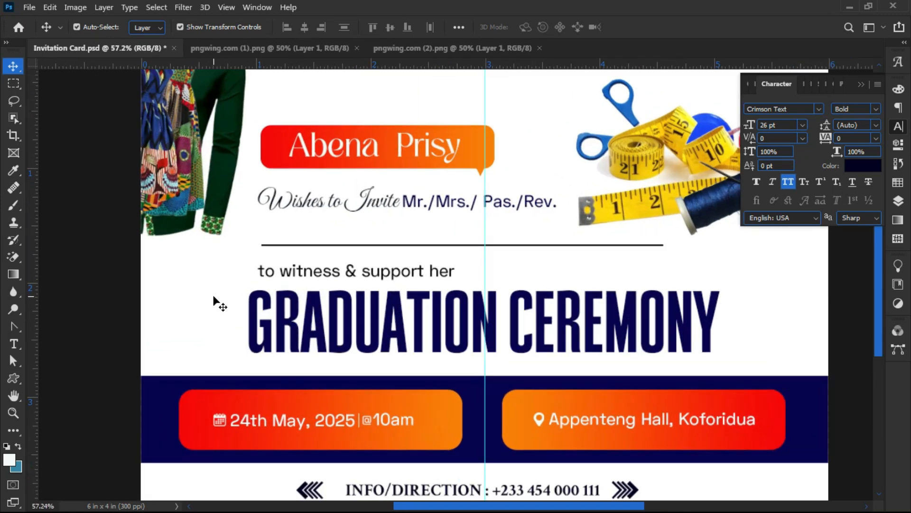
{"action": "scroll", "coordinate": [356, 153], "scroll_direction": "up", "scroll_amount": 4}
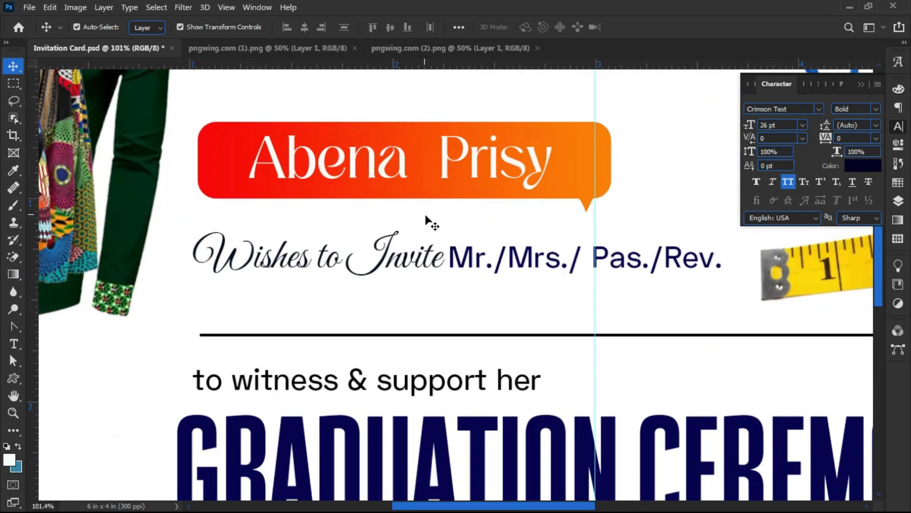
{"action": "mouse_move", "coordinate": [462, 255]}
{"action": "left_mouse_down"}
{"action": "mouse_move", "coordinate": [481, 261]}
{"action": "mouse_move", "coordinate": [471, 258]}
{"action": "left_mouse_up"}
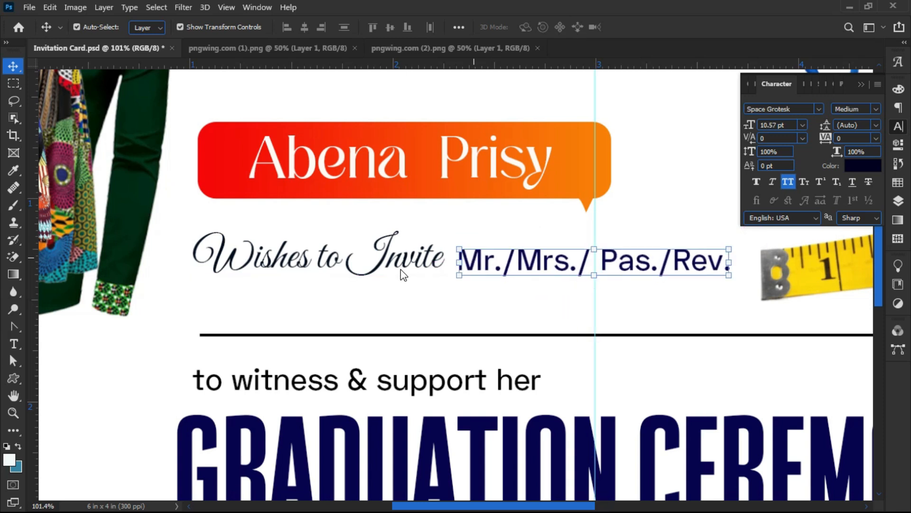
{"action": "left_click_drag", "start_coordinate": [397, 266], "coordinate": [395, 271]}
{"action": "left_click", "coordinate": [393, 286]}
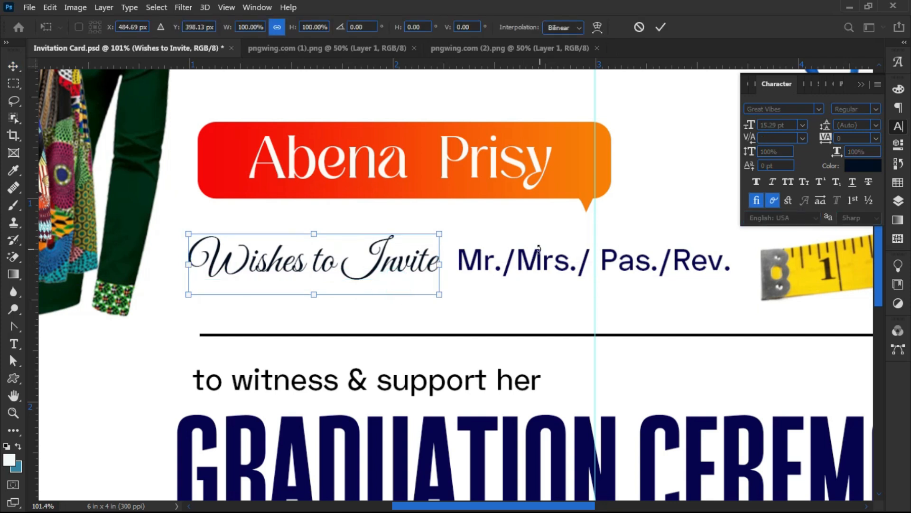
{"action": "key", "text": "Return"}
{"action": "left_click_drag", "start_coordinate": [560, 266], "coordinate": [562, 269]}
{"action": "left_click", "coordinate": [513, 318]}
{"action": "scroll", "coordinate": [348, 212], "scroll_direction": "down", "scroll_amount": 5}
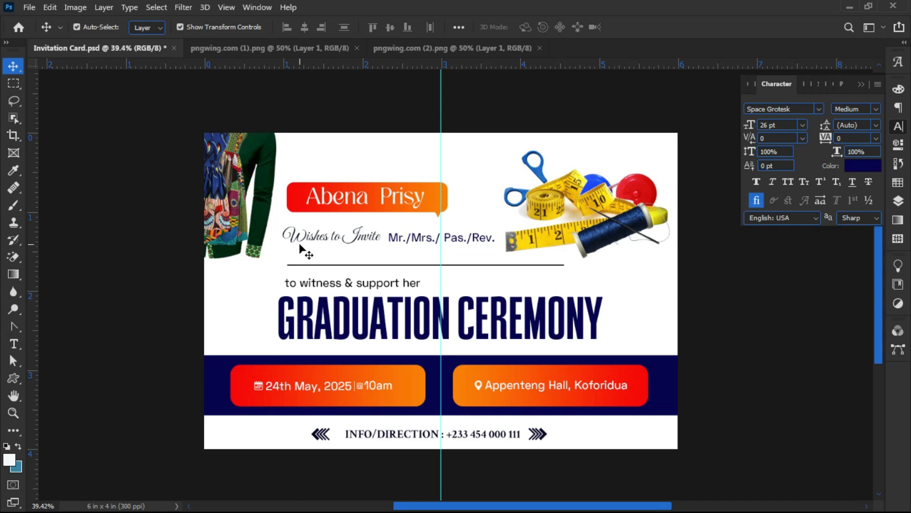
- Scale the orange name banner up to about 127% and nudge it up-left
{"action": "left_click", "coordinate": [311, 167]}
{"action": "left_click", "coordinate": [444, 181]}
{"action": "left_click_drag", "start_coordinate": [444, 182], "coordinate": [485, 176]}
{"action": "key", "text": "Return"}
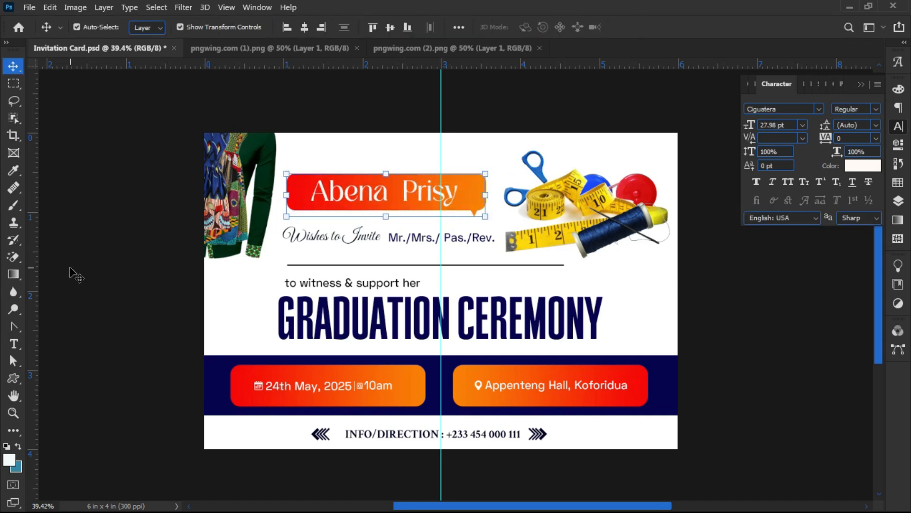
{"action": "left_click", "coordinate": [71, 268]}
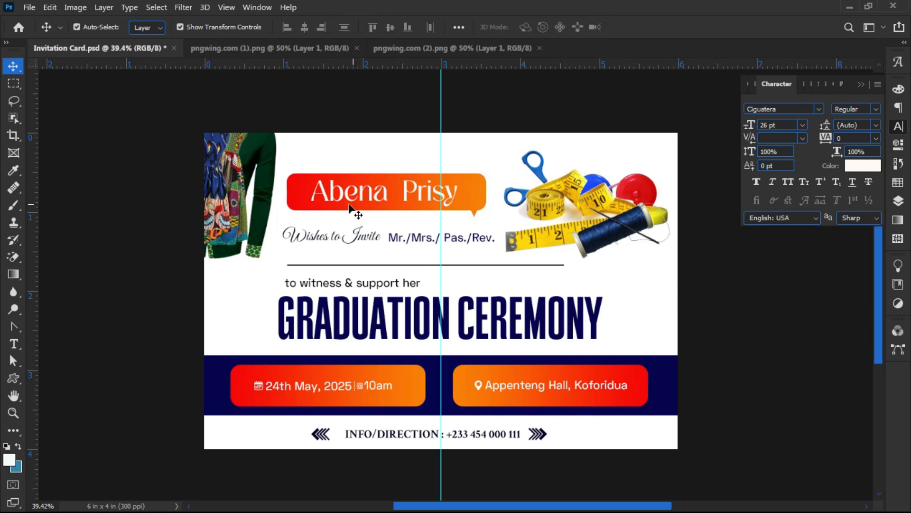
{"action": "left_click", "coordinate": [332, 148]}
{"action": "left_click_drag", "start_coordinate": [339, 195], "coordinate": [340, 196]}
{"action": "left_click", "coordinate": [179, 297]}
- Raise the 'to witness & support her' line to sit just beneath the divider
{"action": "left_click", "coordinate": [315, 281]}
{"action": "left_click_drag", "start_coordinate": [316, 284], "coordinate": [318, 278]}
{"action": "left_click", "coordinate": [210, 291]}
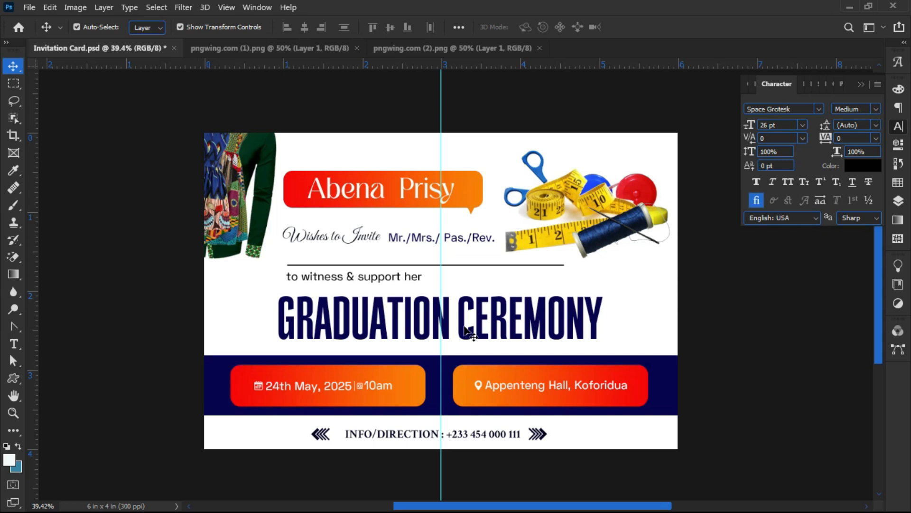
{"action": "scroll", "coordinate": [503, 325], "scroll_direction": "up", "scroll_amount": 3}
{"action": "scroll", "coordinate": [427, 293], "scroll_direction": "down", "scroll_amount": 3}
{"action": "scroll", "coordinate": [426, 292], "scroll_direction": "up", "scroll_amount": 2}
{"action": "scroll", "coordinate": [350, 335], "scroll_direction": "up", "scroll_amount": 1}
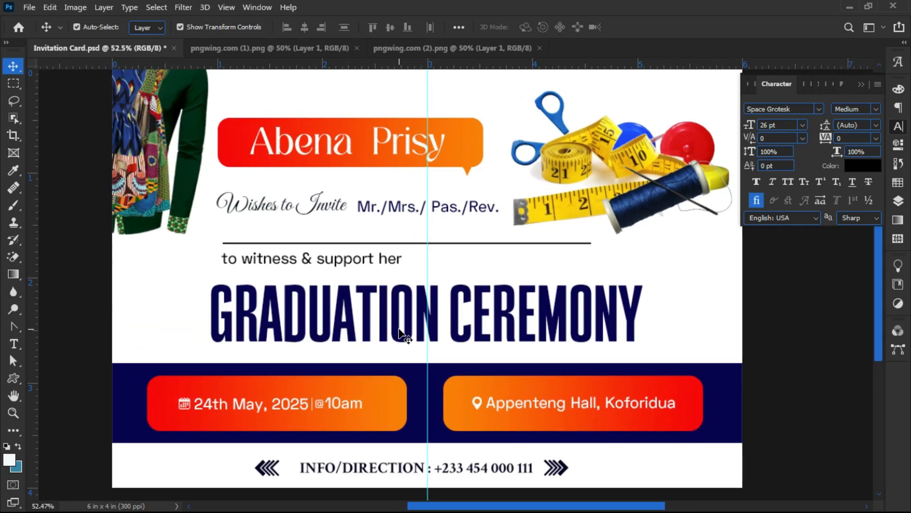
{"action": "scroll", "coordinate": [406, 335], "scroll_direction": "down", "scroll_amount": 2}
{"action": "scroll", "coordinate": [408, 330], "scroll_direction": "up", "scroll_amount": 2}
{"action": "scroll", "coordinate": [408, 328], "scroll_direction": "down", "scroll_amount": 1}
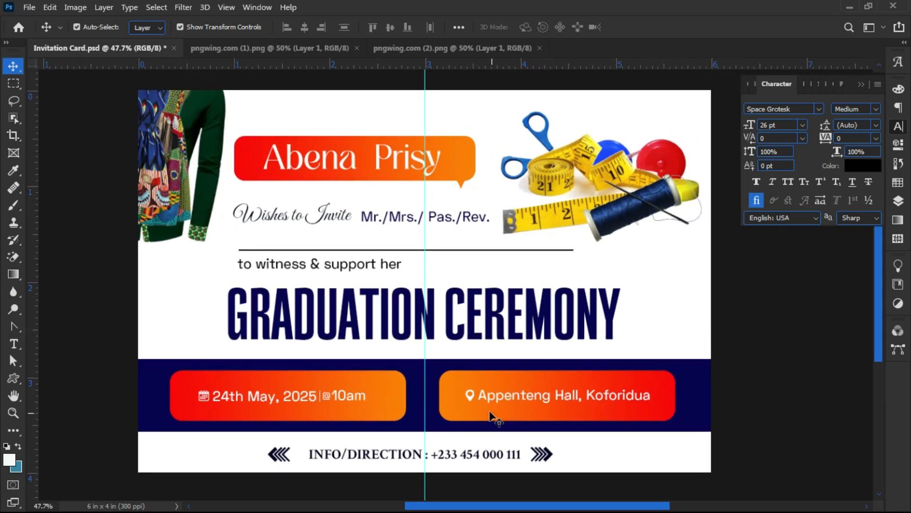